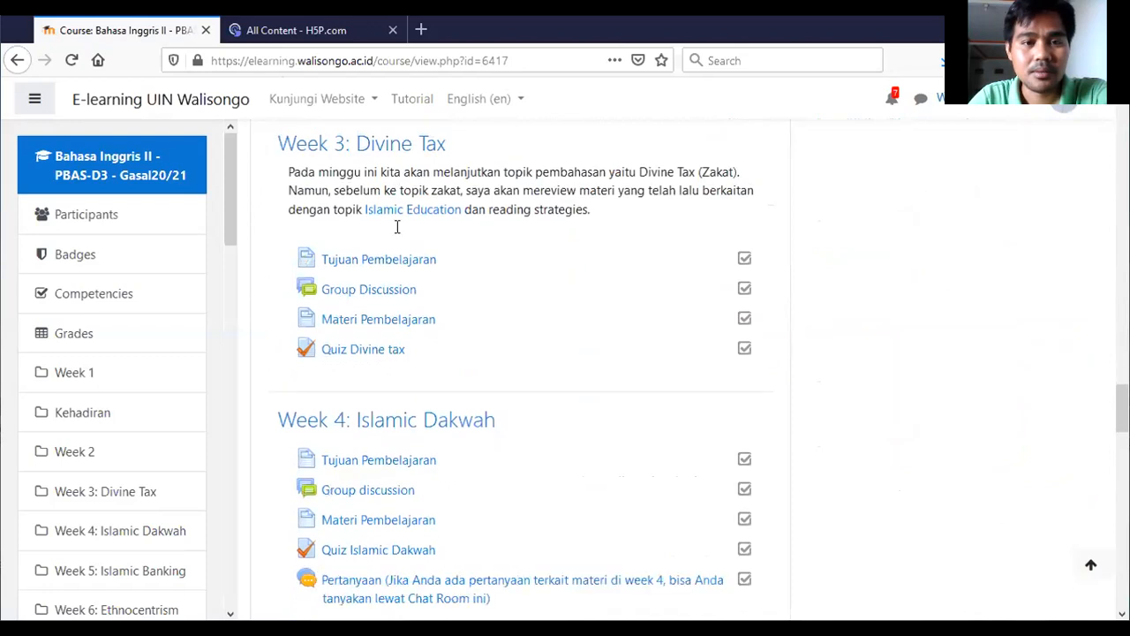
Step: Open the Materi Pembelajaran page of Week 5: Islamic Banking and bring its learning content into view
scroll(391, 222, "down", 2)
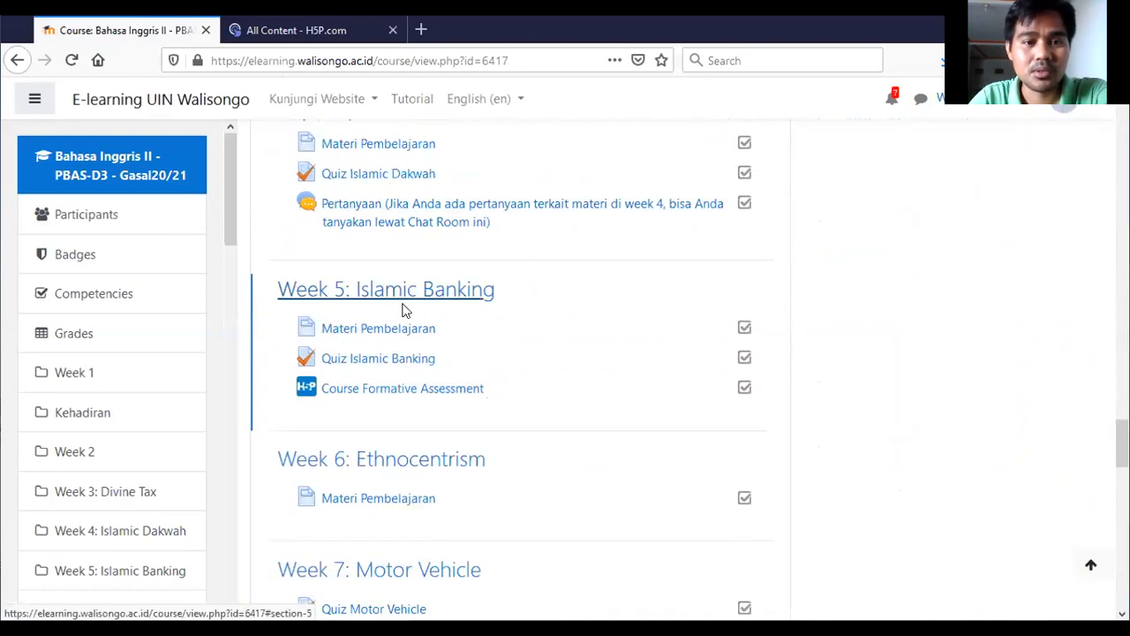
left_click(361, 333)
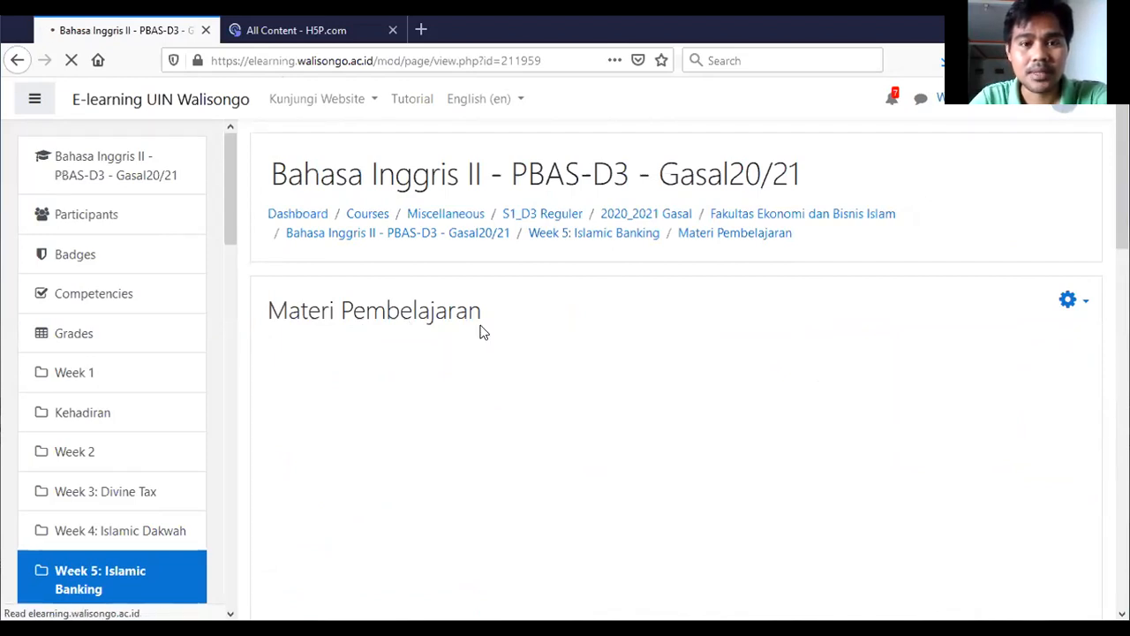
scroll(480, 331, "down", 2)
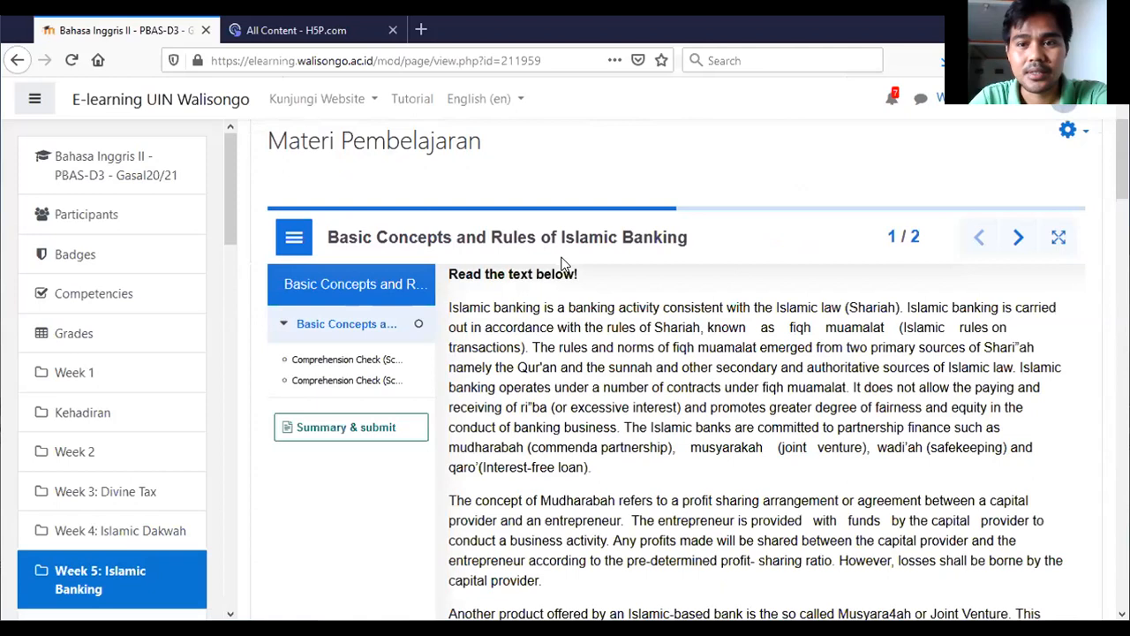
Step: Read through the Basic Concepts and Rules of Islamic Banking text on the Materi Pembelajaran page
scroll(561, 262, "up", 2)
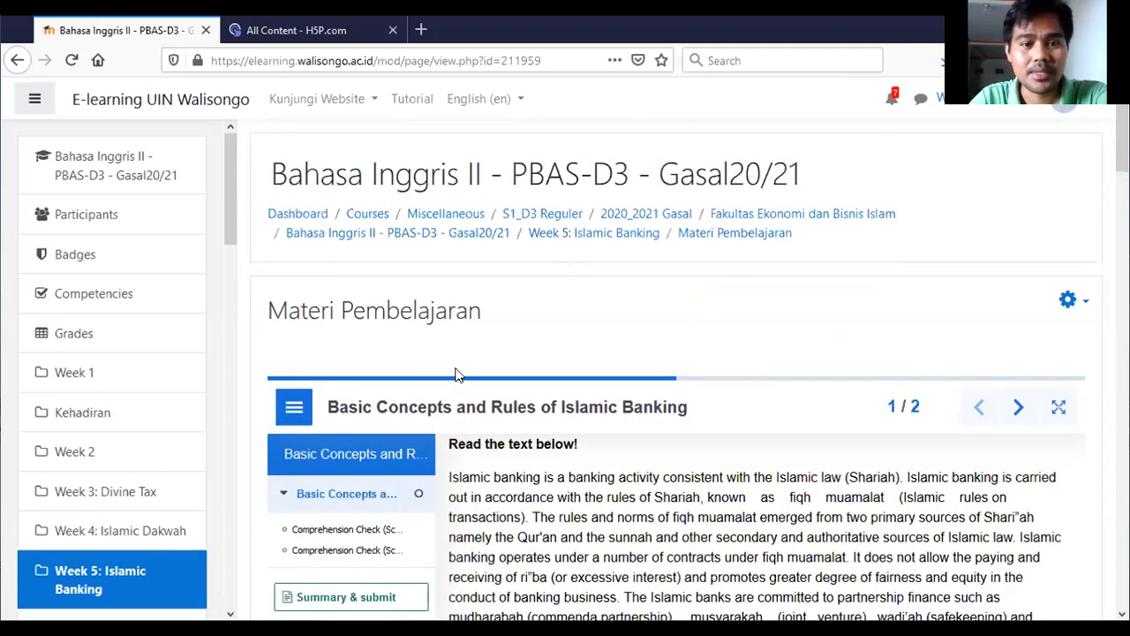
scroll(456, 374, "down", 2)
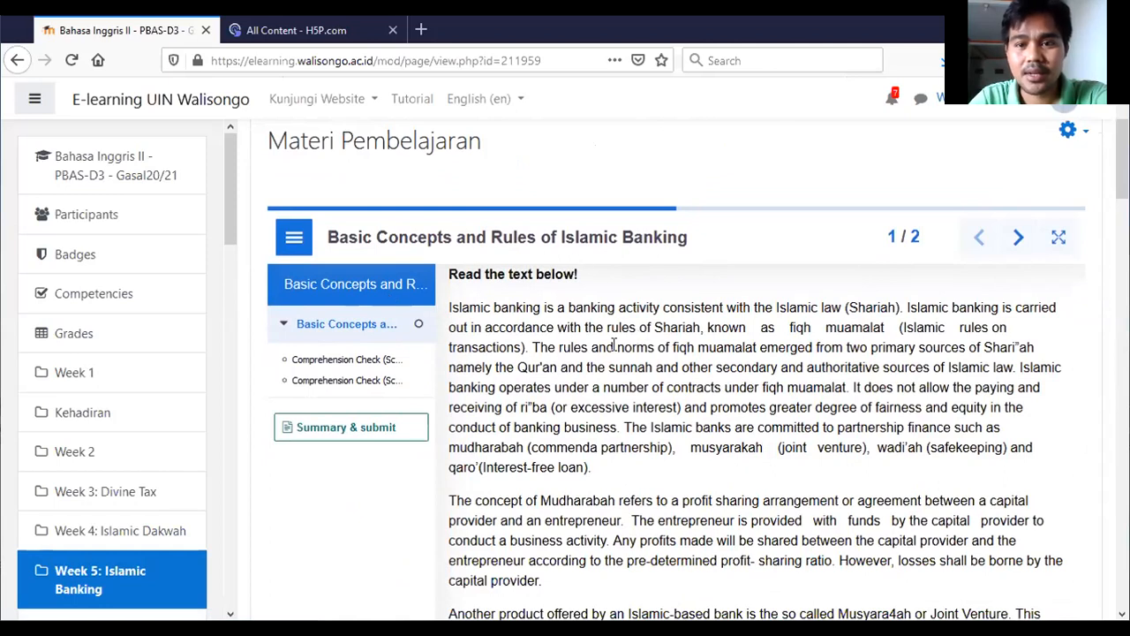
scroll(614, 345, "down", 1)
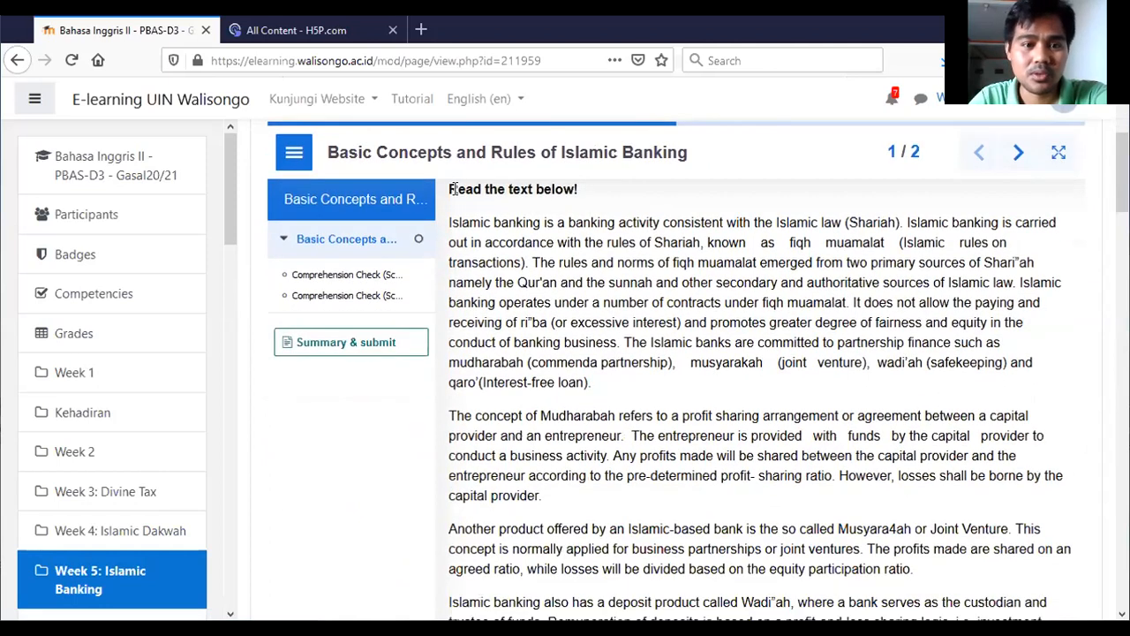
scroll(600, 300, "up", 1)
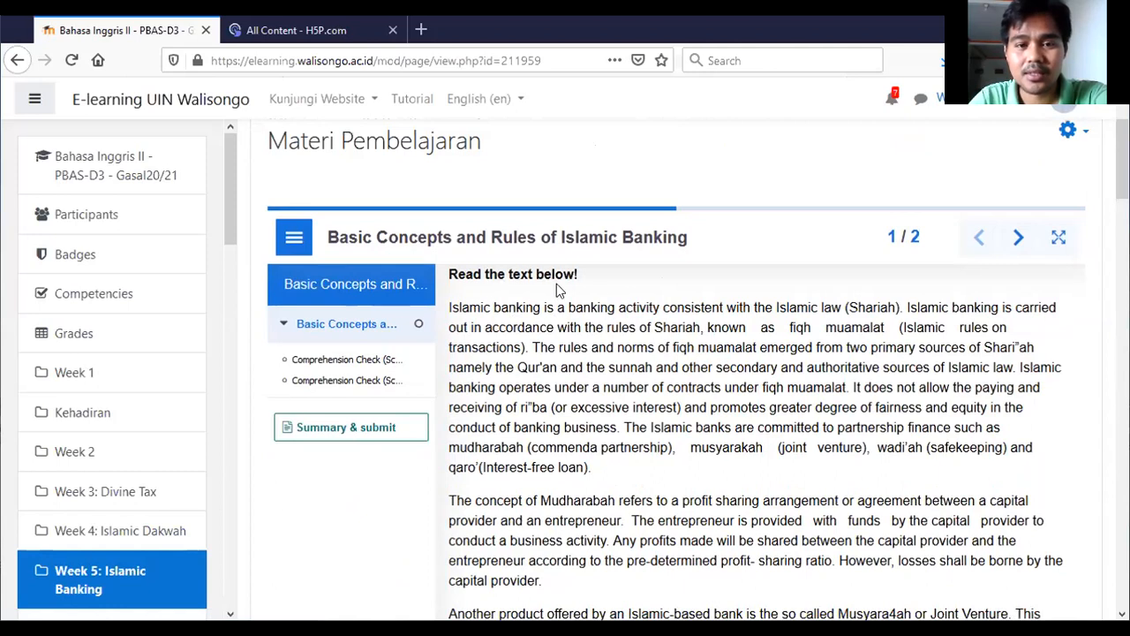
scroll(601, 295, "down", 1)
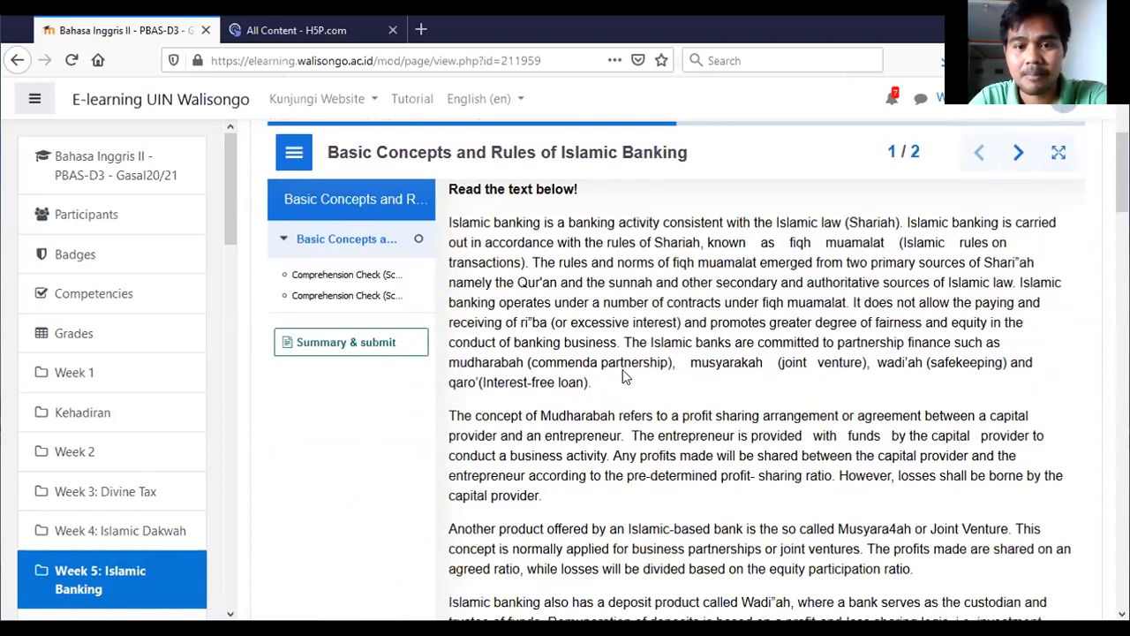
scroll(583, 375, "down", 4)
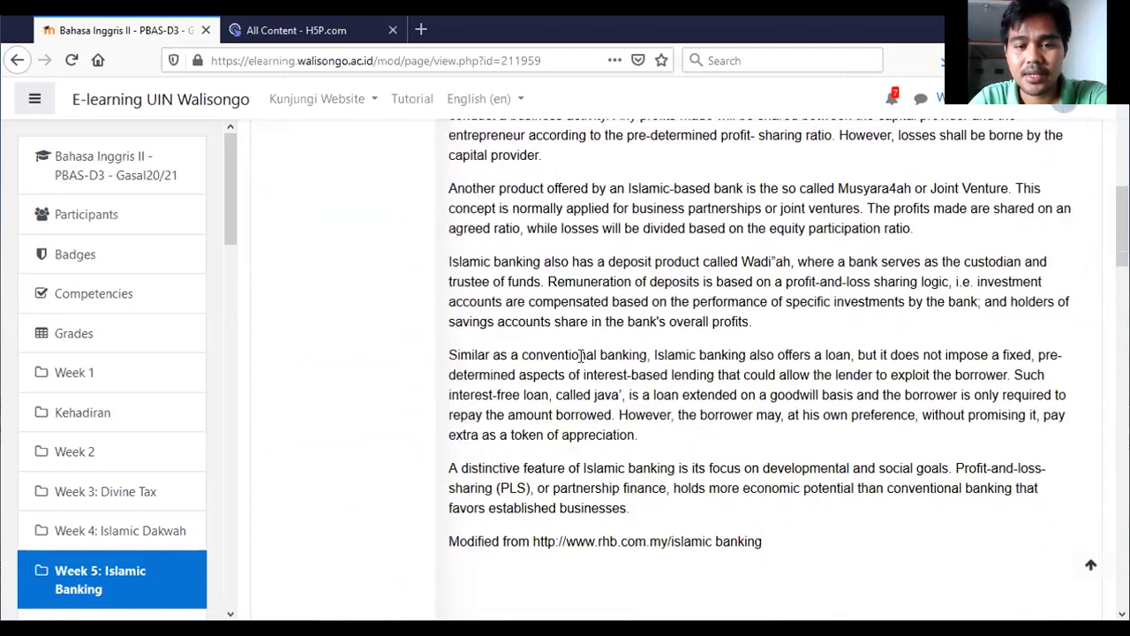
scroll(526, 399, "down", 2)
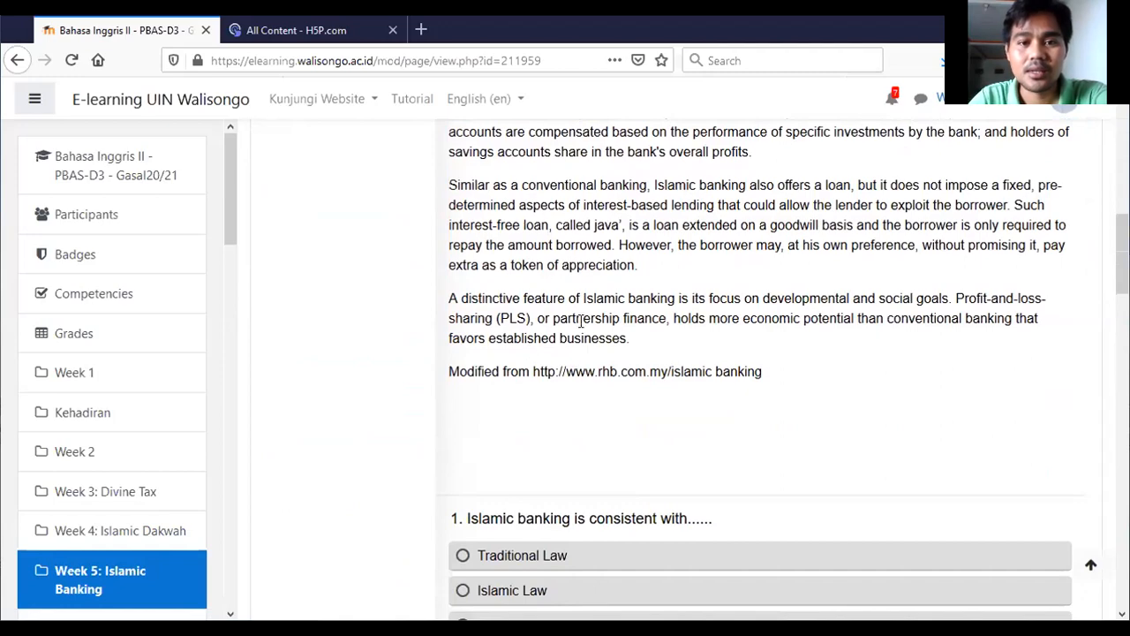
scroll(580, 322, "up", 6)
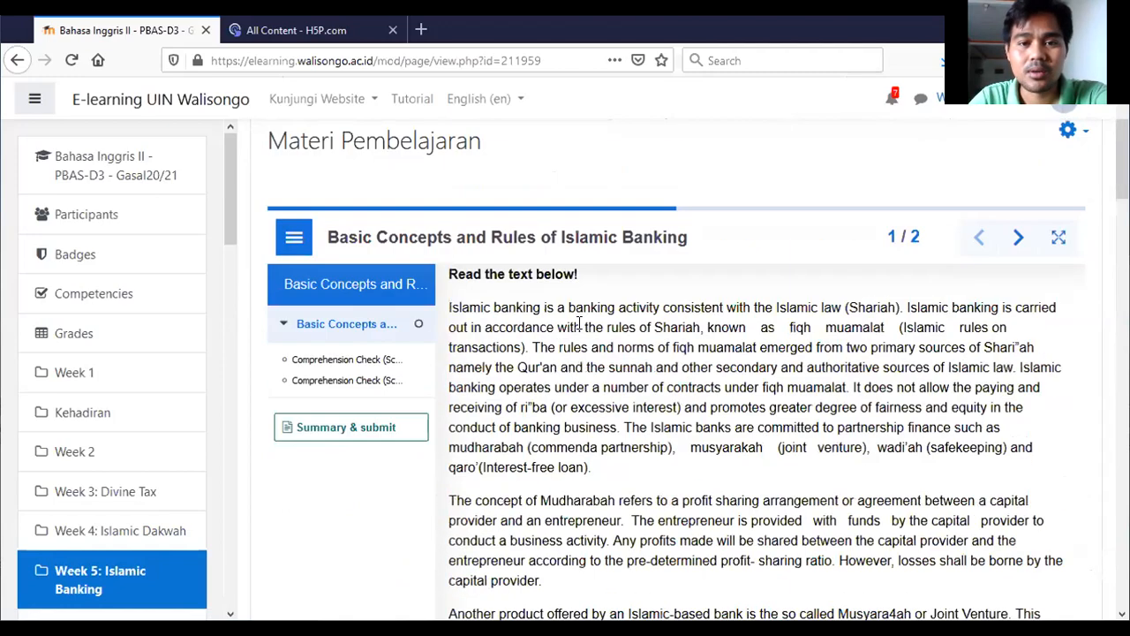
Step: Examine the comprehension questions below the reading text and look for the matching passages in its paragraphs
scroll(580, 321, "down", 8)
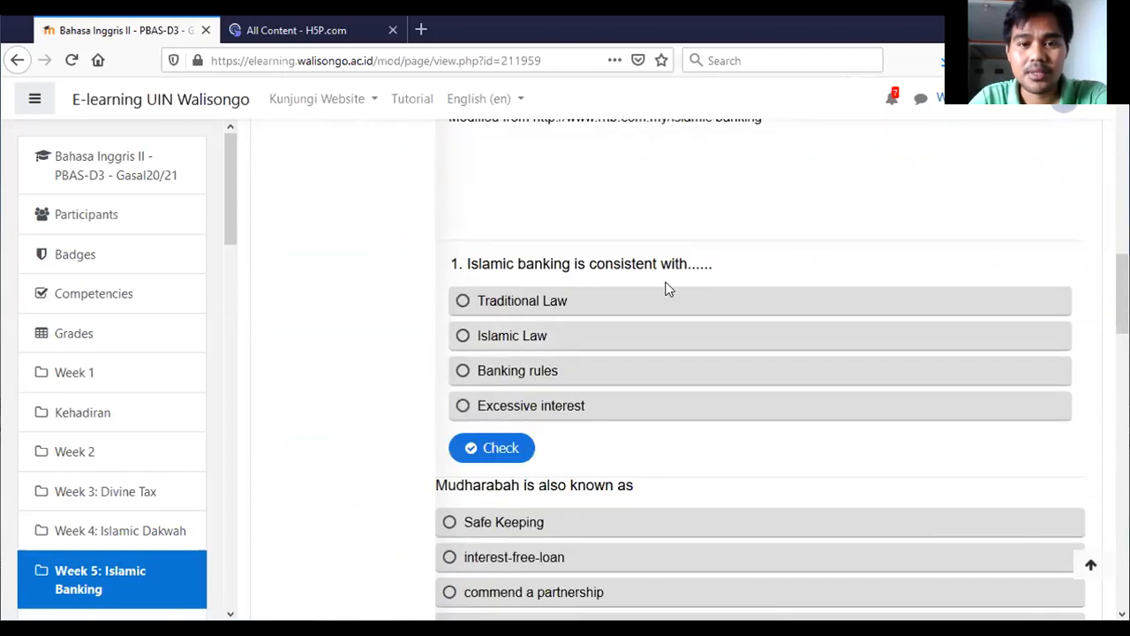
scroll(660, 308, "up", 3)
scroll(649, 299, "down", 4)
scroll(644, 298, "down", 1)
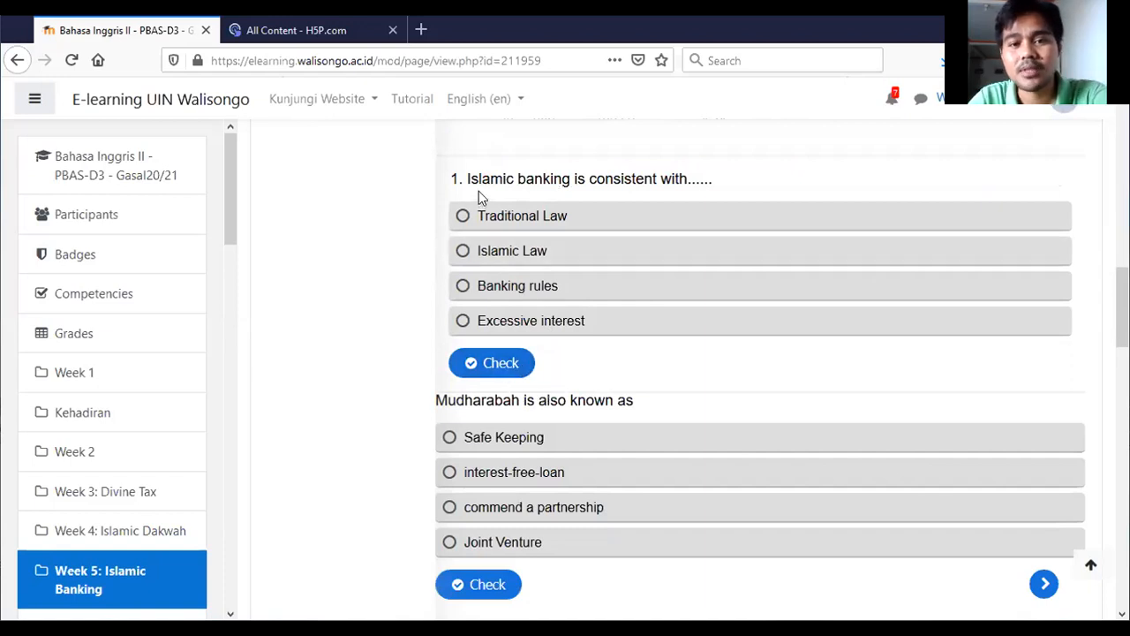
scroll(575, 323, "up", 5)
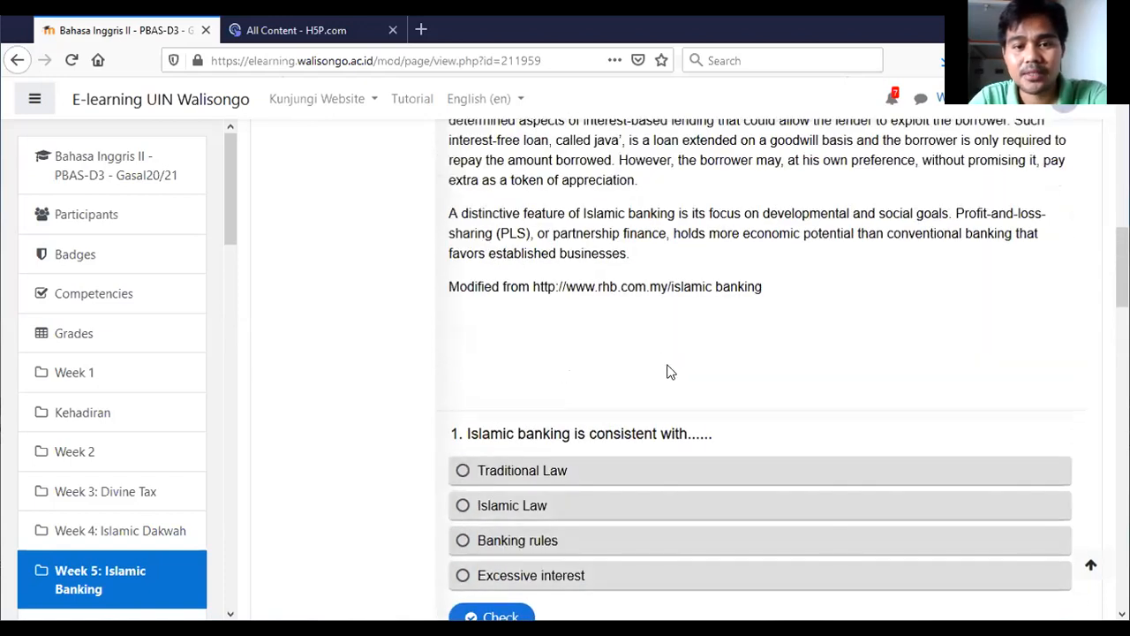
scroll(656, 418, "down", 2)
scroll(656, 417, "down", 3)
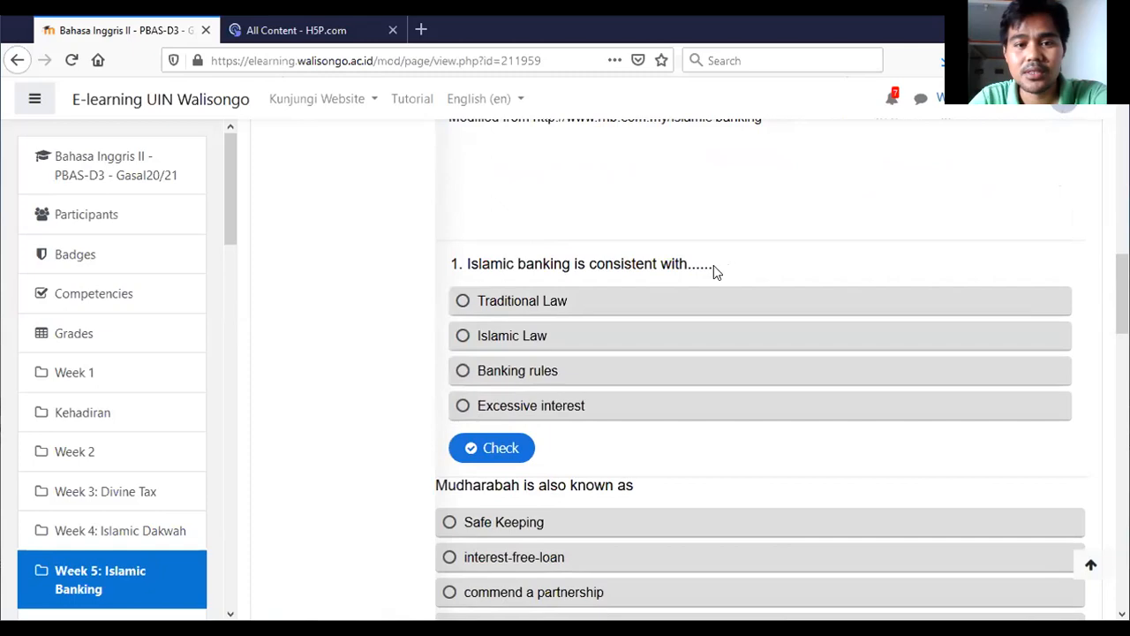
scroll(618, 312, "up", 10)
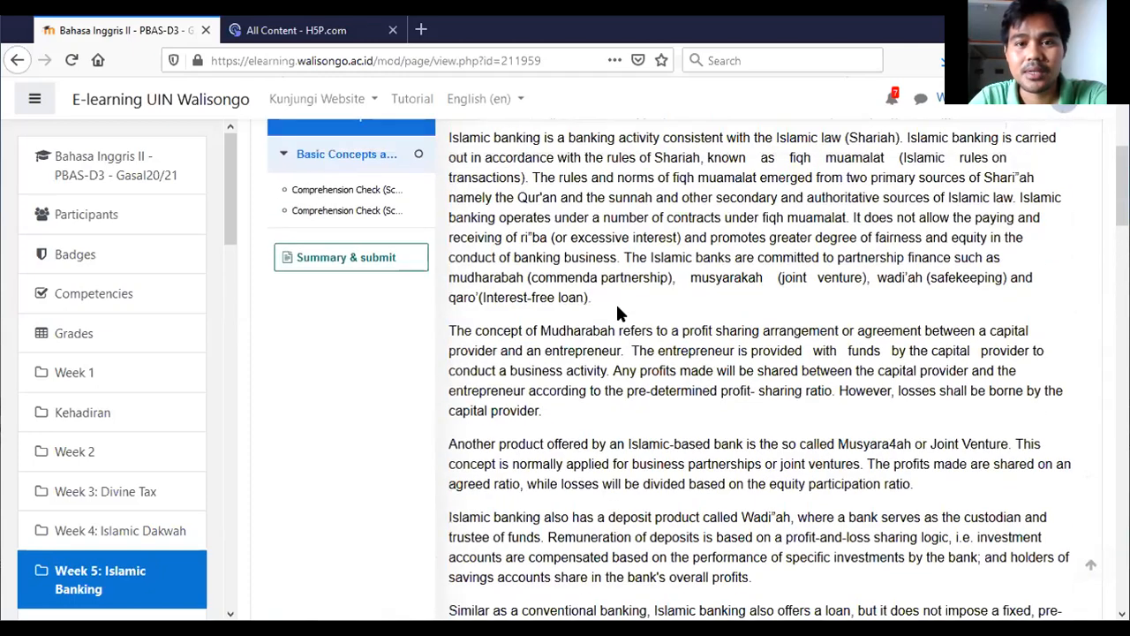
scroll(618, 313, "down", 5)
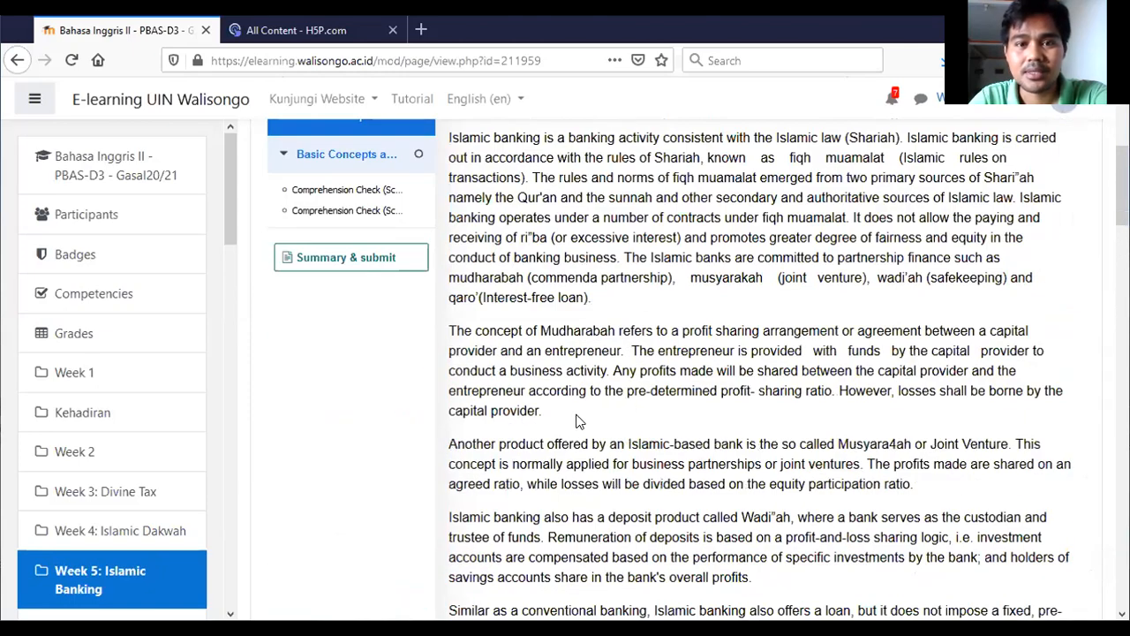
scroll(617, 314, "up", 2)
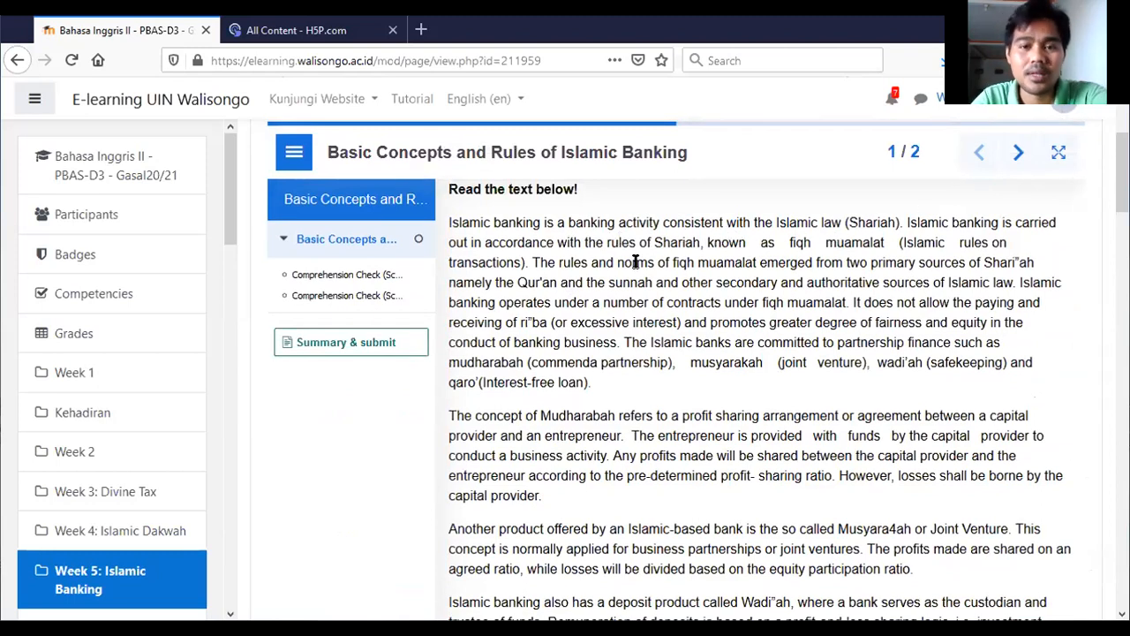
Step: Answer question 1, "Islamic banking is consistent with", with Islamic Law and check the answer
scroll(742, 239, "down", 1)
scroll(740, 240, "down", 10)
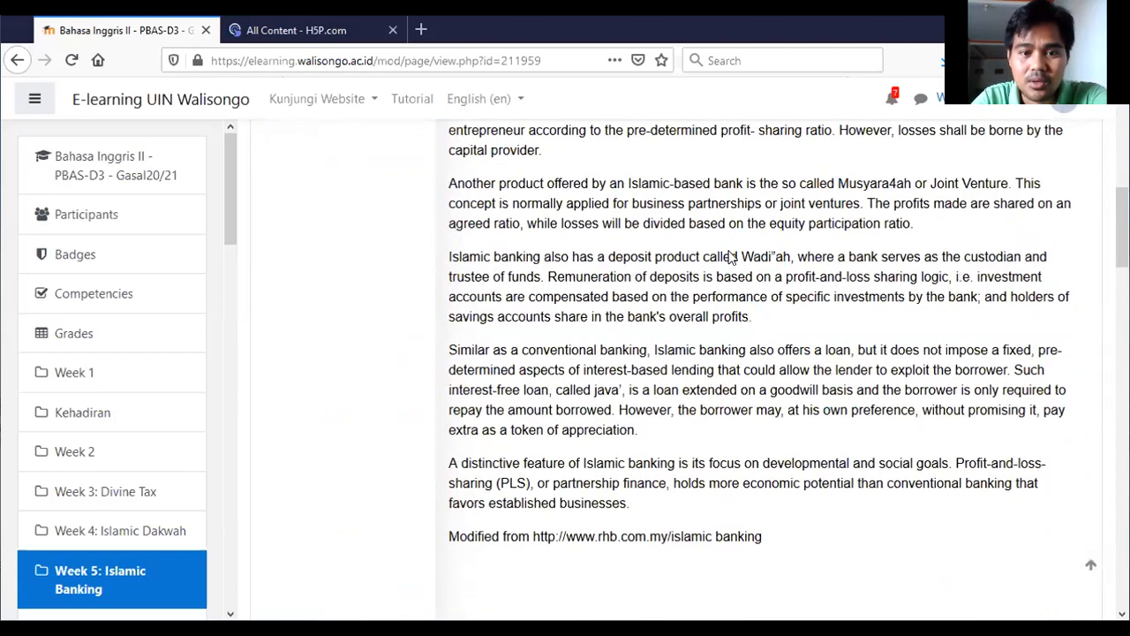
left_click(474, 255)
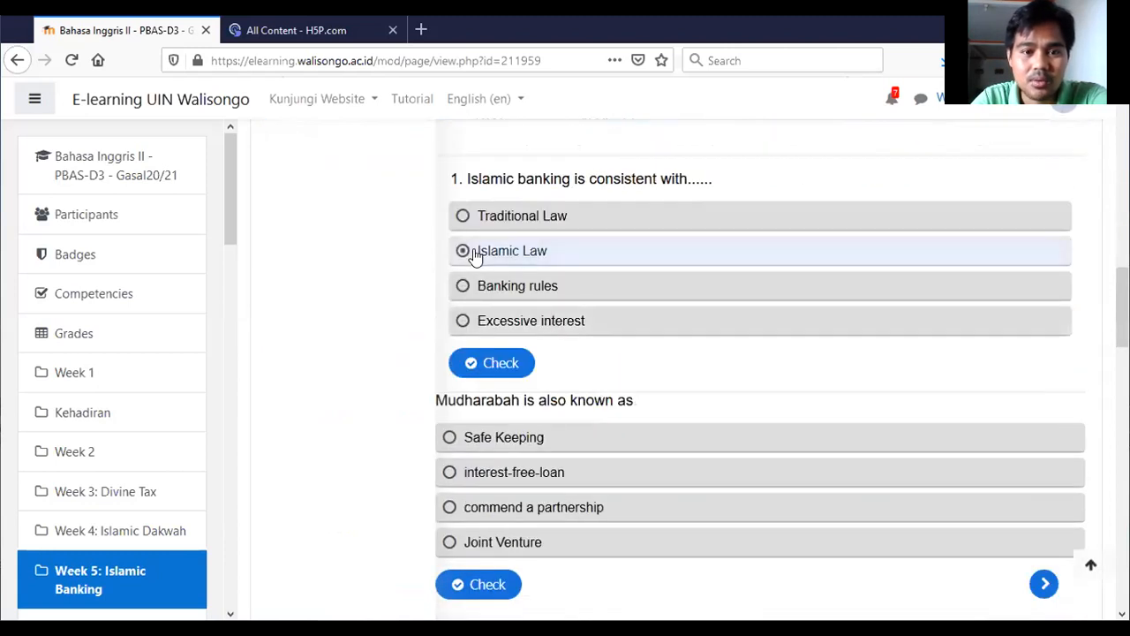
left_click(477, 364)
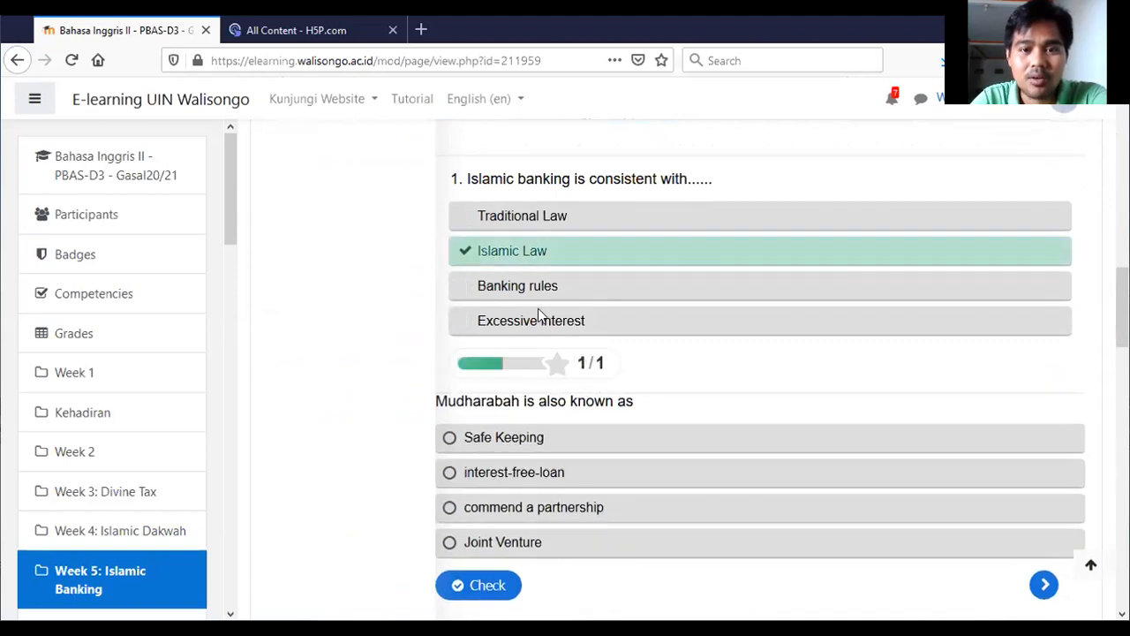
Step: Look up Mudharabah in the reading text and answer "Mudharabah is also known as" with "commend a partnership"
scroll(537, 353, "down", 3)
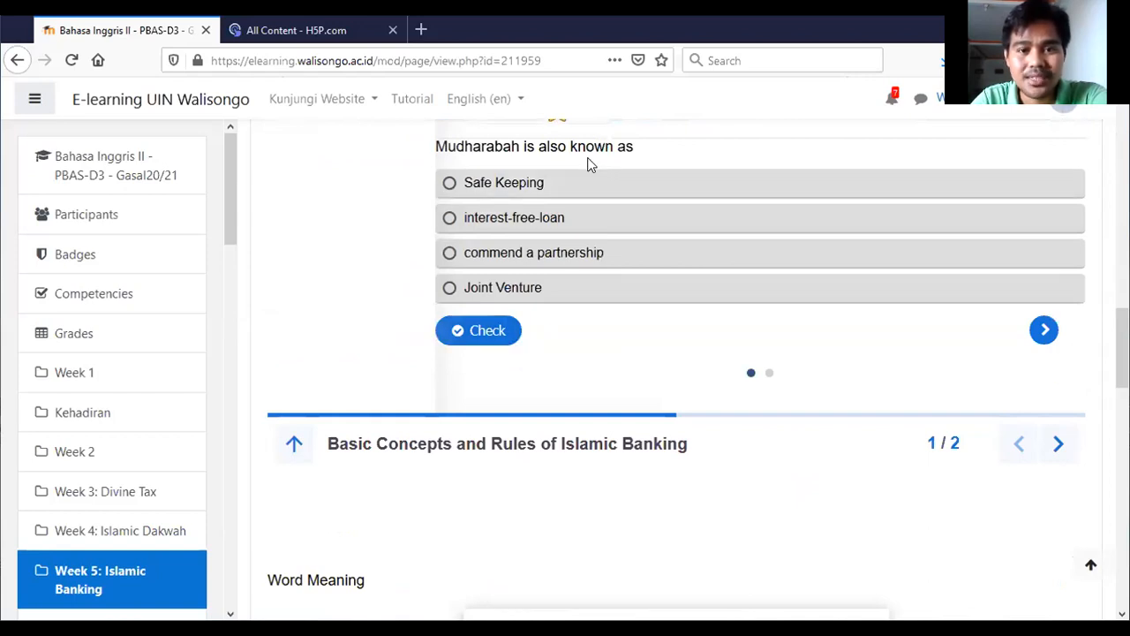
scroll(600, 277, "up", 9)
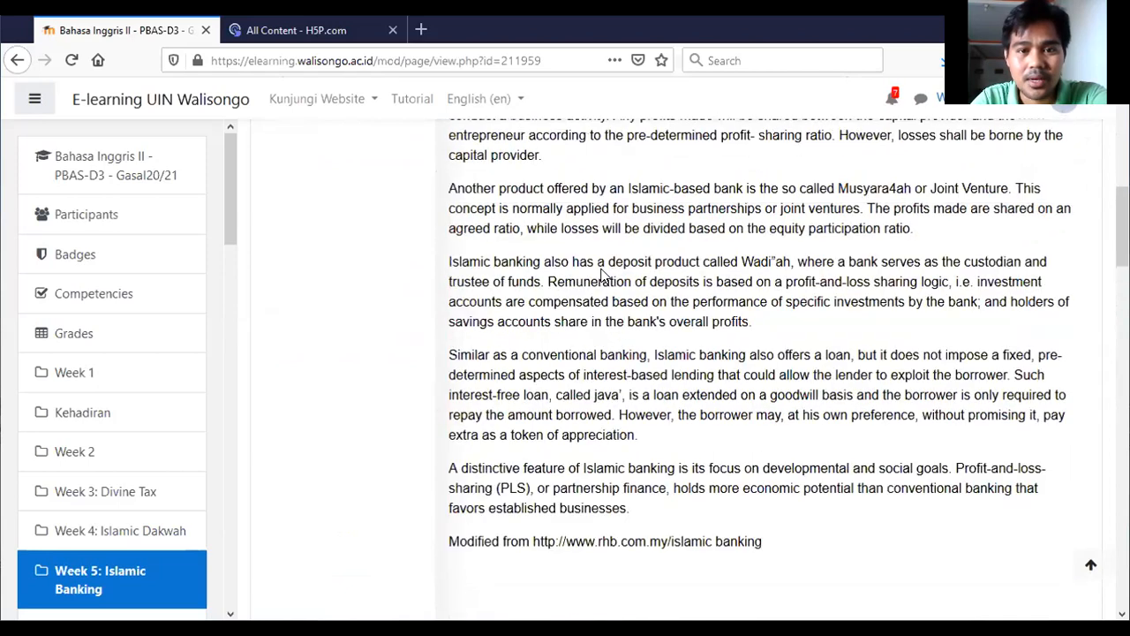
scroll(575, 281, "up", 3)
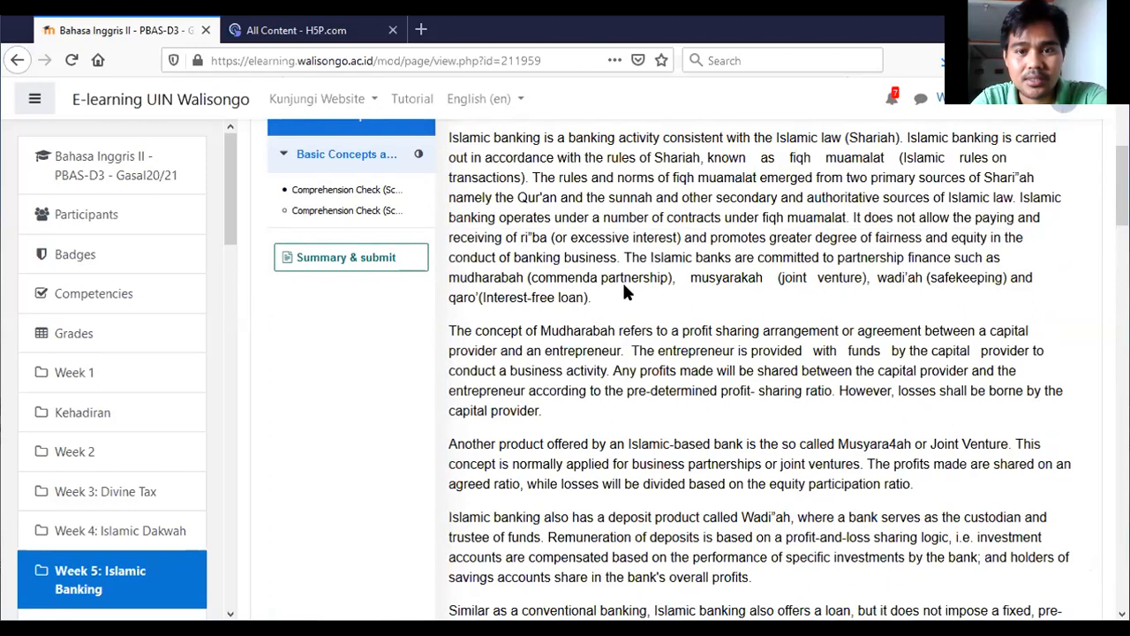
scroll(627, 295, "down", 10)
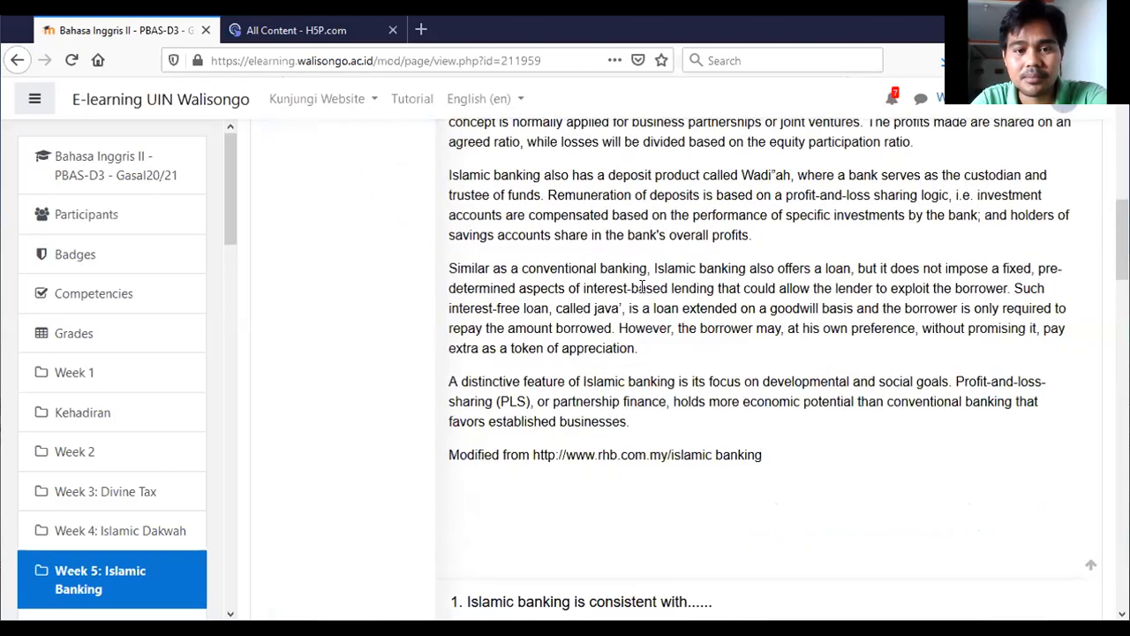
left_click(449, 339)
scroll(521, 405, "down", 3)
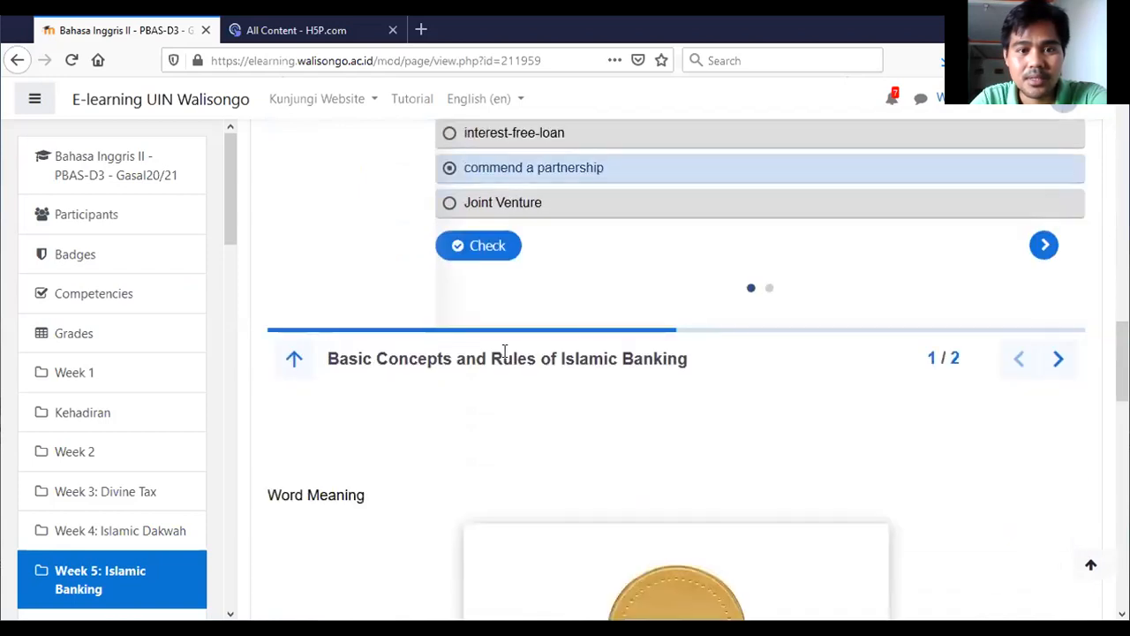
Step: Go to the question on what does not describe Islamic Banking, choose the "less promotes greater degree of fairness and equity" statement, and finish the set
left_click(1043, 244)
scroll(802, 320, "up", 5)
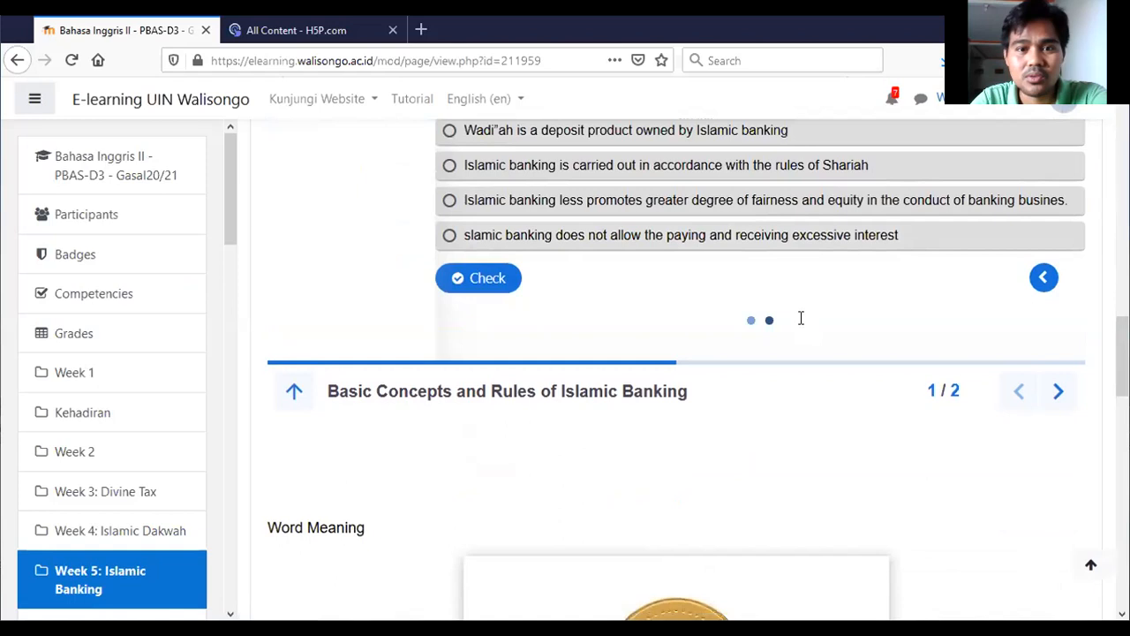
scroll(595, 347, "down", 3)
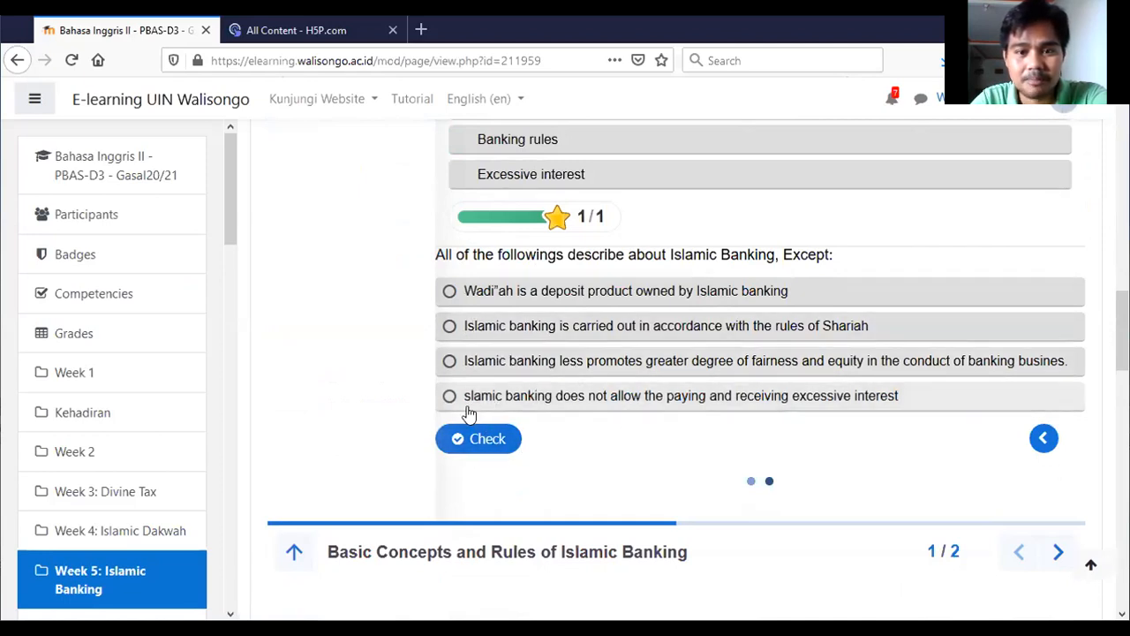
left_click(450, 362)
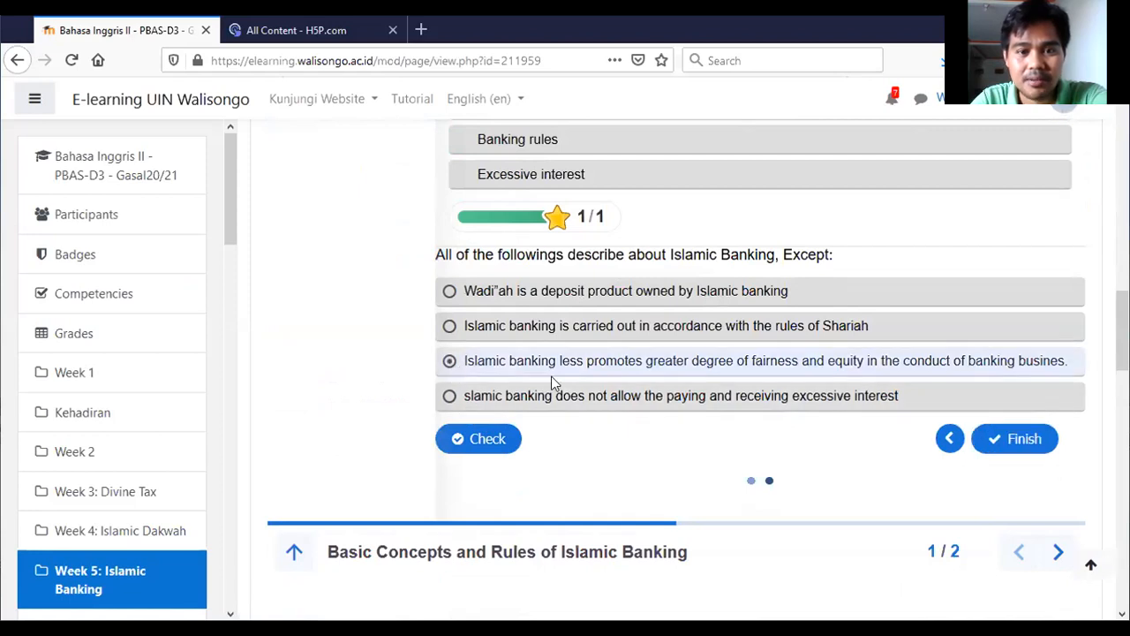
left_click(1021, 438)
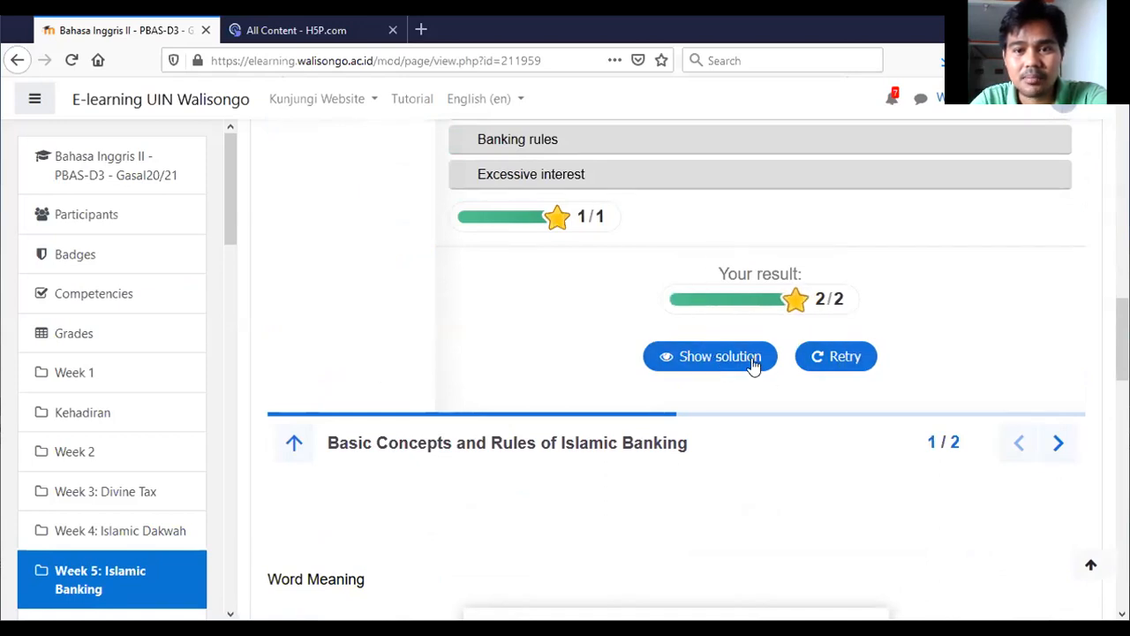
Step: Show the solution for the finished question set and review the answers, continuing to the Word Meaning section
scroll(744, 416, "up", 2)
scroll(744, 416, "down", 3)
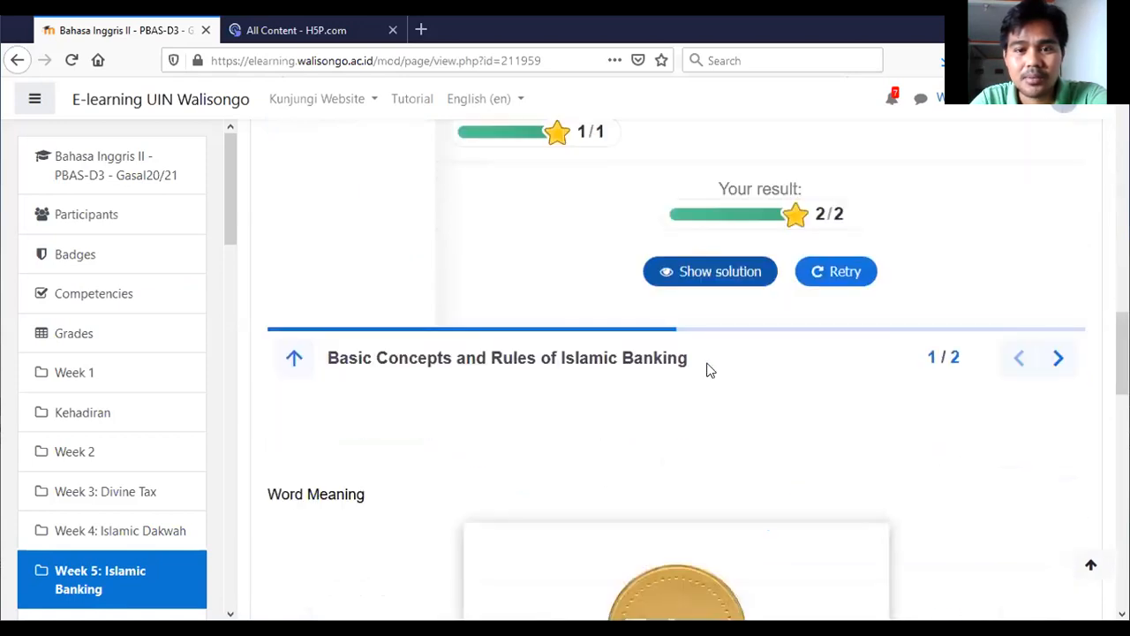
left_click(697, 272)
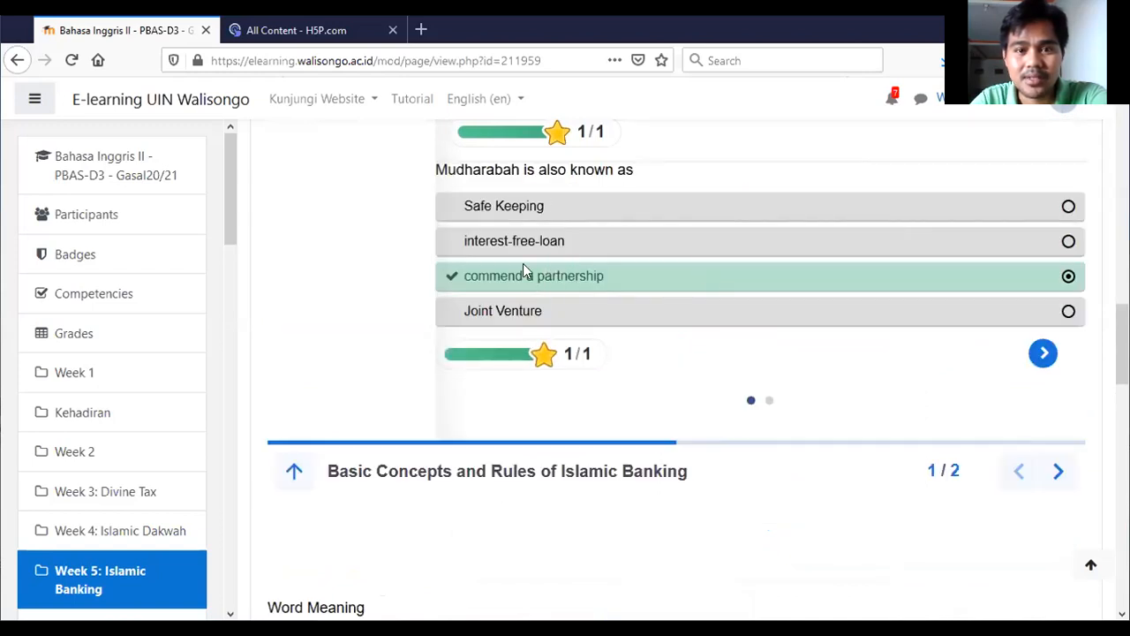
scroll(546, 408, "up", 3)
scroll(570, 424, "down", 1)
scroll(575, 424, "up", 6)
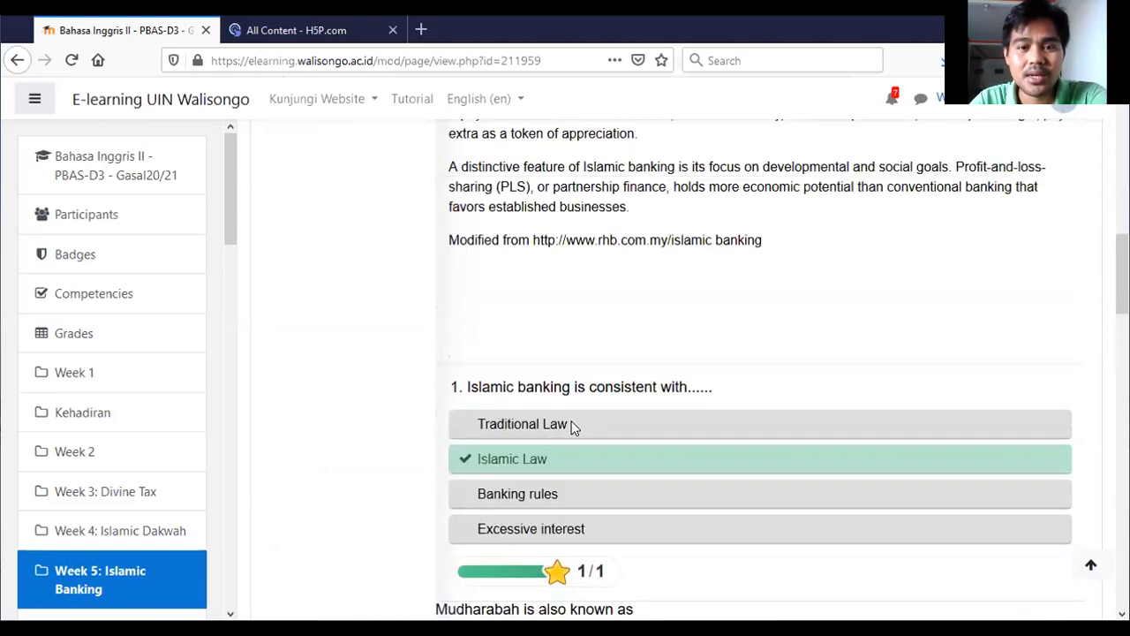
scroll(600, 441, "up", 2)
scroll(608, 448, "down", 12)
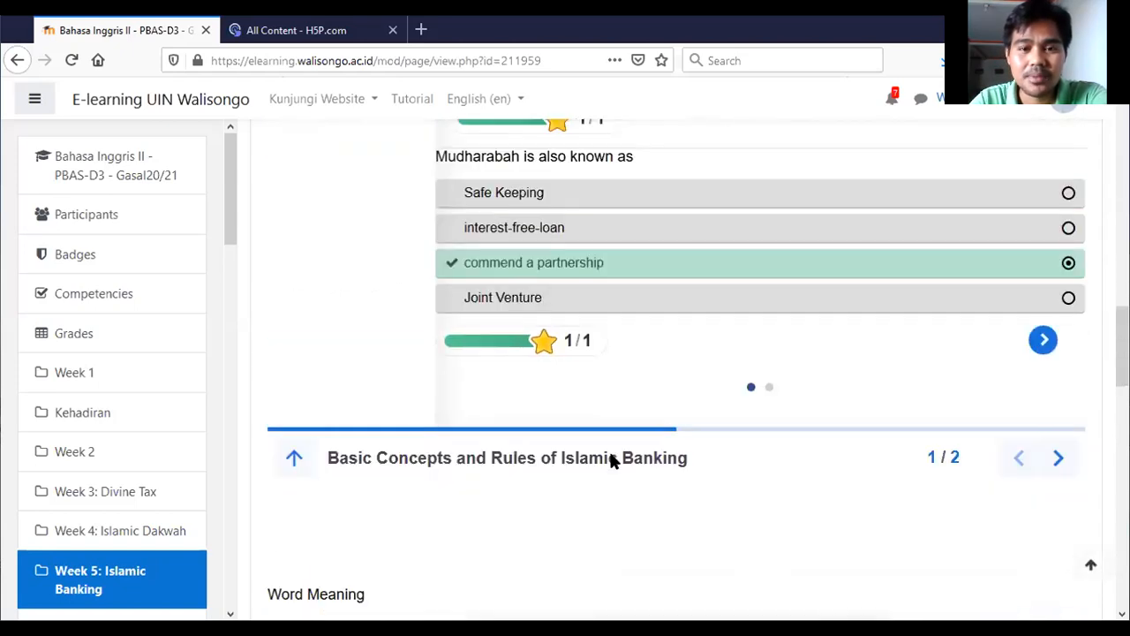
scroll(610, 455, "down", 4)
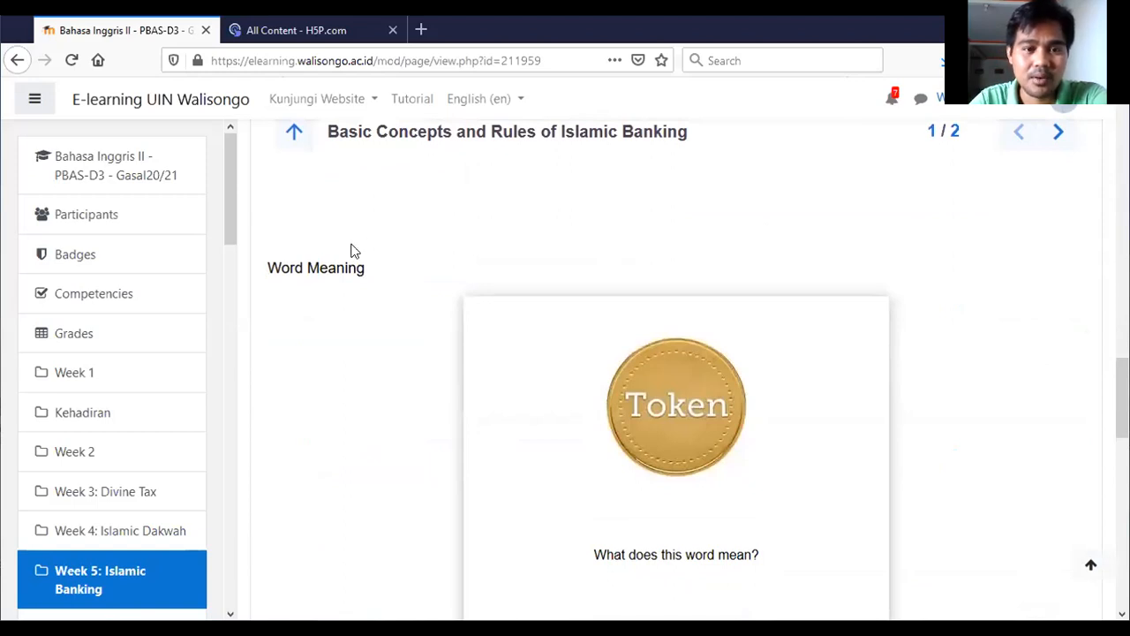
Step: Turn over the Token card in the Word Meaning section to show its definition
scroll(499, 265, "down", 3)
scroll(676, 285, "up", 4)
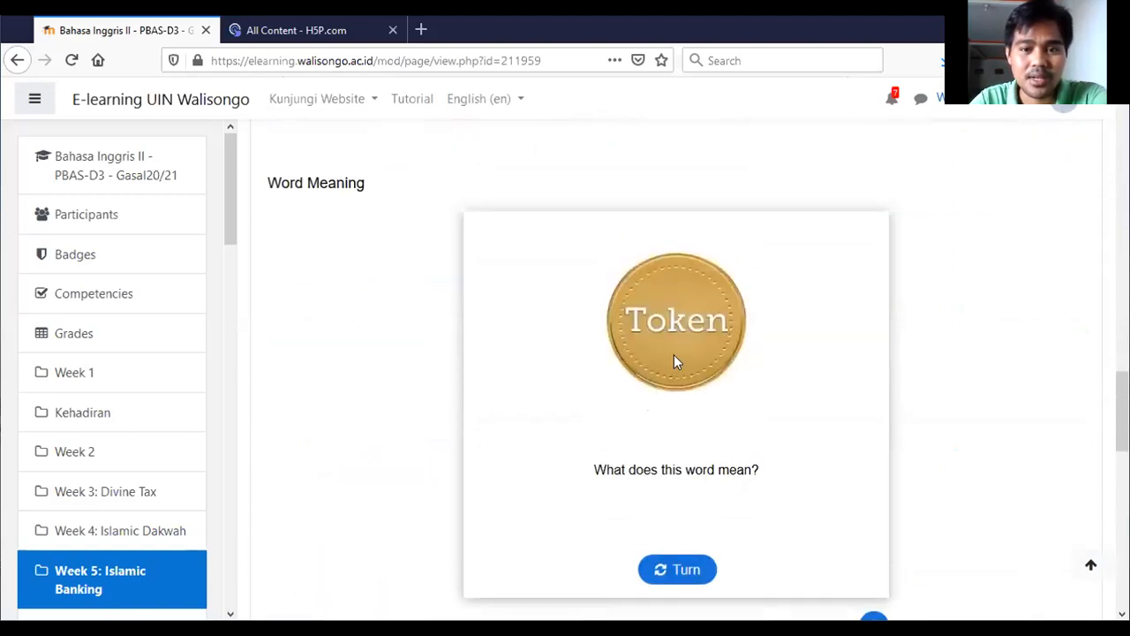
scroll(676, 358, "down", 2)
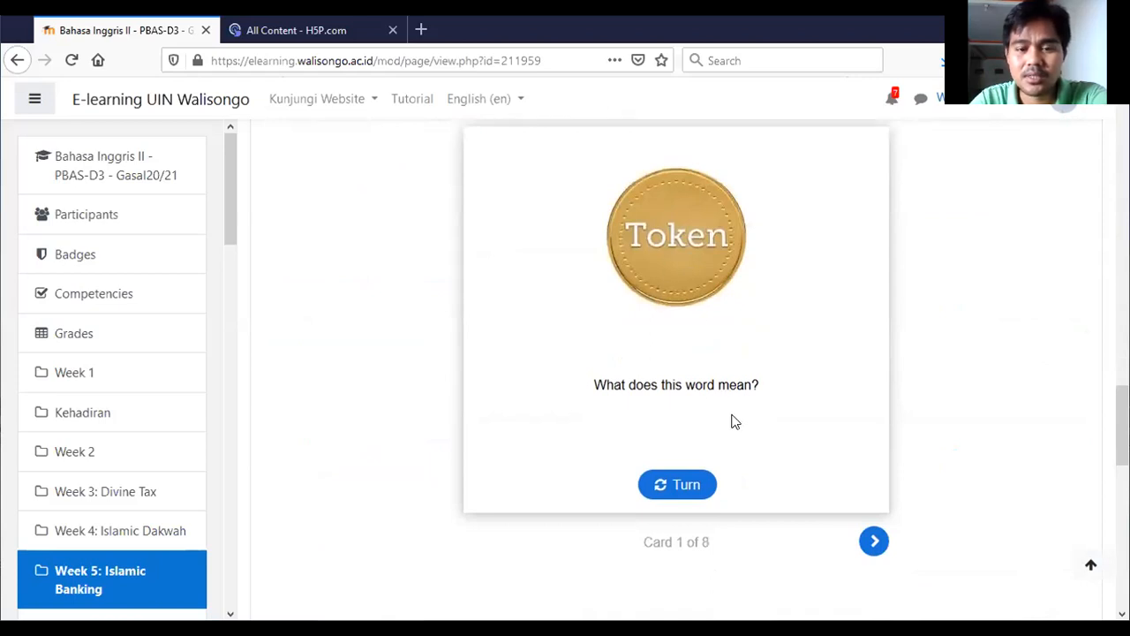
left_click(679, 487)
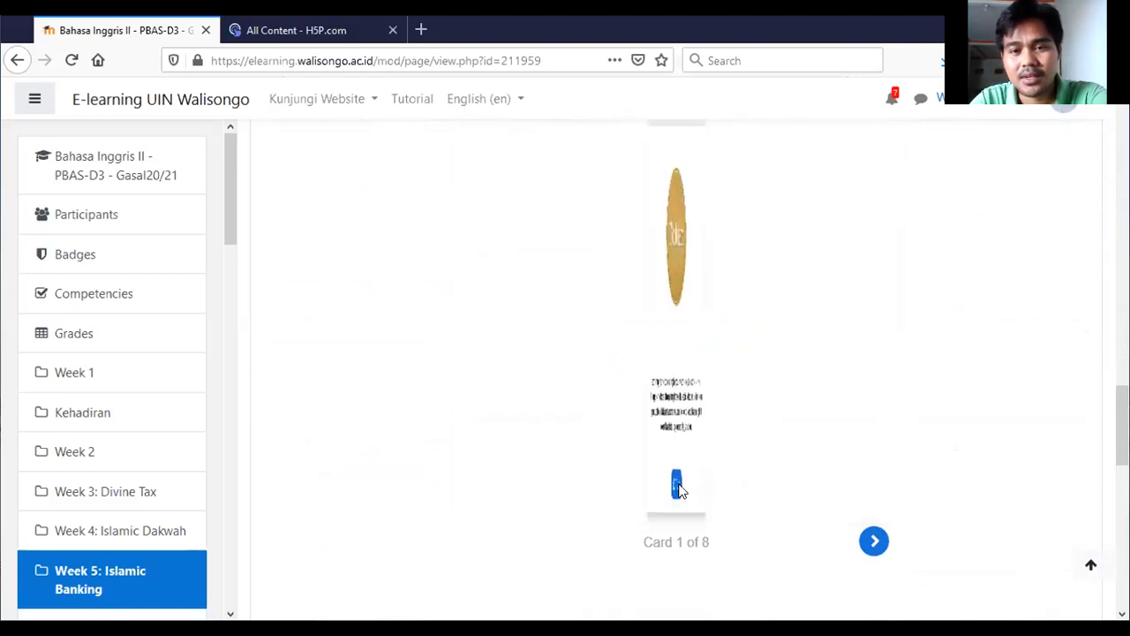
scroll(739, 349, "down", 2)
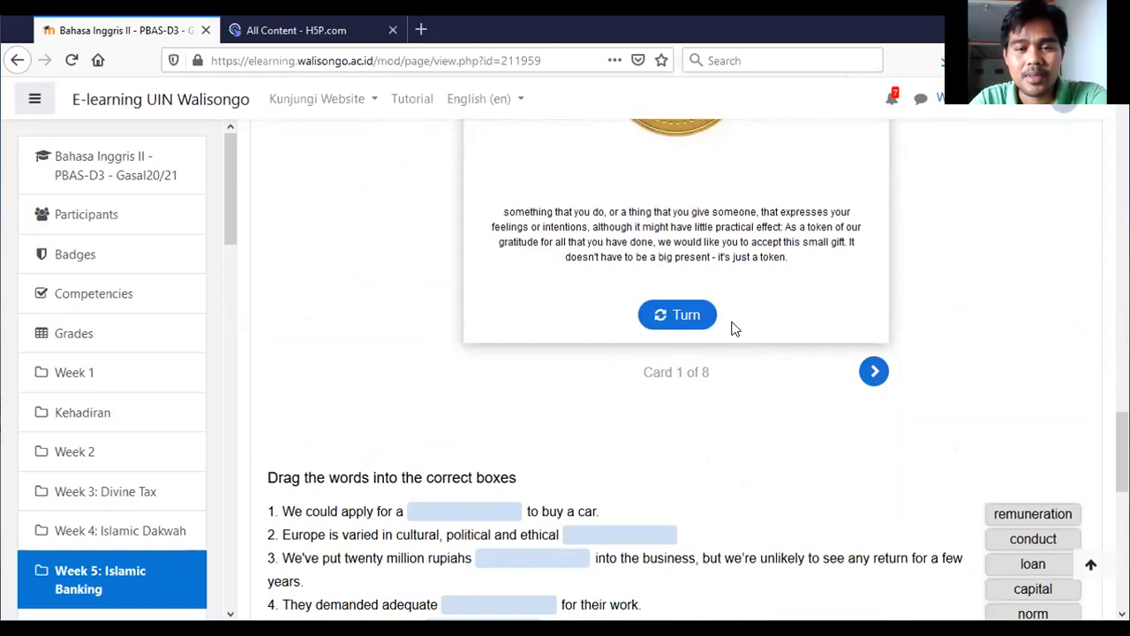
Step: Review the Token card's picture and definition, and advance to the second Word Meaning card
scroll(676, 313, "up", 3)
scroll(678, 311, "down", 2)
scroll(688, 321, "up", 10)
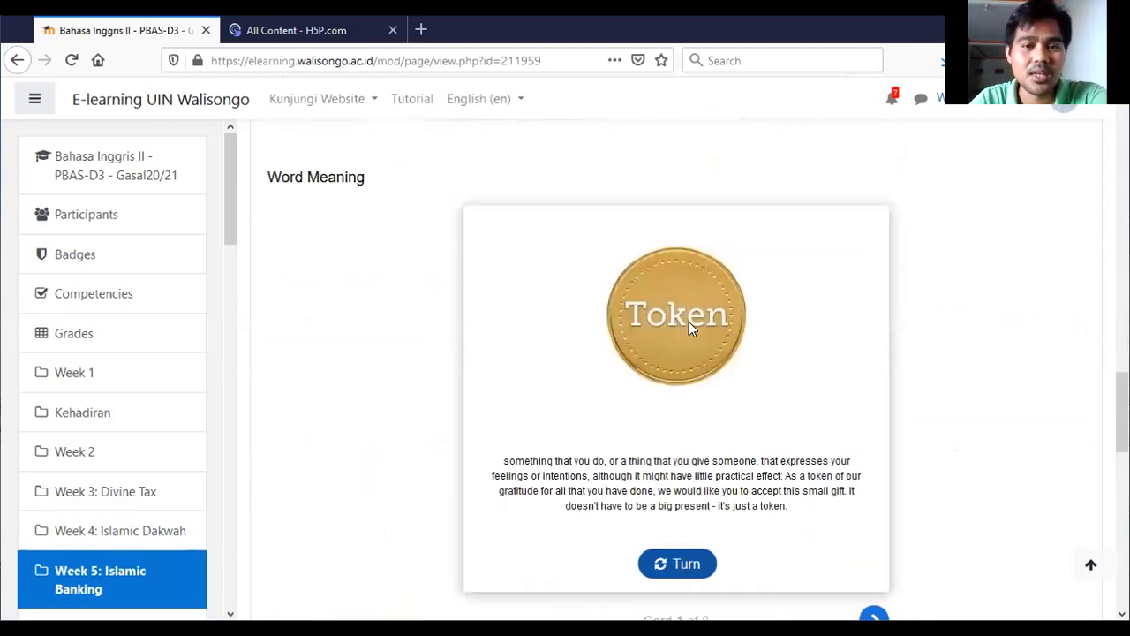
scroll(677, 168, "down", 7)
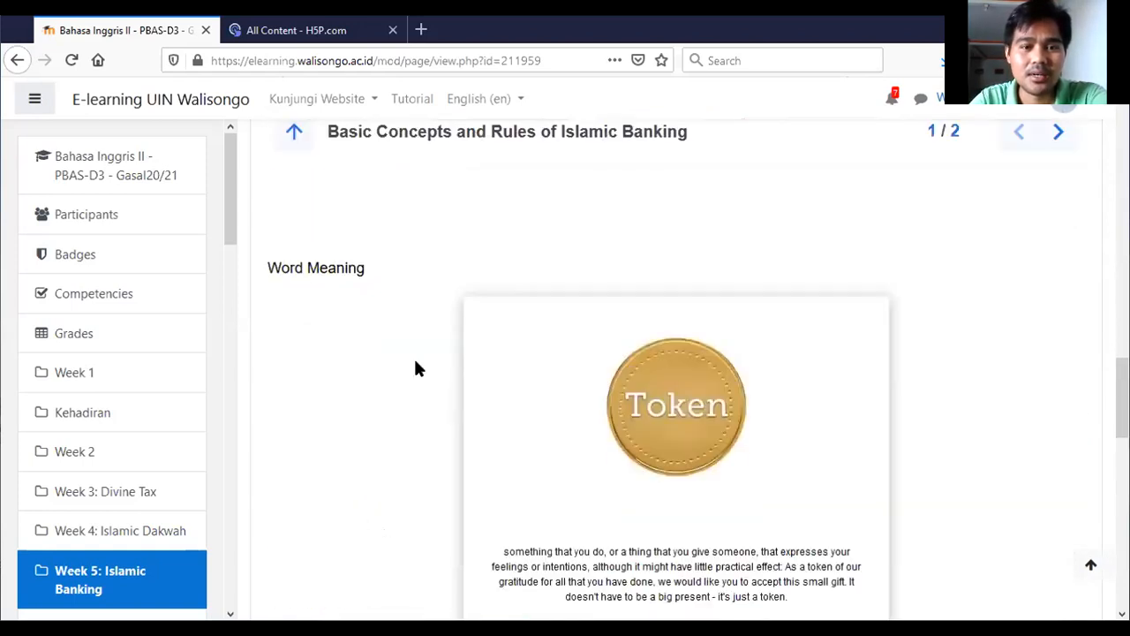
scroll(704, 487, "down", 4)
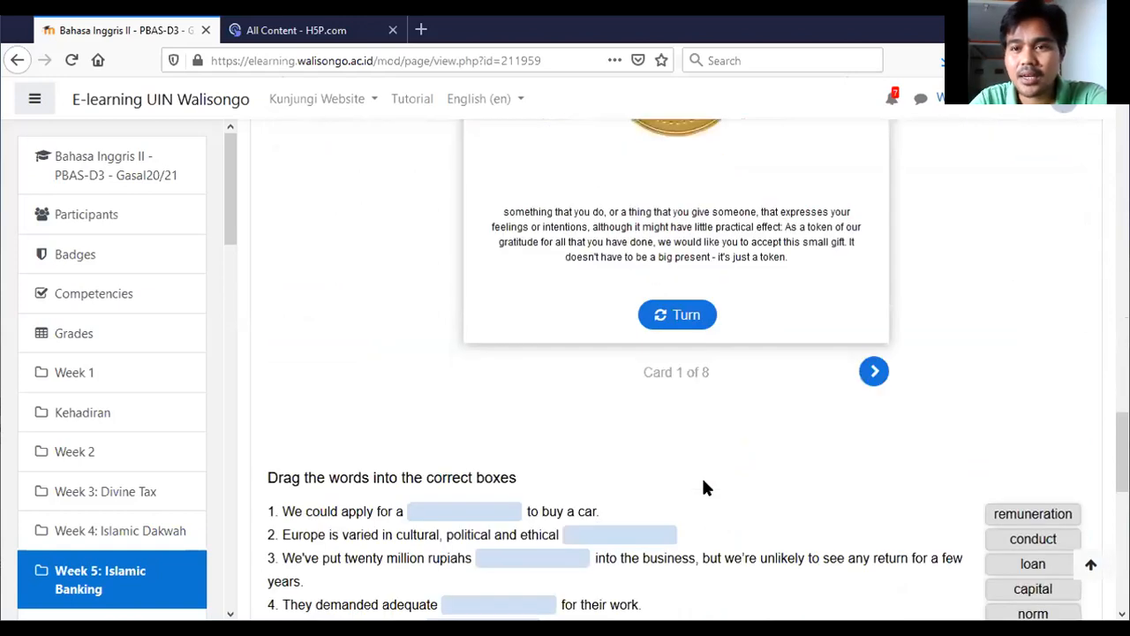
scroll(673, 480, "up", 1)
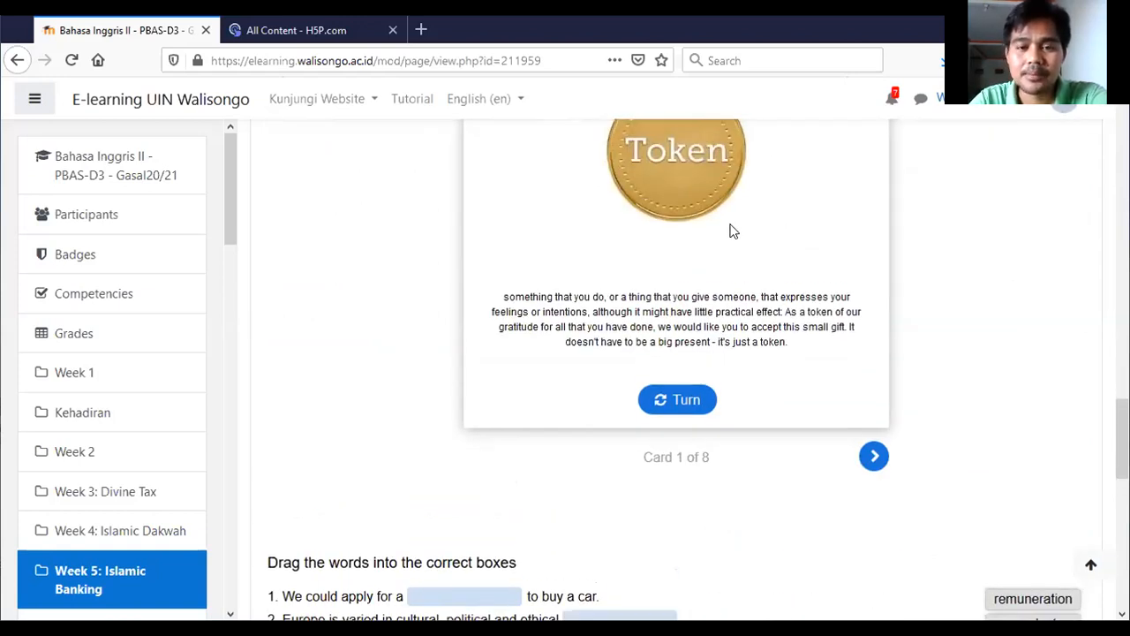
scroll(686, 310, "up", 3)
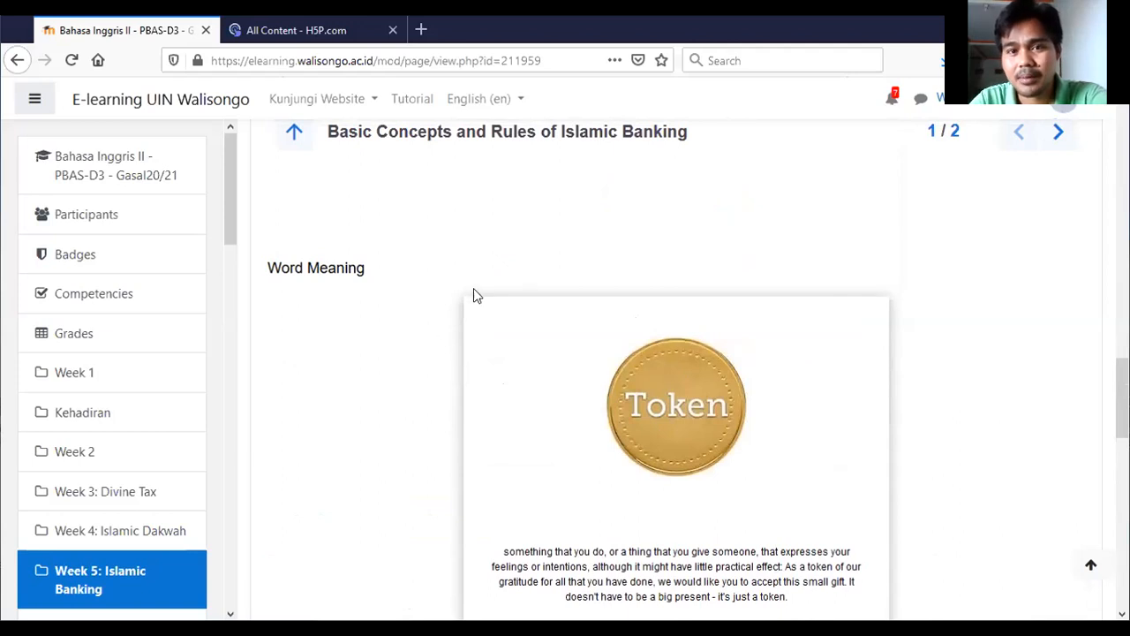
scroll(490, 384, "down", 3)
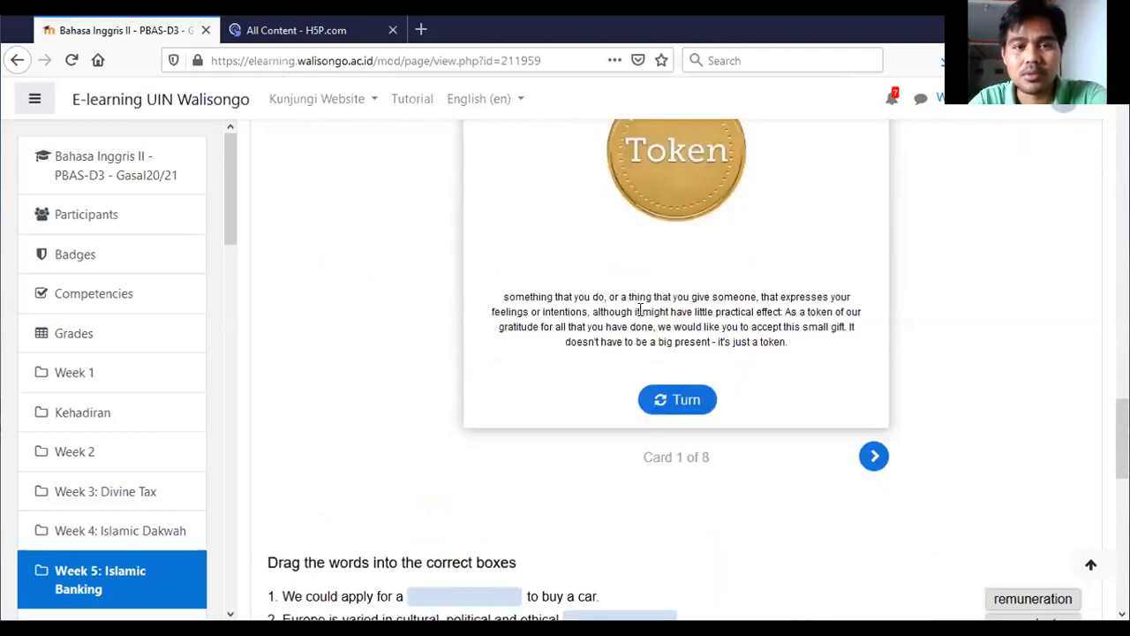
scroll(710, 346, "down", 1)
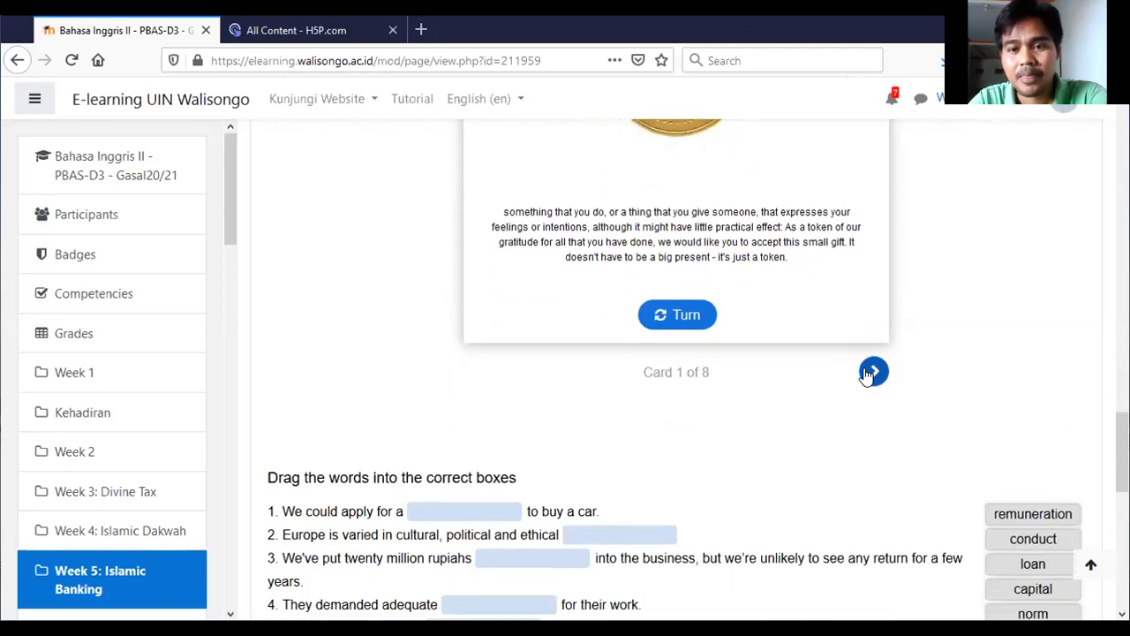
left_click(872, 372)
scroll(801, 271, "up", 4)
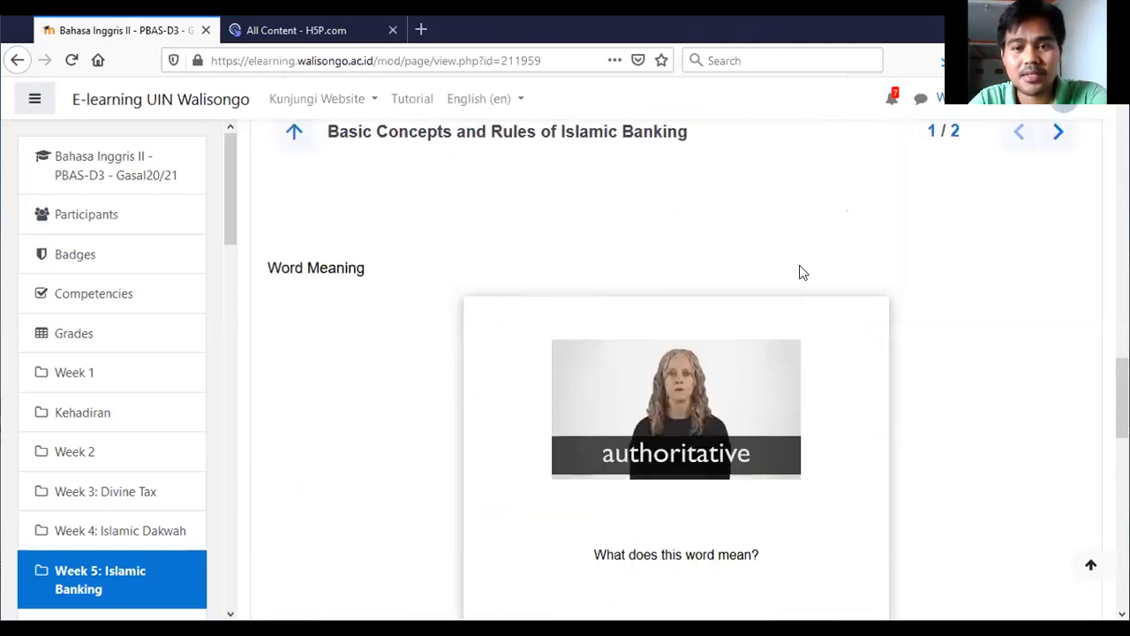
Step: Place "loan" in the blank of sentence 1 in the word-matching exercise and check the answer
scroll(383, 307, "down", 7)
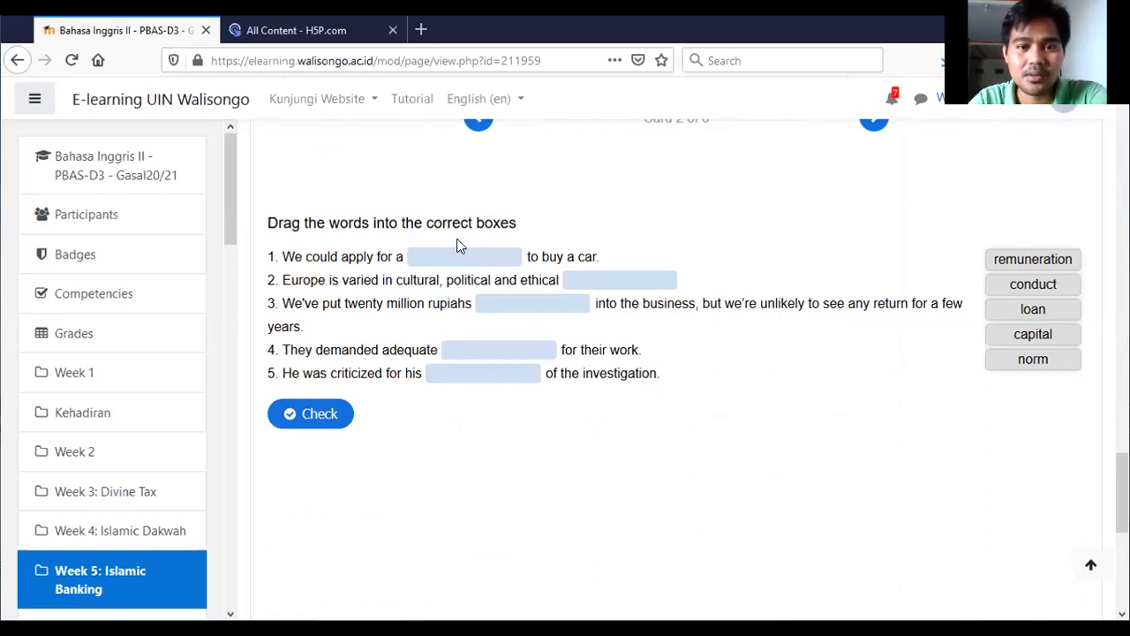
left_click(1050, 259)
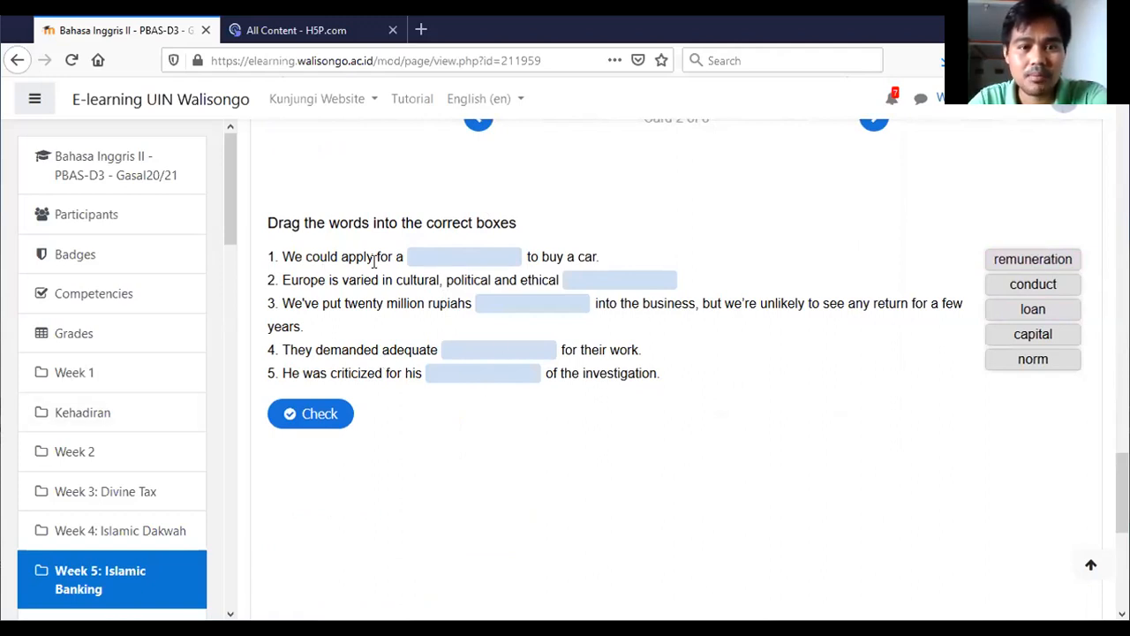
left_click(1032, 309)
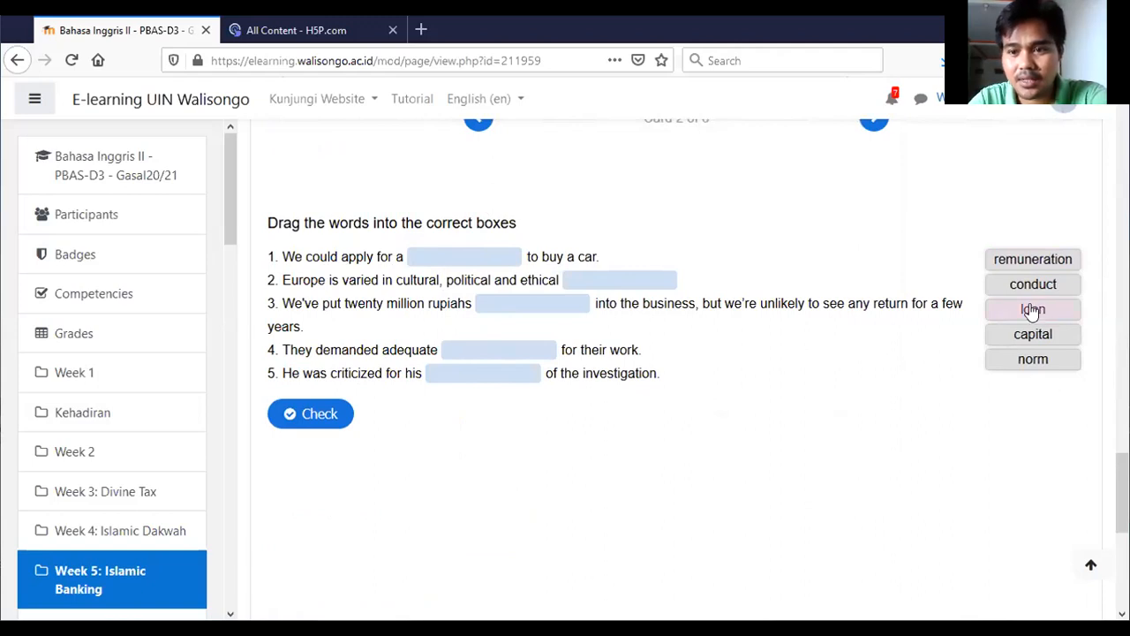
left_click(477, 258)
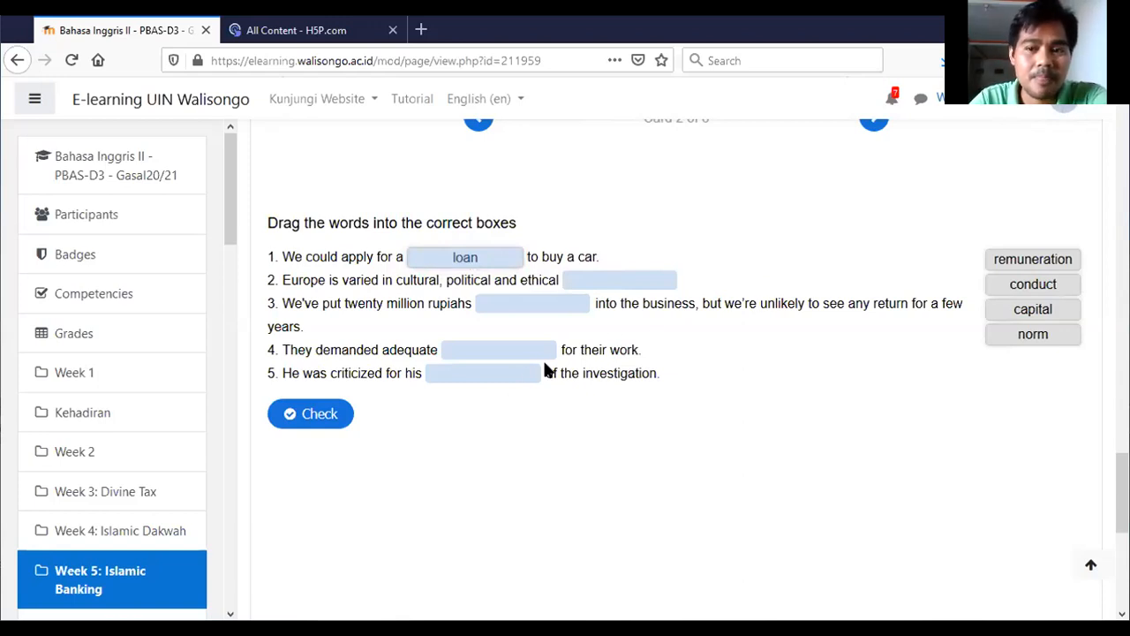
left_click(315, 411)
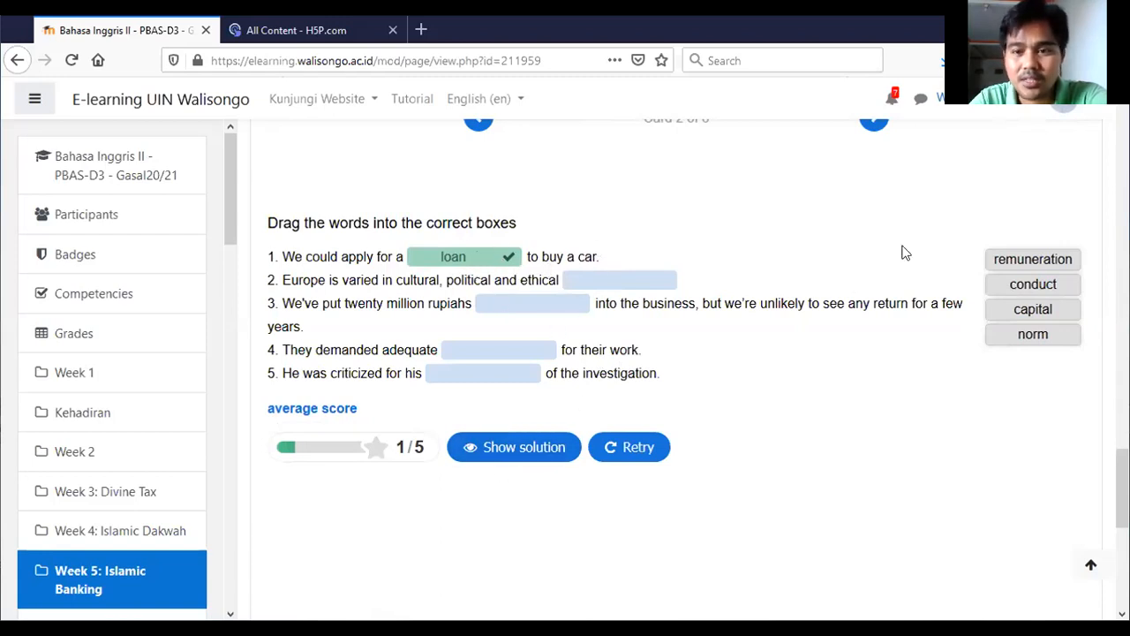
Step: Look back over the exercises up to the start of the Materi Pembelajaran page and switch to the H5P.com All Content page
scroll(556, 410, "up", 2)
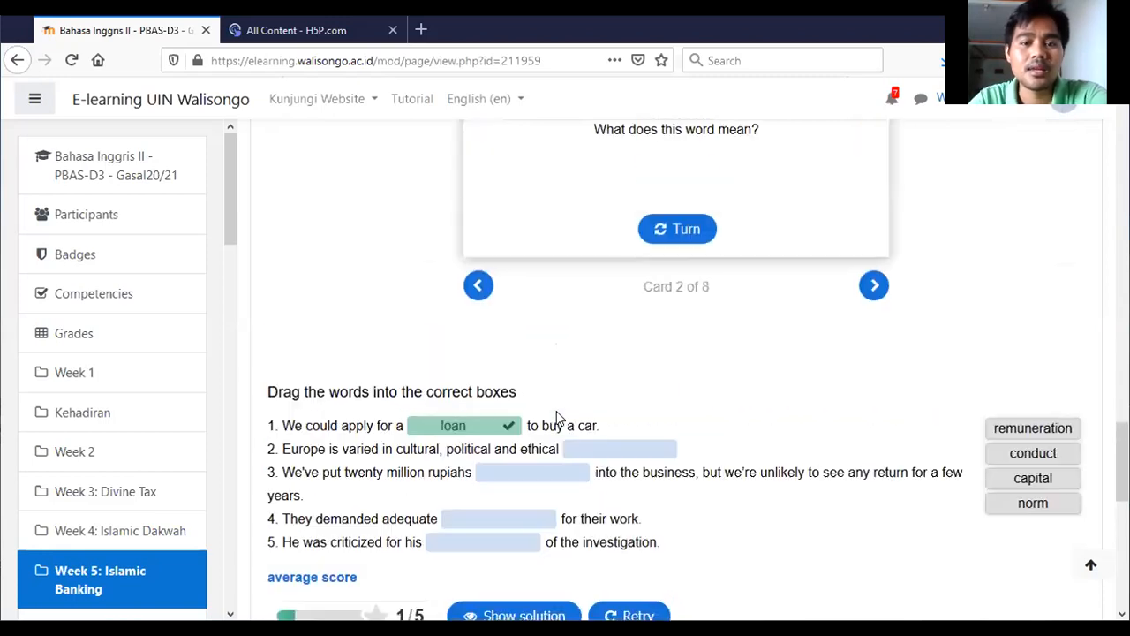
scroll(504, 391, "down", 4)
scroll(587, 450, "up", 4)
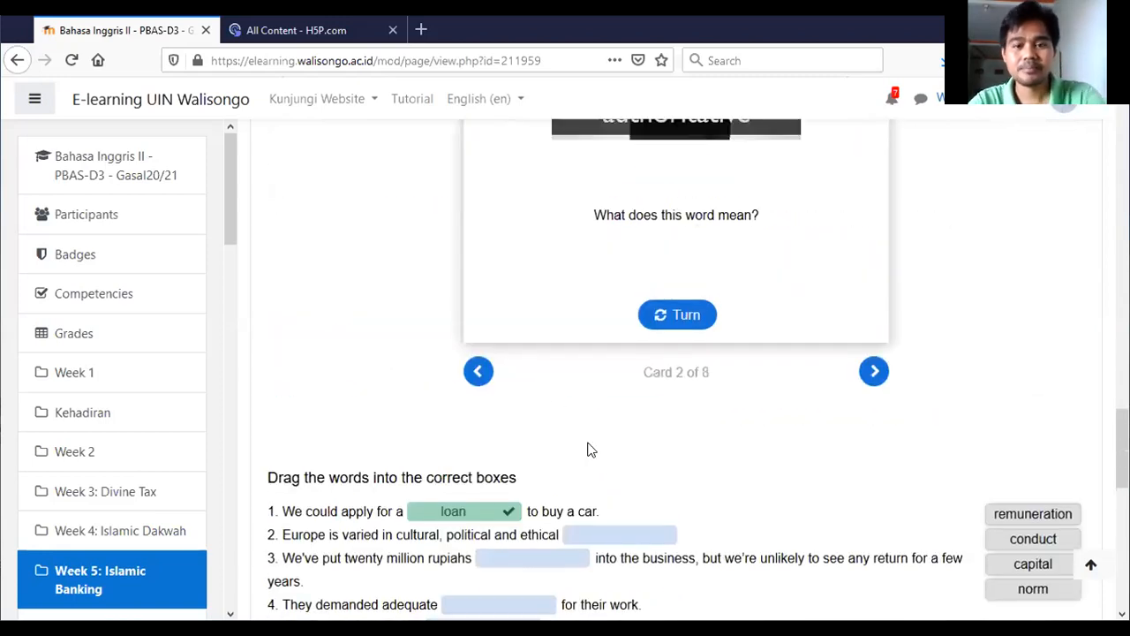
scroll(617, 392, "up", 15)
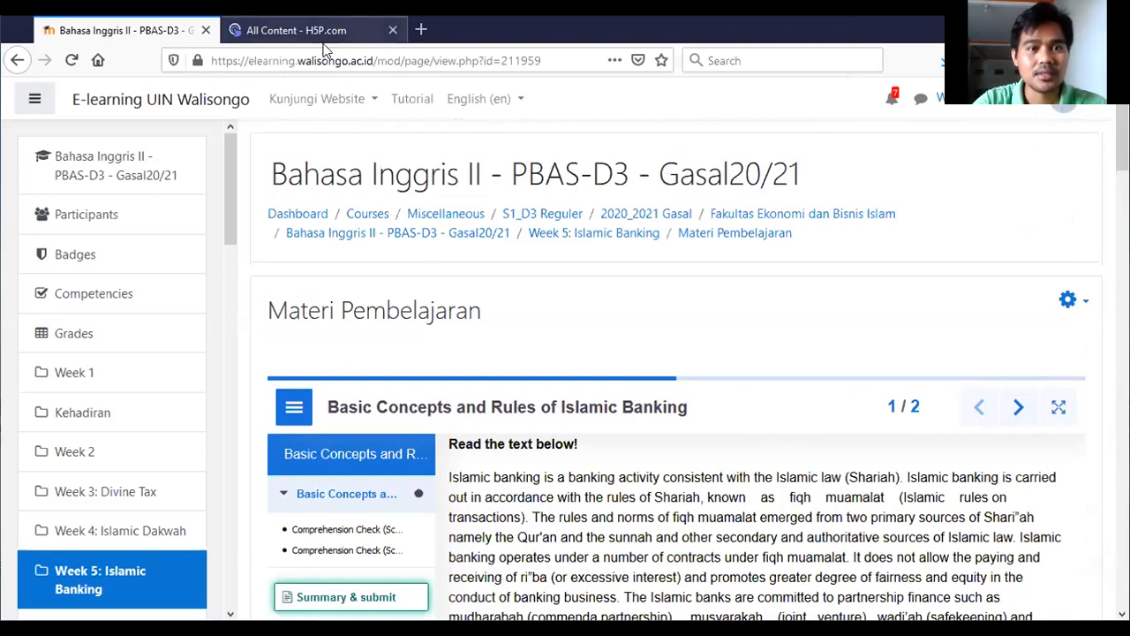
left_click(300, 30)
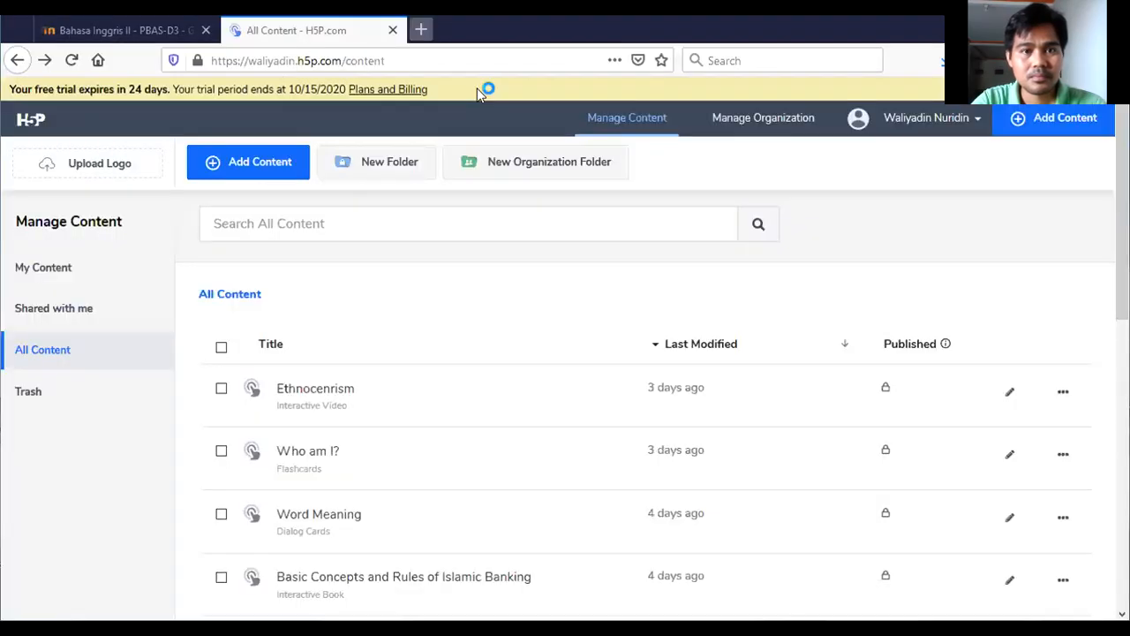
Step: Search the web for "h5p" in a new browser tab and open the h5p.org site from the results
key("ctrl+t")
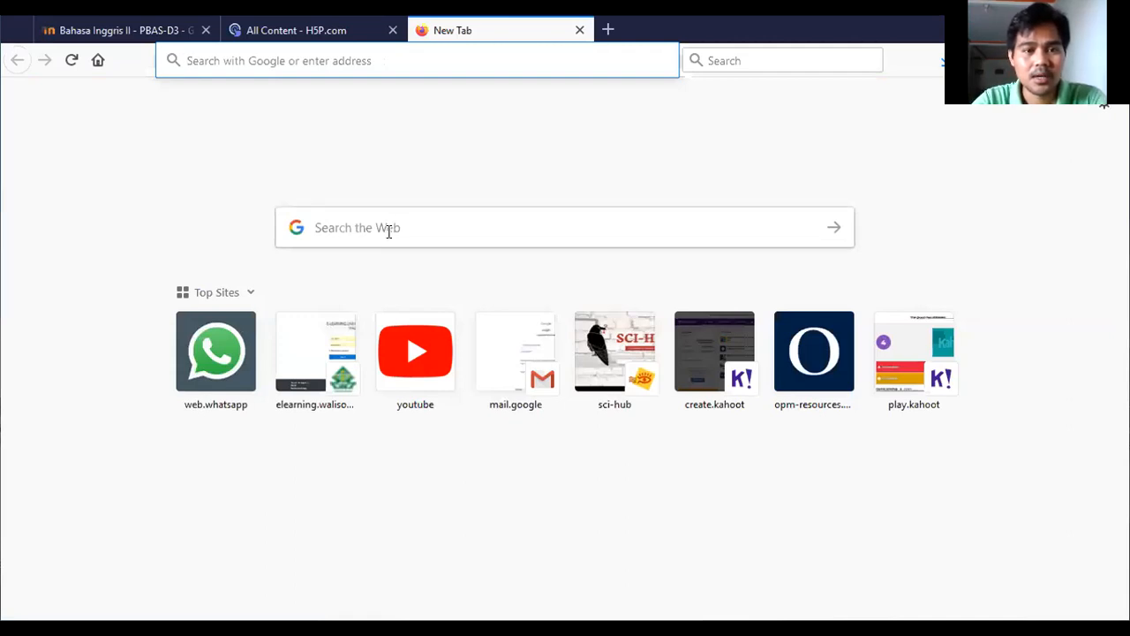
left_click(388, 231)
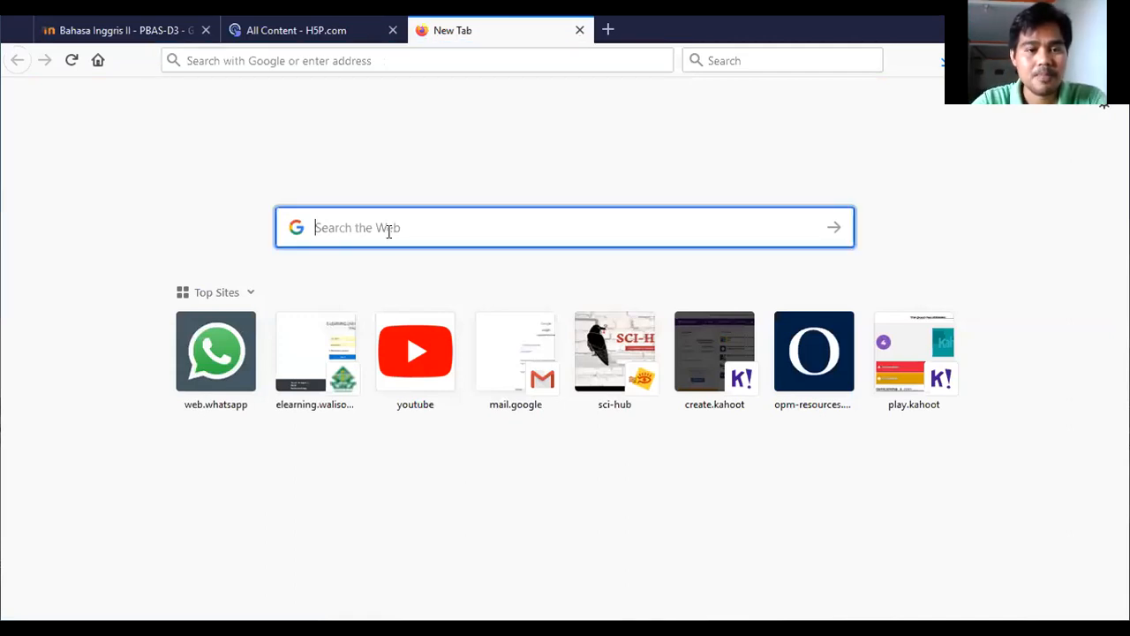
type("h5")
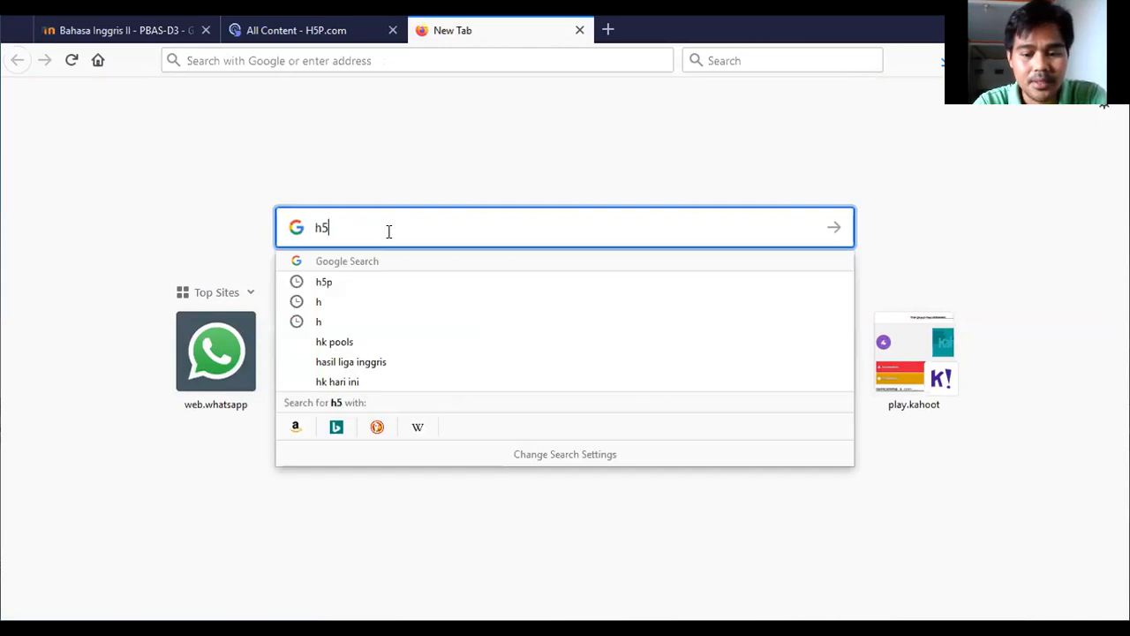
type("p")
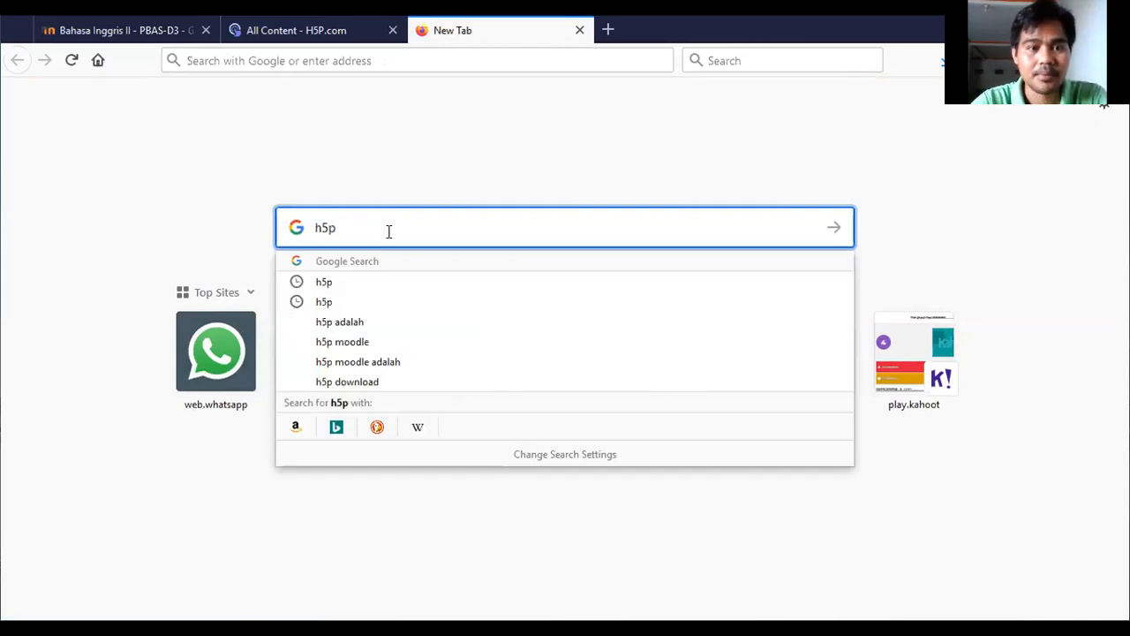
left_click(339, 281)
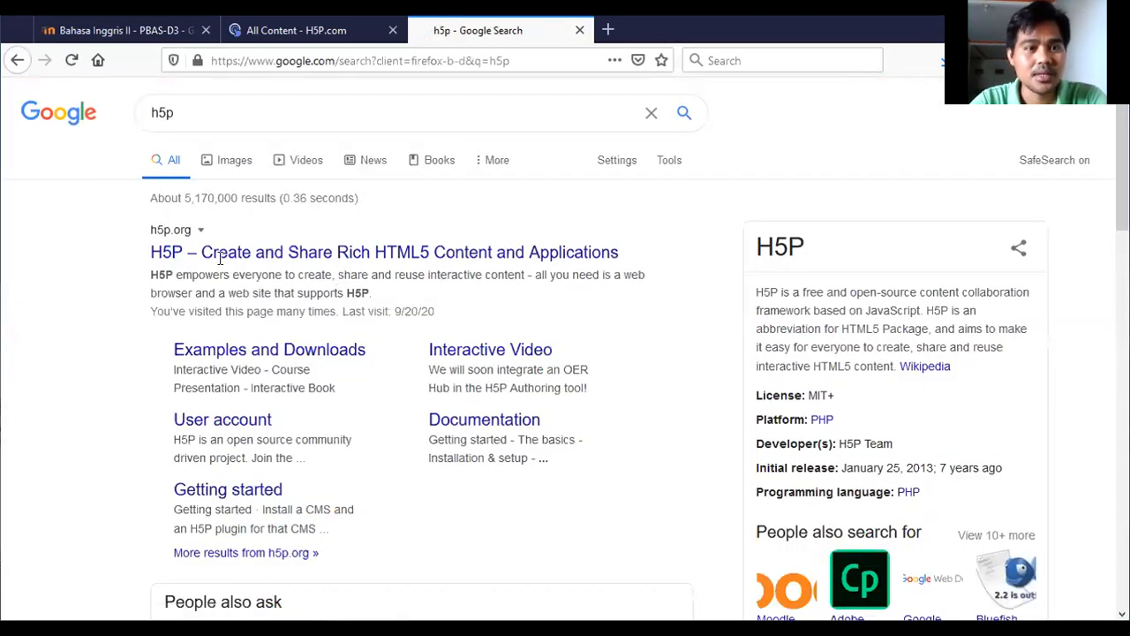
scroll(231, 326, "down", 2)
scroll(156, 259, "up", 2)
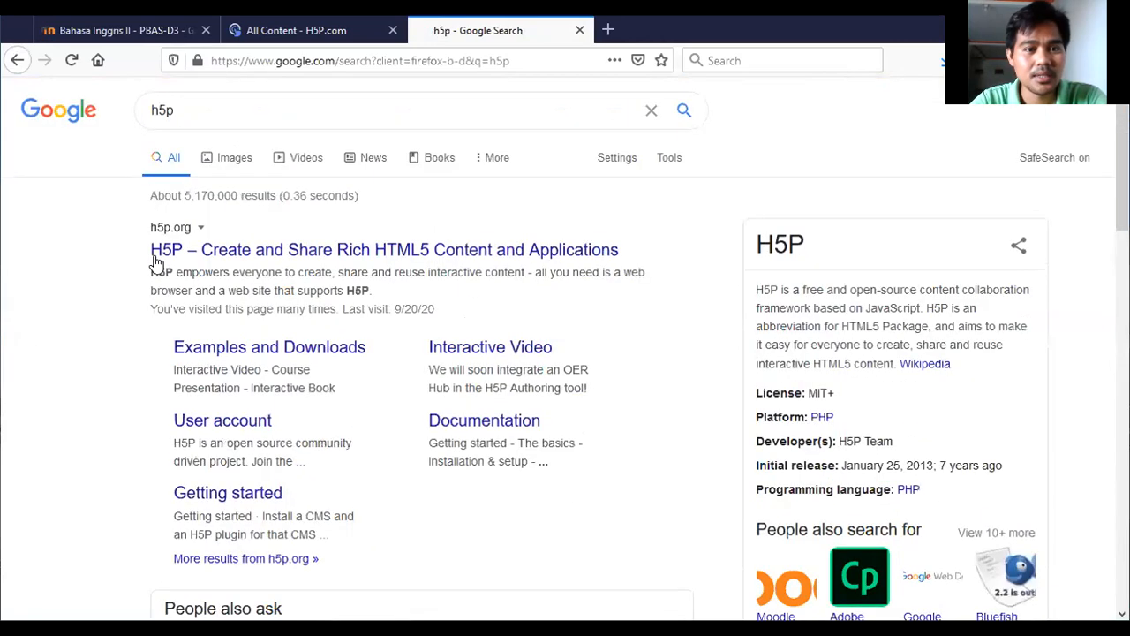
left_click(248, 254)
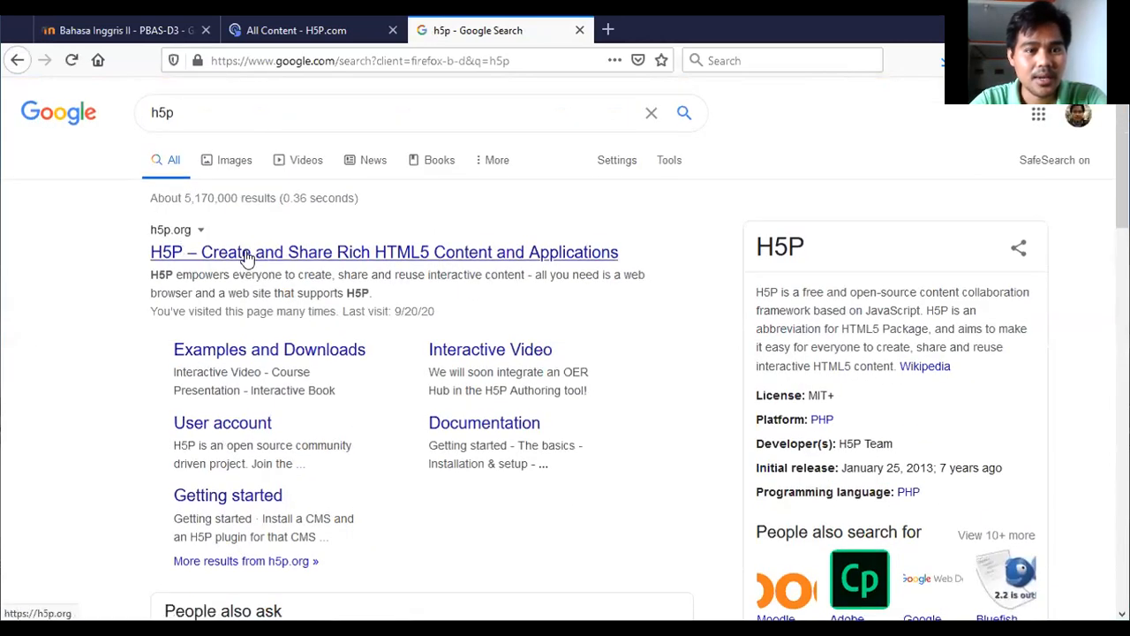
left_click(248, 254)
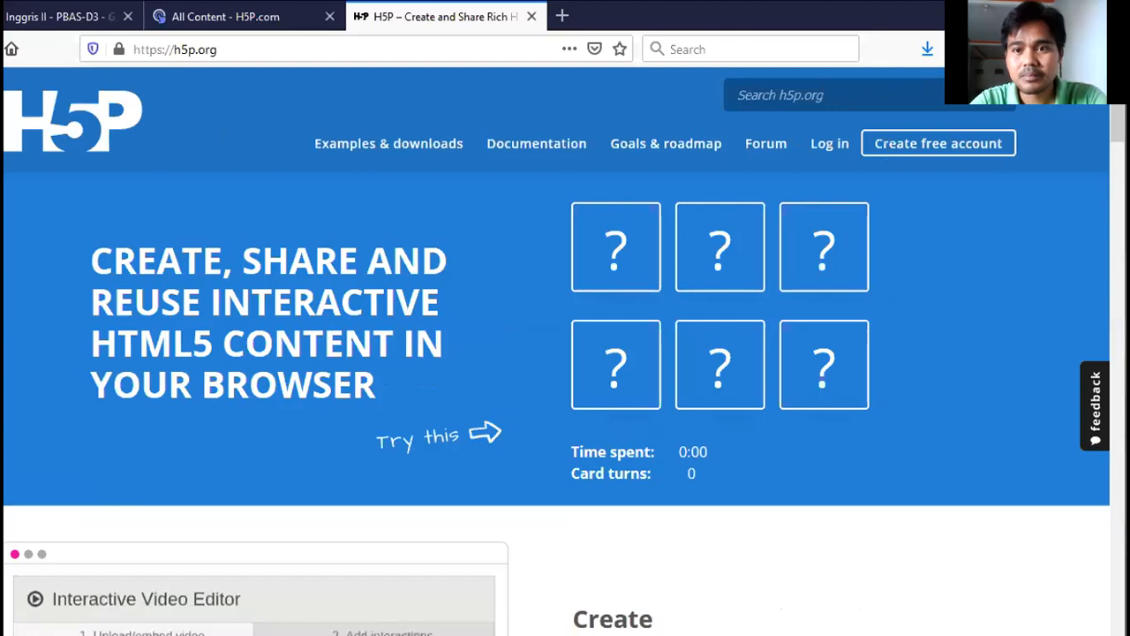
Step: Open the h5p.org free account registration form and examine its fields, from the username to the CAPTCHA and account creation option
left_click(900, 148)
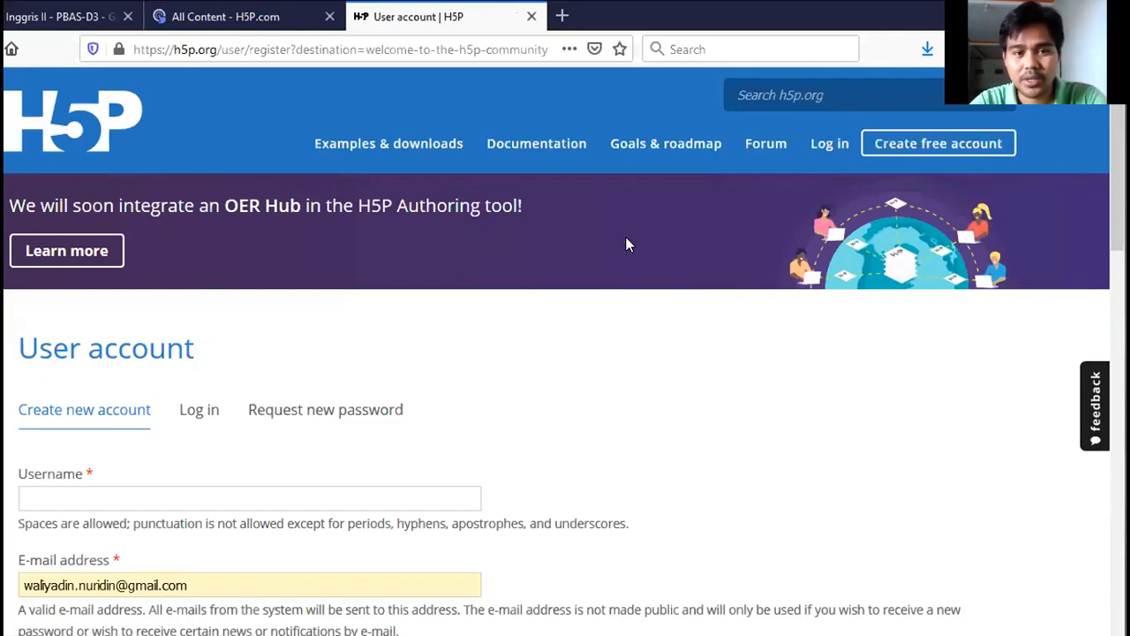
scroll(625, 244, "down", 2)
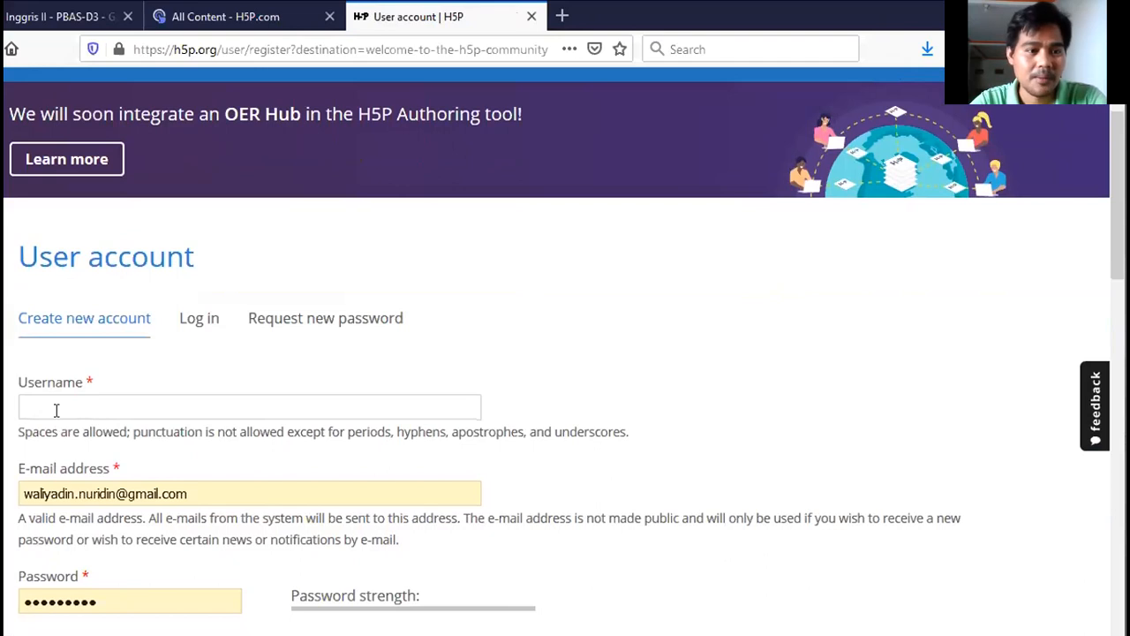
scroll(56, 410, "down", 4)
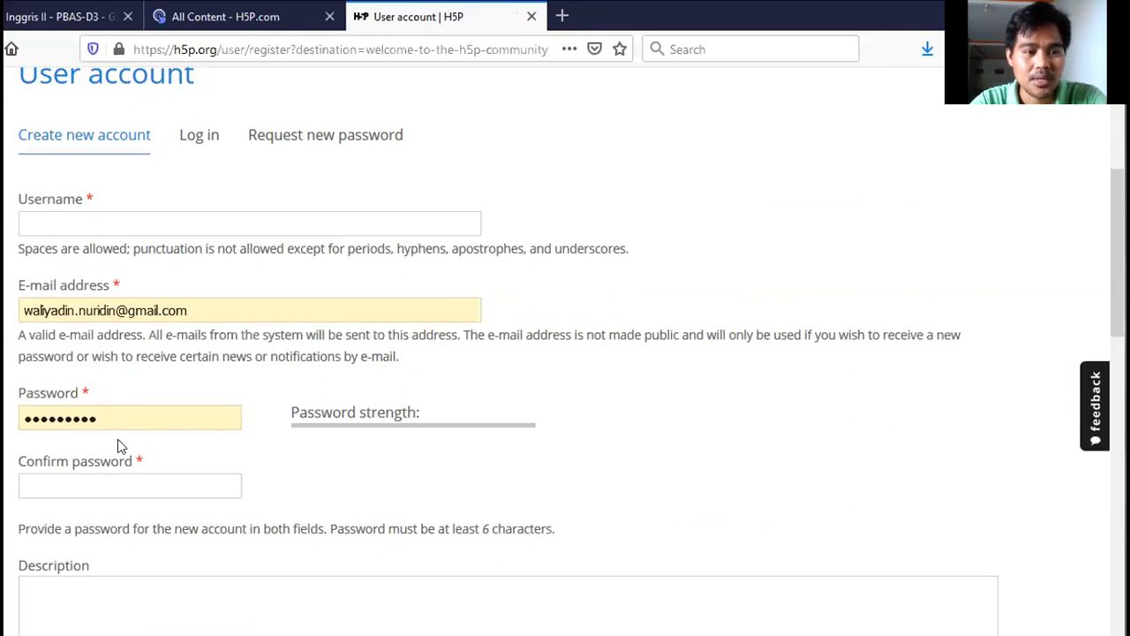
scroll(104, 416, "down", 2)
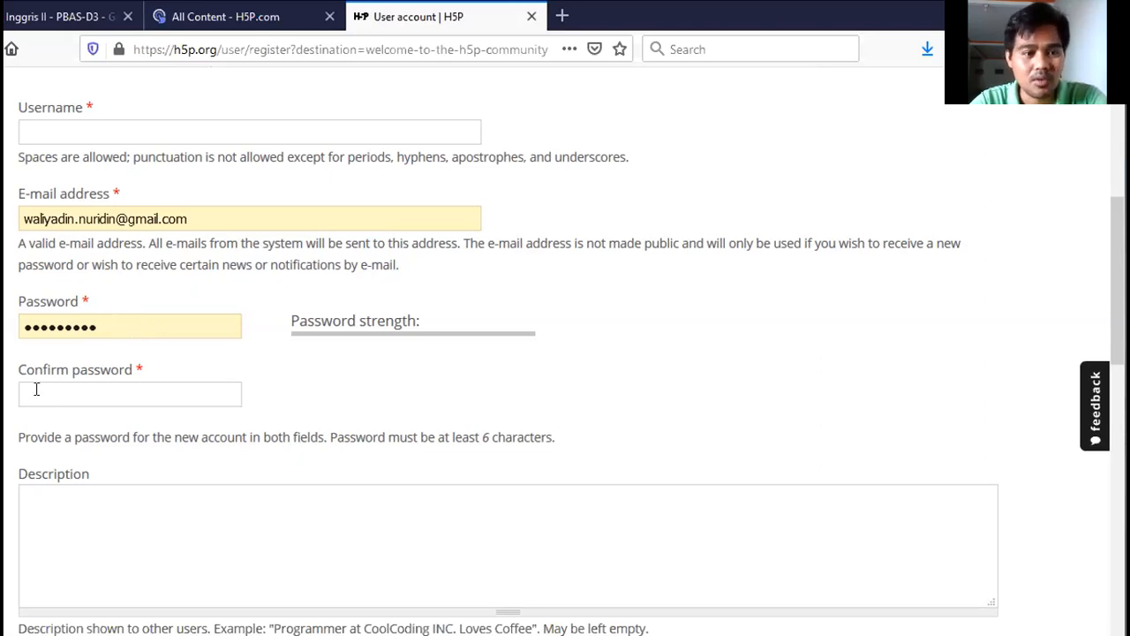
scroll(181, 380, "down", 4)
scroll(167, 380, "up", 4)
scroll(165, 380, "down", 4)
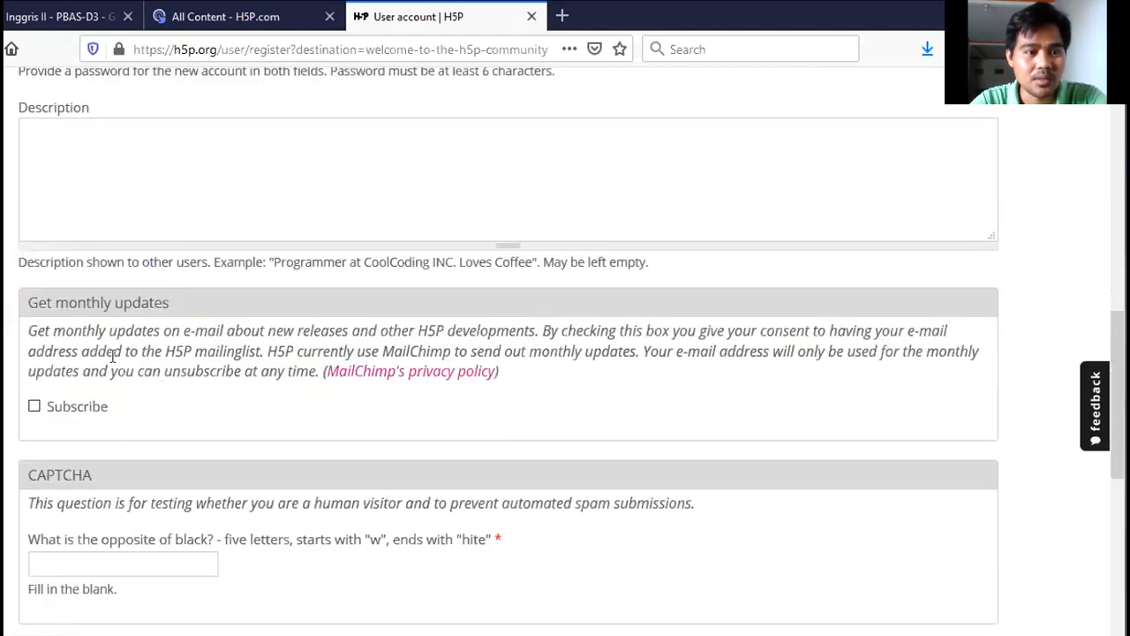
scroll(113, 356, "down", 4)
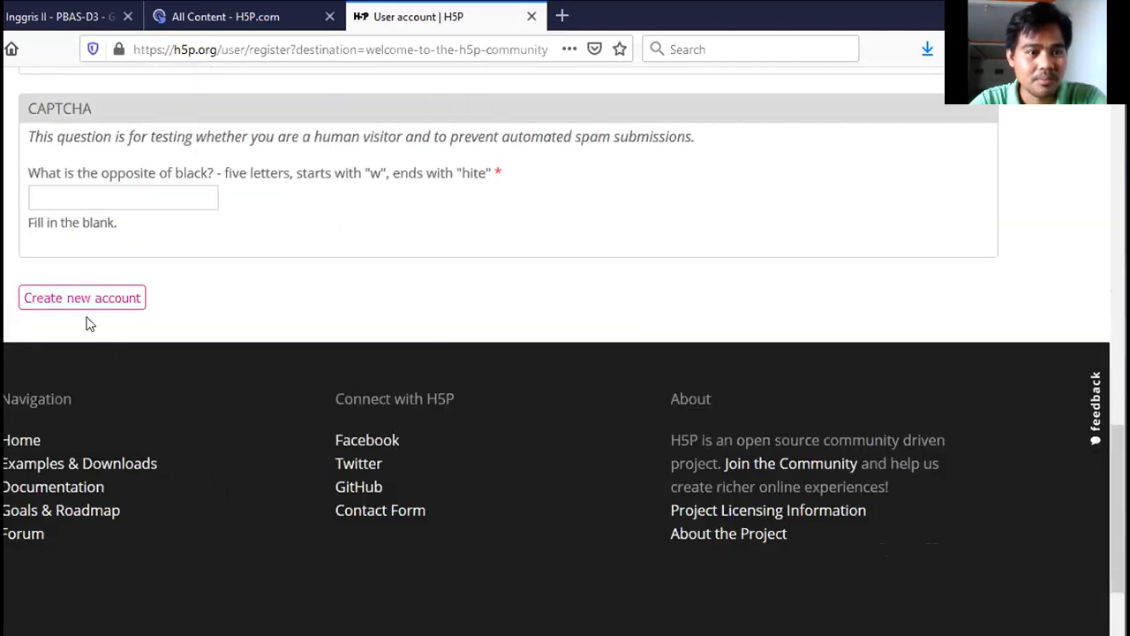
Step: Go back to the start of the registration page and open the h5p.org Examples and Downloads page
scroll(239, 288, "up", 1)
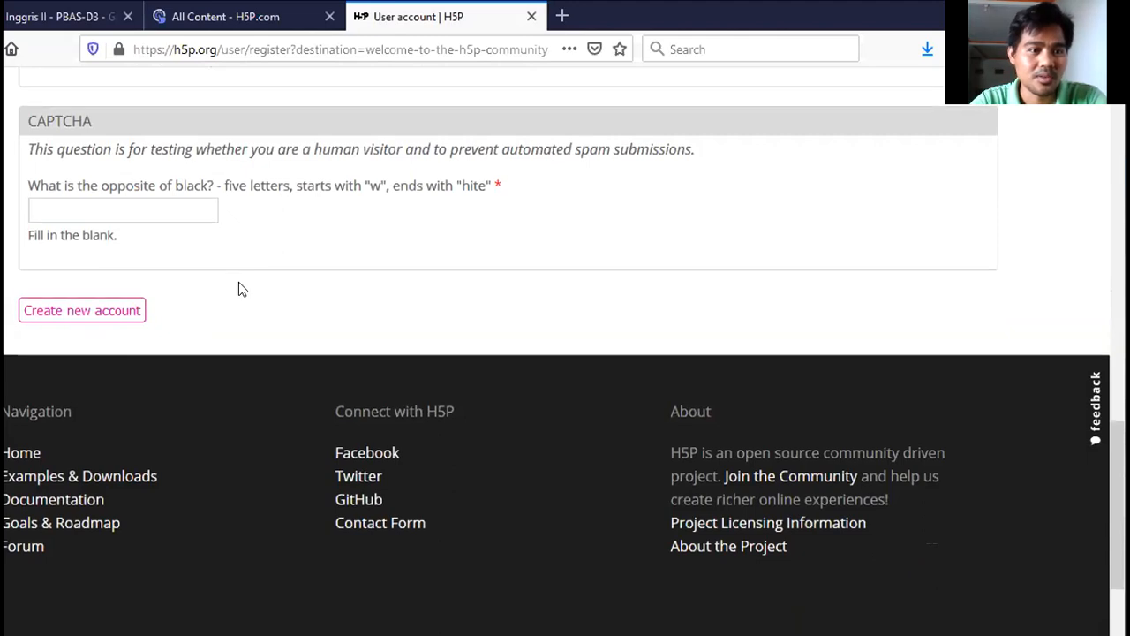
scroll(231, 291, "up", 4)
scroll(225, 304, "up", 3)
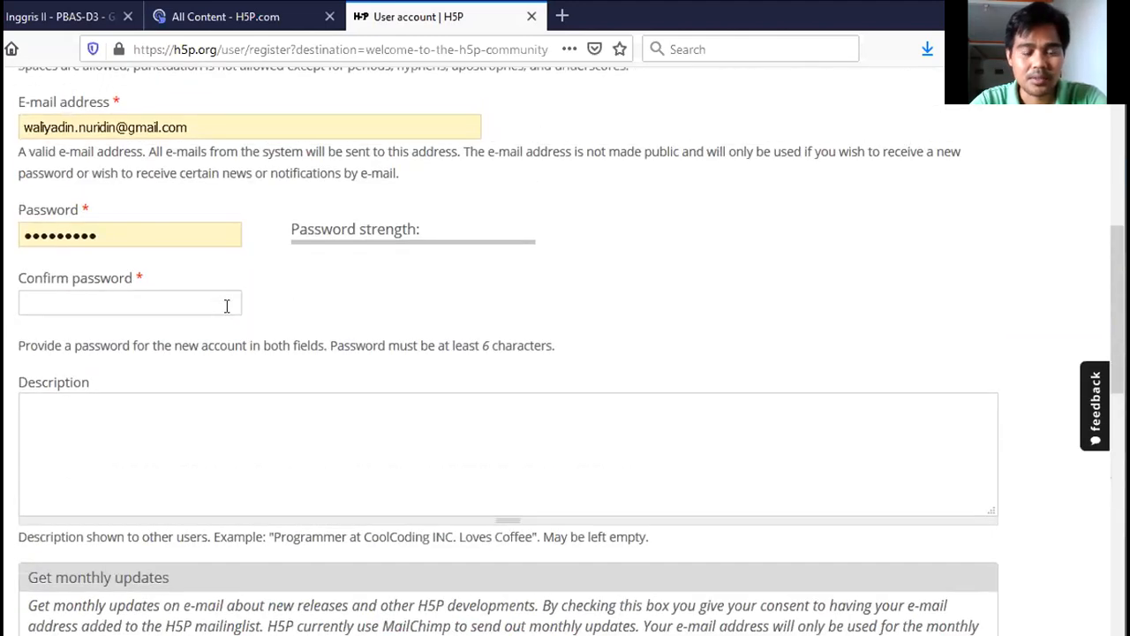
scroll(226, 306, "up", 4)
scroll(665, 272, "up", 1)
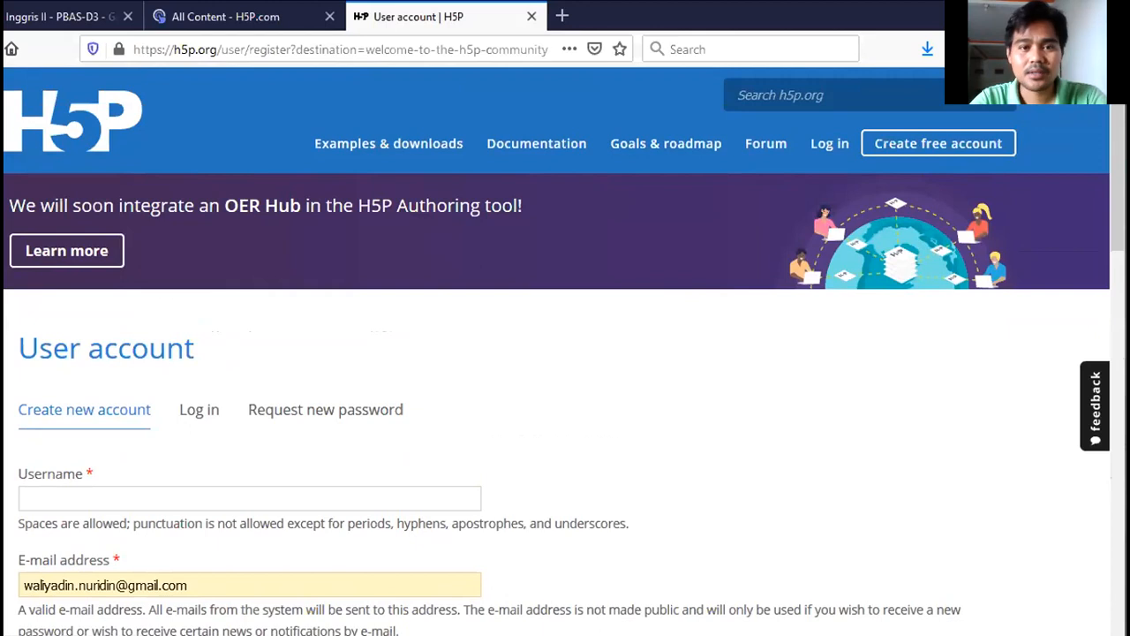
left_click(373, 150)
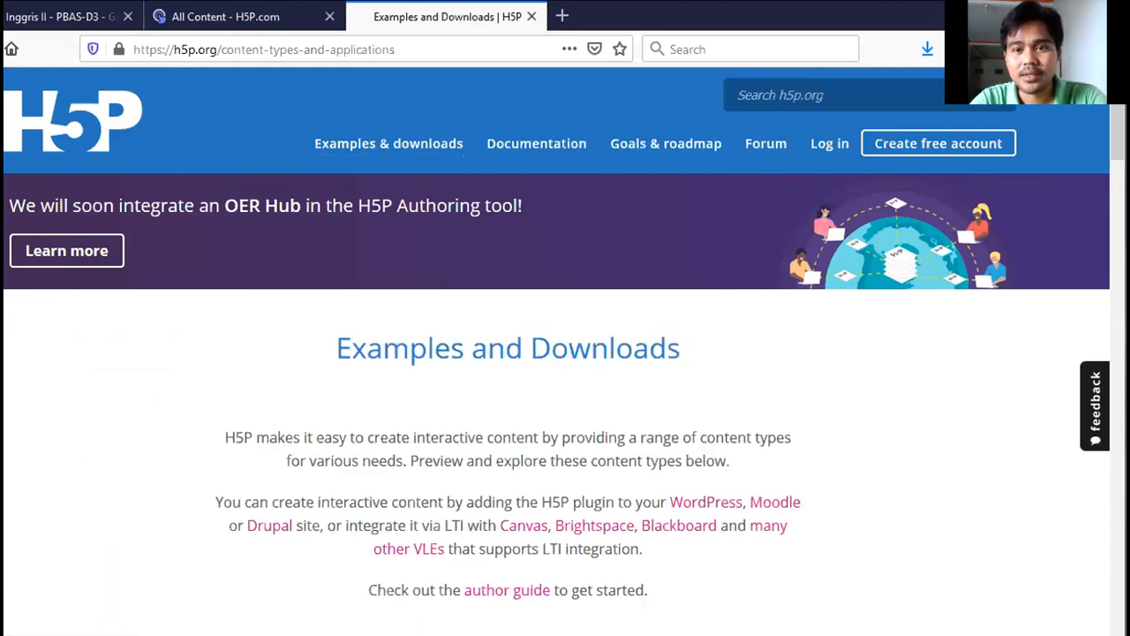
Step: Look through the H5P content types on the Examples and Downloads page, from Interactive Video down to the quiz types
scroll(486, 310, "down", 7)
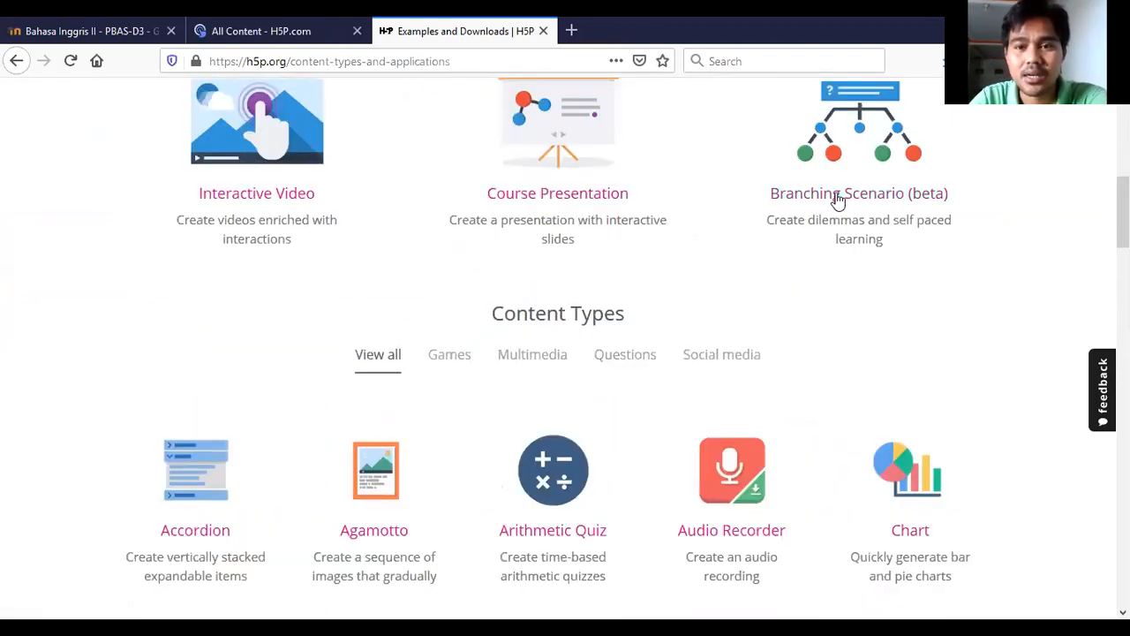
scroll(767, 217, "down", 3)
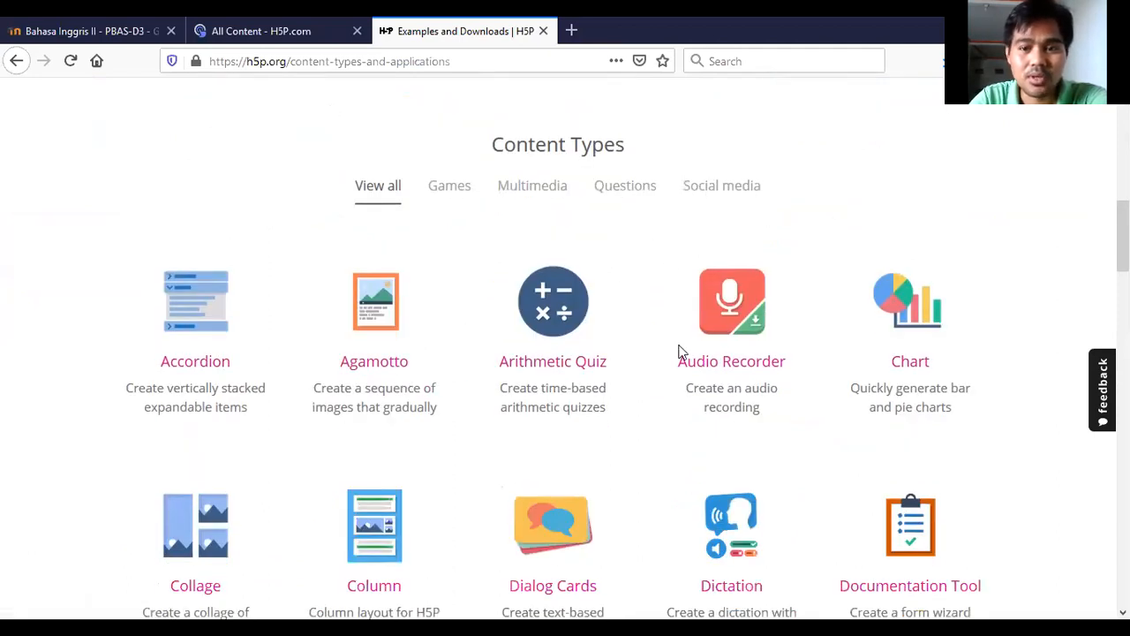
scroll(681, 348, "down", 3)
scroll(393, 178, "up", 2)
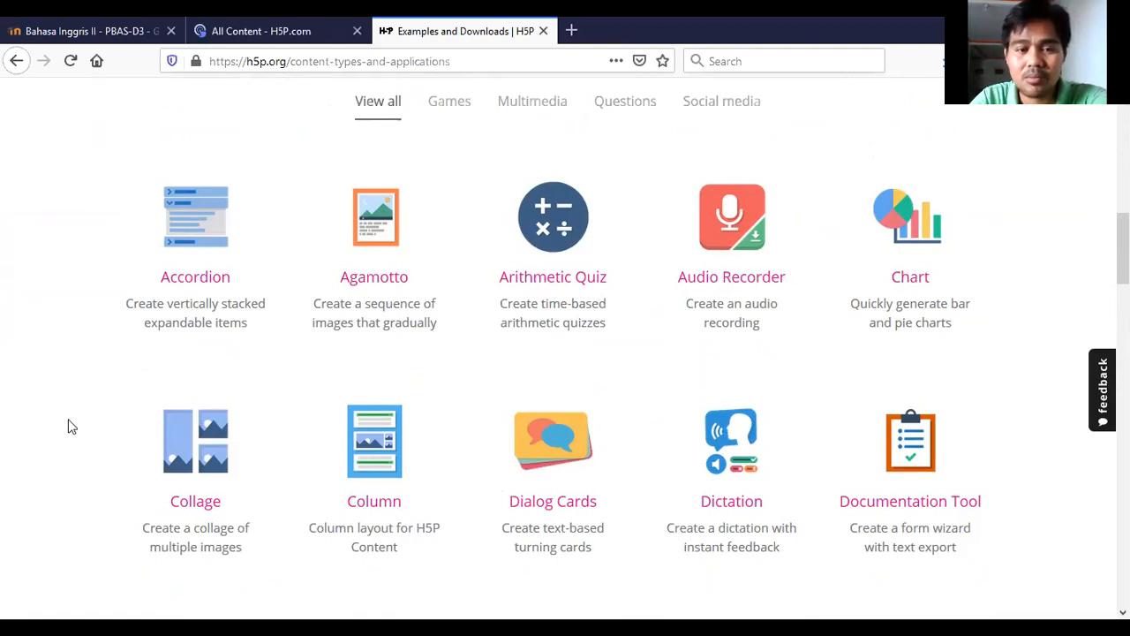
scroll(713, 497, "down", 3)
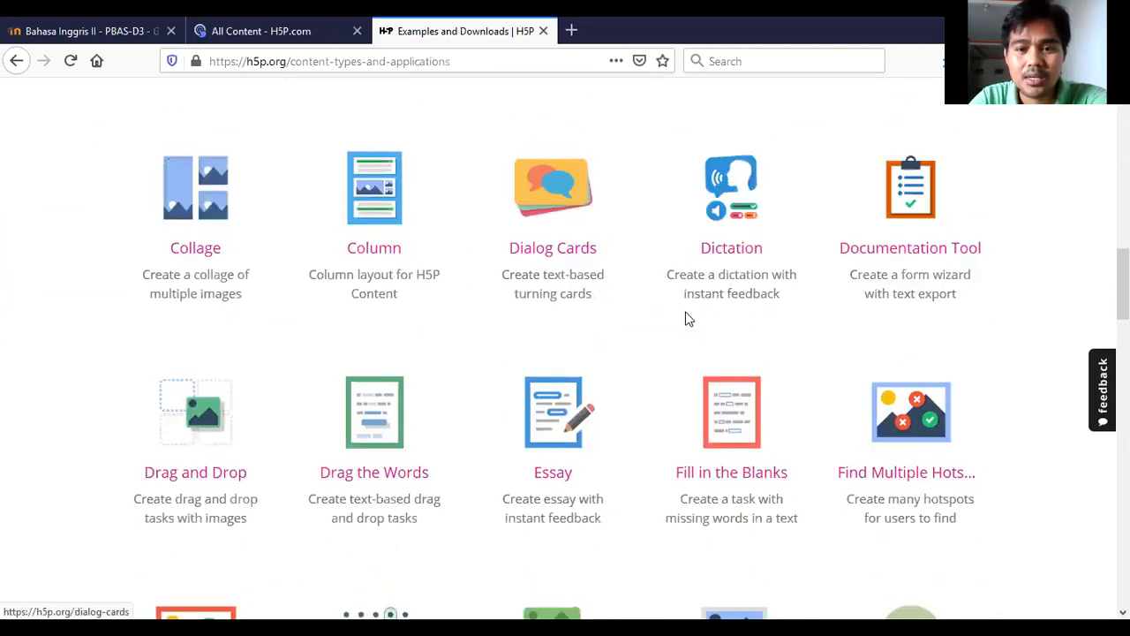
scroll(691, 320, "down", 3)
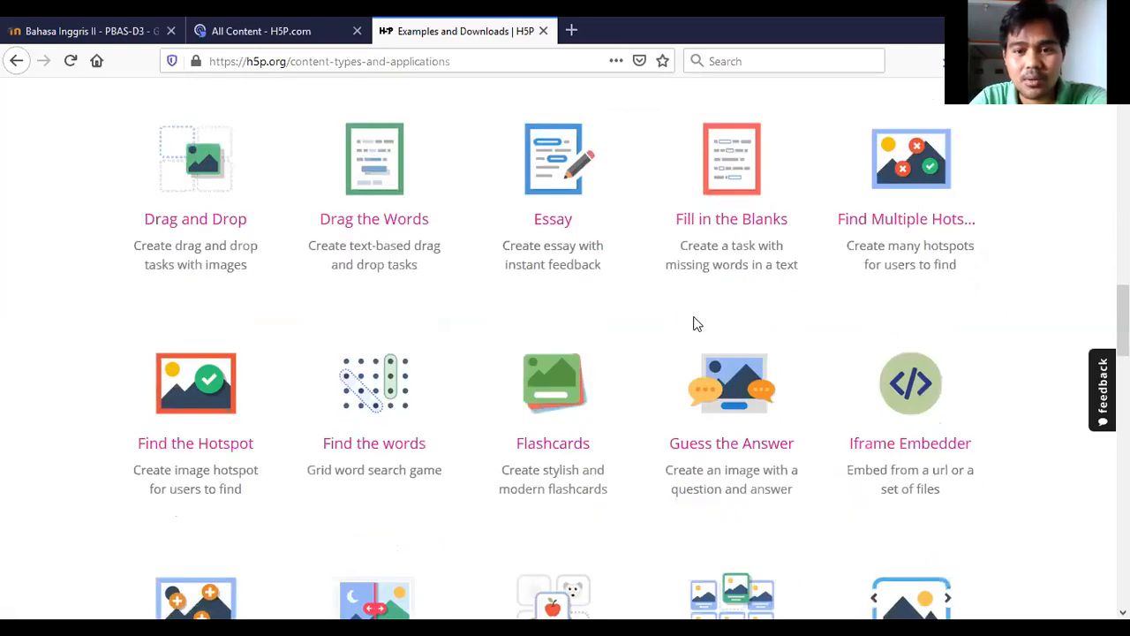
scroll(693, 324, "down", 3)
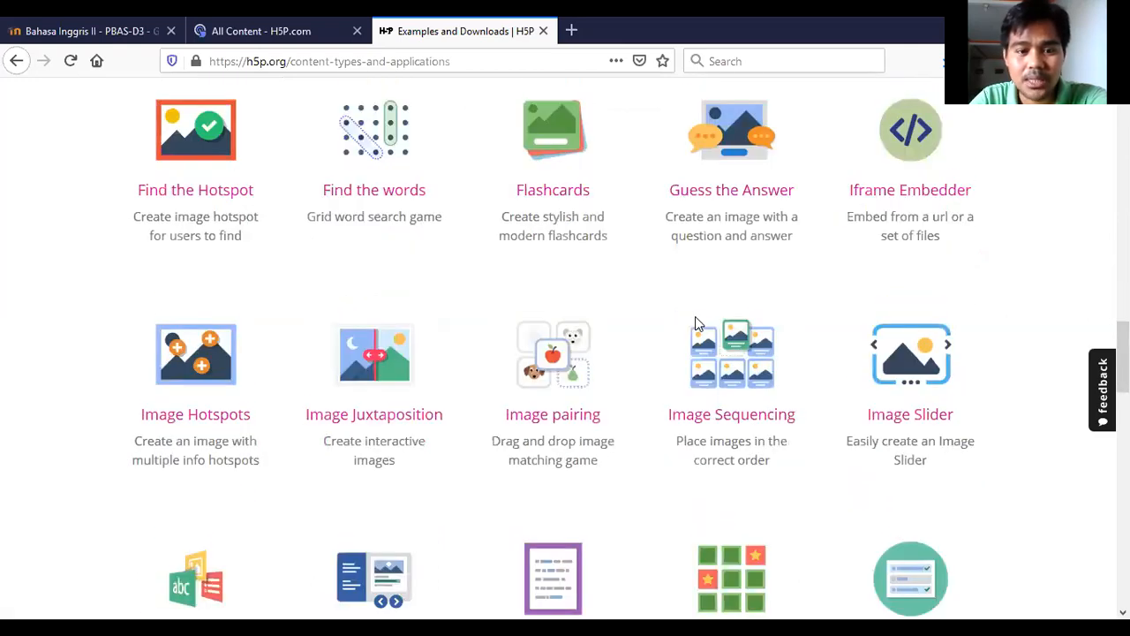
scroll(695, 324, "down", 3)
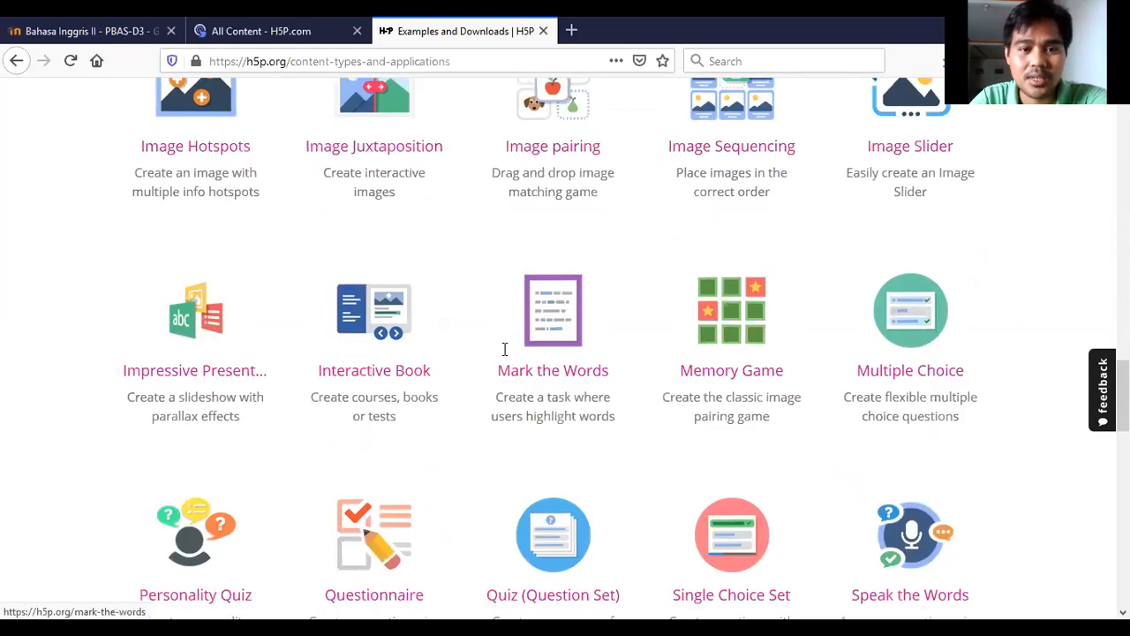
scroll(504, 348, "down", 2)
Step: Open the Interactive Book content type page and start reading its example book of berries
left_click(367, 220)
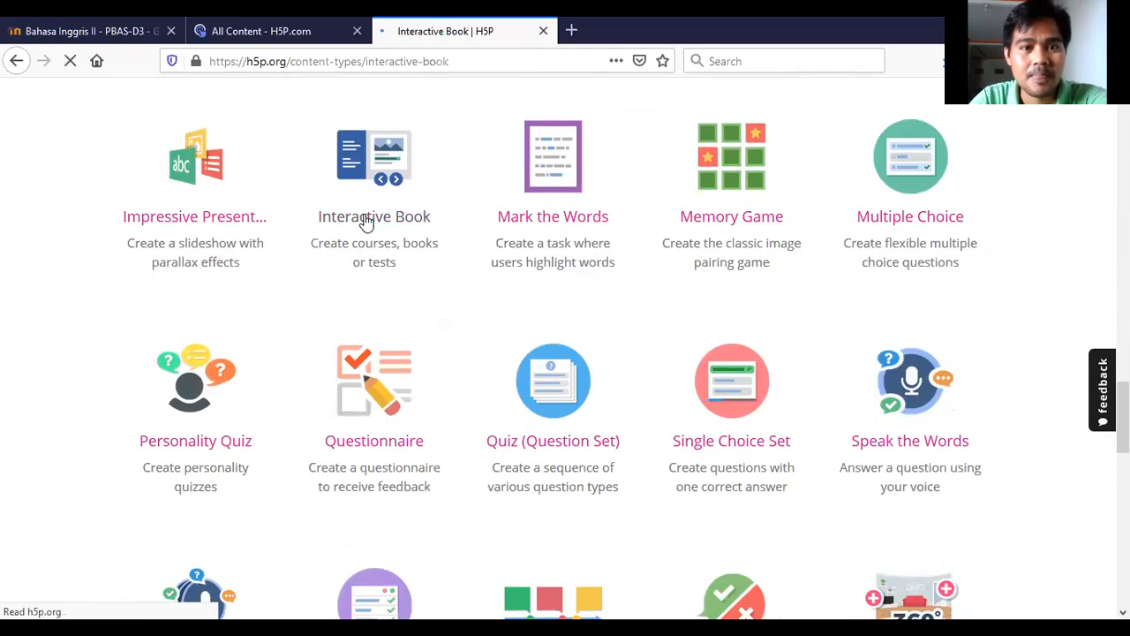
scroll(535, 379, "down", 4)
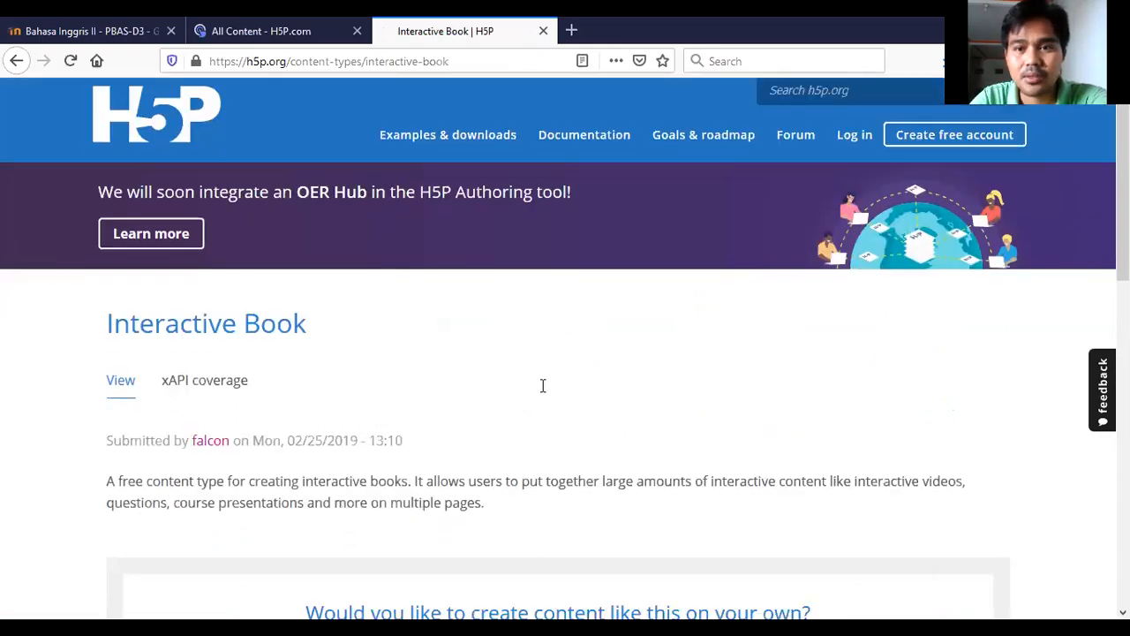
scroll(471, 294, "up", 3)
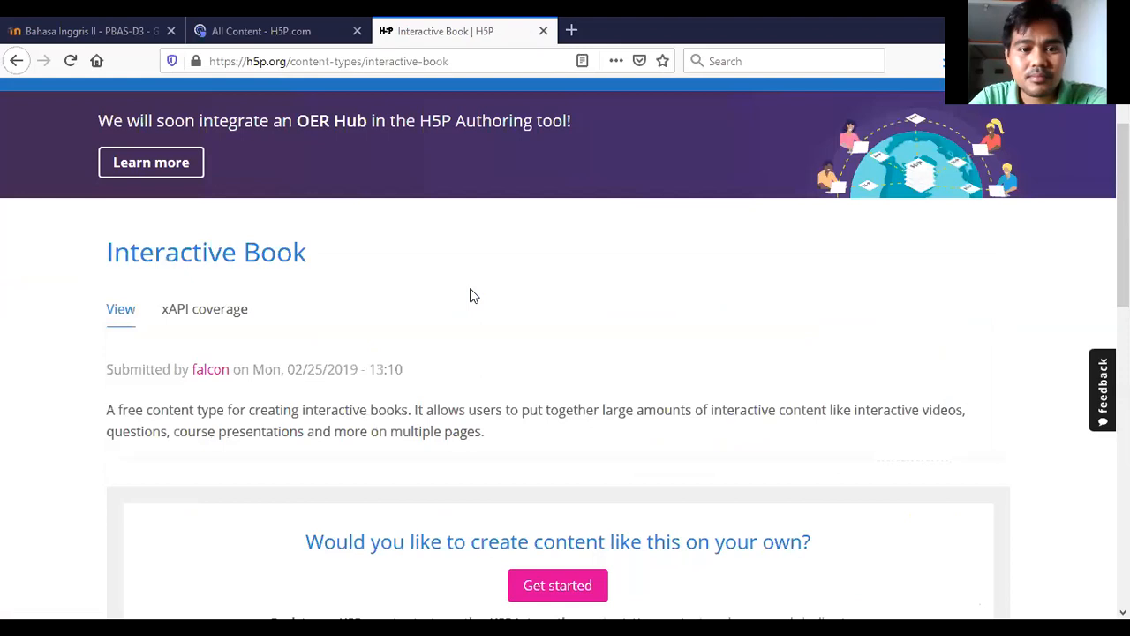
scroll(471, 296, "down", 2)
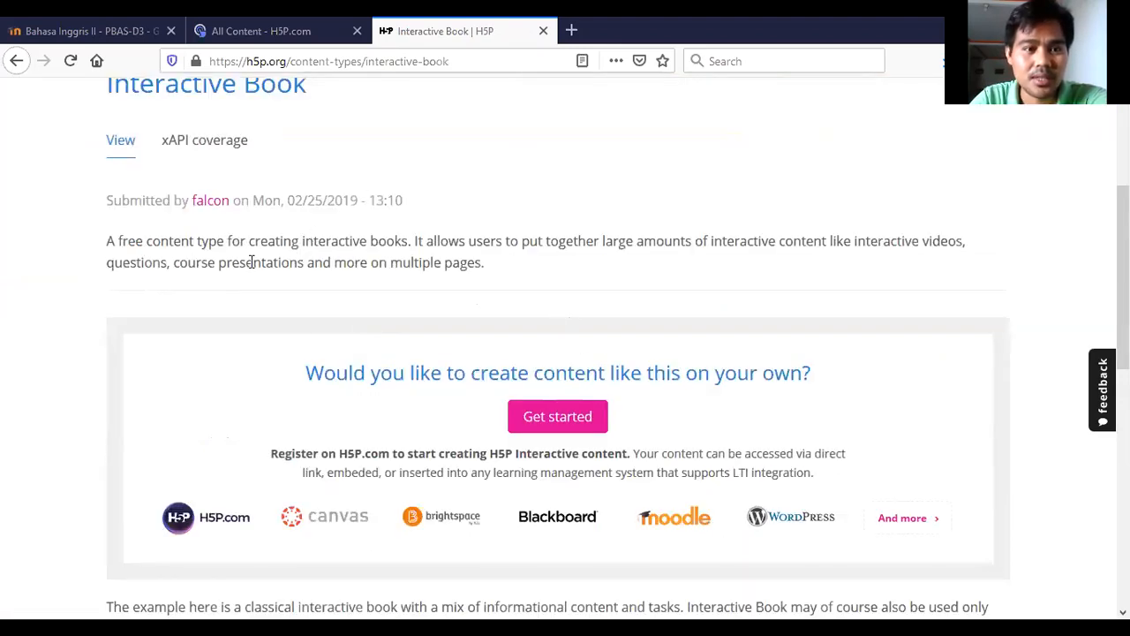
scroll(509, 309, "down", 3)
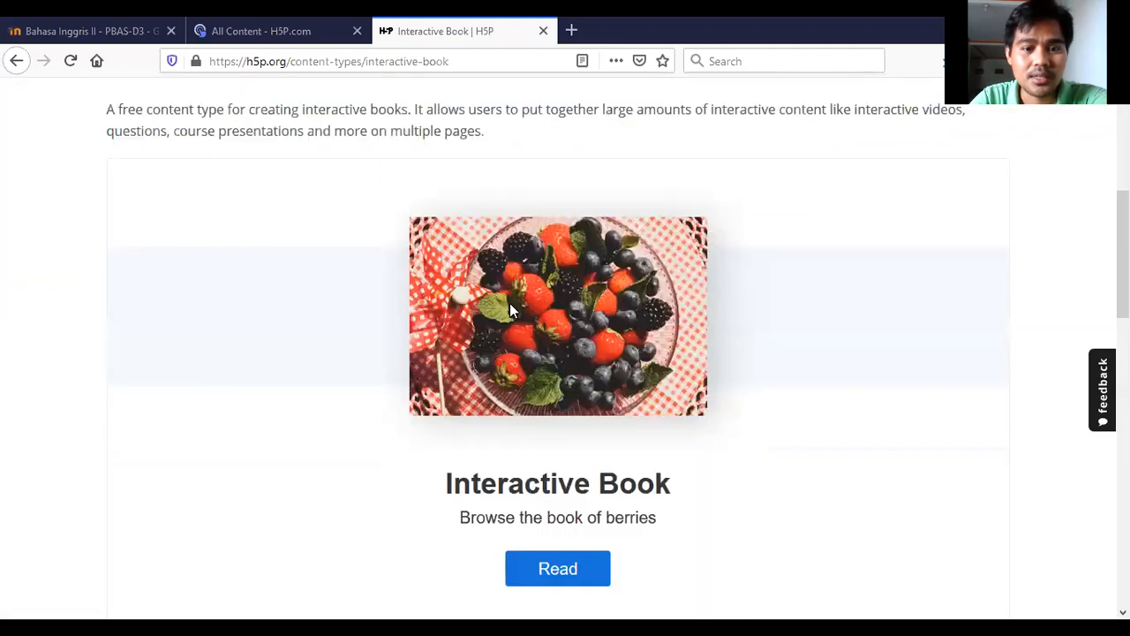
scroll(509, 309, "down", 1)
scroll(566, 288, "down", 4)
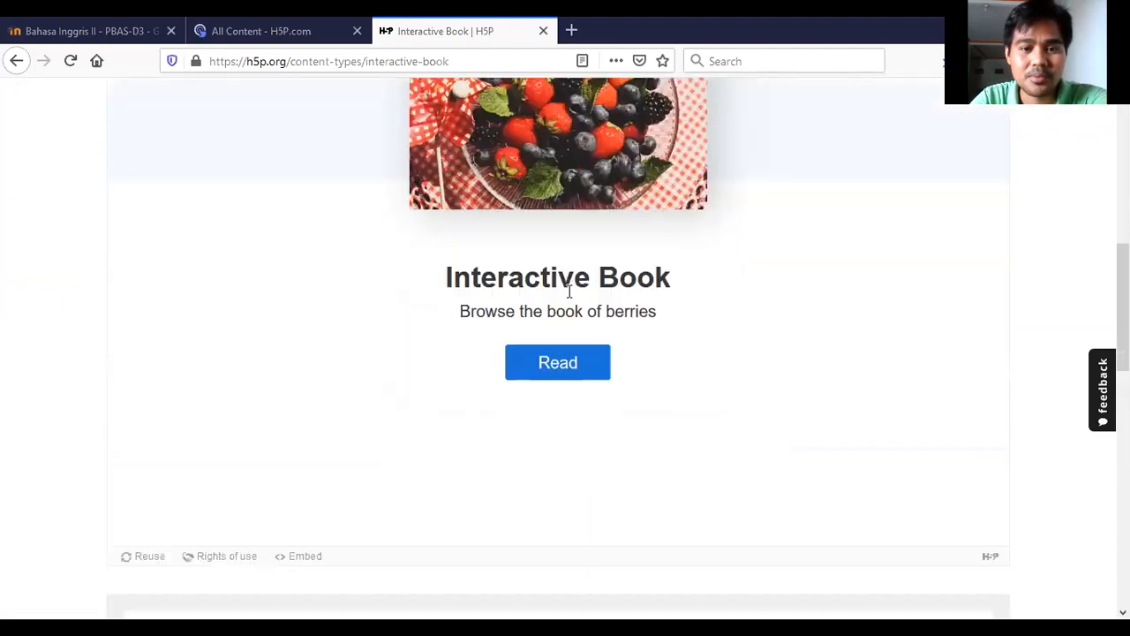
left_click(558, 362)
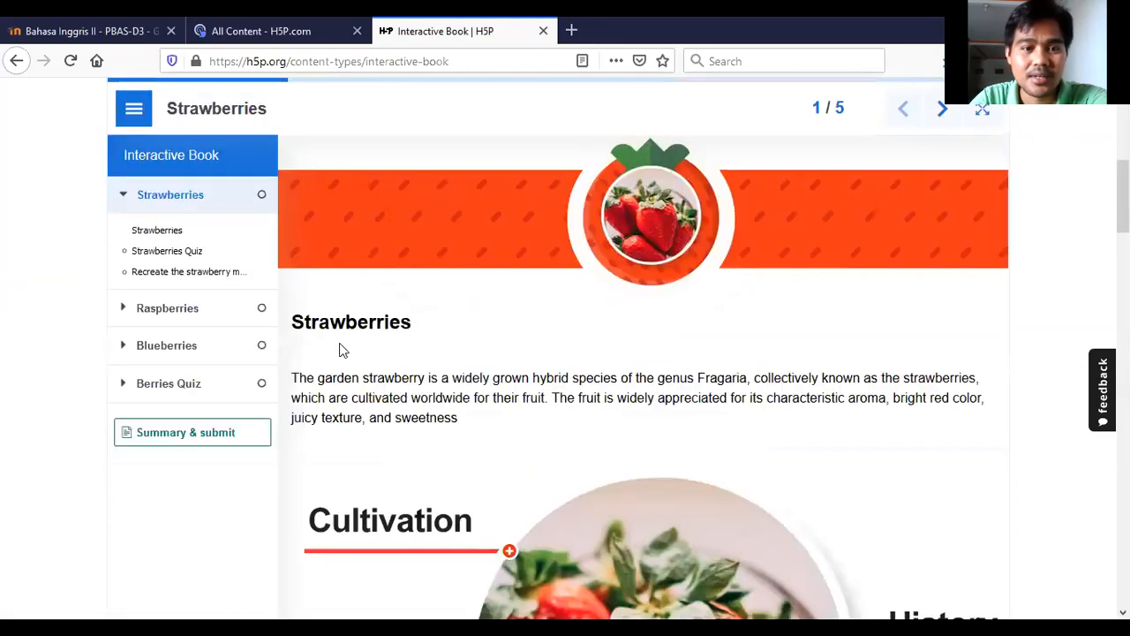
Step: Examine the Strawberries chapter, including its picture hotspots, nutrition tables, multiple-choice quiz and milkshake ingredient task
scroll(344, 344, "down", 3)
scroll(575, 329, "down", 10)
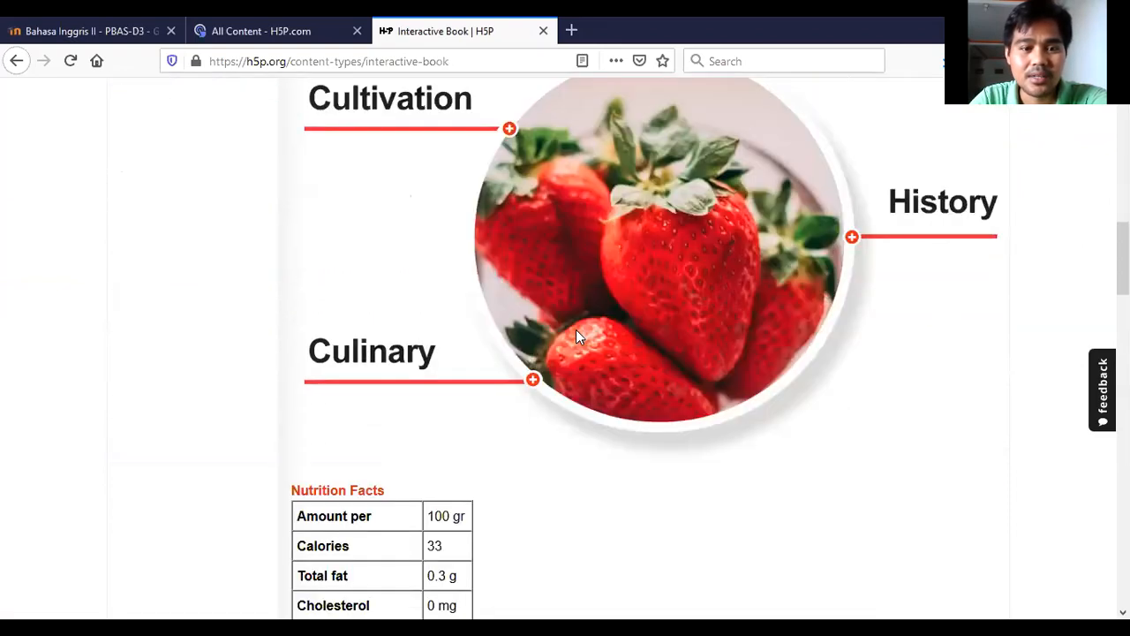
scroll(339, 328, "down", 1)
scroll(444, 316, "down", 5)
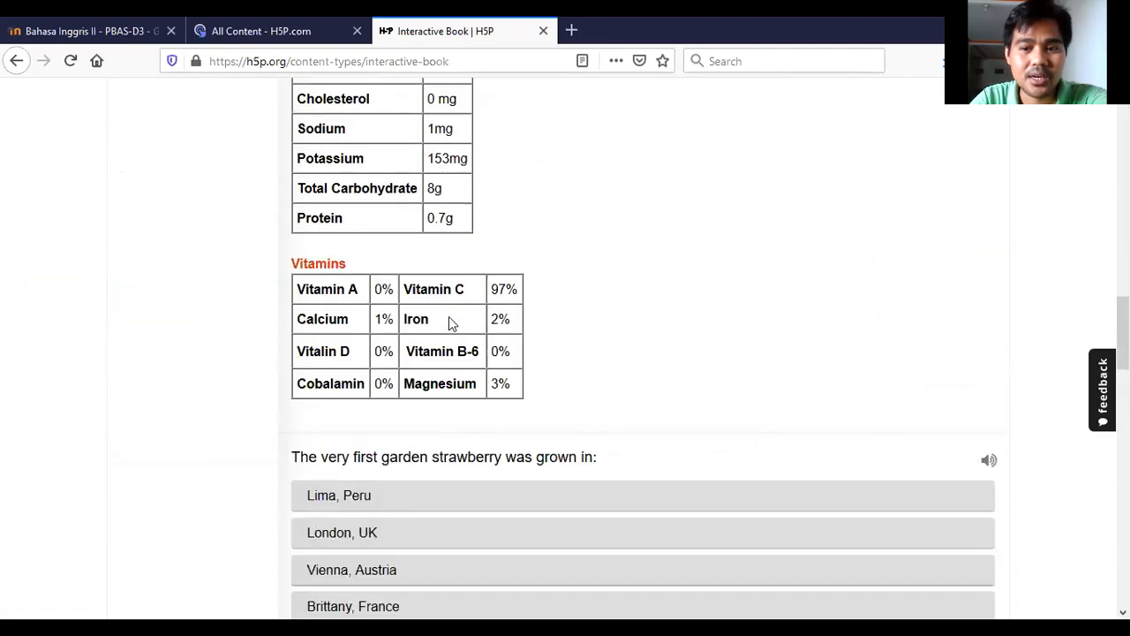
scroll(371, 437, "down", 3)
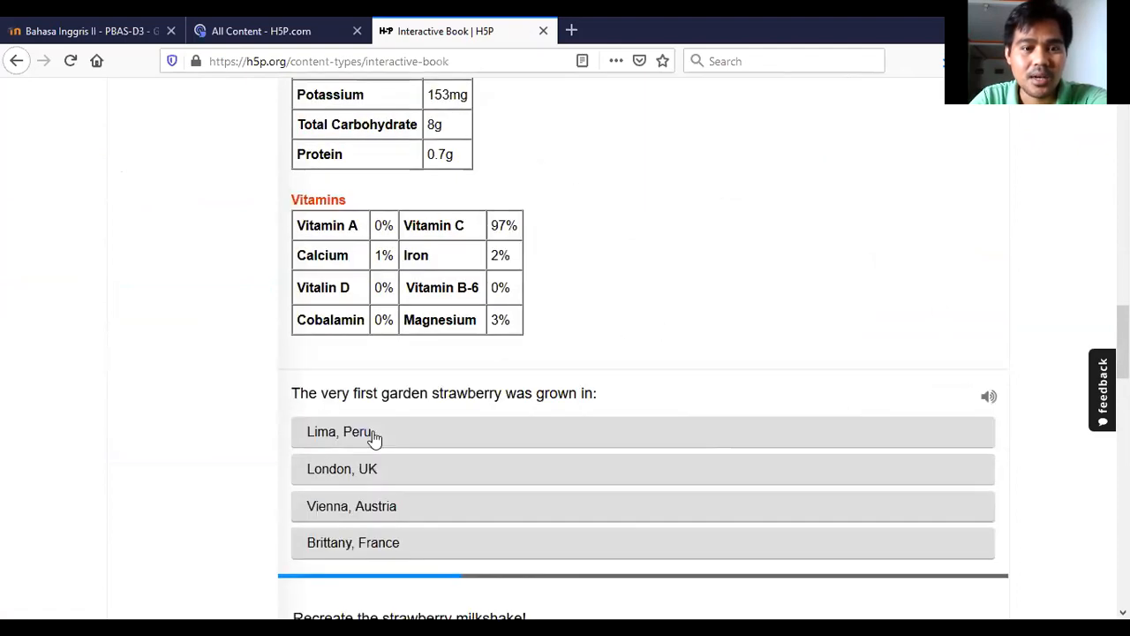
scroll(534, 377, "down", 5)
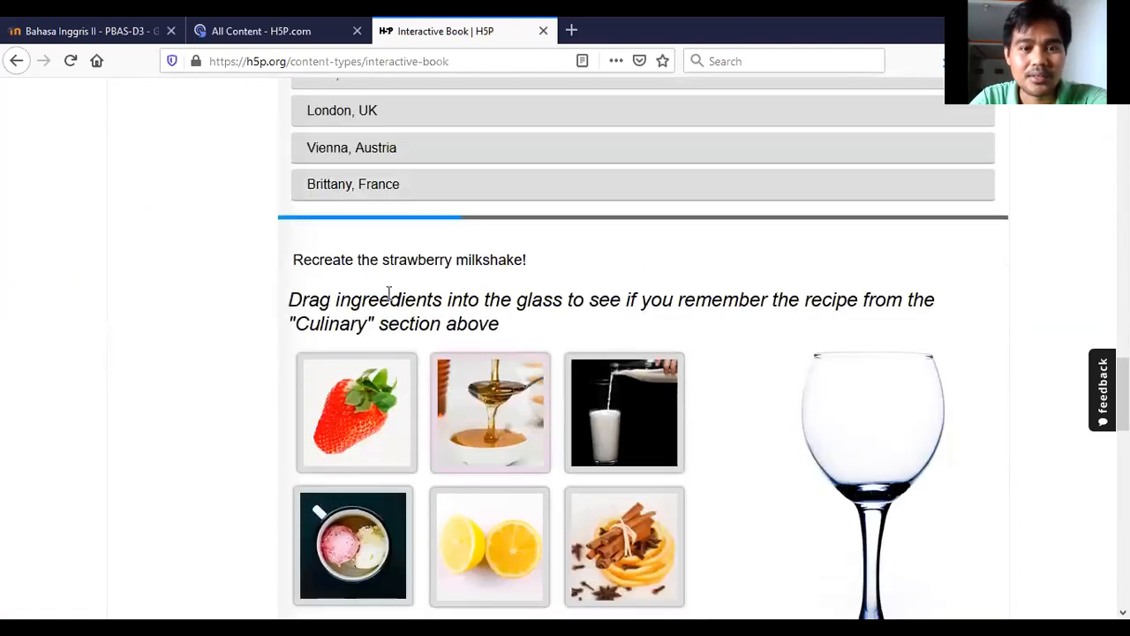
scroll(578, 316, "down", 5)
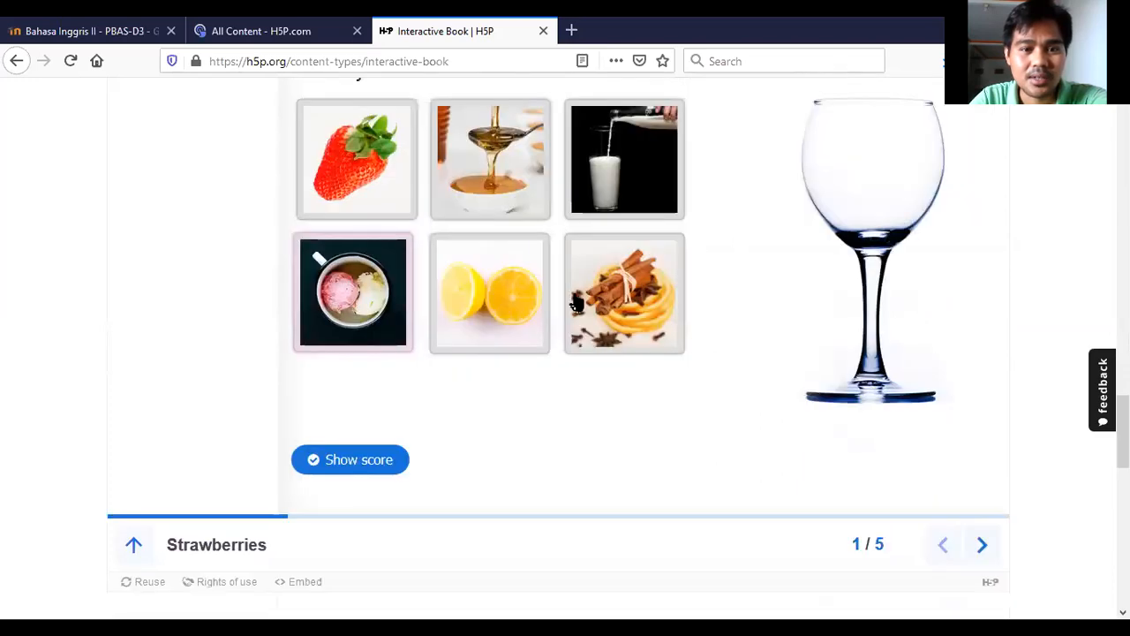
scroll(575, 313, "down", 5)
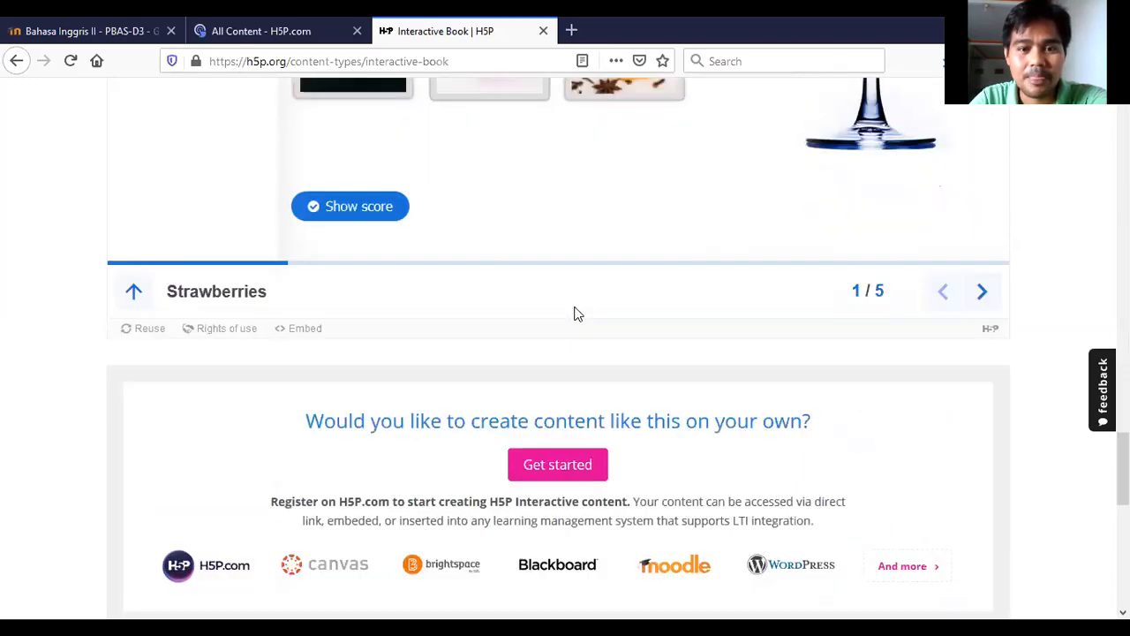
Step: Go to the Raspberries chapter and examine its video, reading text and missing-words exercise
left_click(982, 292)
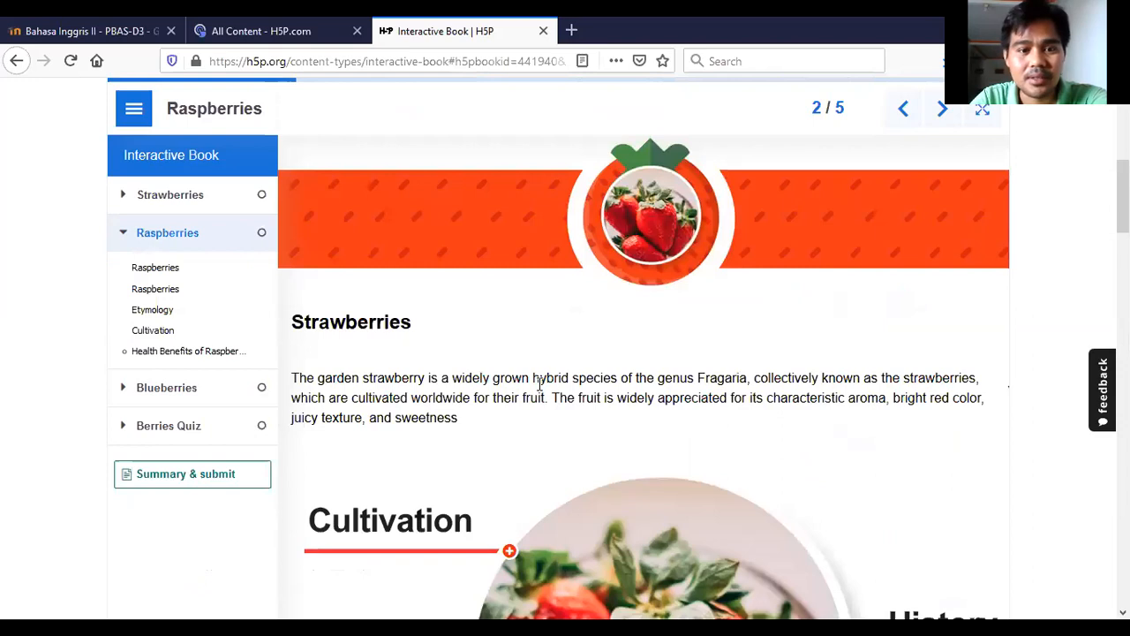
scroll(476, 371, "down", 7)
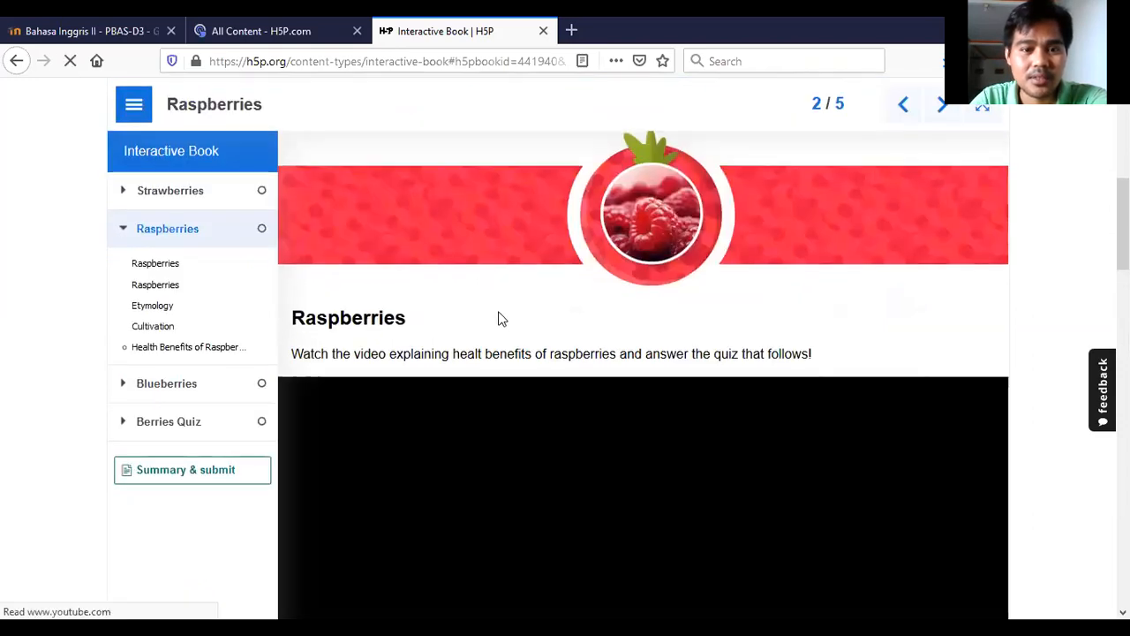
scroll(386, 270, "down", 3)
scroll(365, 215, "up", 1)
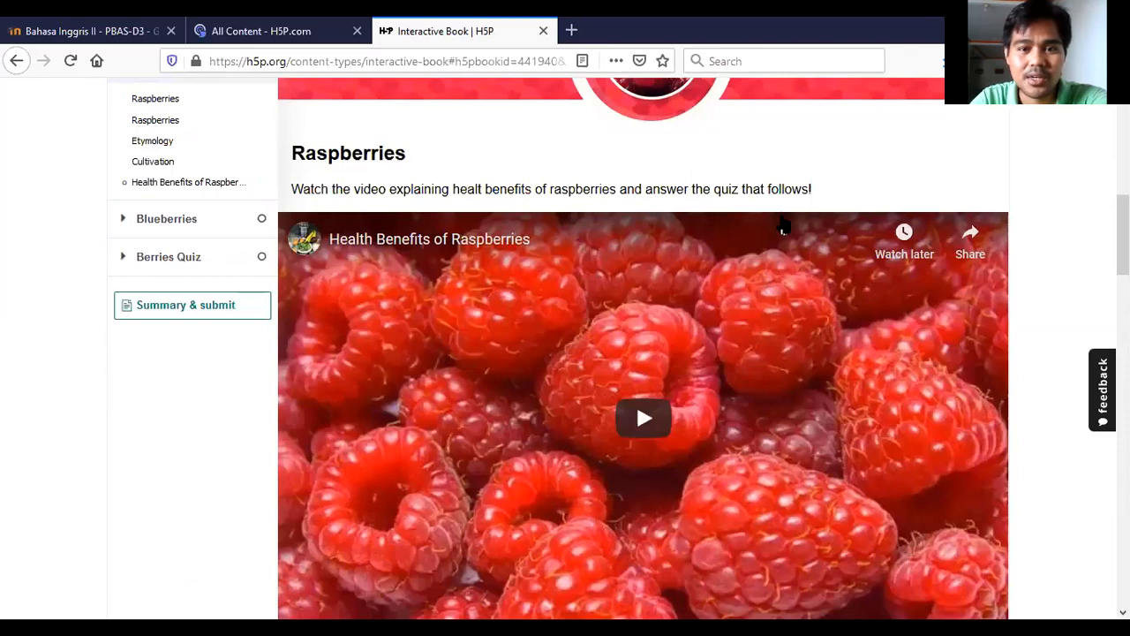
scroll(597, 308, "down", 2)
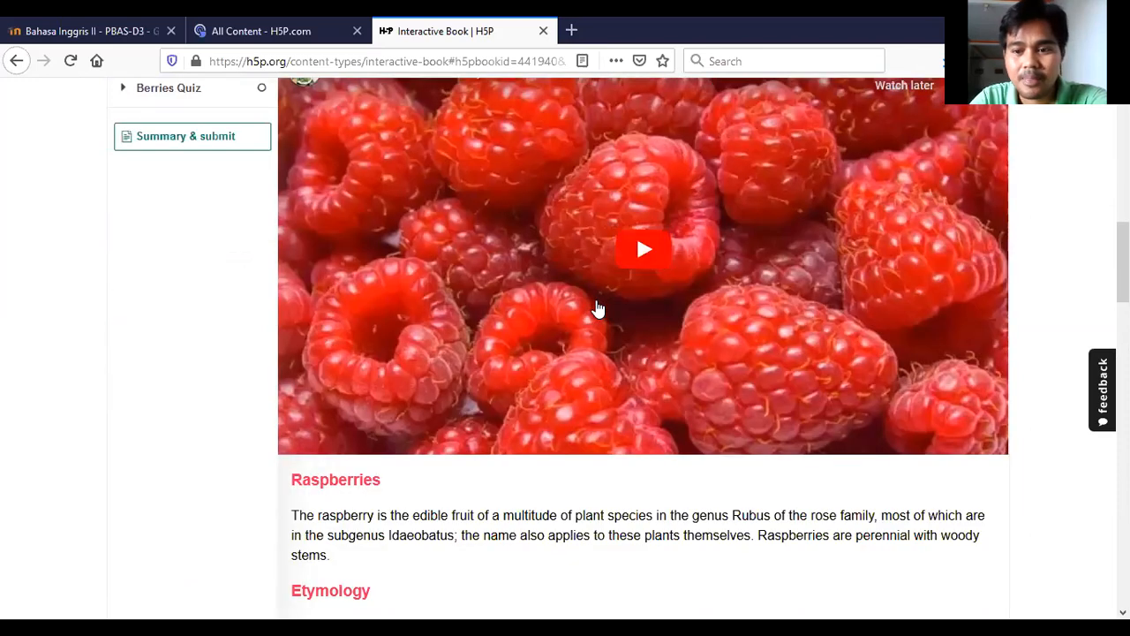
scroll(598, 308, "down", 3)
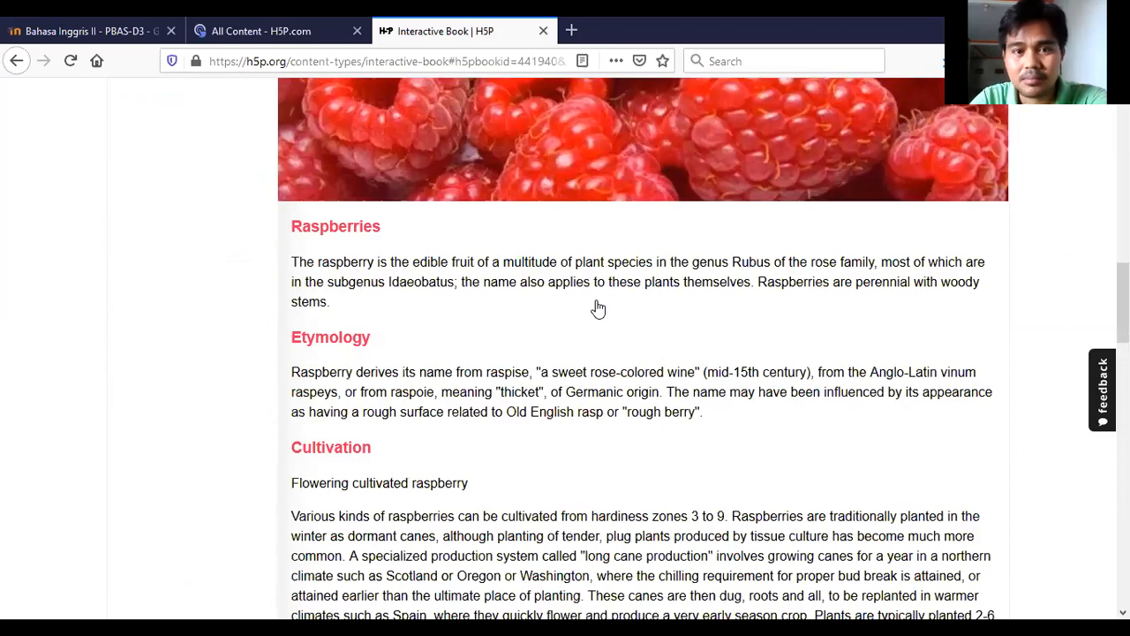
scroll(591, 323, "down", 6)
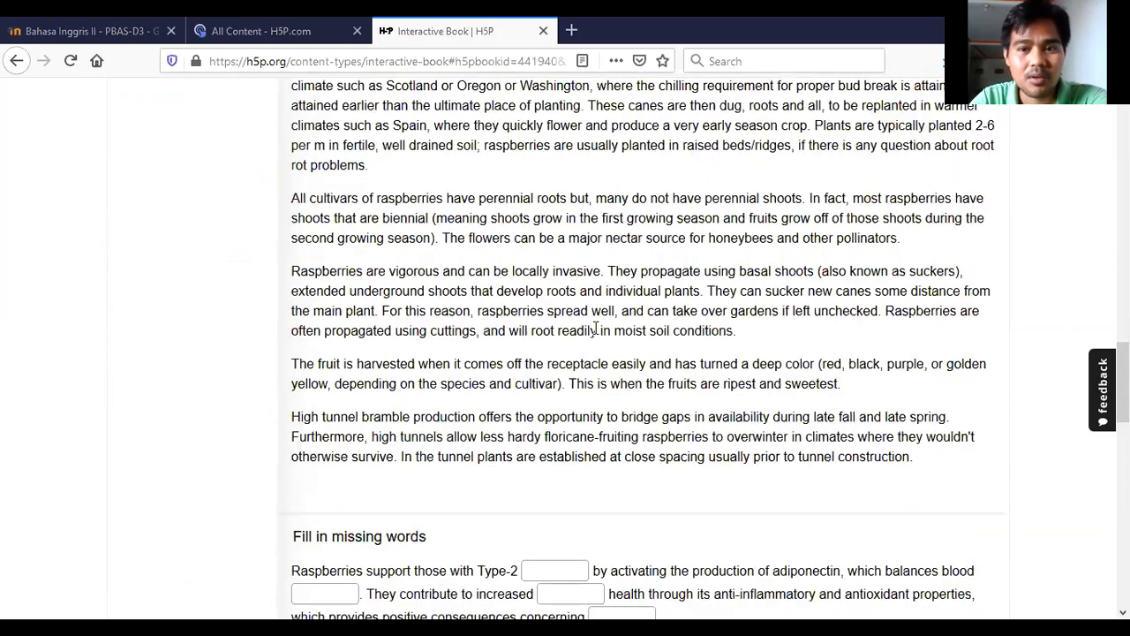
Step: Go to the Blueberries chapter and examine its nutrition tables and the word-placing exercise about berry colors
scroll(1010, 302, "down", 5)
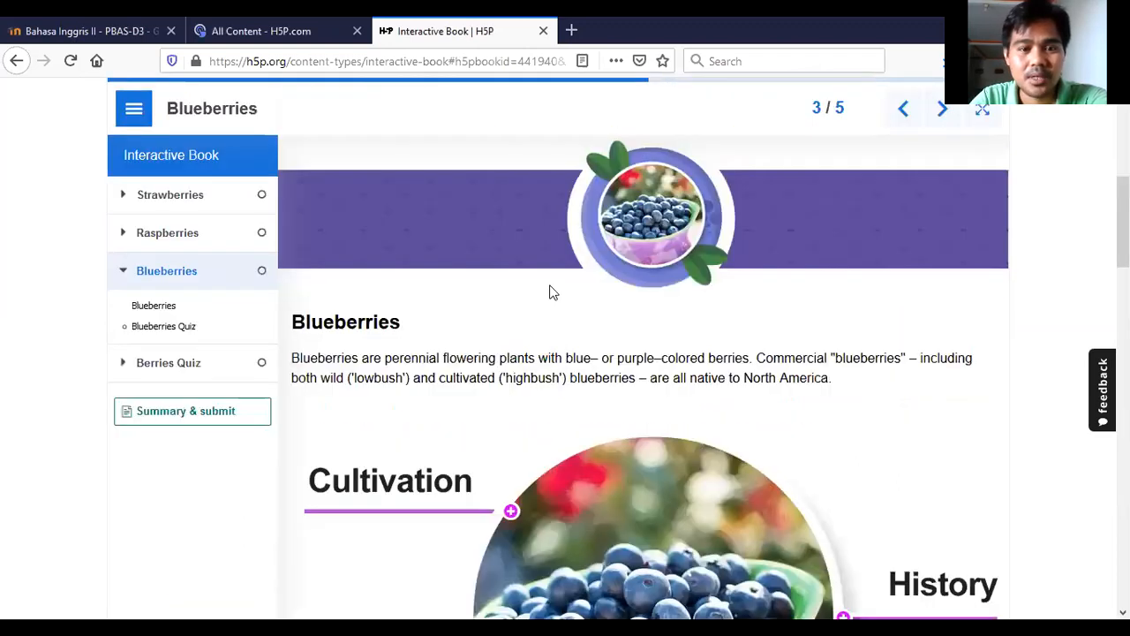
scroll(550, 291, "down", 3)
scroll(555, 290, "down", 3)
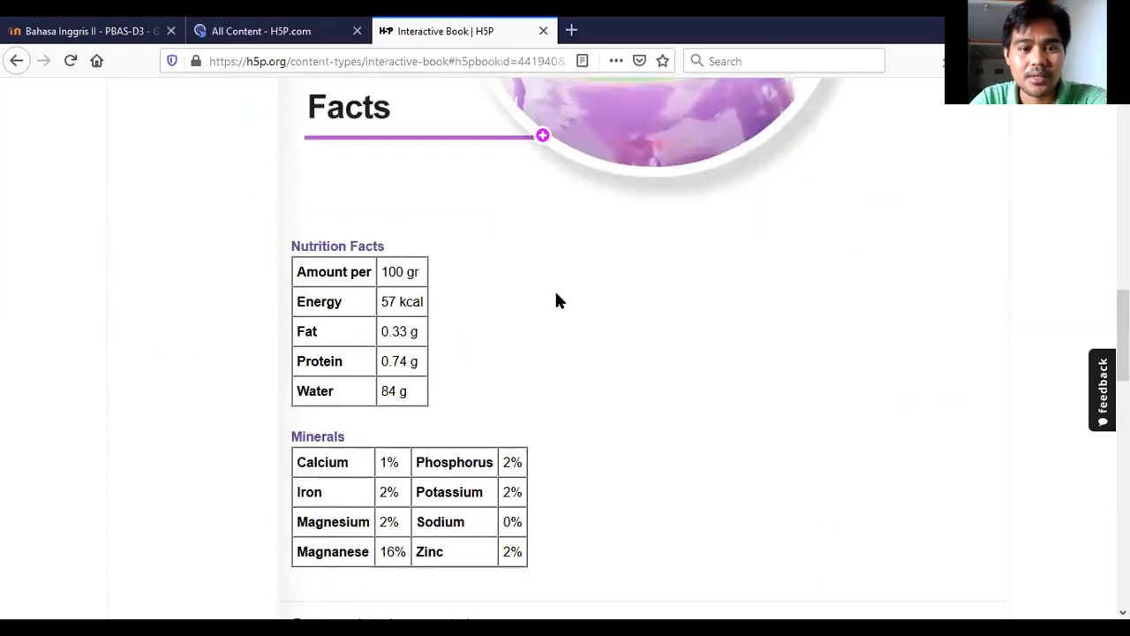
scroll(556, 300, "down", 10)
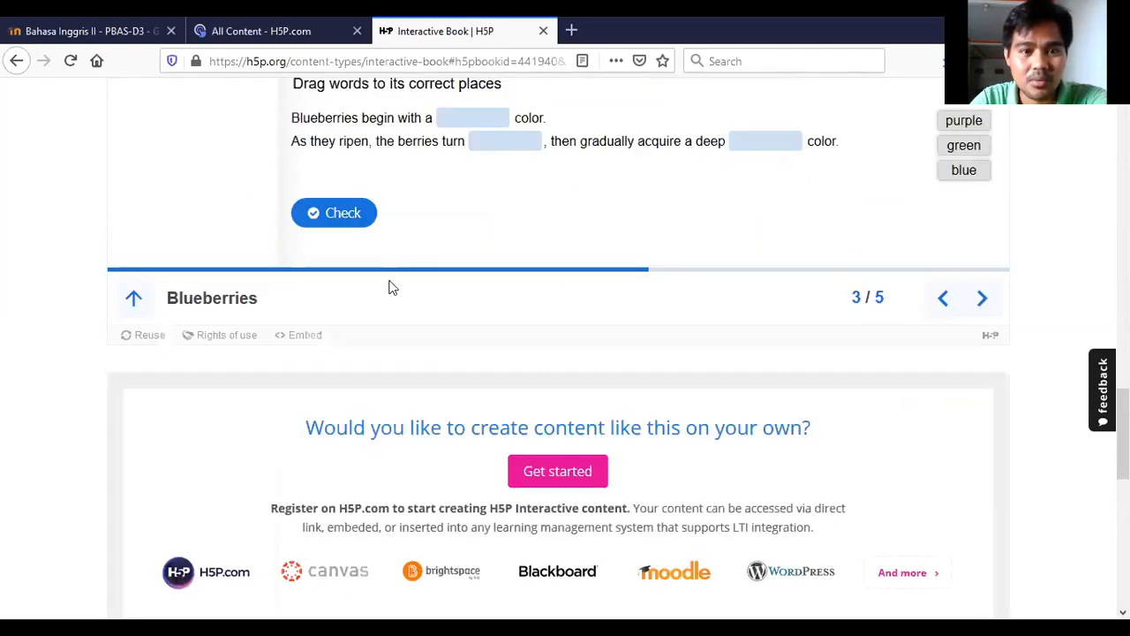
scroll(946, 287, "up", 3)
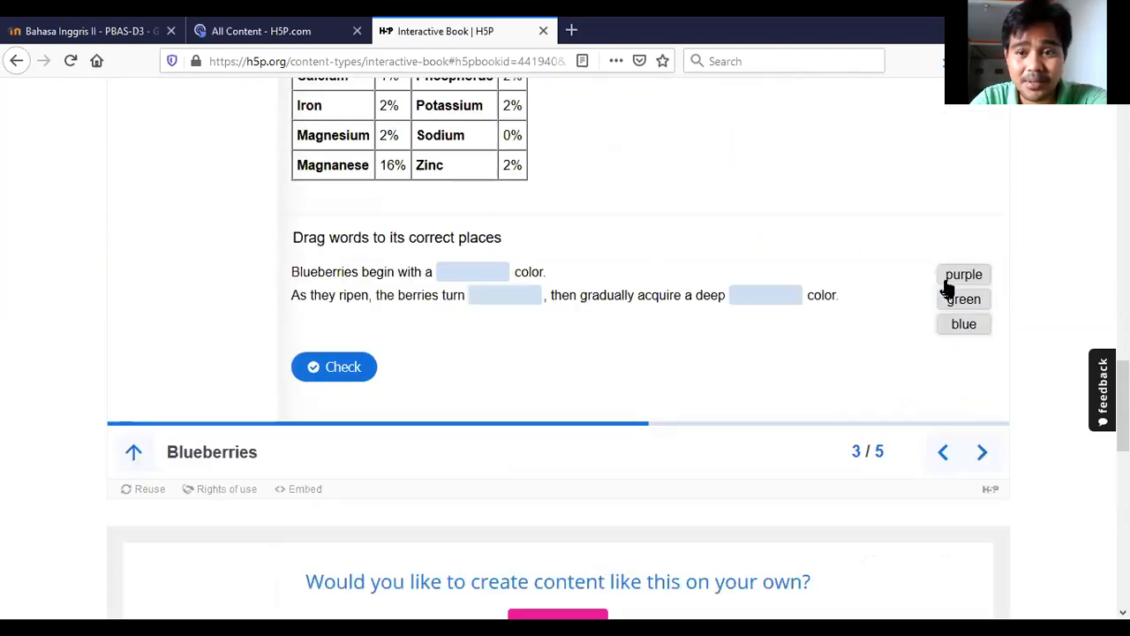
left_click(948, 279)
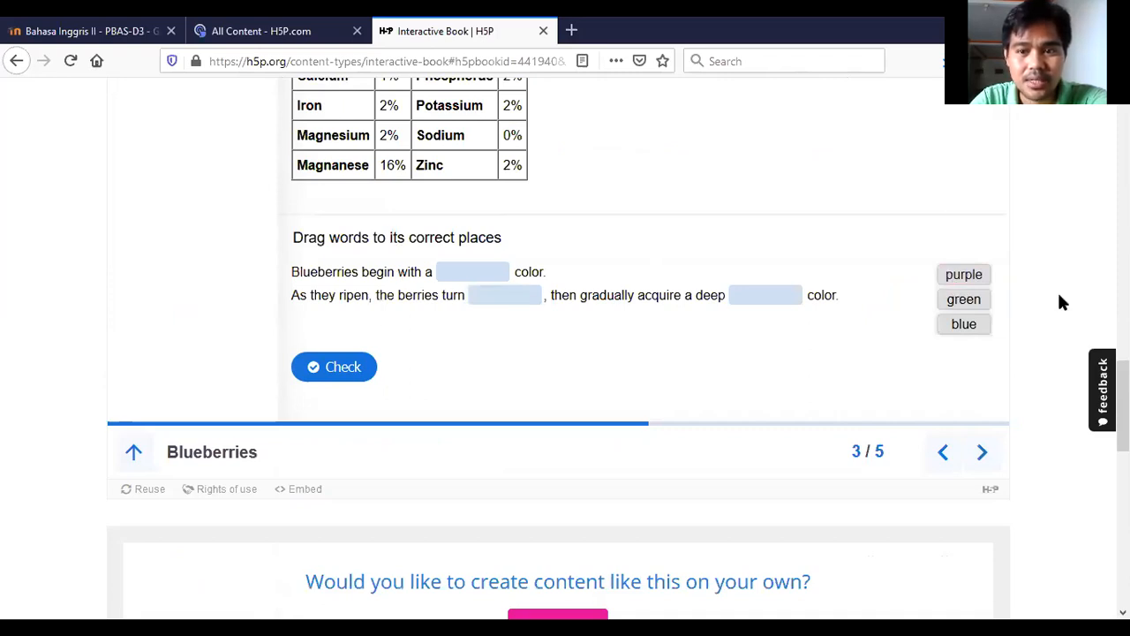
Step: Place the word "blue" in the first blank of the Blueberries word exercise and dismiss the drop zone reset dialog
left_click(961, 277)
left_click_drag(965, 331, 483, 287)
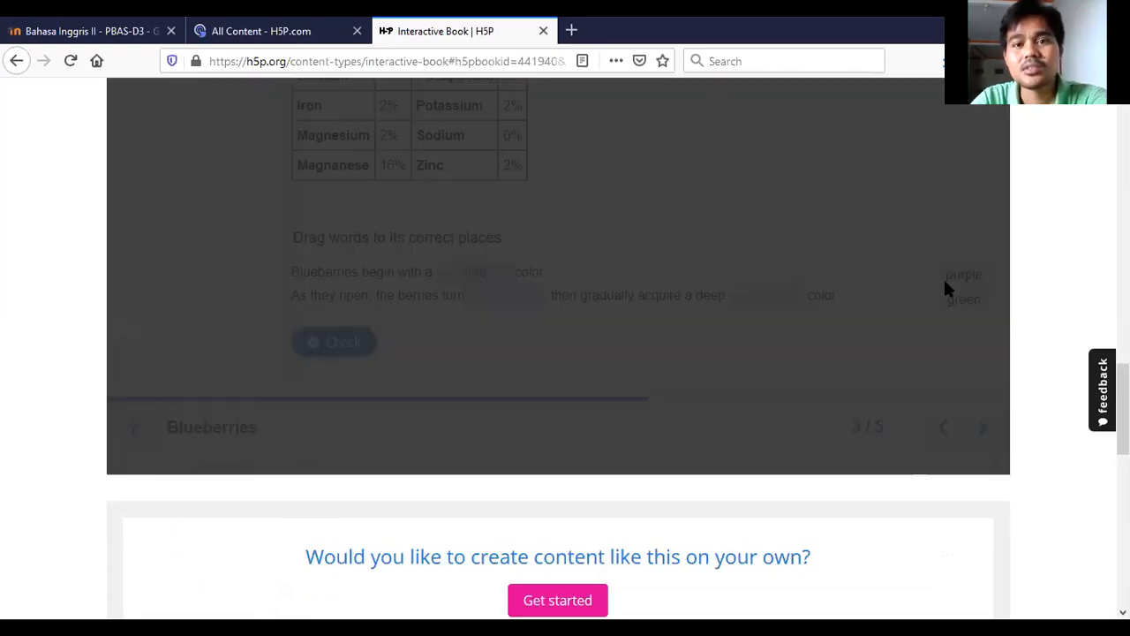
scroll(572, 295, "up", 8)
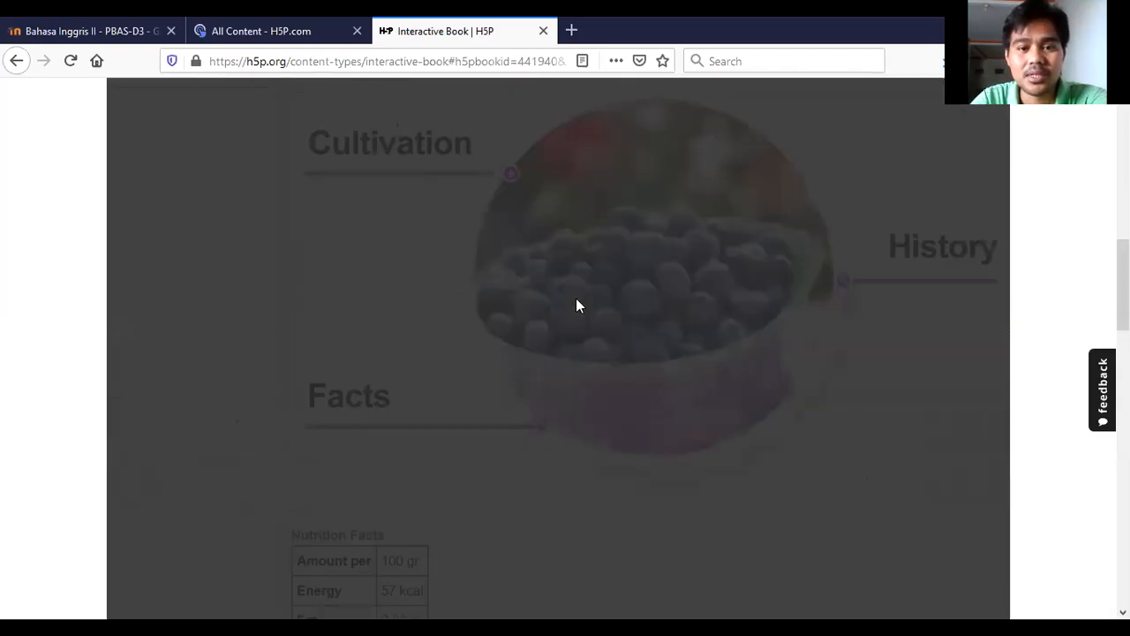
scroll(581, 300, "down", 10)
scroll(581, 305, "up", 14)
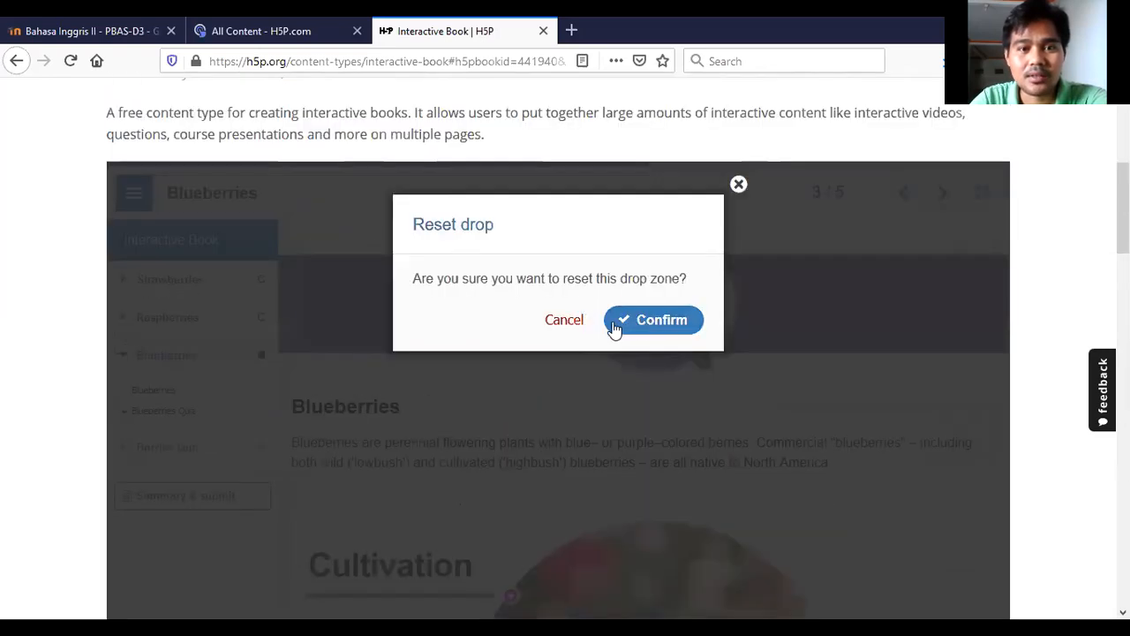
left_click(739, 186)
Step: Open the H5P.com registration page from the Interactive Book content type page
scroll(598, 313, "up", 4)
scroll(598, 313, "down", 5)
scroll(605, 320, "down", 5)
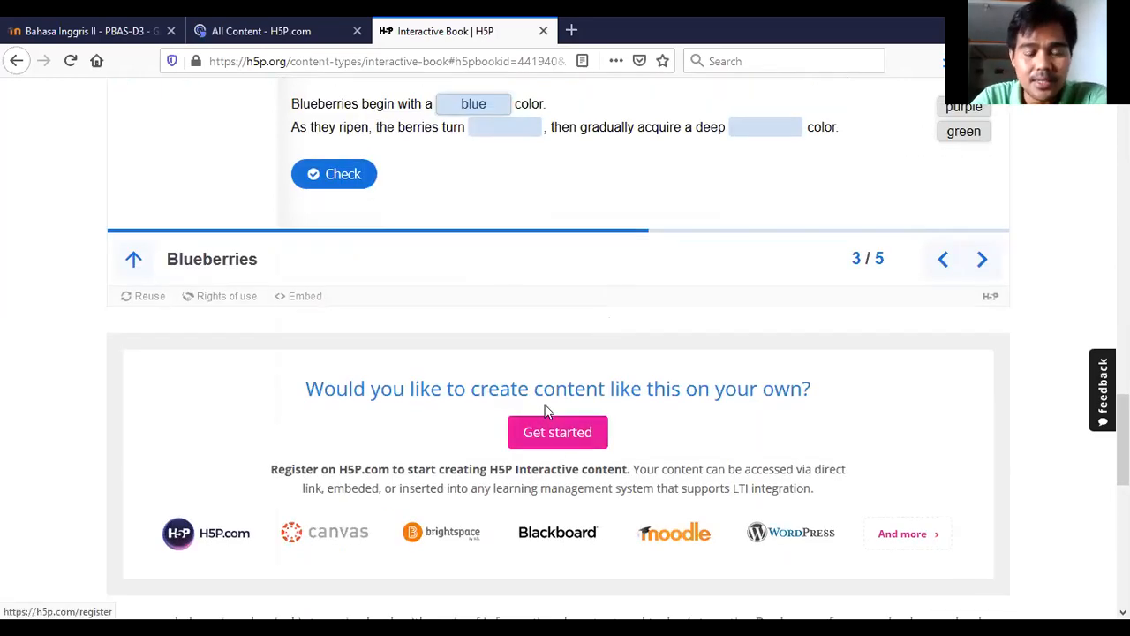
scroll(551, 402, "down", 1)
scroll(554, 400, "down", 1)
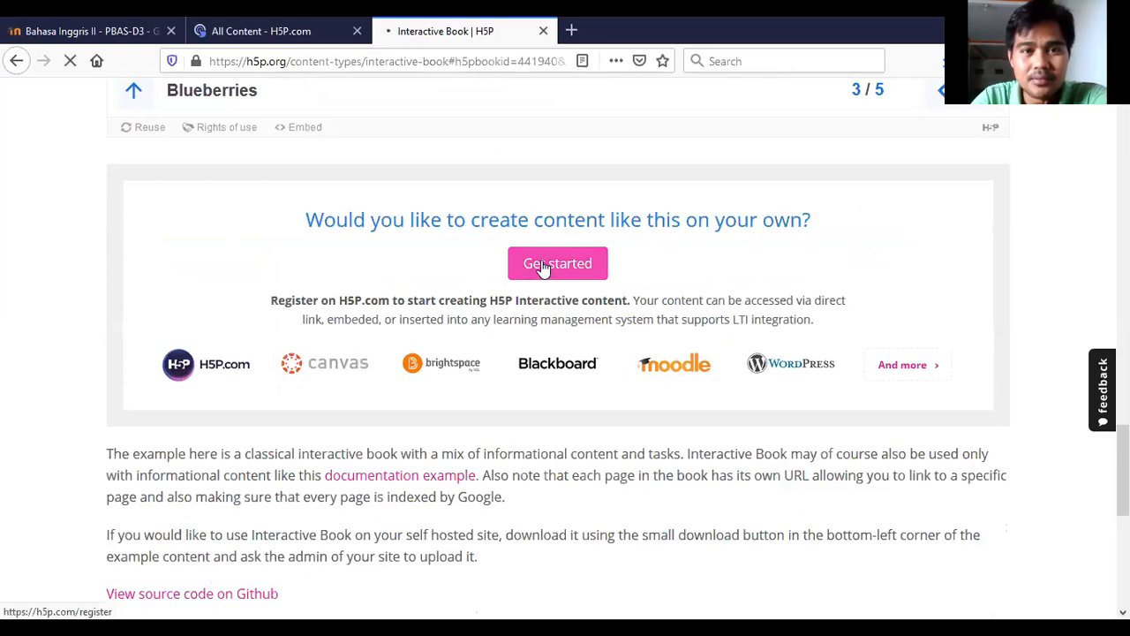
left_click(544, 267)
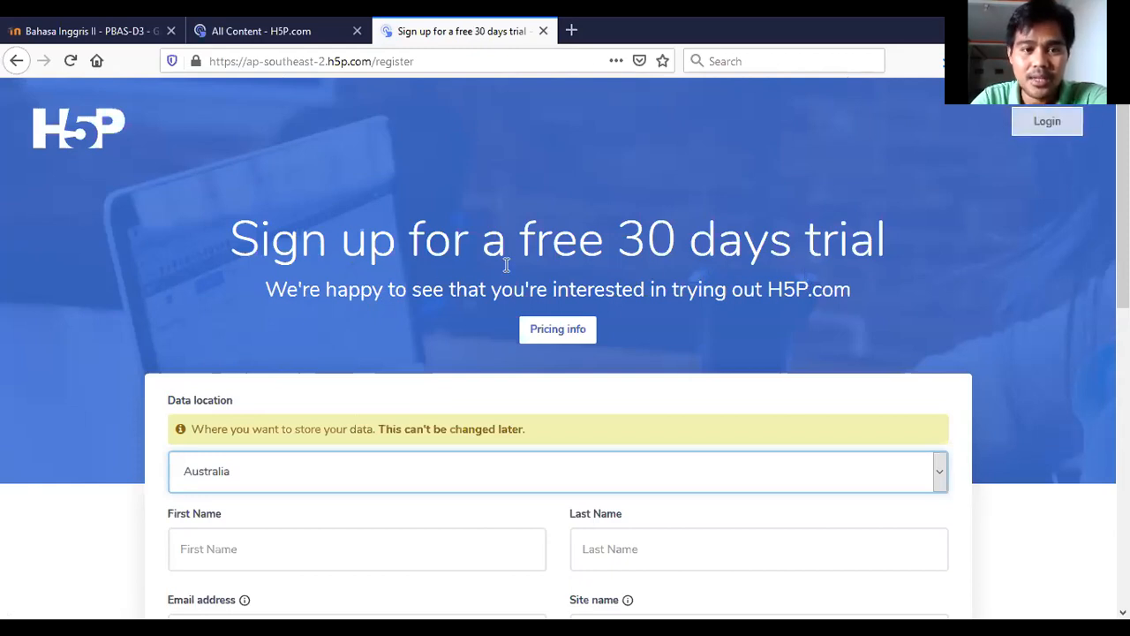
Step: Review the free trial sign-up form, choose Moodle as the LMS and accept the data privacy policy
scroll(464, 309, "down", 3)
scroll(376, 374, "down", 4)
scroll(376, 373, "up", 5)
scroll(261, 424, "down", 1)
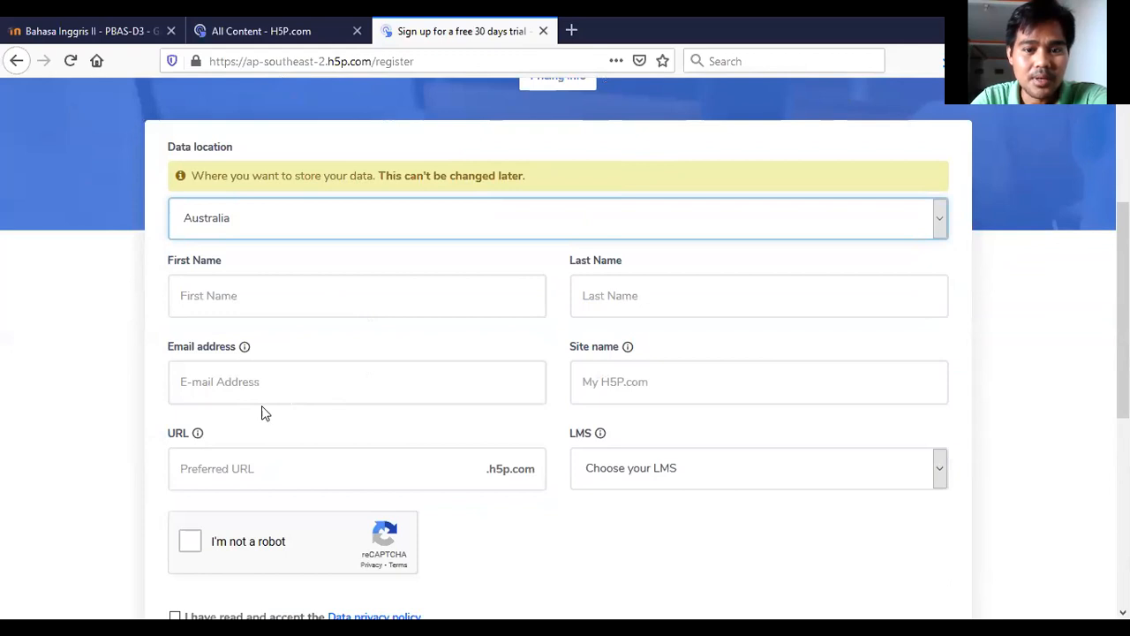
scroll(264, 412, "down", 2)
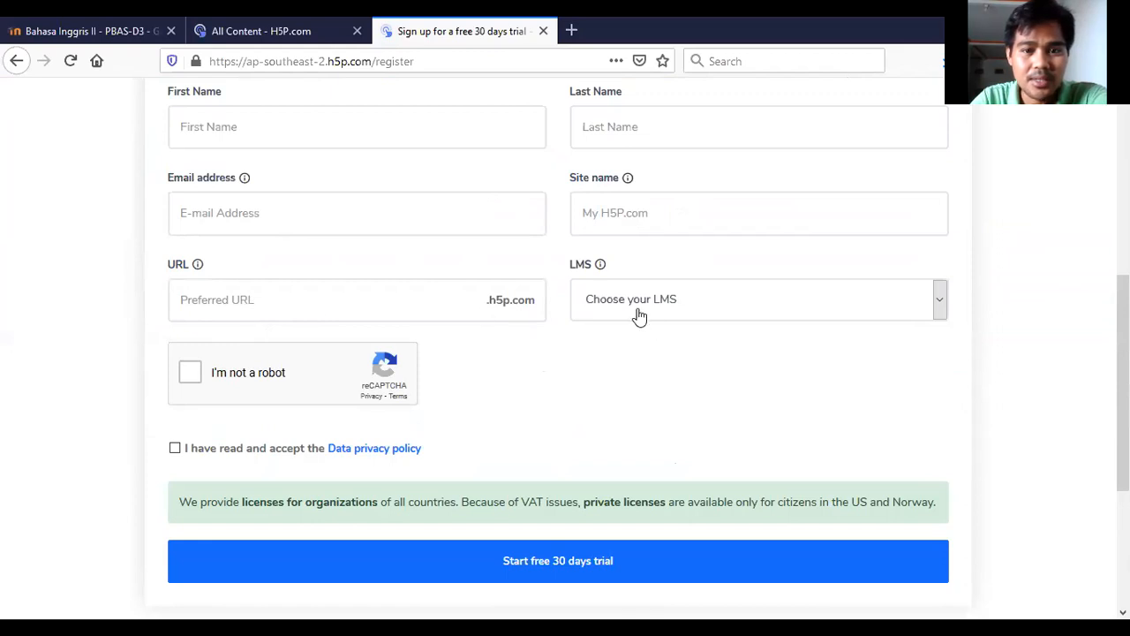
left_click(941, 302)
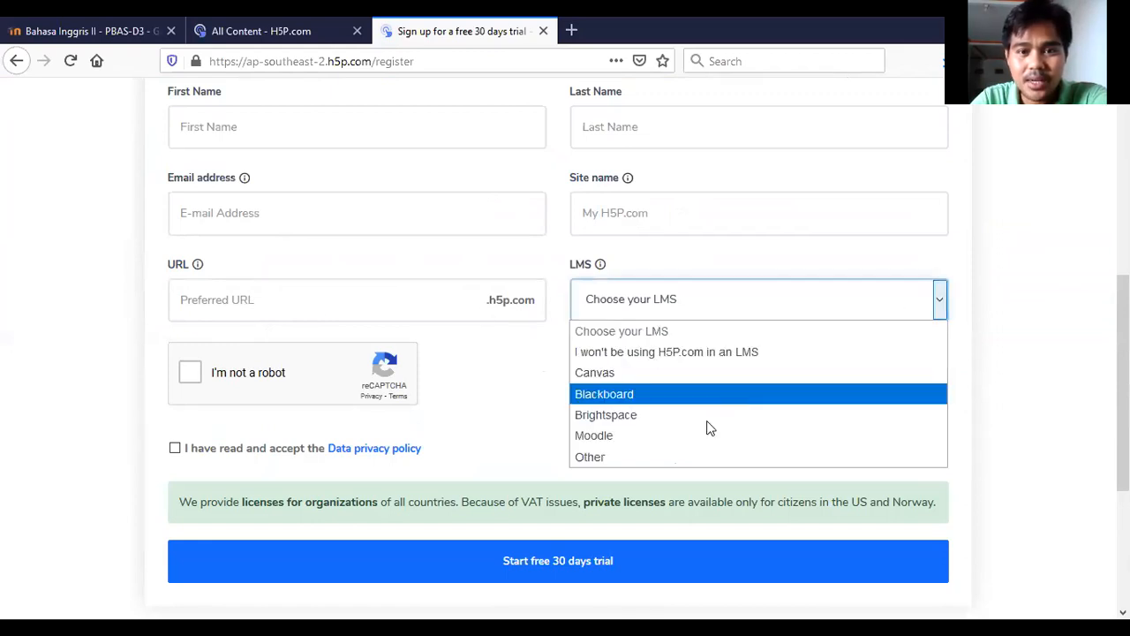
left_click(624, 437)
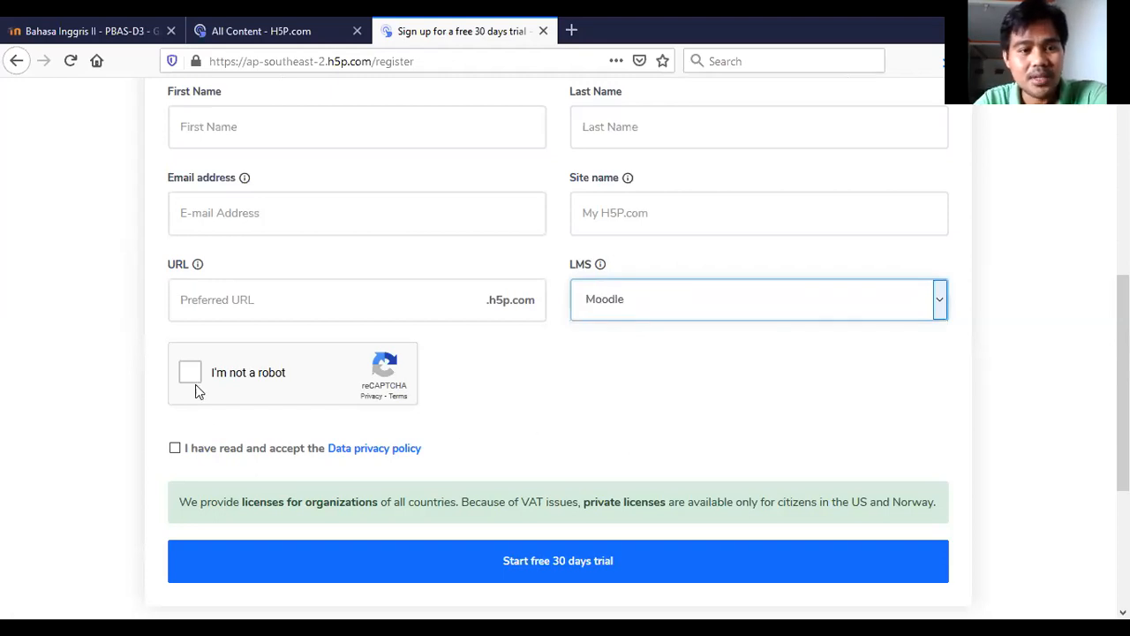
scroll(415, 402, "down", 1)
scroll(415, 401, "down", 2)
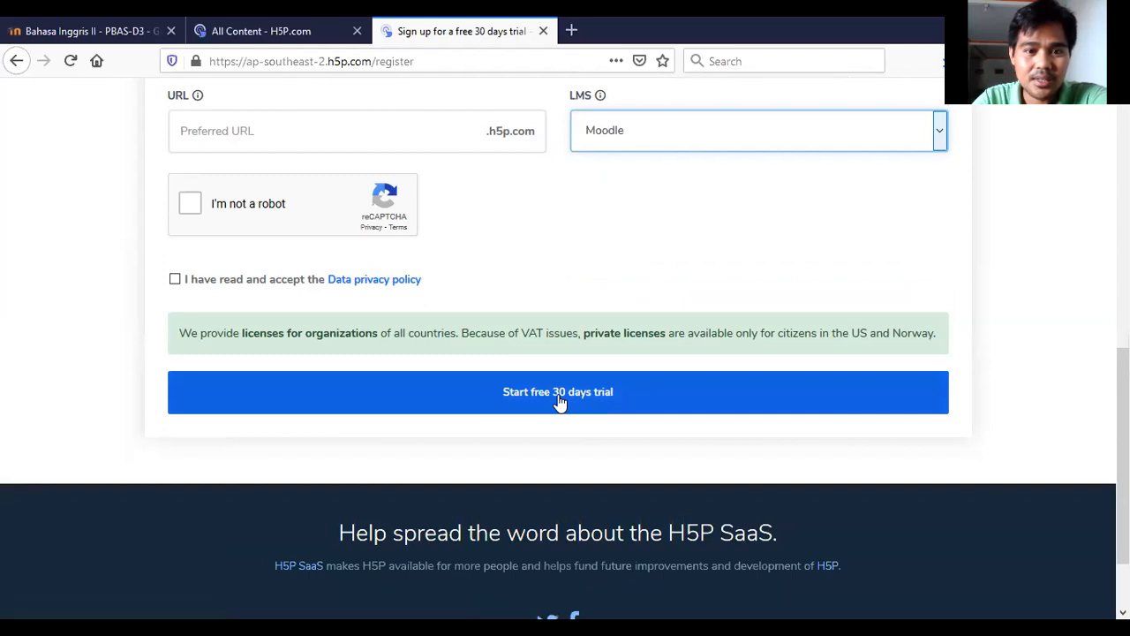
left_click(176, 281)
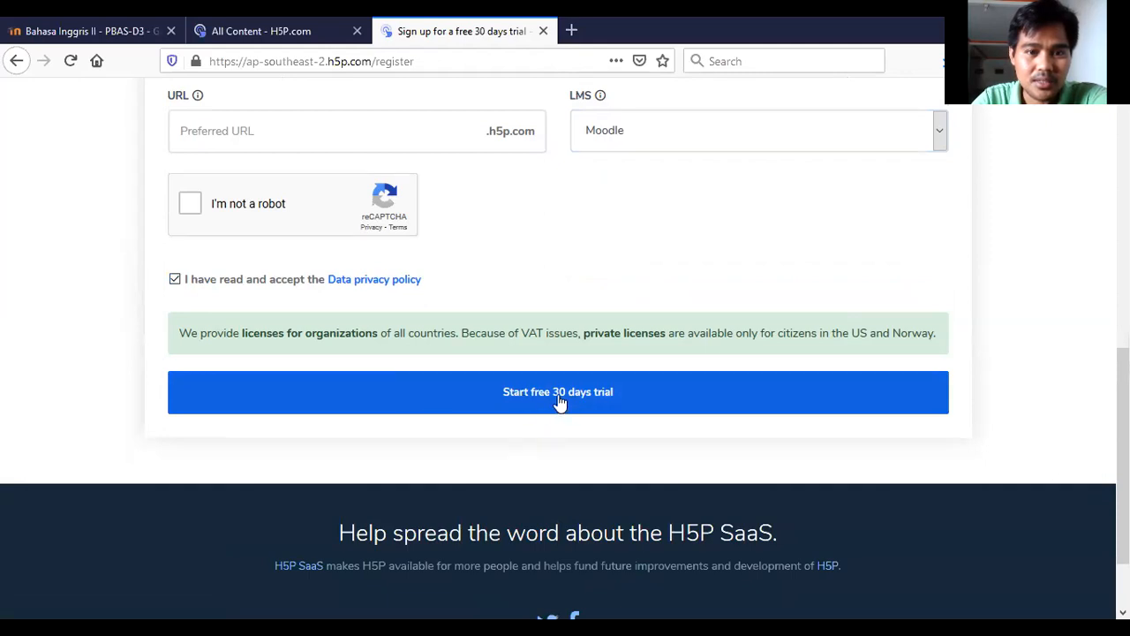
Step: Go from the sign-up page to the login page and log in with the existing account's email address
scroll(621, 413, "up", 10)
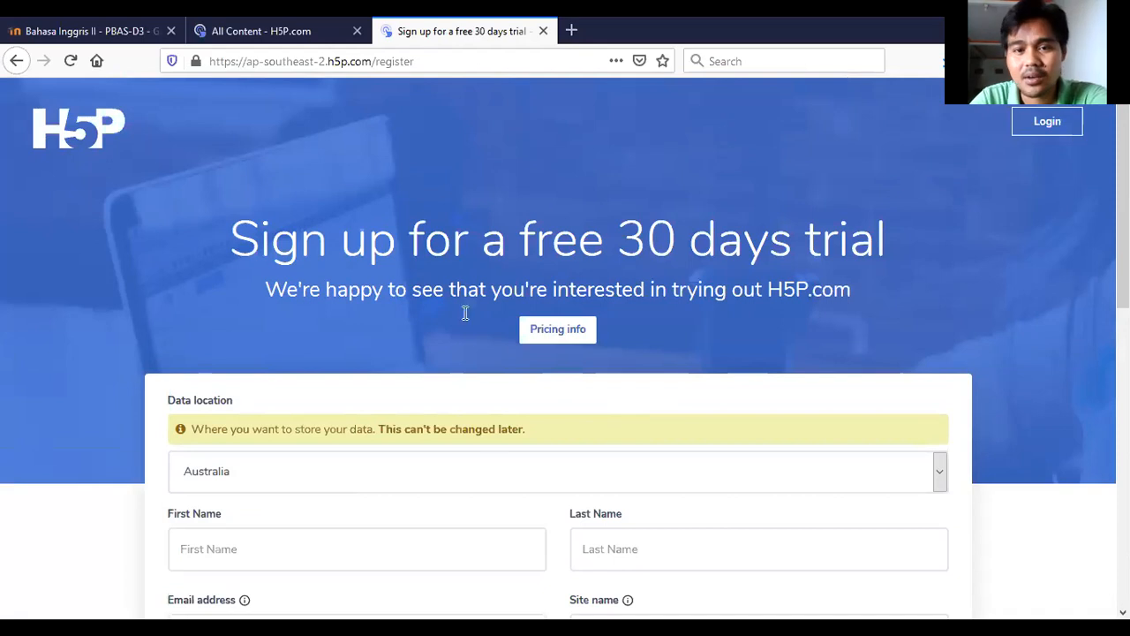
scroll(521, 542, "down", 3)
scroll(521, 525, "up", 3)
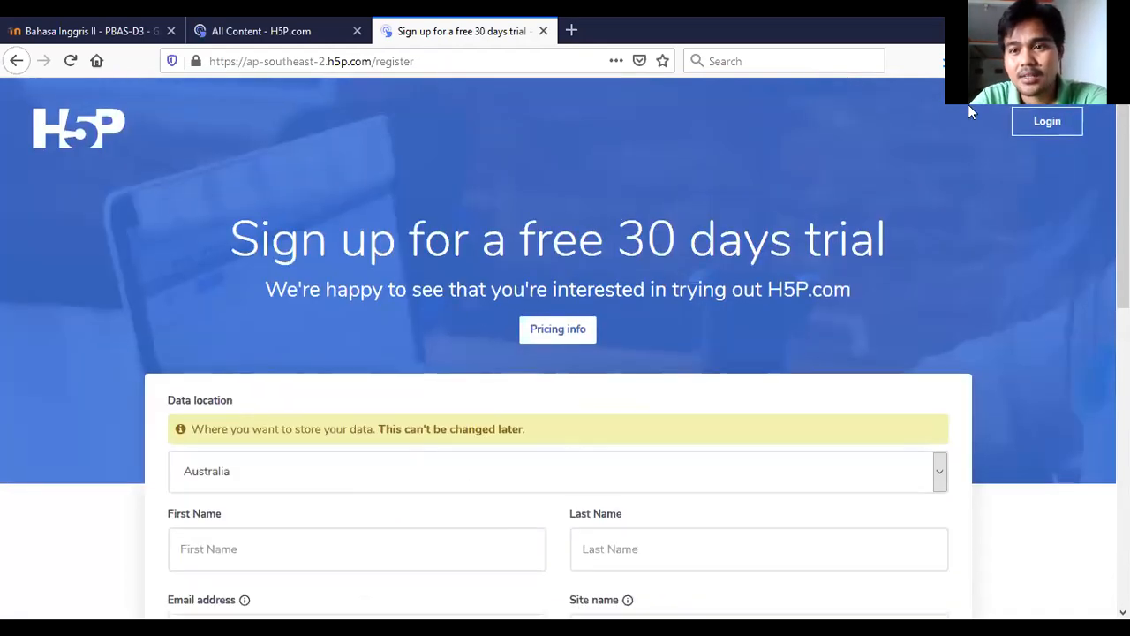
left_click(1043, 126)
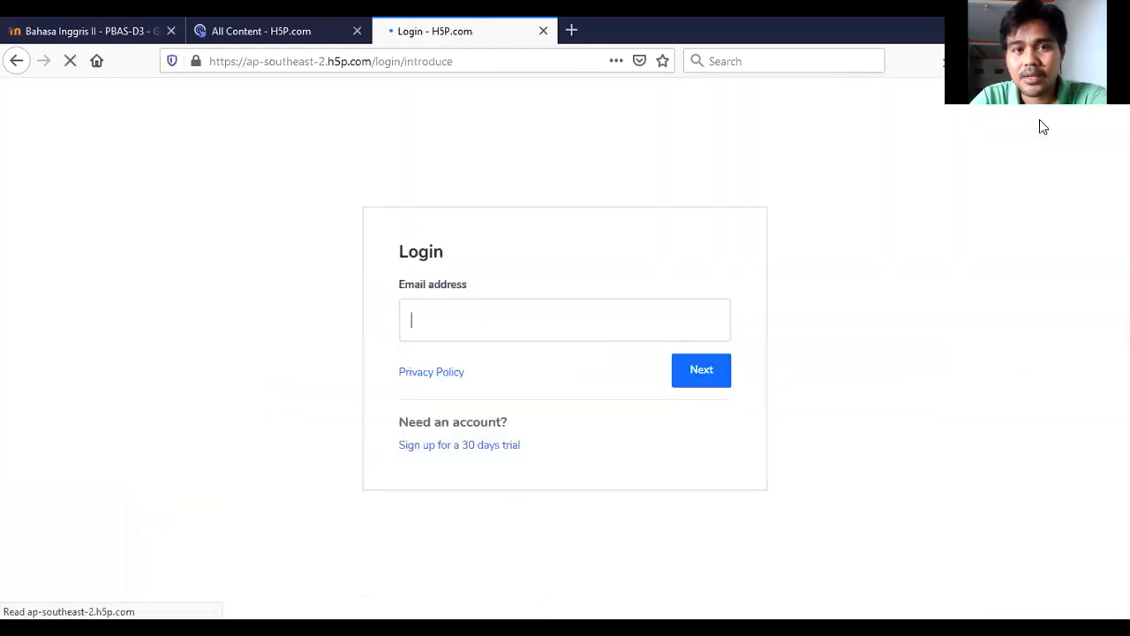
type("wa")
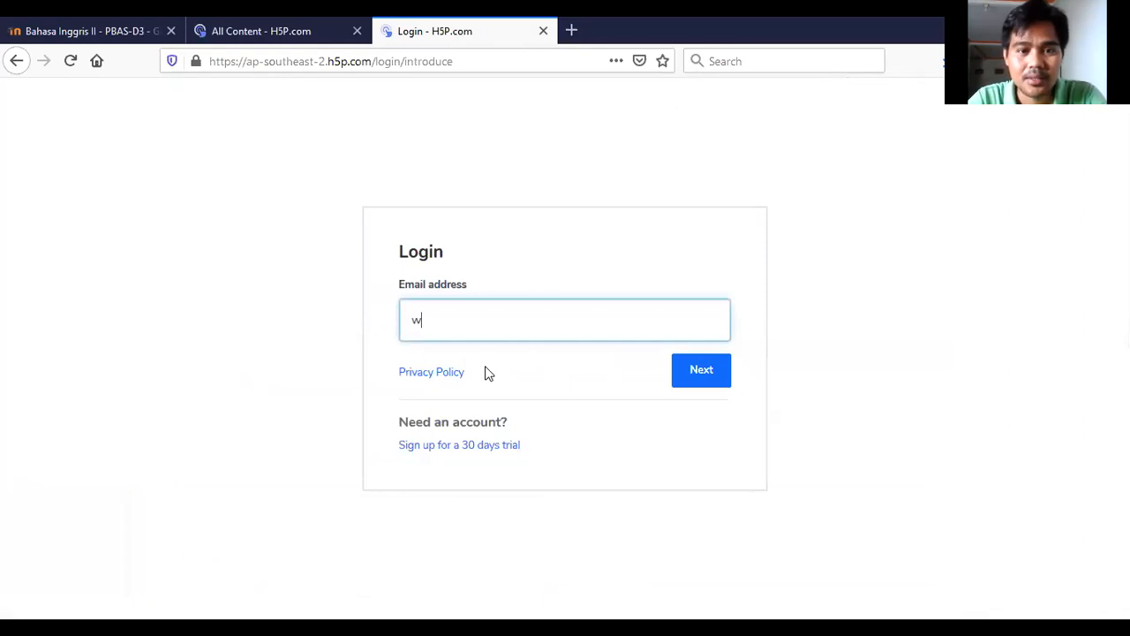
left_click(482, 351)
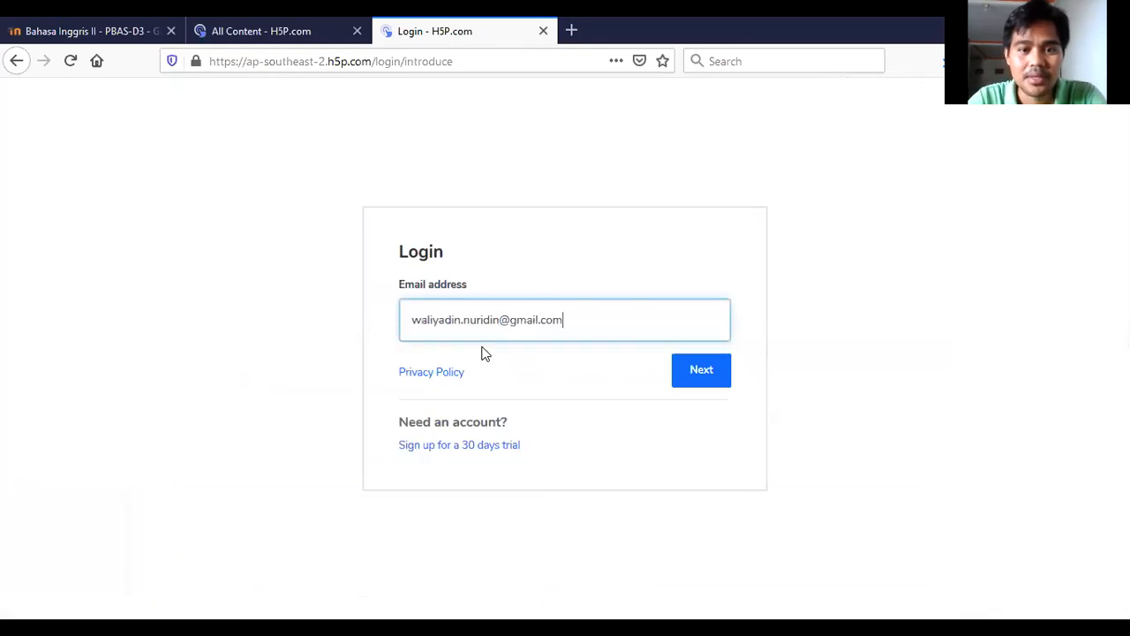
left_click(700, 372)
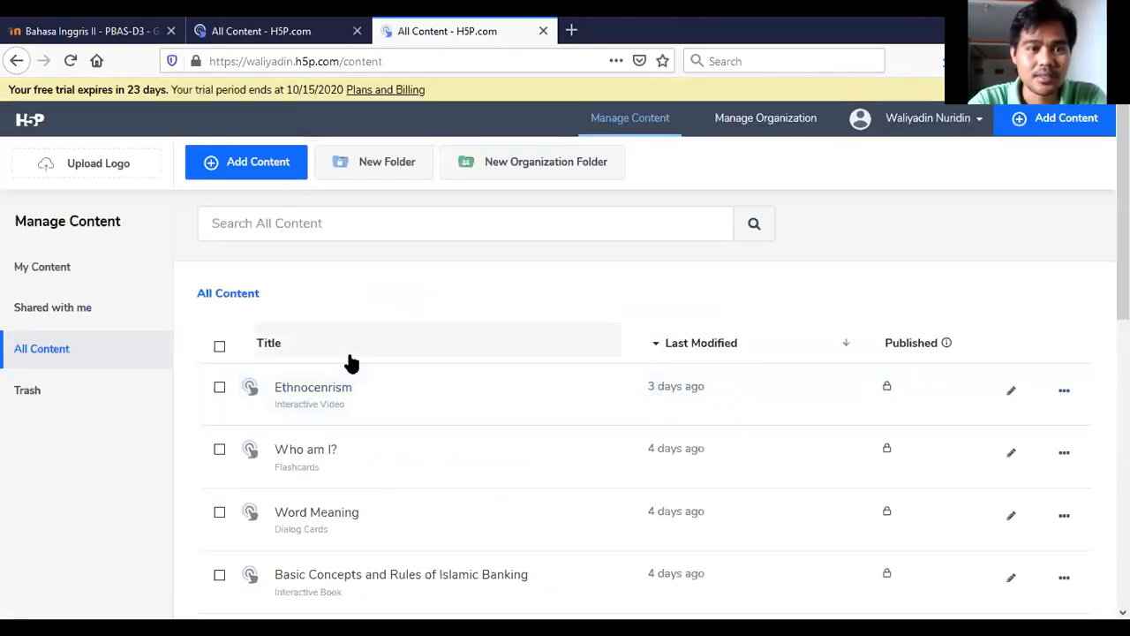
Step: Start creating new content and choose Interactive Book as its content type
left_click(211, 165)
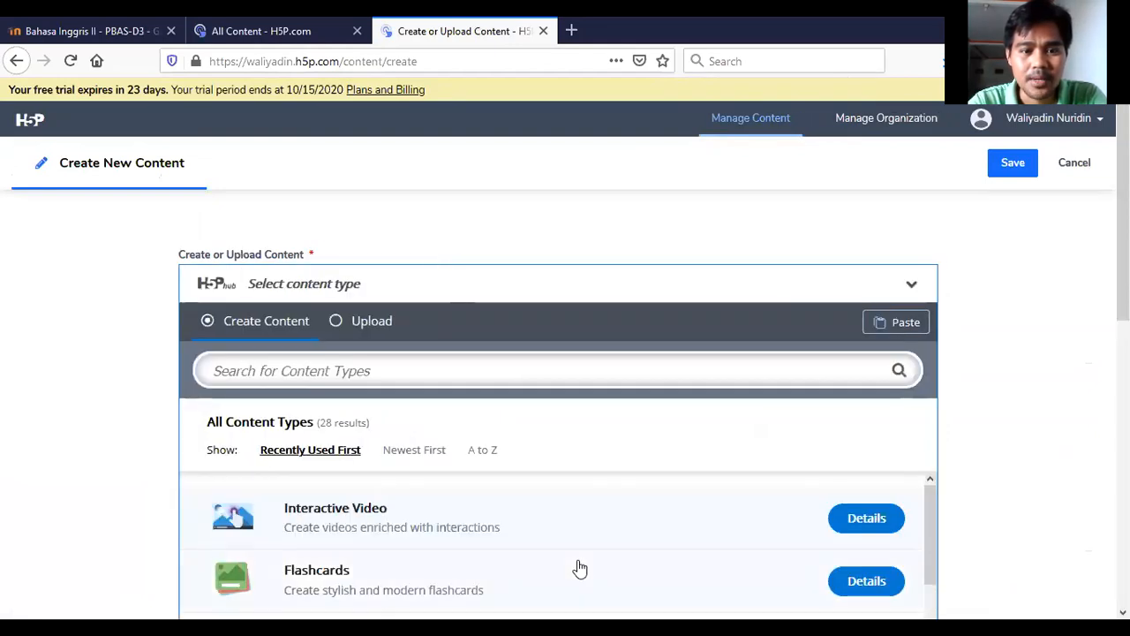
scroll(575, 567, "down", 5)
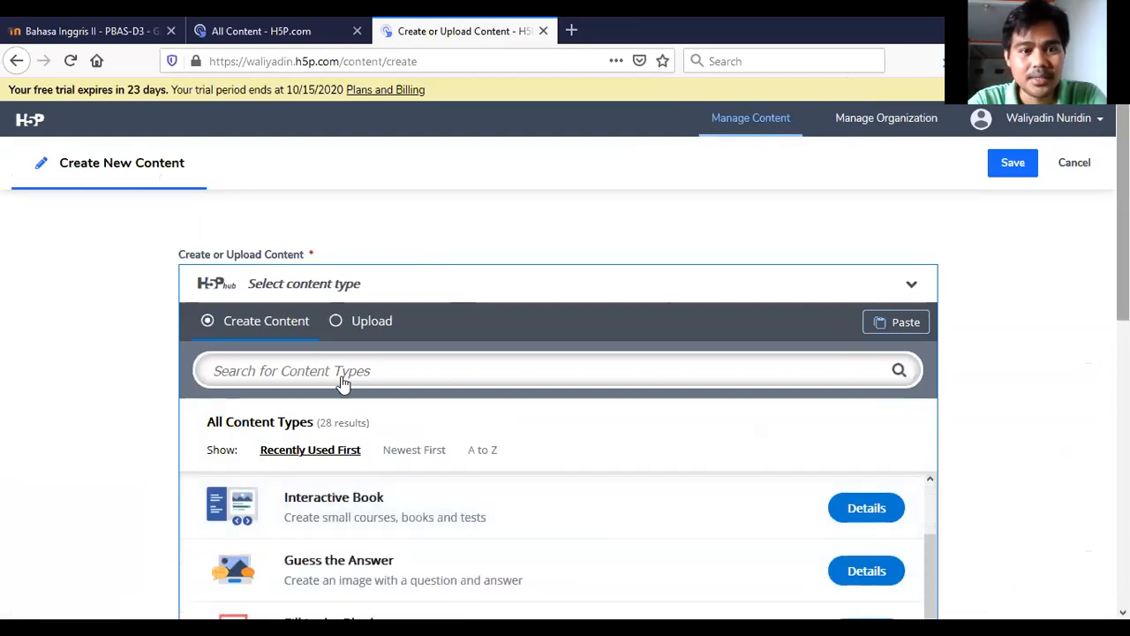
scroll(343, 383, "down", 3)
scroll(344, 376, "up", 2)
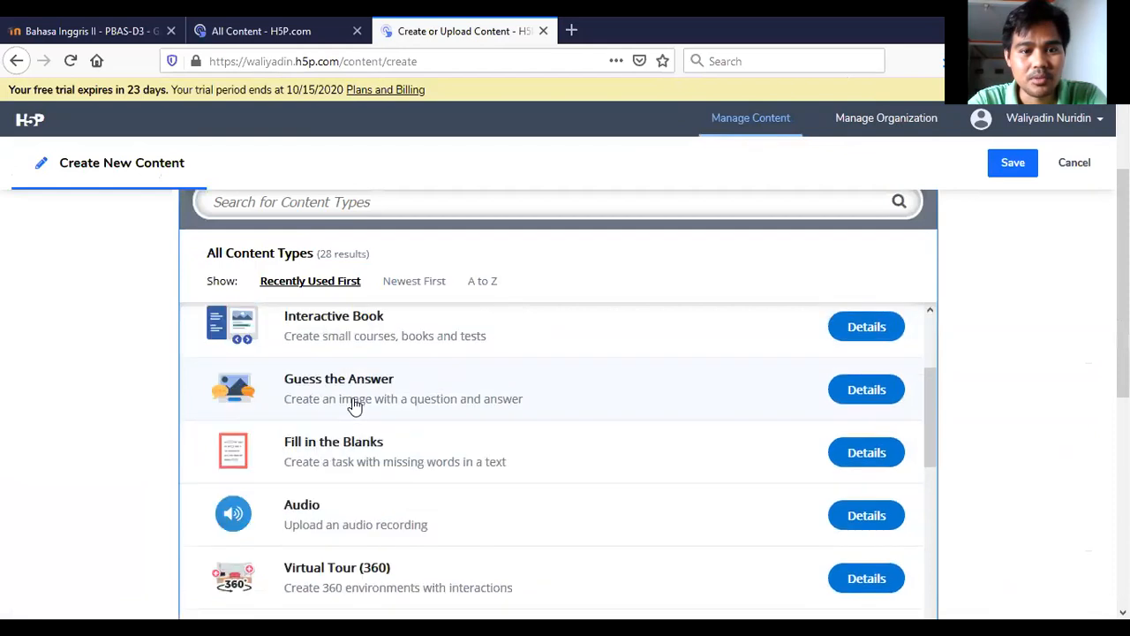
left_click(341, 338)
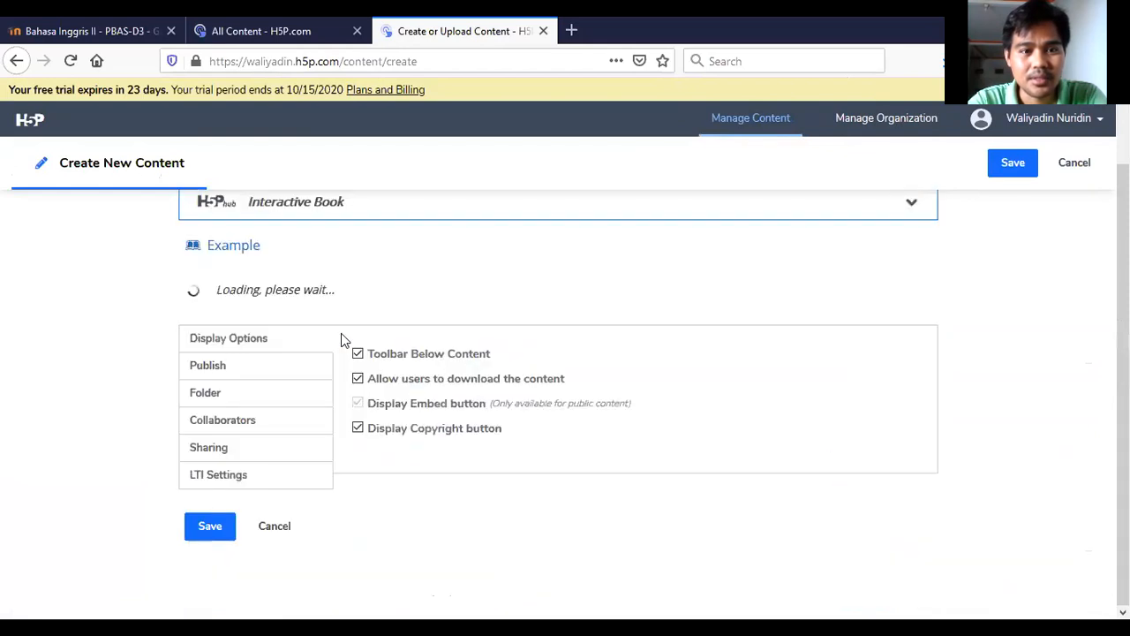
Step: Title the new interactive book "Islamic Education"
scroll(377, 415, "down", 3)
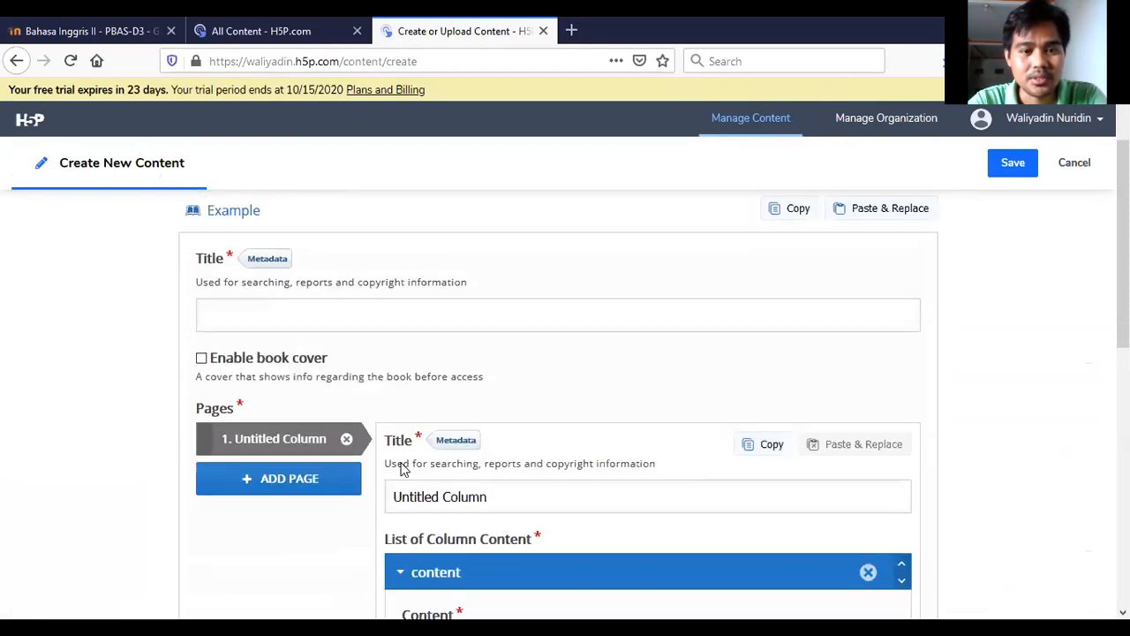
scroll(335, 420, "up", 2)
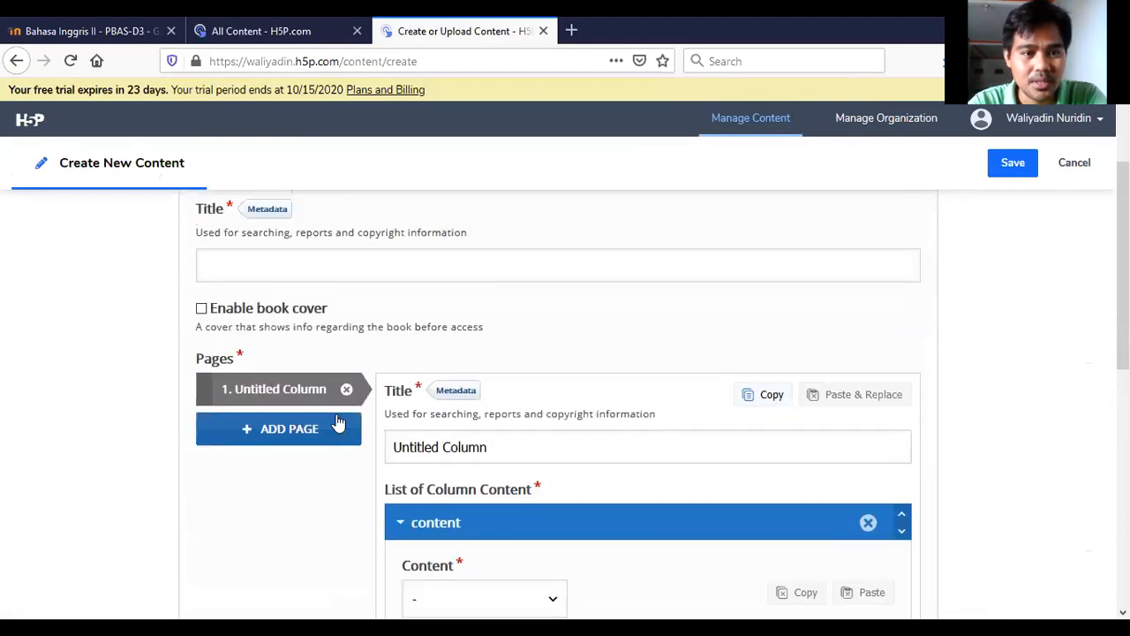
scroll(335, 428, "up", 2)
left_click(243, 354)
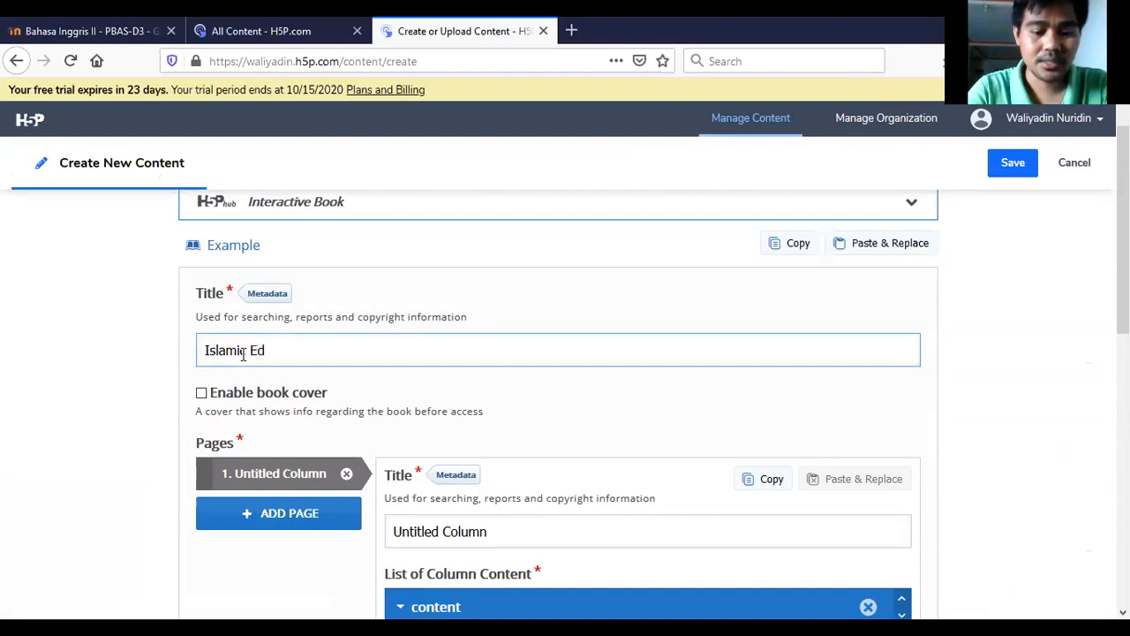
type("cation")
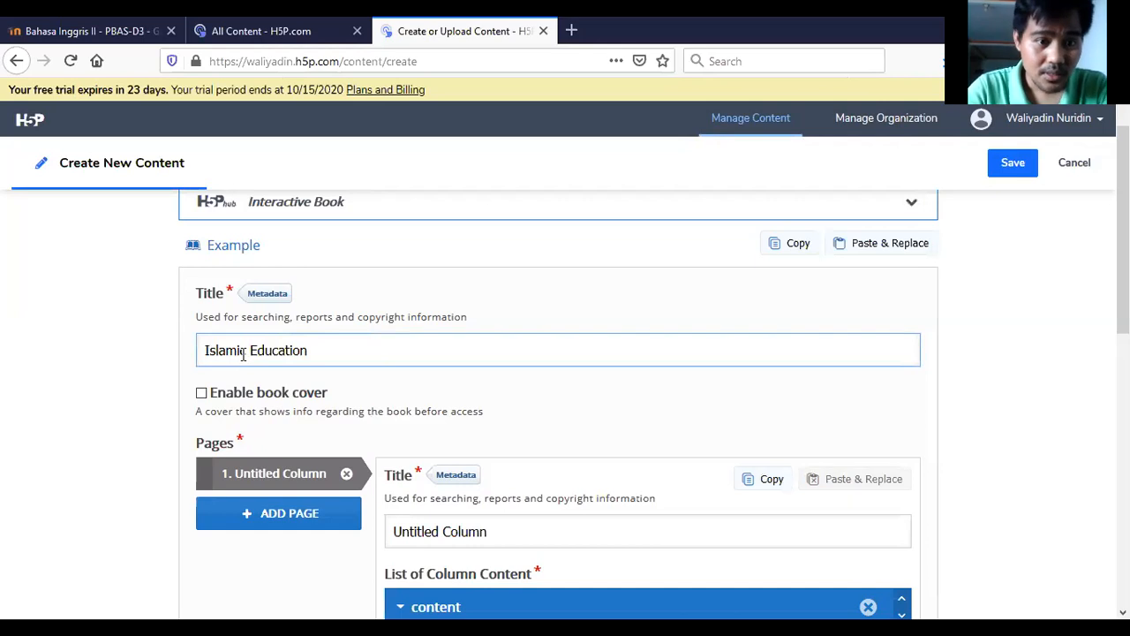
Step: Replace the first page's default title with "Islamic Education"
scroll(254, 412, "down", 2)
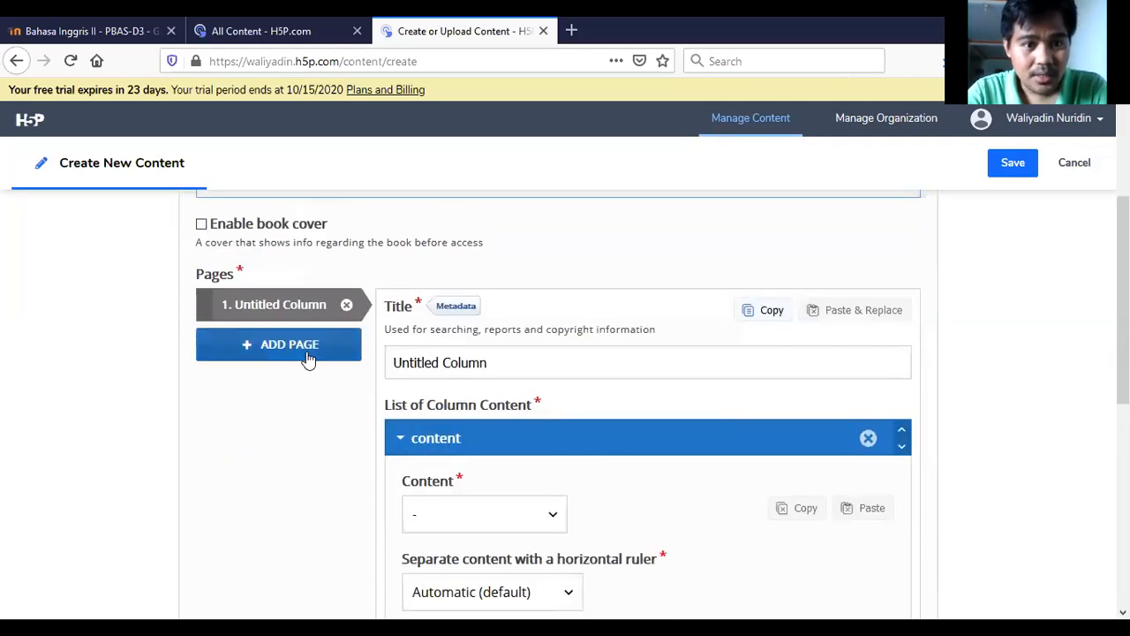
left_click(499, 363)
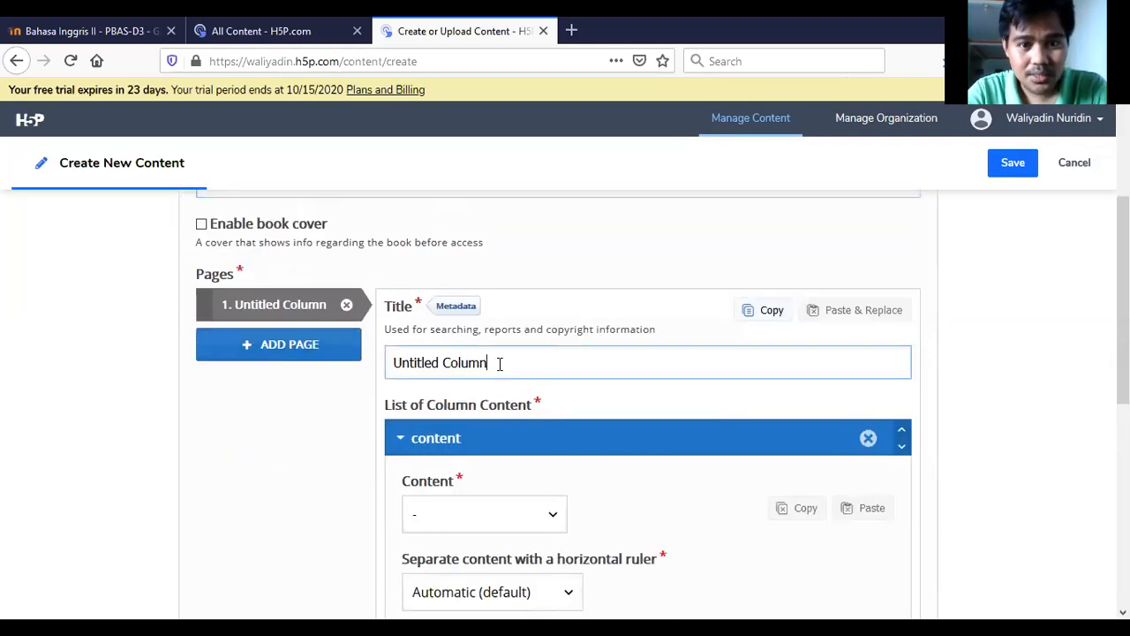
key("BackSpace")
key("BackSpace")
key("BackSpace")
key("BackSpace")
key("BackSpace")
key("BackSpace")
key("BackSpace")
key("BackSpace")
key("BackSpace")
key("BackSpace")
key("BackSpace")
key("BackSpace")
key("BackSpace")
key("BackSpace")
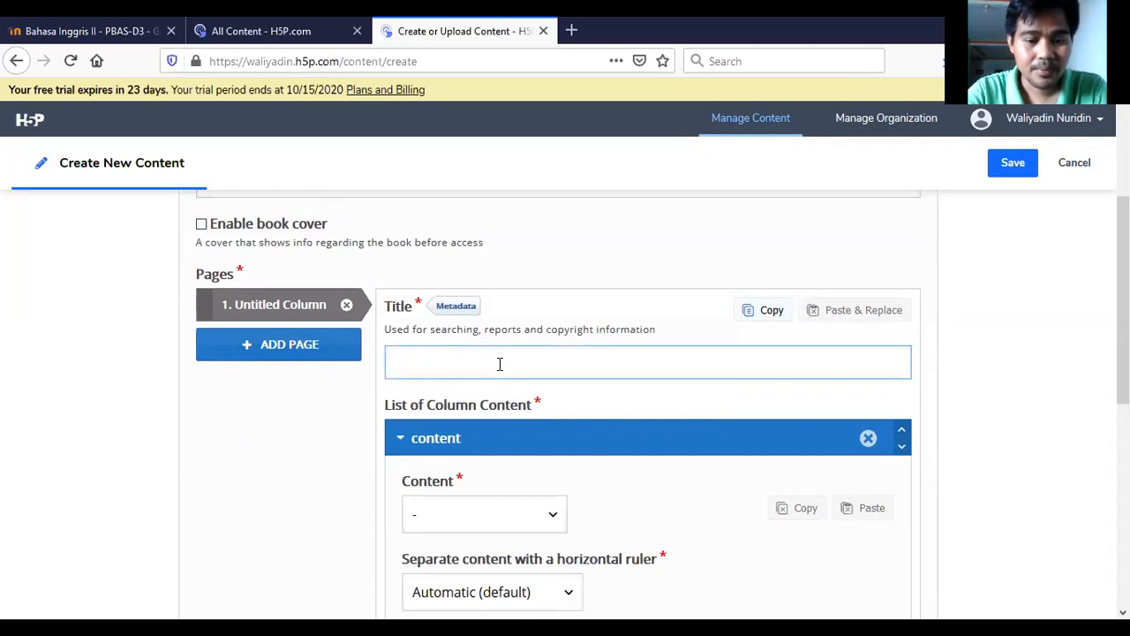
type("Islamic Education")
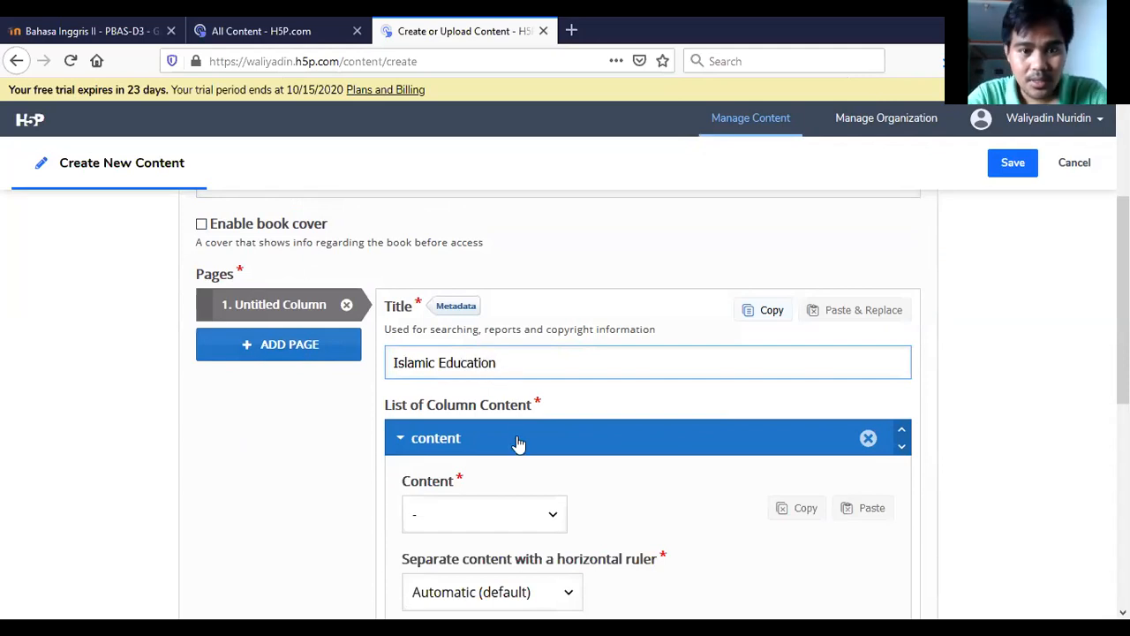
Step: Set the first content element of the Islamic Education page to the Text type
scroll(479, 397, "down", 1)
scroll(478, 400, "down", 1)
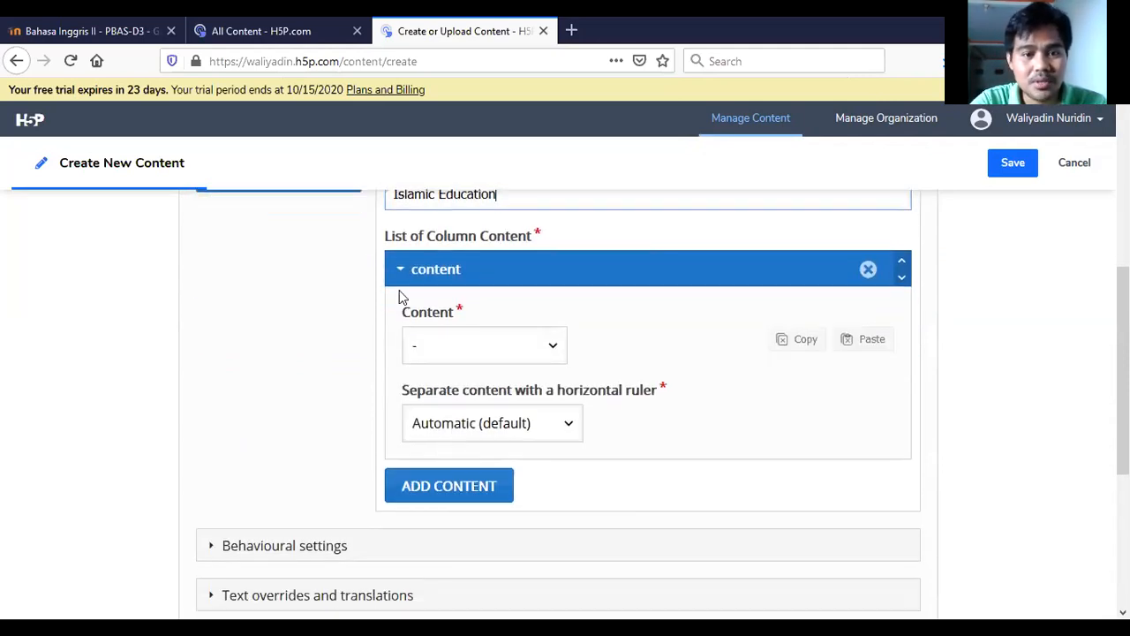
left_click(554, 346)
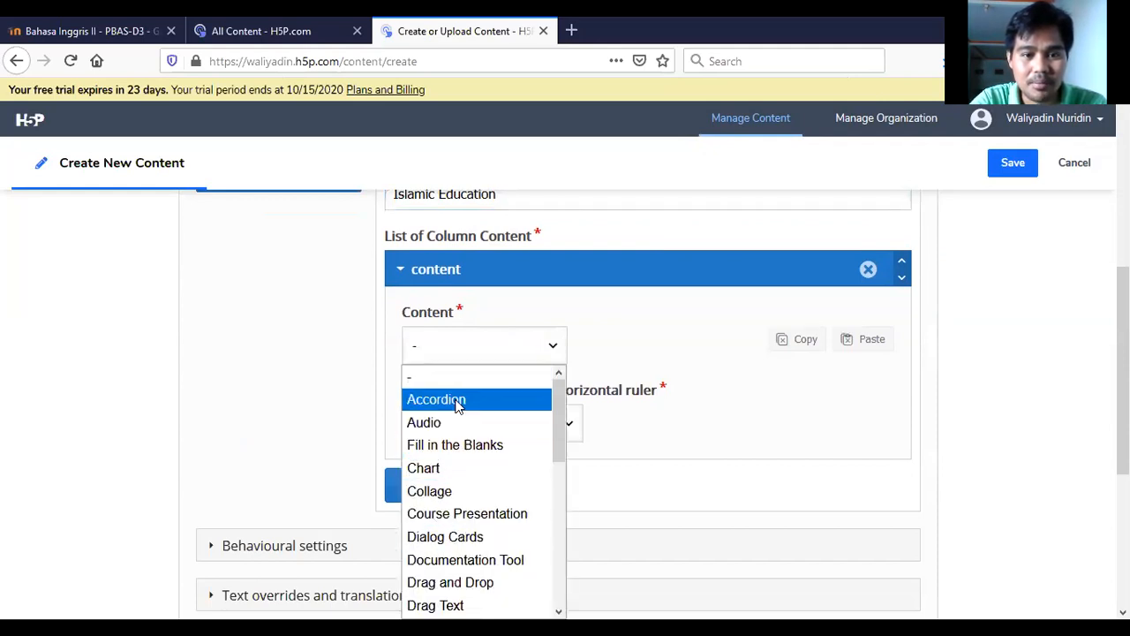
scroll(456, 415, "down", 2)
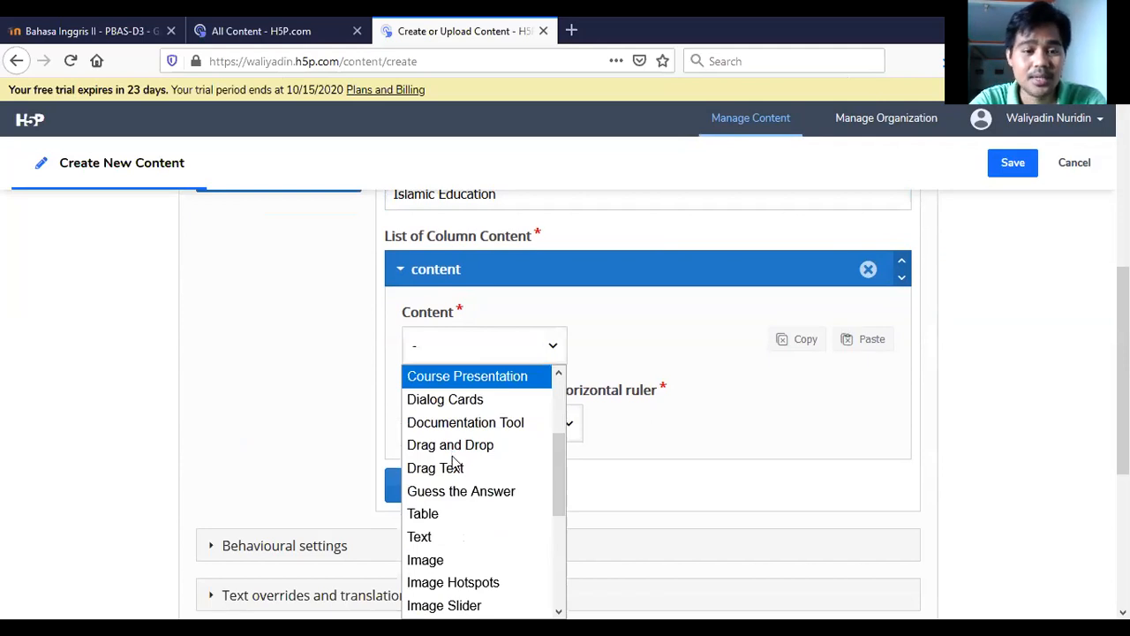
left_click(431, 540)
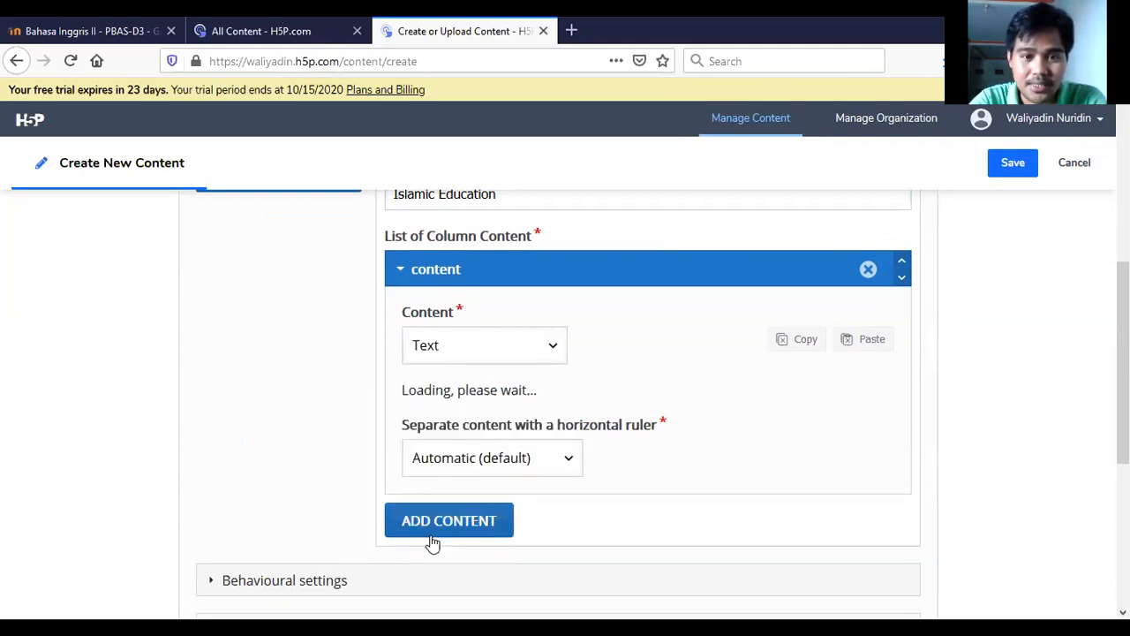
scroll(486, 323, "down", 1)
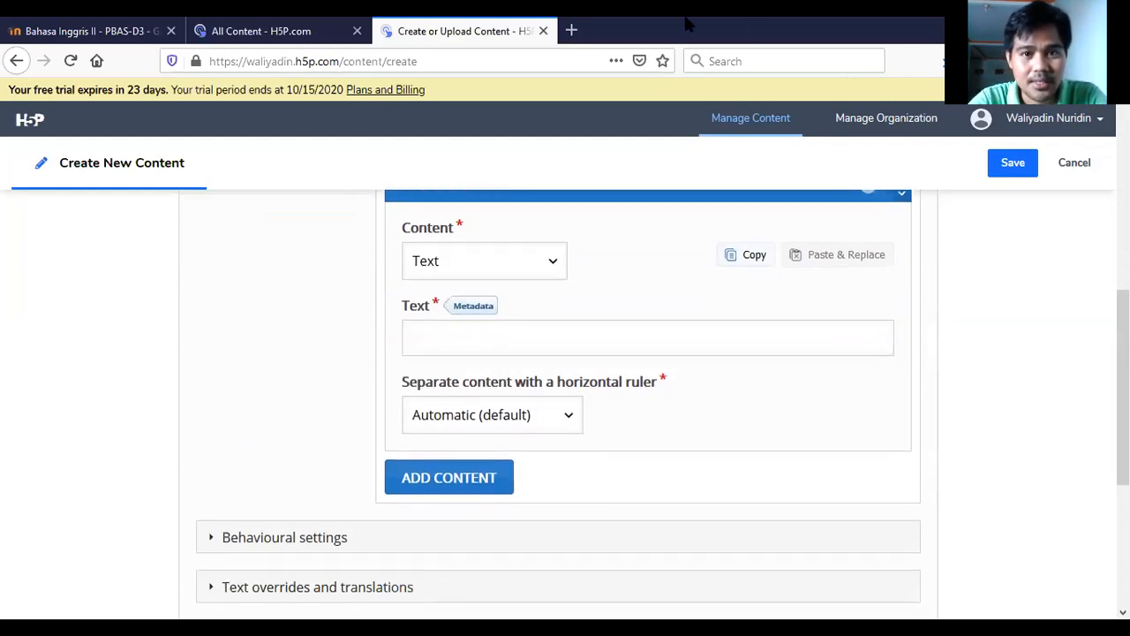
Step: Search the web for "islamic education" in a new browser tab
double_click(645, 24)
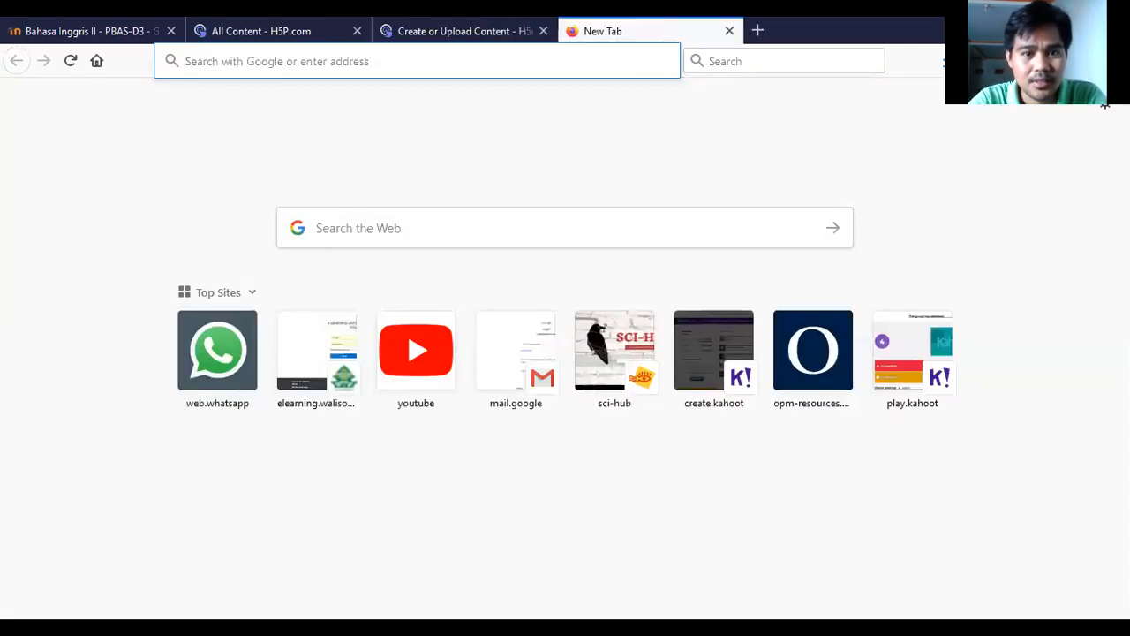
left_click(369, 230)
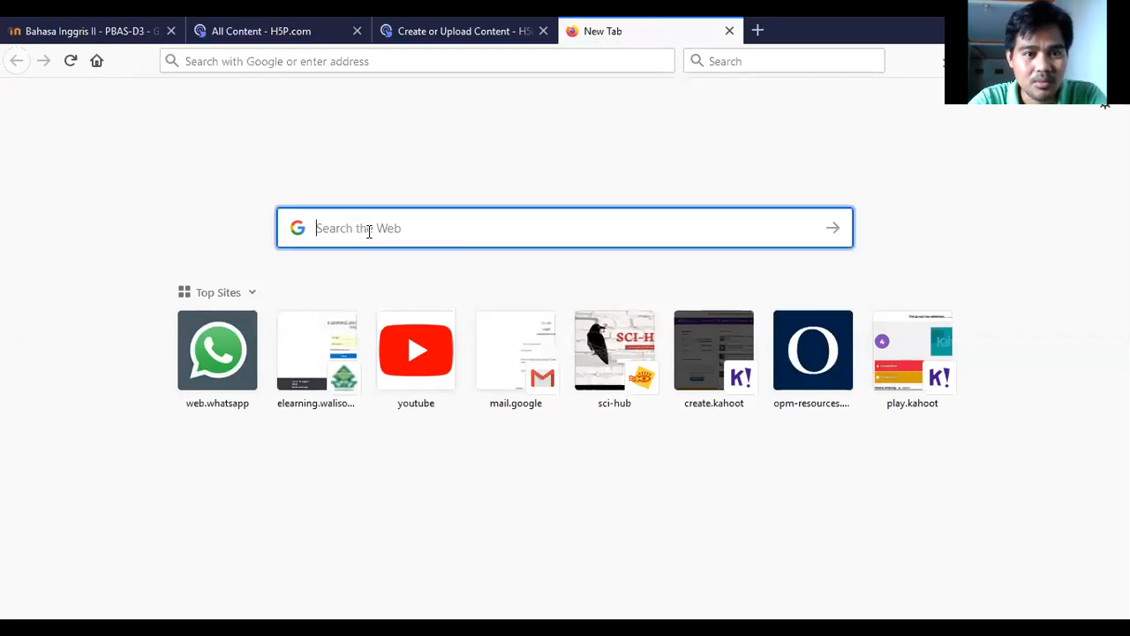
type("Is")
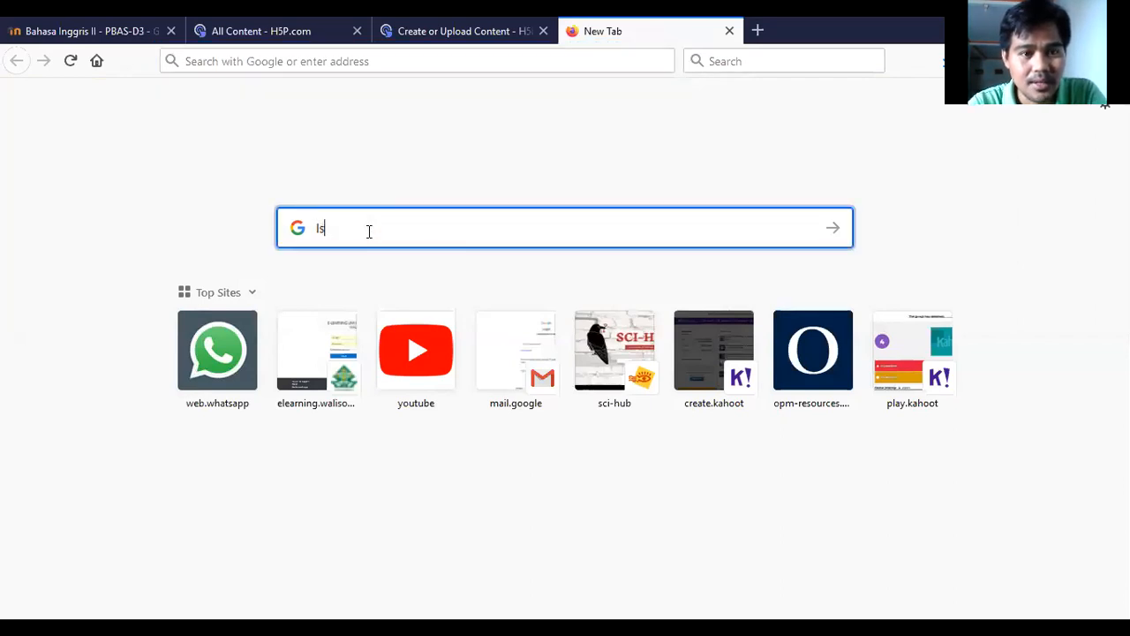
type("lamic")
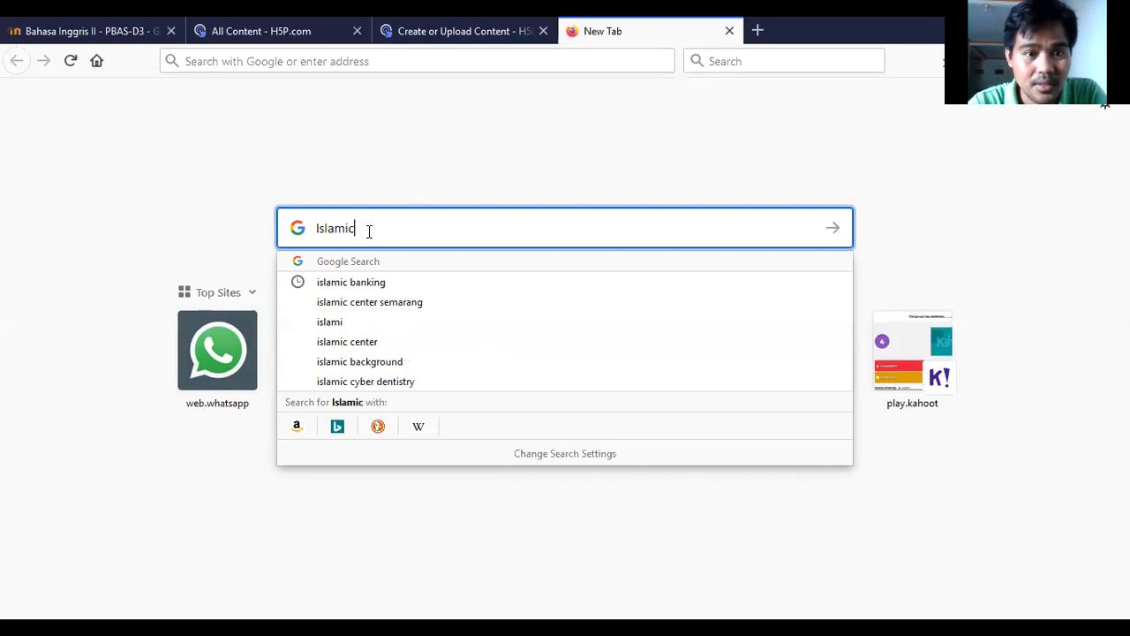
type(" eductaion")
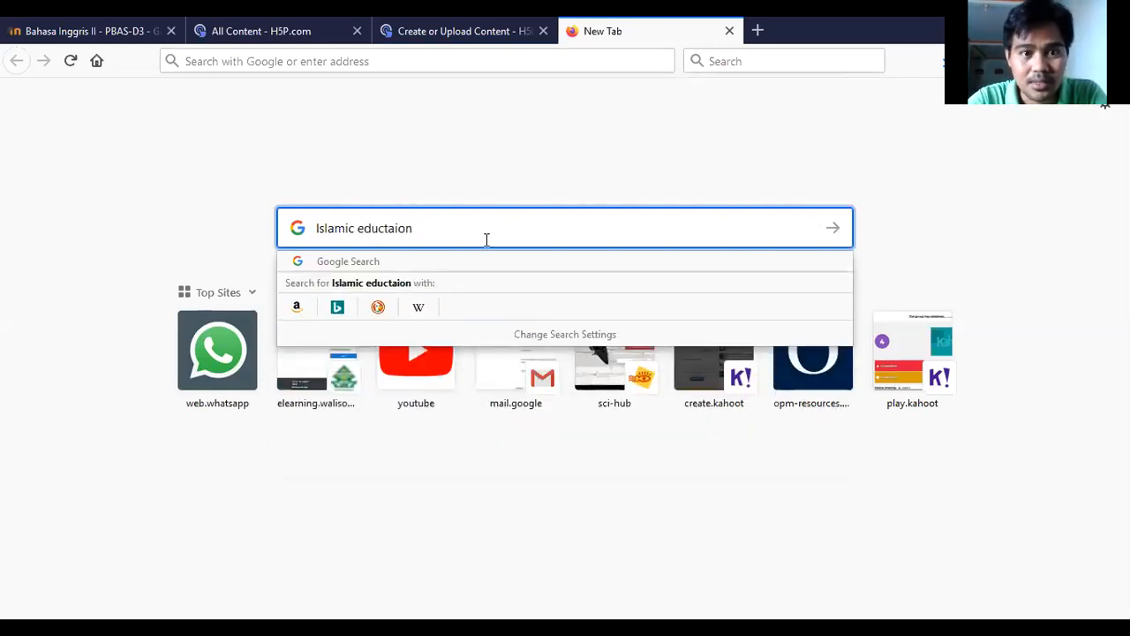
key("BackSpace")
key("BackSpace")
key("BackSpace")
key("BackSpace")
key("BackSpace")
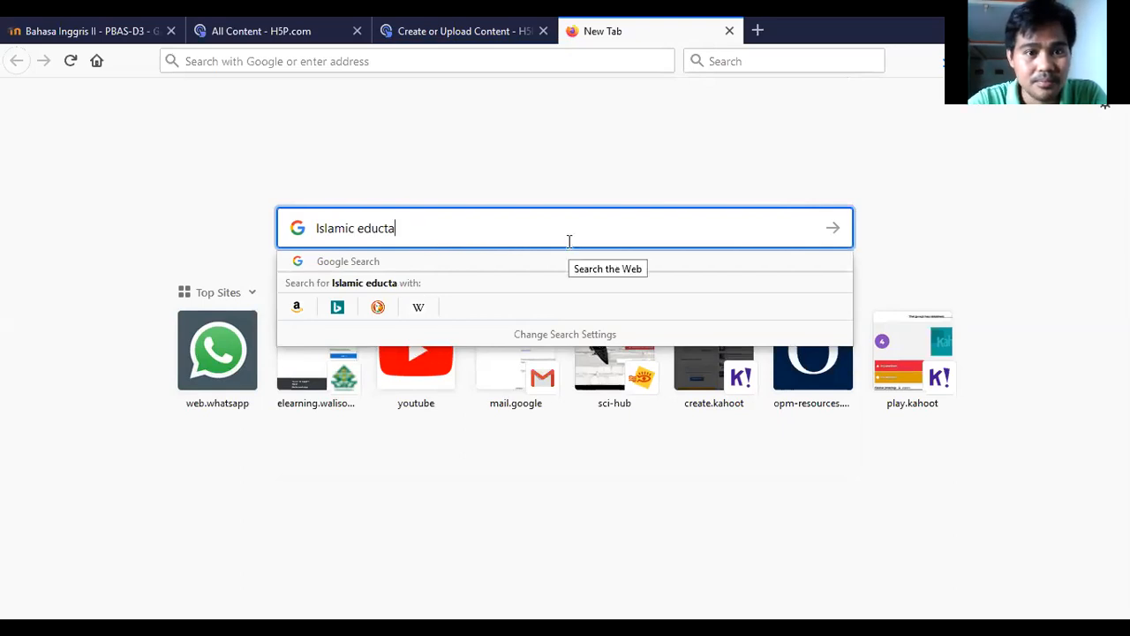
type("ation")
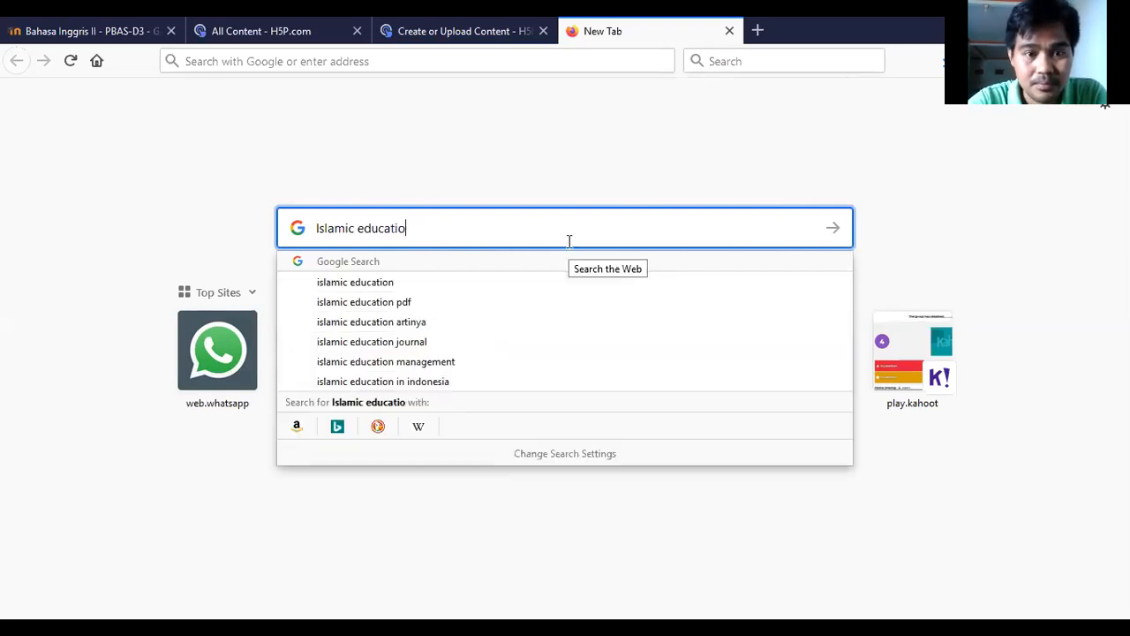
left_click(391, 284)
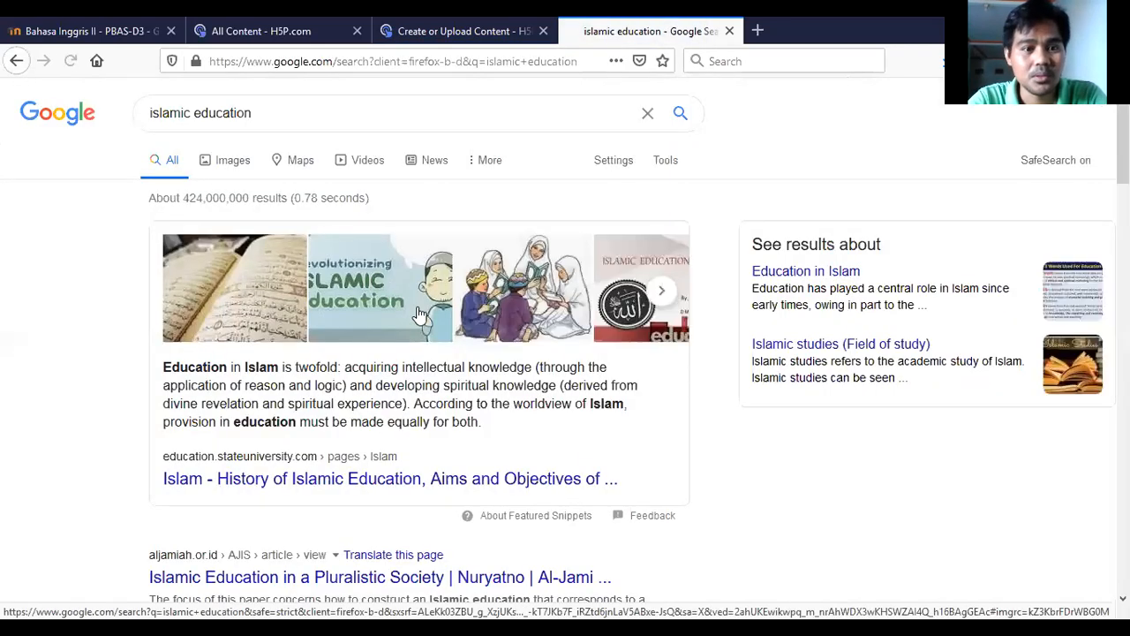
Step: Open the StateUniversity.com search result about the history, aims and objectives of Islamic education
scroll(430, 334, "down", 3)
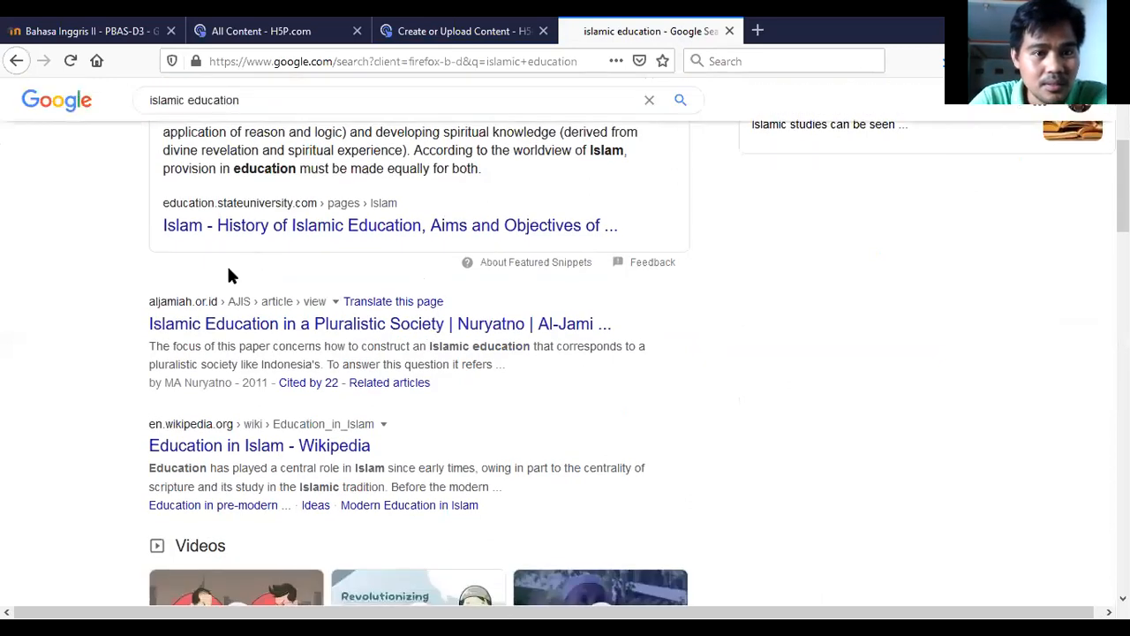
scroll(227, 397, "up", 2)
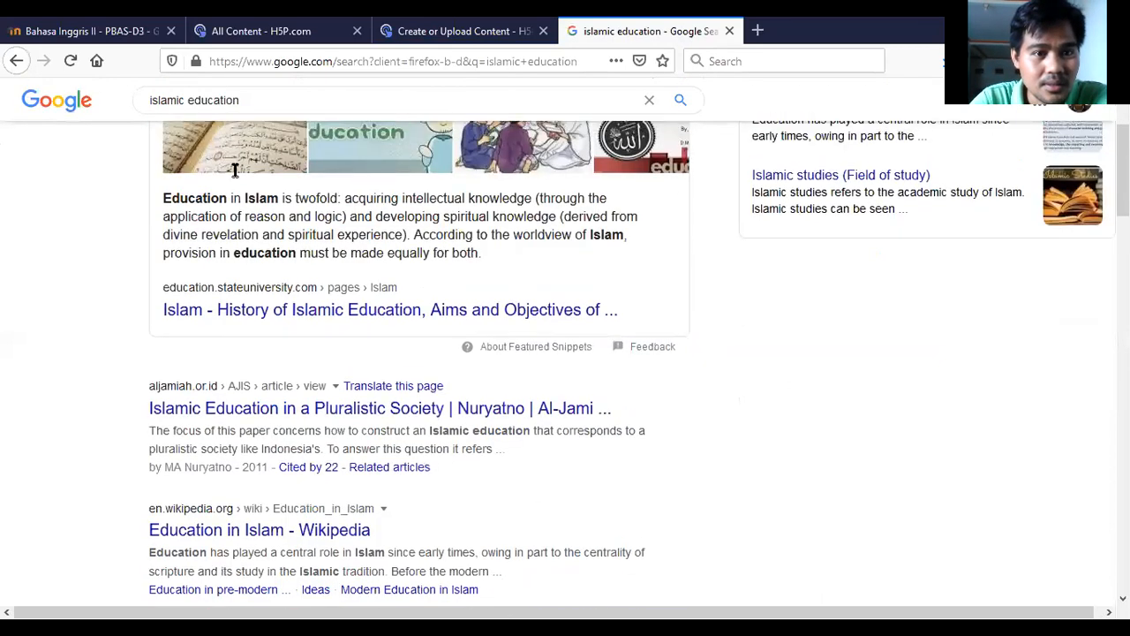
left_click(281, 312)
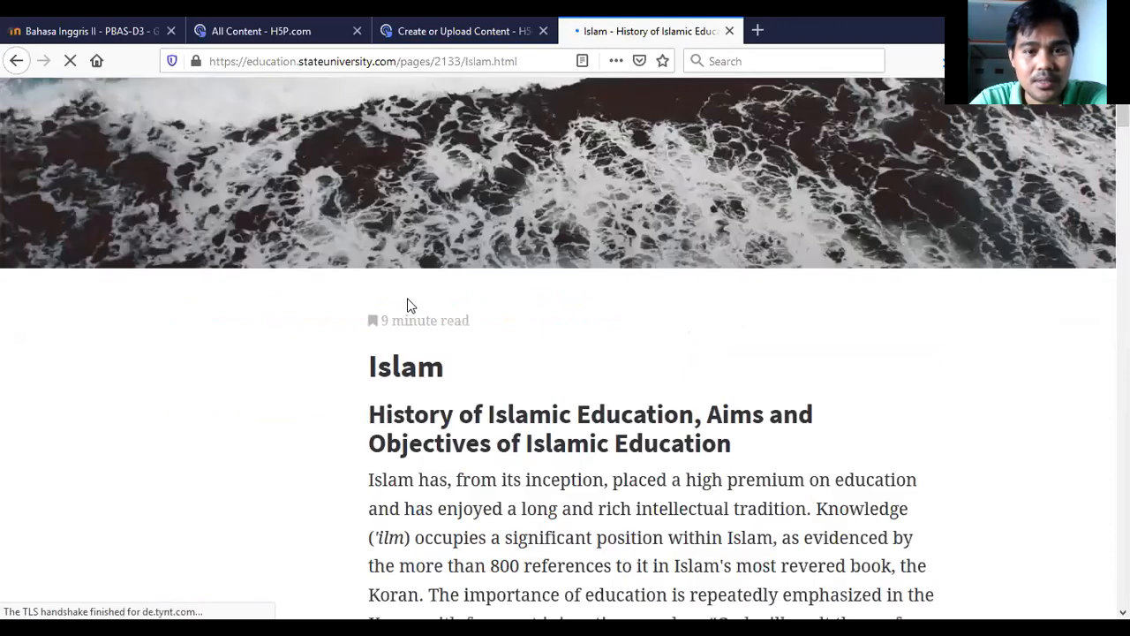
Step: Skim the Islam article to judge which sections suit the book page, then return to its title
scroll(463, 237, "down", 3)
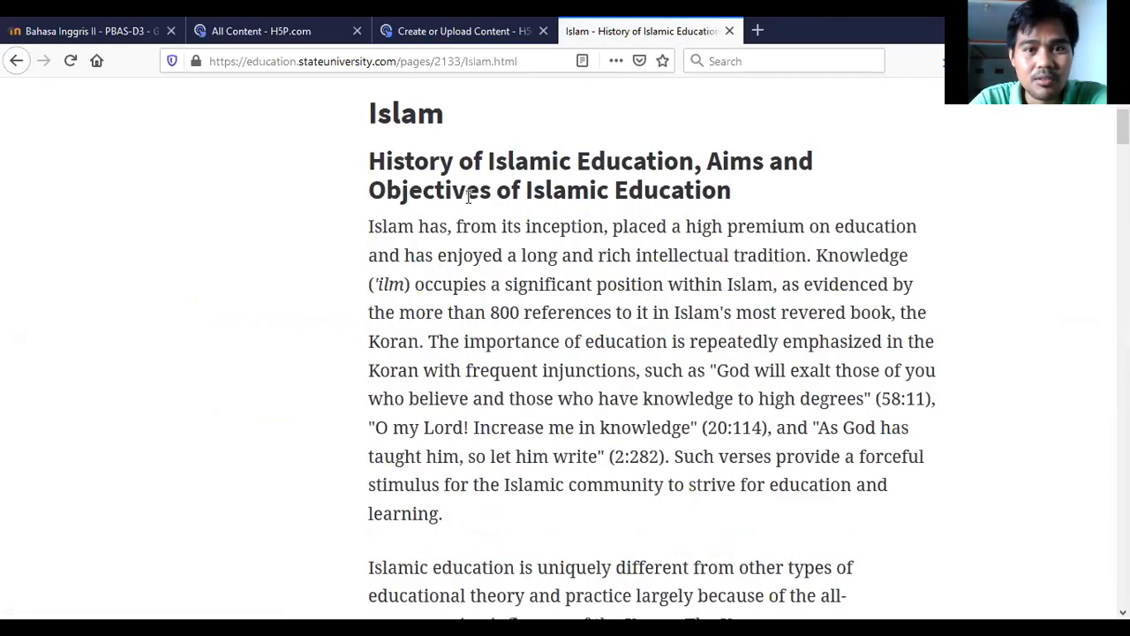
scroll(439, 258, "down", 3)
scroll(439, 261, "down", 10)
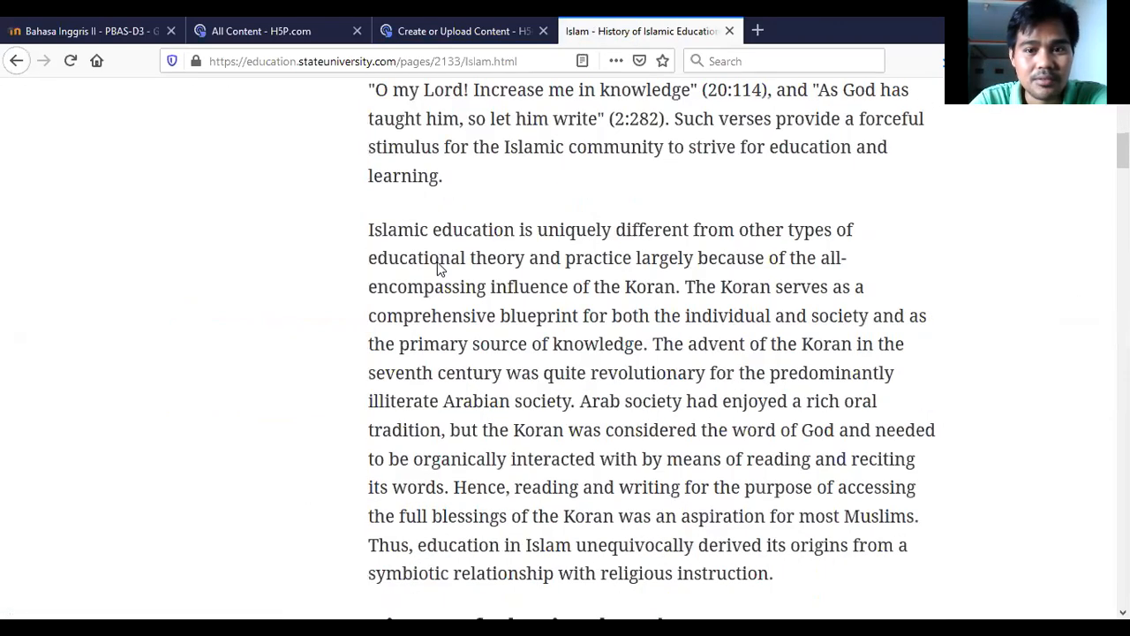
scroll(441, 281, "down", 15)
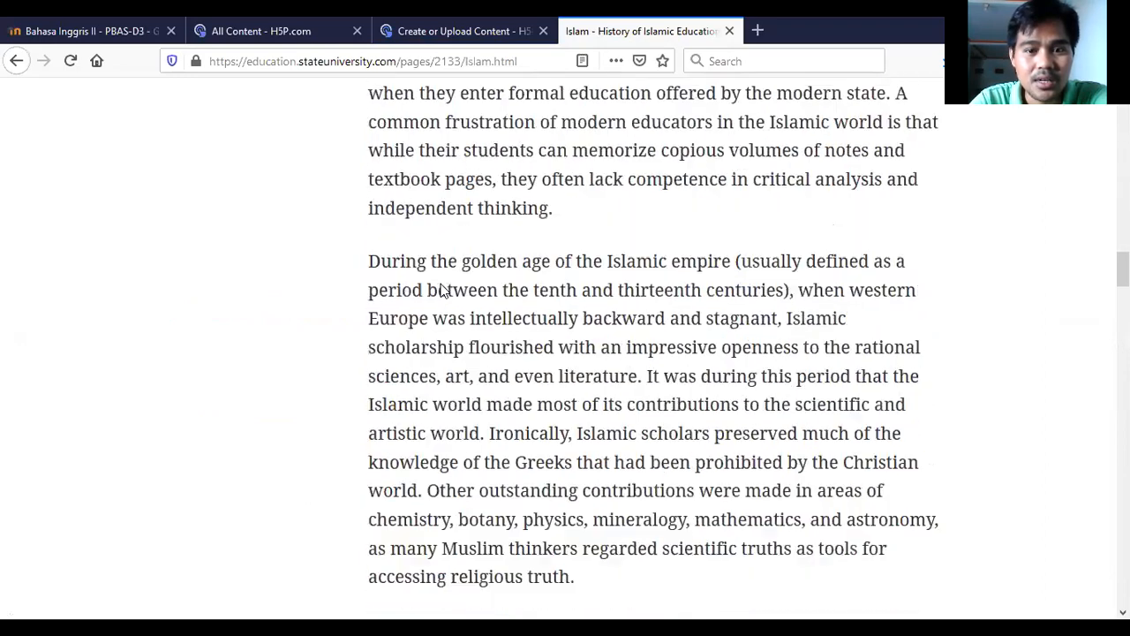
scroll(444, 294, "down", 10)
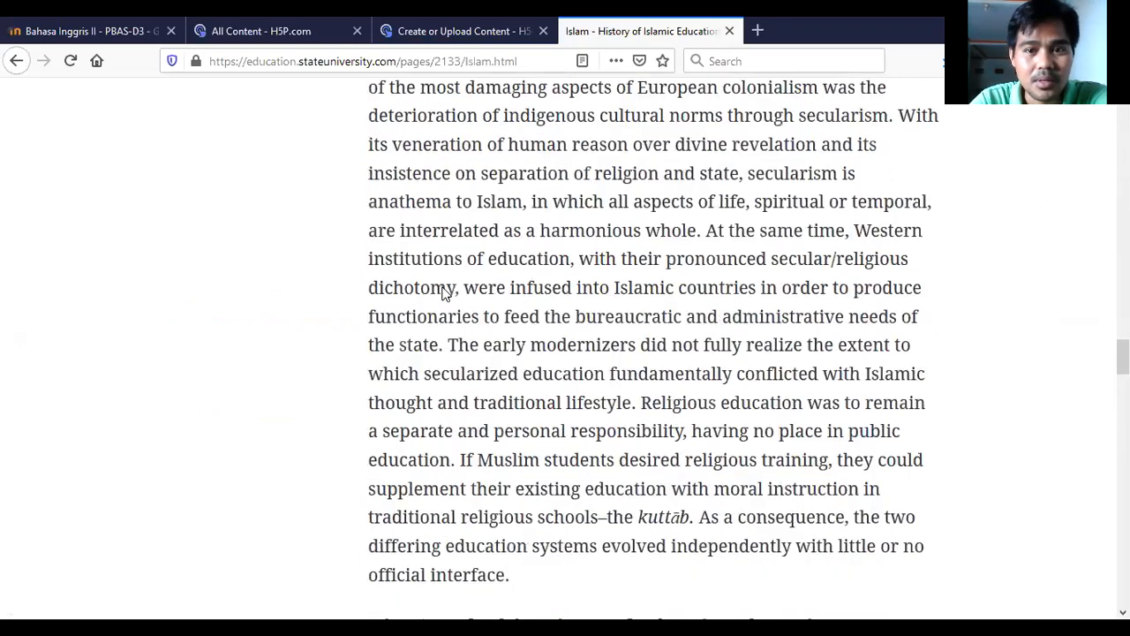
scroll(457, 279, "up", 2)
scroll(456, 279, "up", 20)
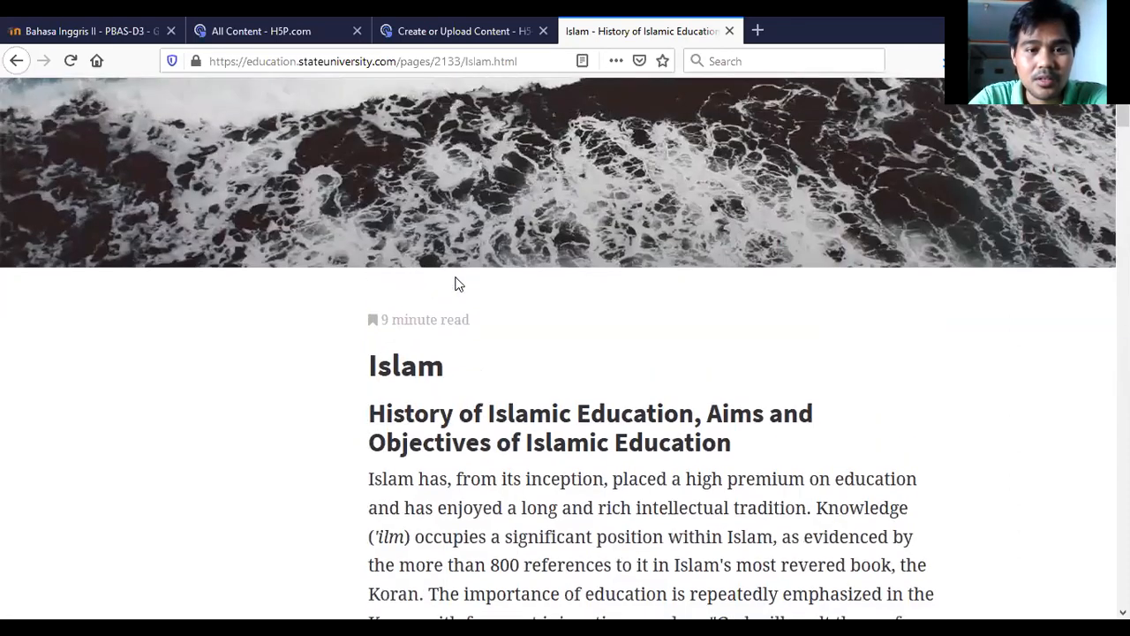
scroll(512, 389, "down", 6)
scroll(494, 323, "up", 4)
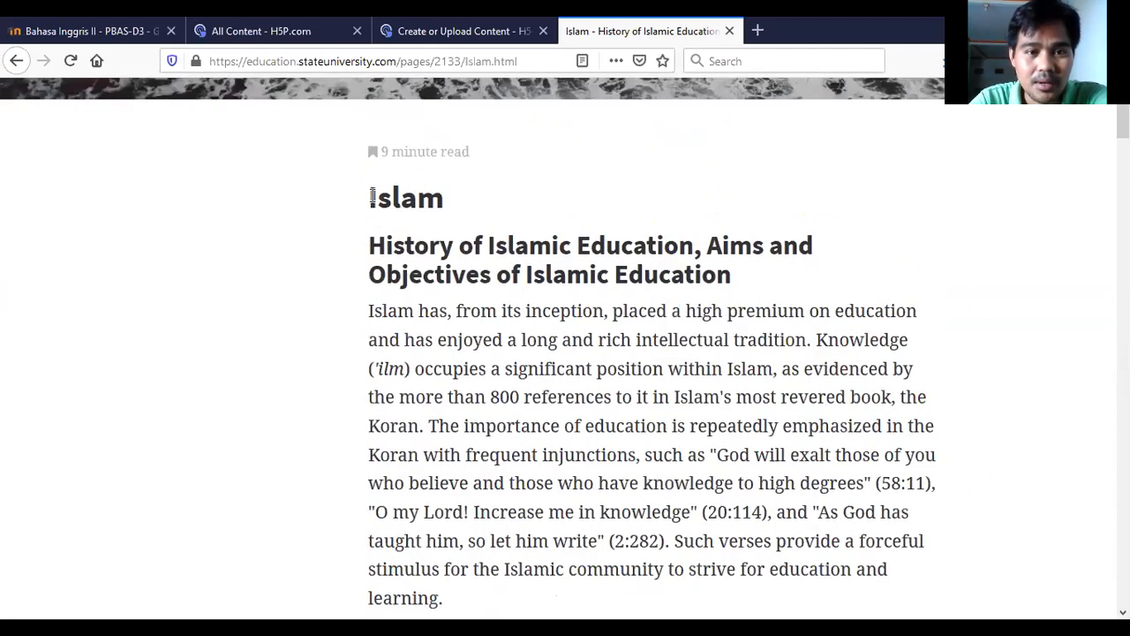
Step: Copy the article from its "Islam" title through the golden age paragraph ending in "accessing religious truth."
left_click_drag(509, 239, 807, 484)
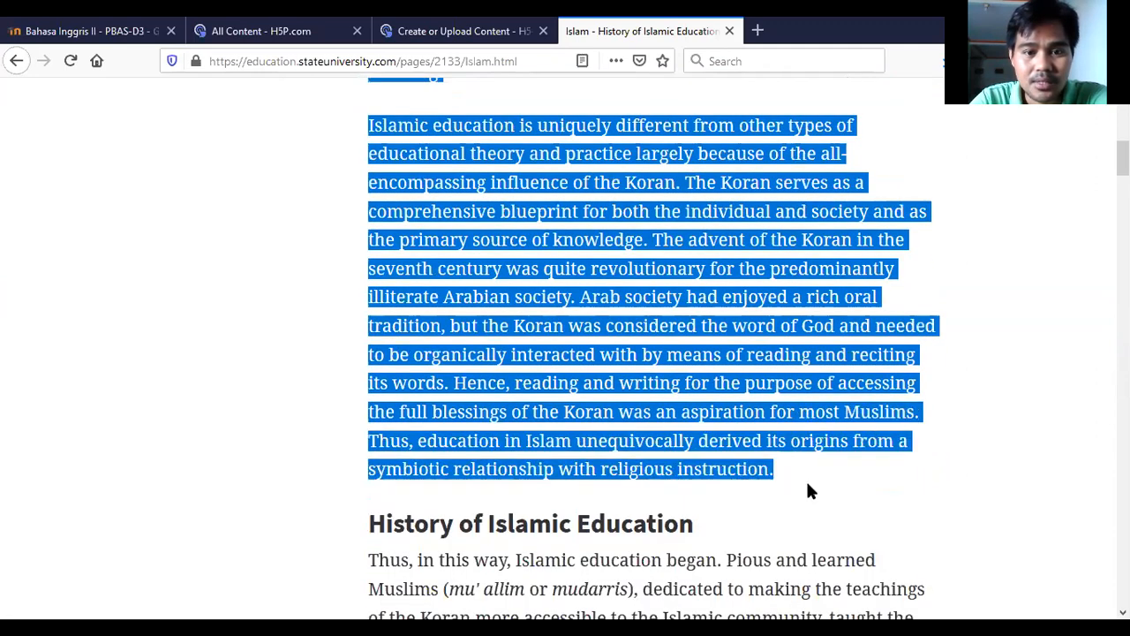
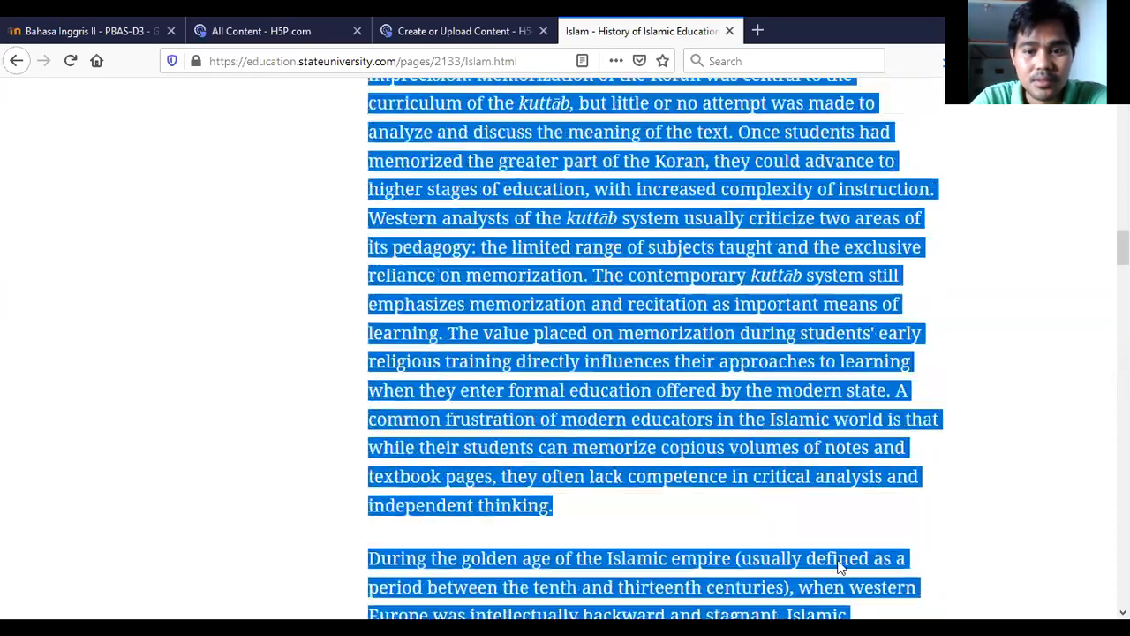
scroll(840, 566, "down", 3)
left_click(879, 248, "shift")
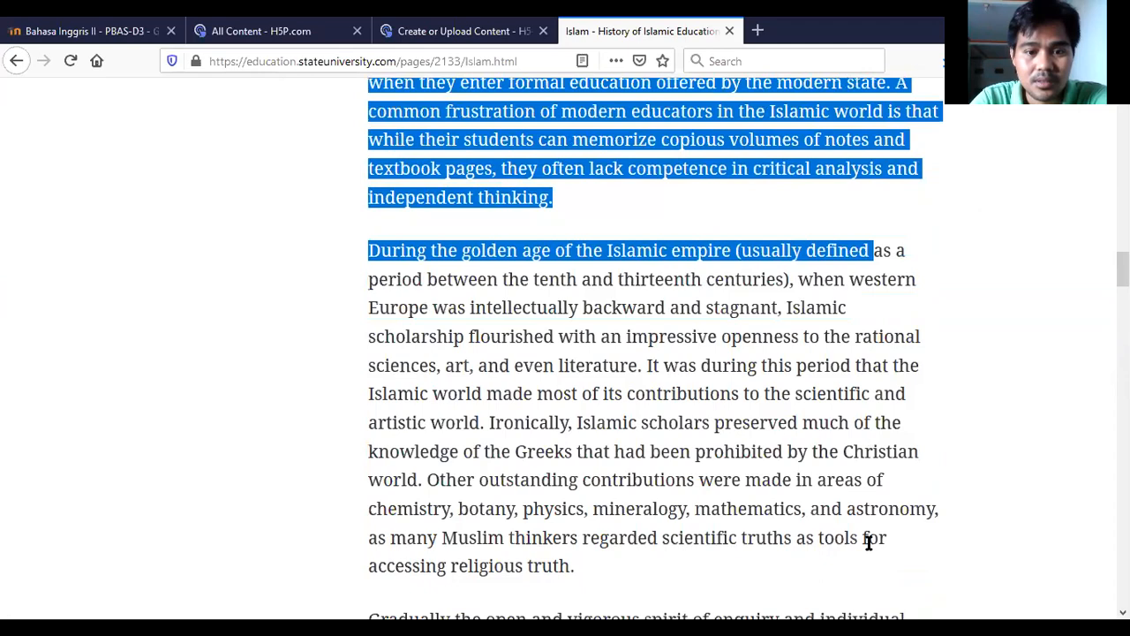
left_click(868, 571, "shift")
scroll(571, 387, "down", 4)
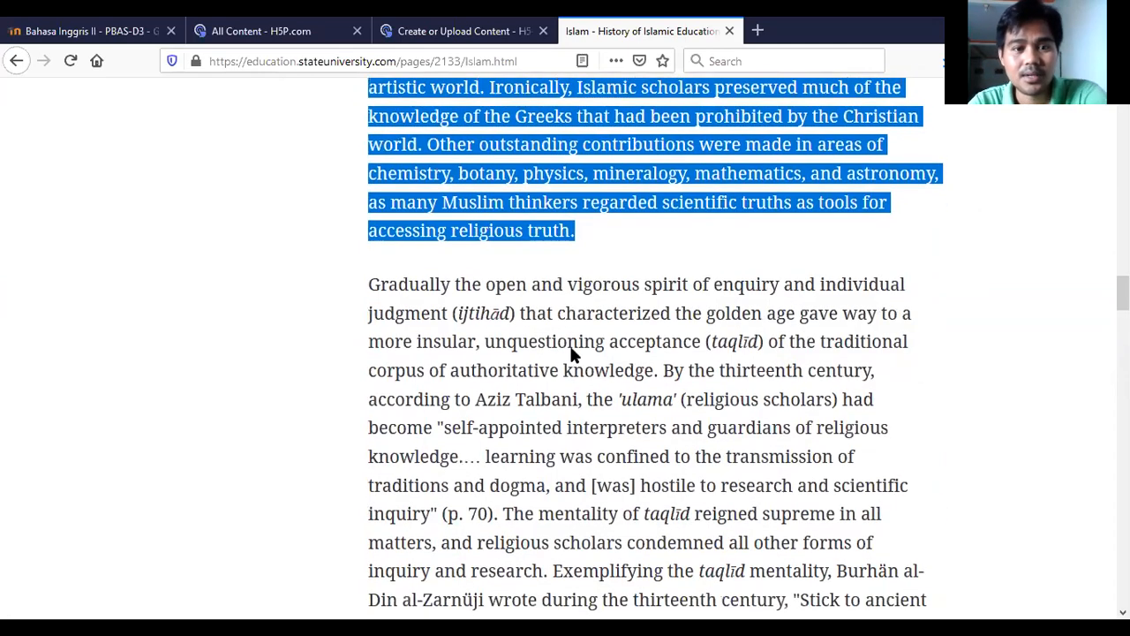
scroll(570, 353, "up", 13)
scroll(572, 353, "up", 10)
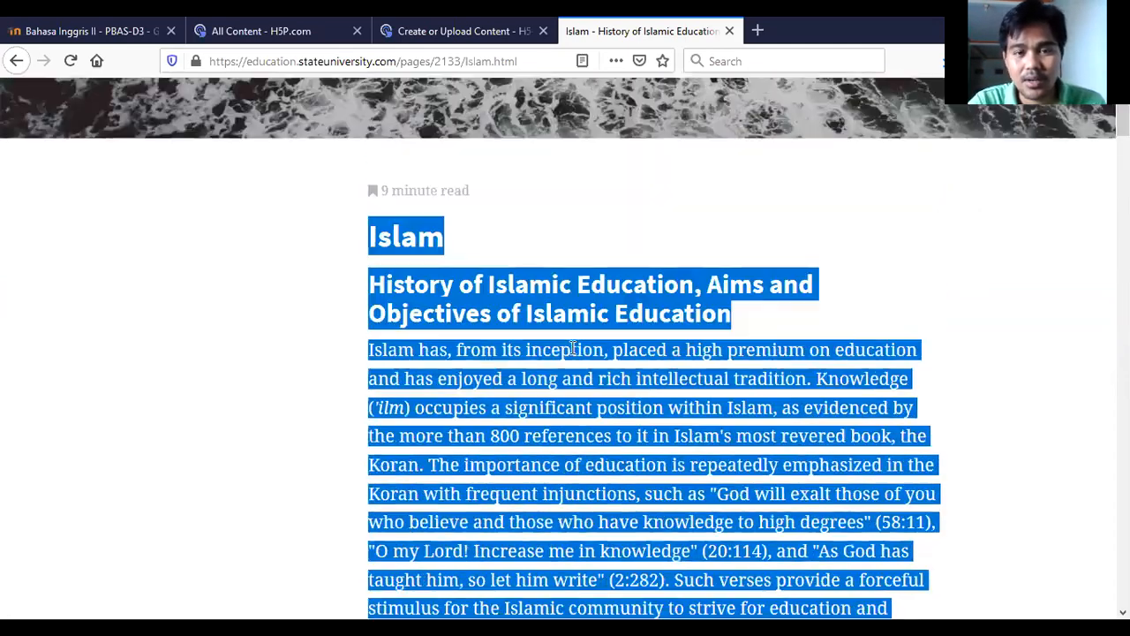
scroll(579, 373, "down", 1)
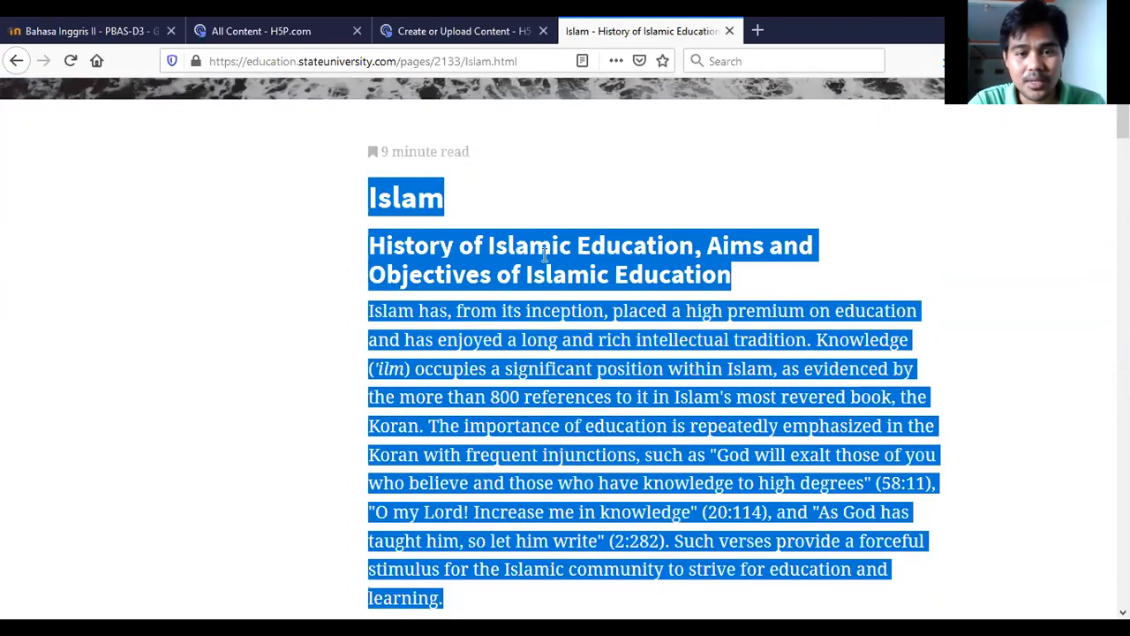
right_click(544, 256)
left_click(561, 265)
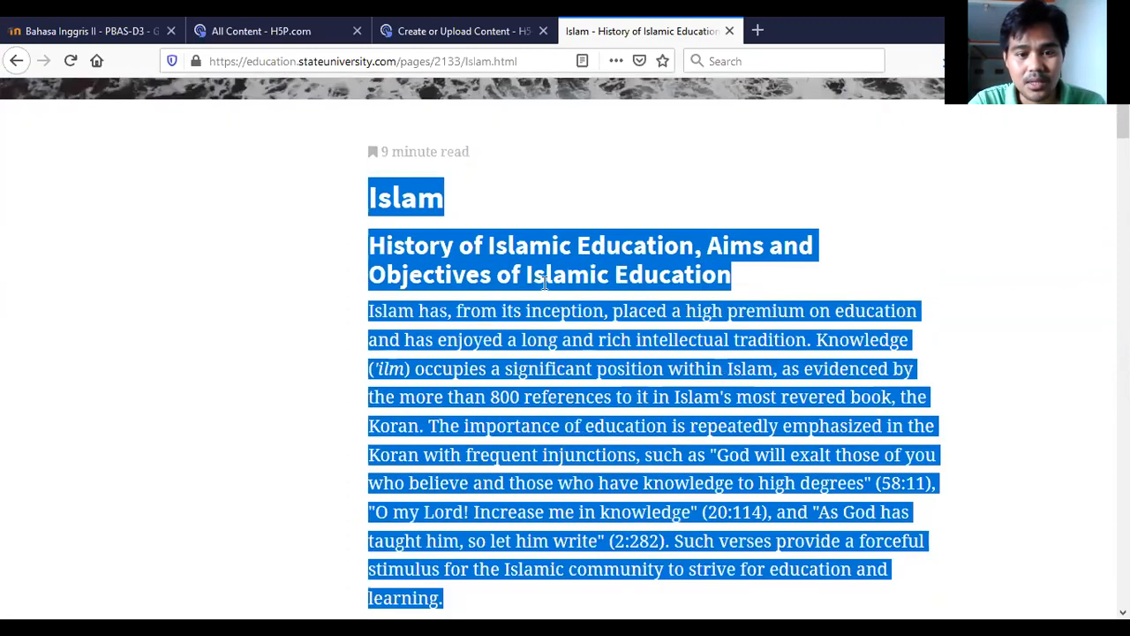
Step: Paste the copied article into the Text field of the interactive book's first content element
key("alt+Tab")
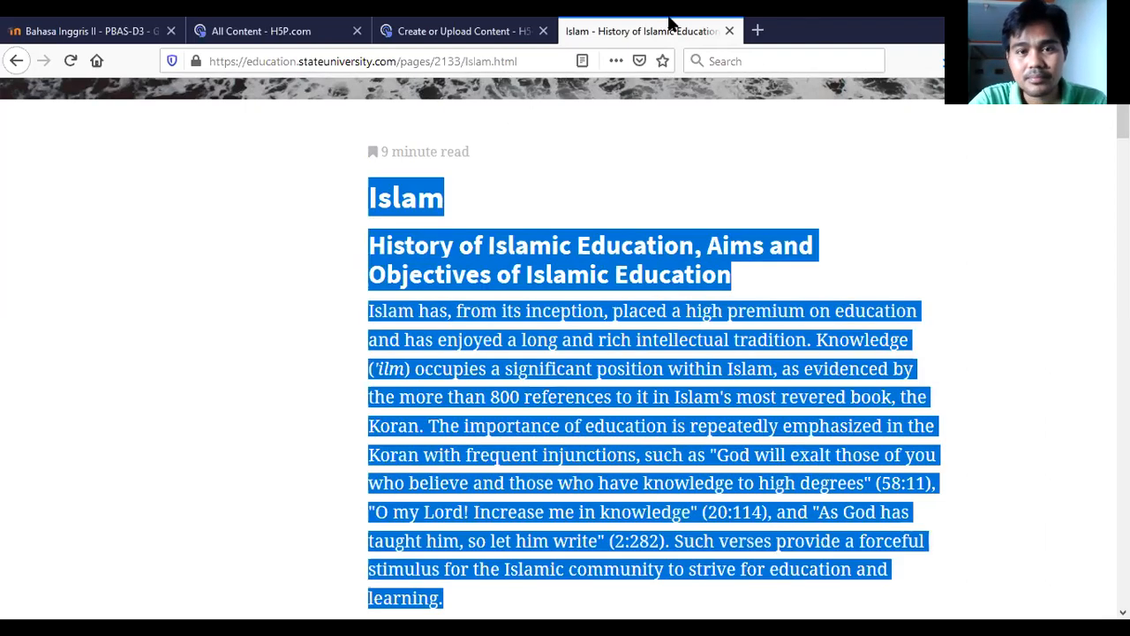
left_click(498, 40)
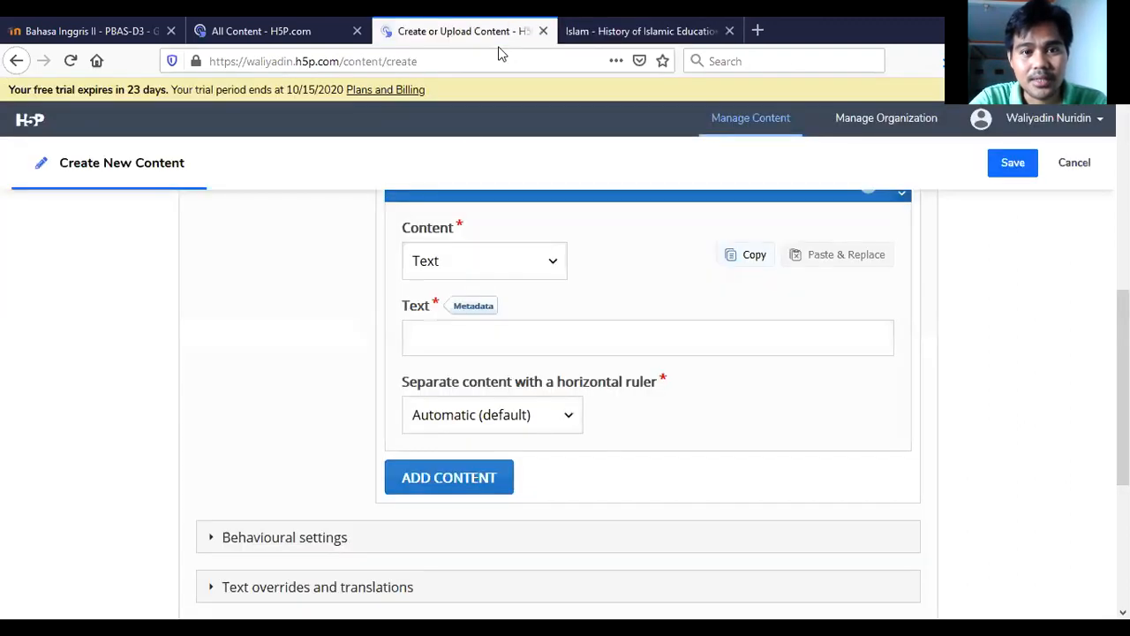
left_click(433, 339)
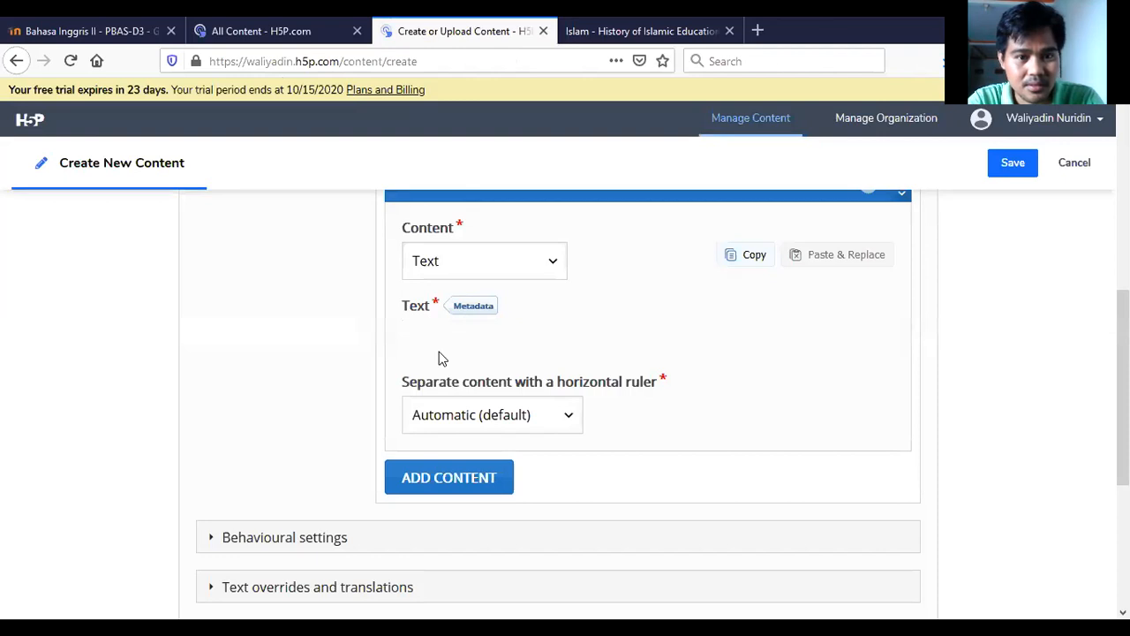
scroll(446, 347, "up", 1)
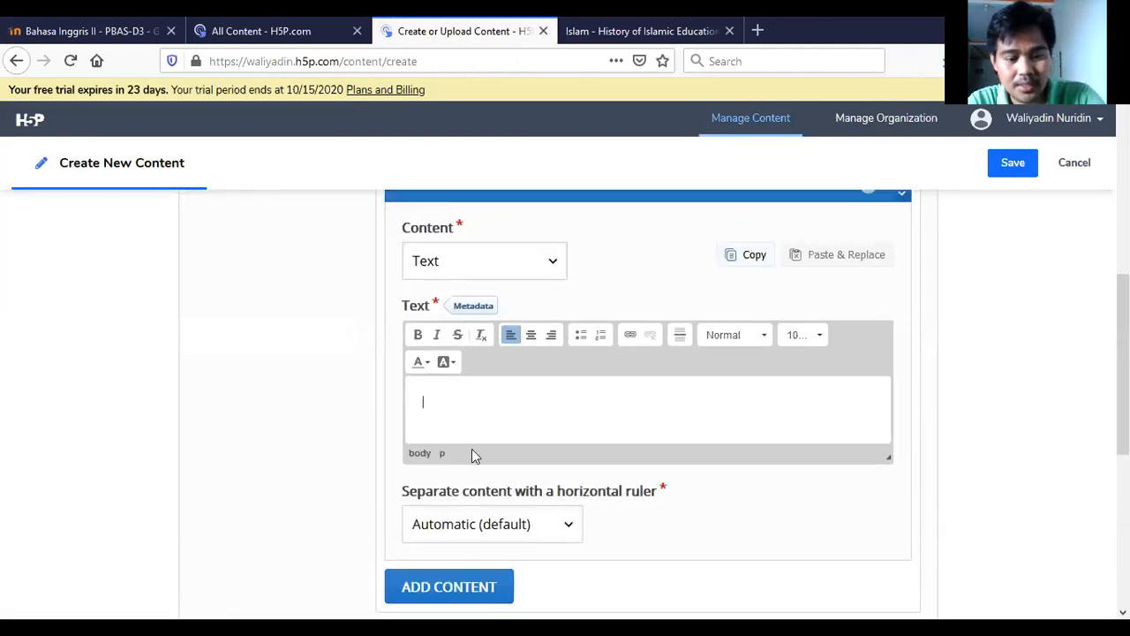
key("ctrl+v")
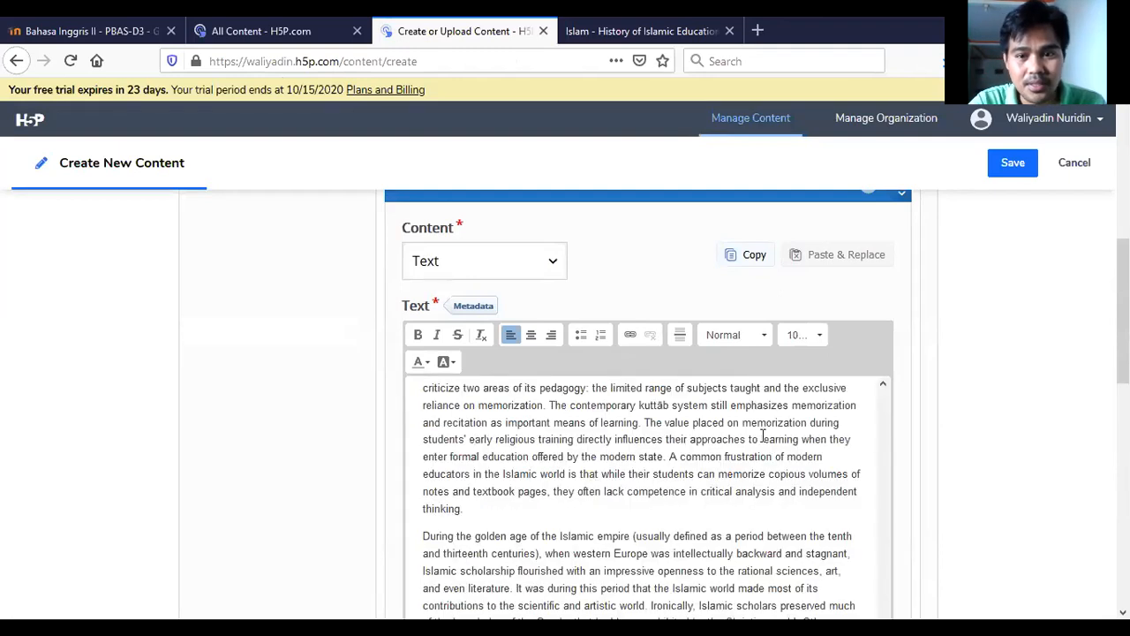
Step: Make the two heading lines, "Islam" and "History of Islamic Education, Aims and Objectives of Islamic Education", bold
scroll(828, 484, "up", 10)
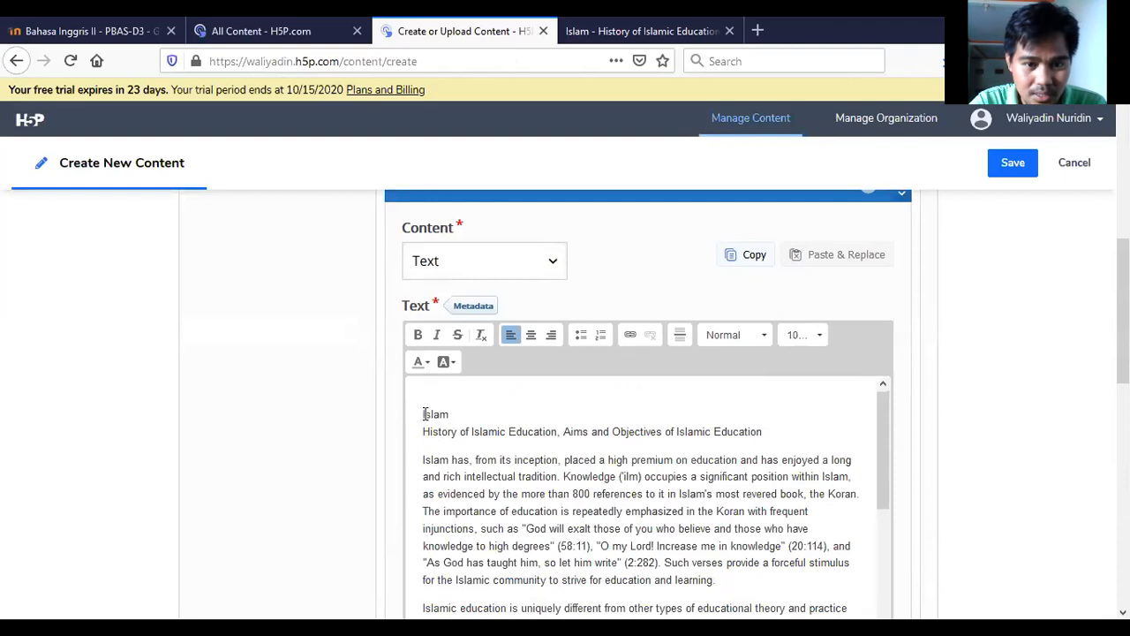
left_click_drag(419, 414, 799, 440)
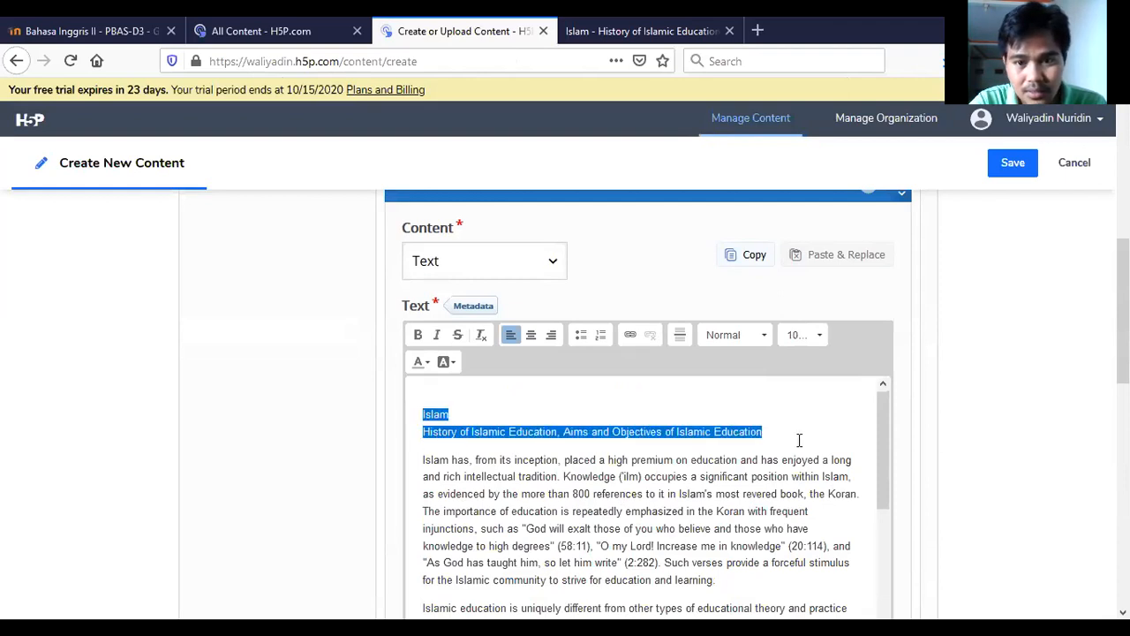
left_click(417, 334)
Step: Review the rest of the pasted text and the settings and content options below it
scroll(641, 491, "down", 5)
scroll(642, 492, "down", 5)
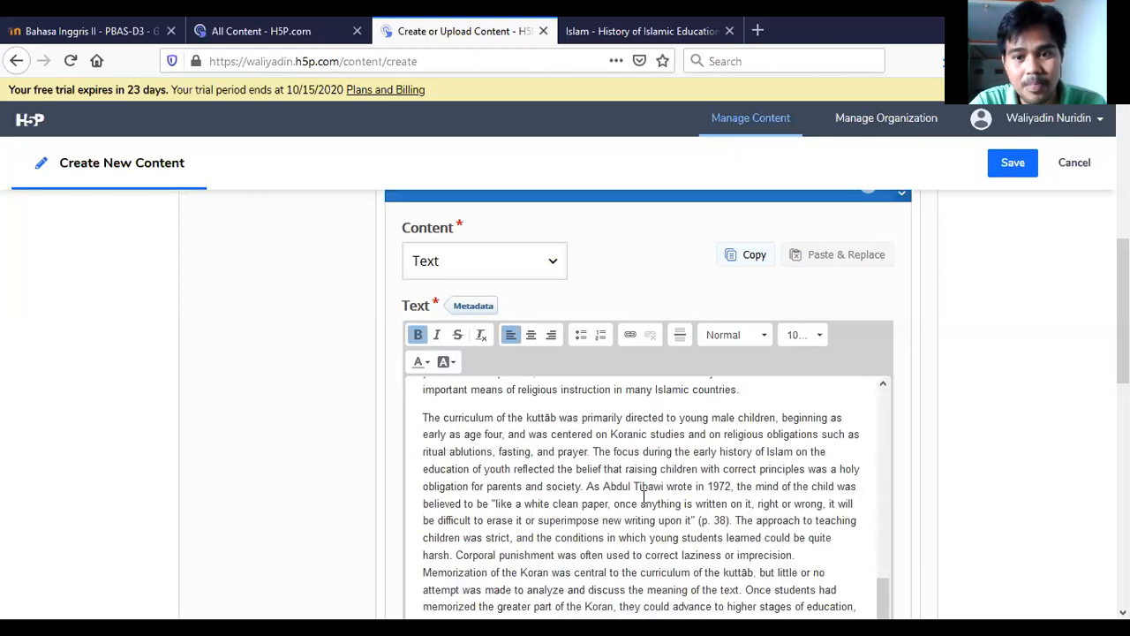
scroll(799, 386, "down", 3)
scroll(820, 381, "down", 6)
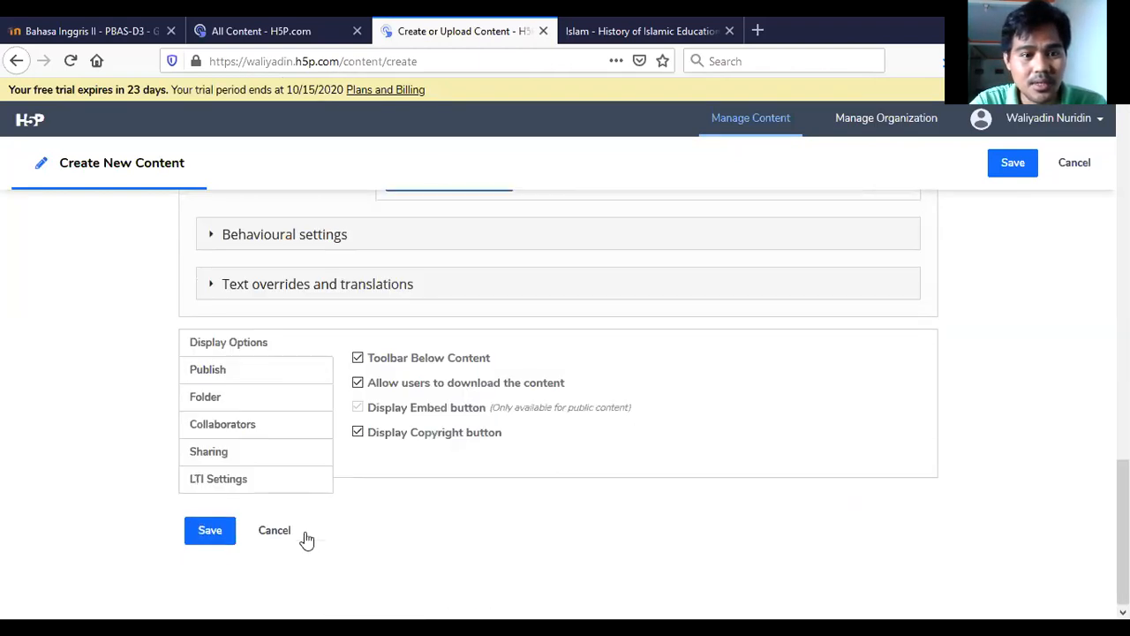
scroll(320, 550, "up", 5)
scroll(319, 547, "down", 1)
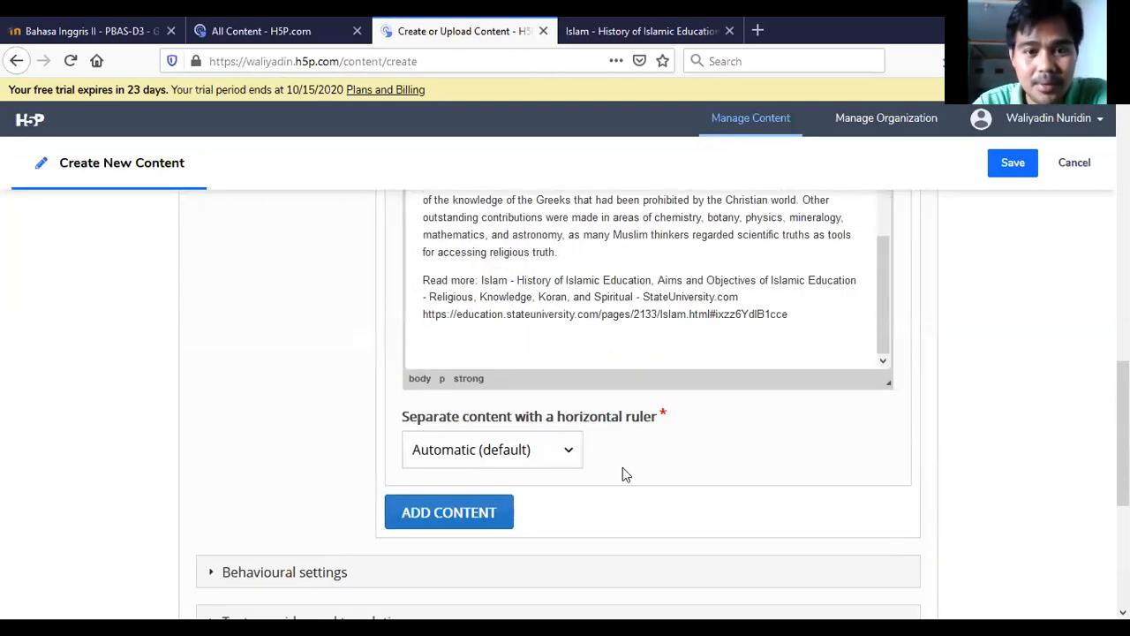
scroll(570, 359, "up", 5)
scroll(572, 357, "down", 3)
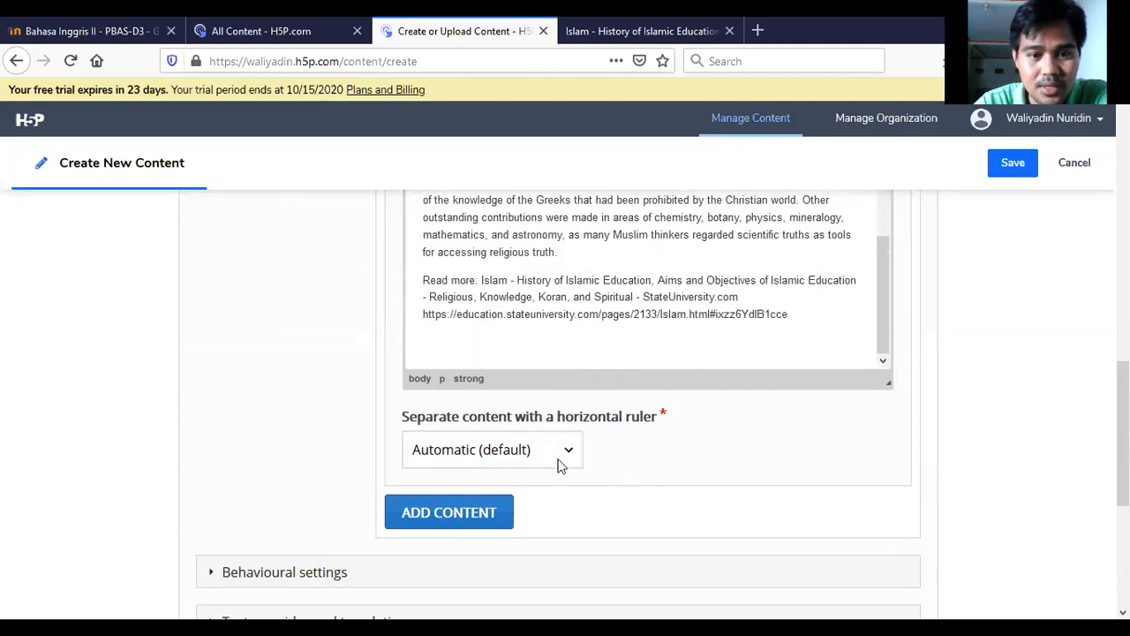
Step: Add a second content element below the article text and set its content type to True/False Question
scroll(474, 522, "down", 3)
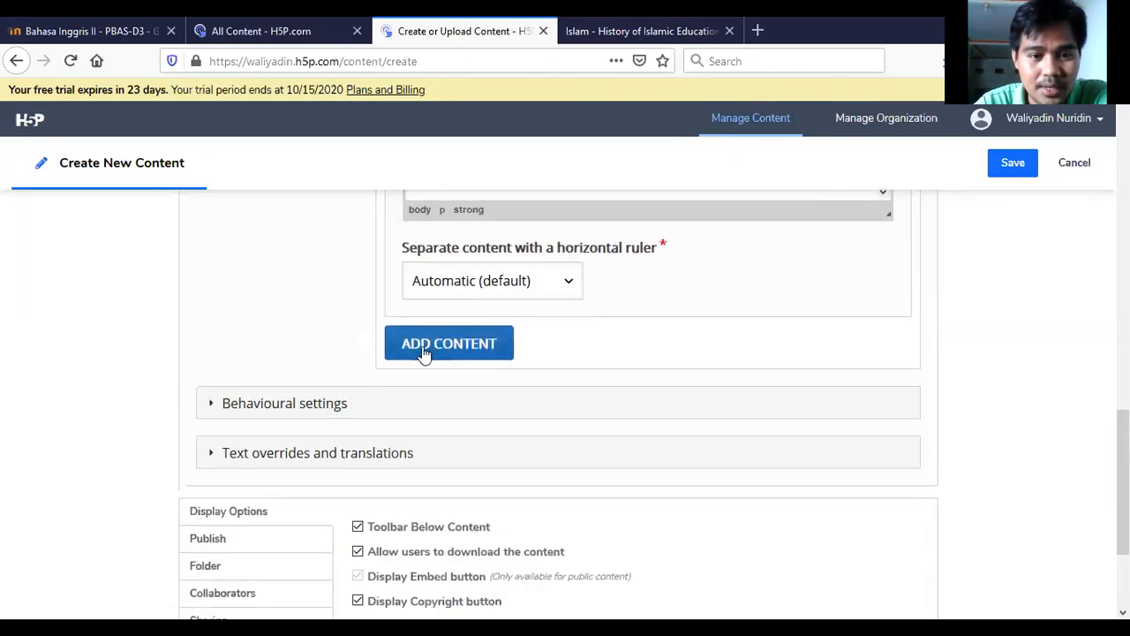
left_click(427, 349)
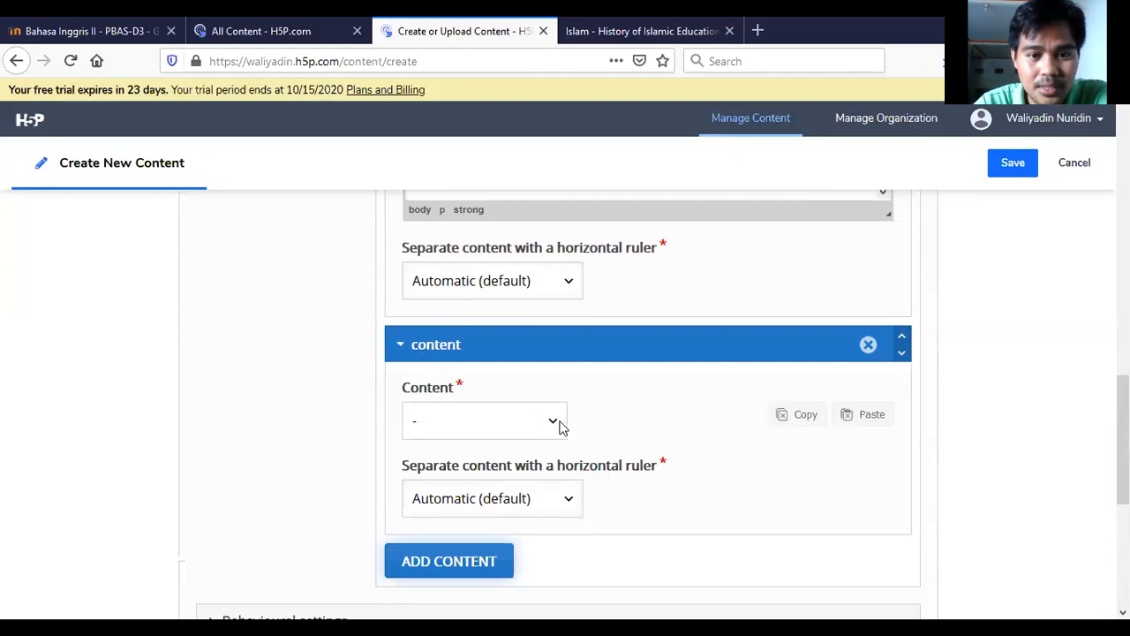
left_click(556, 422)
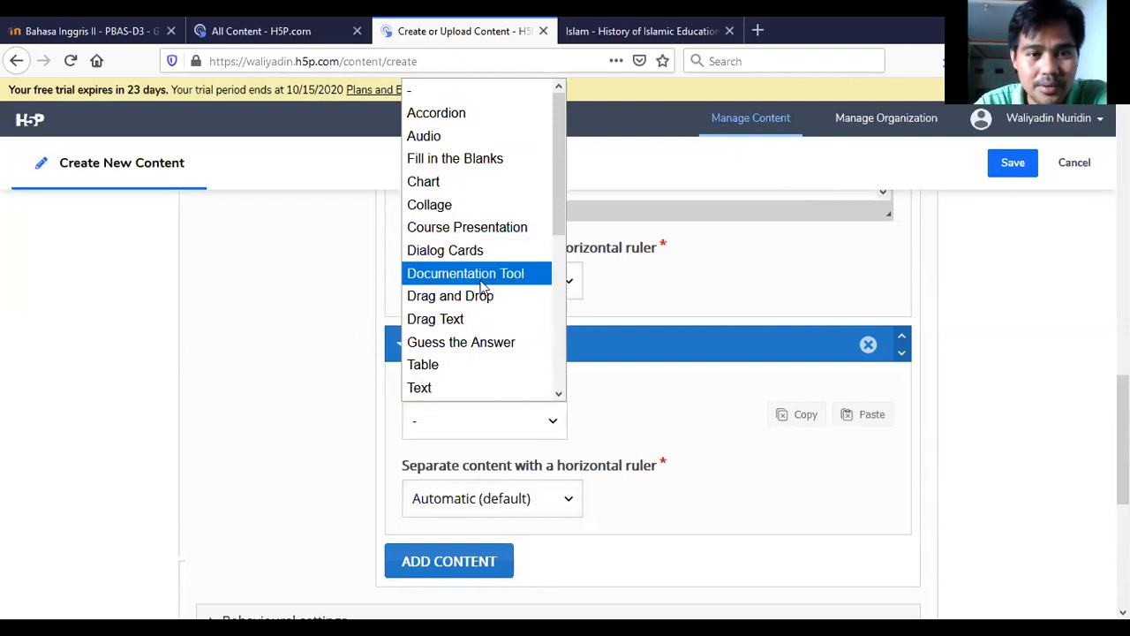
scroll(499, 177, "down", 1)
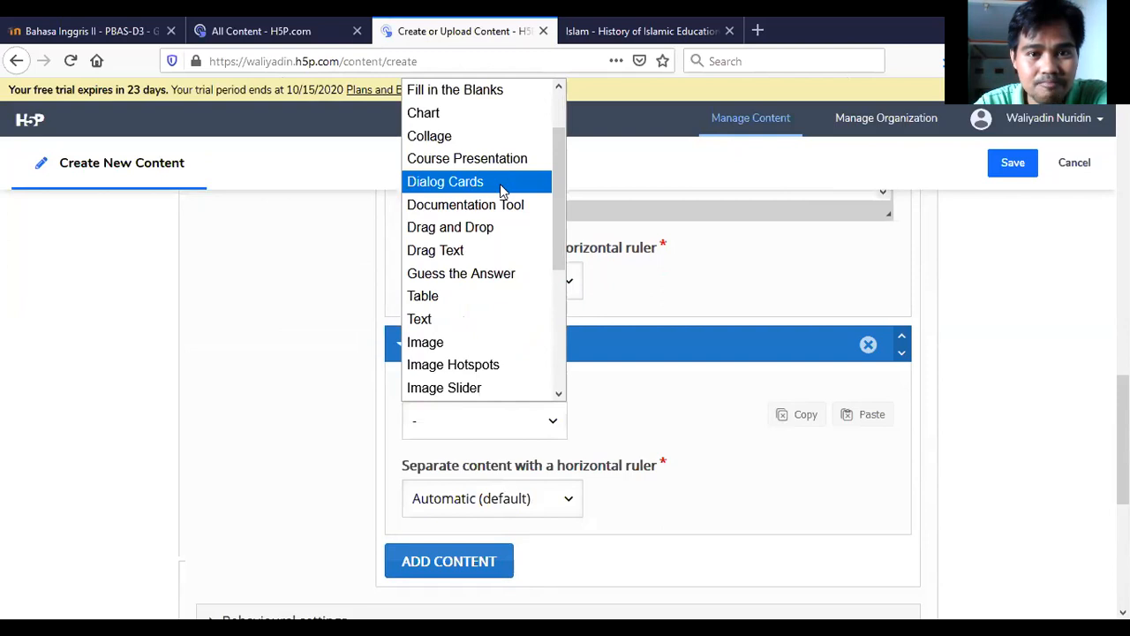
scroll(499, 184, "down", 2)
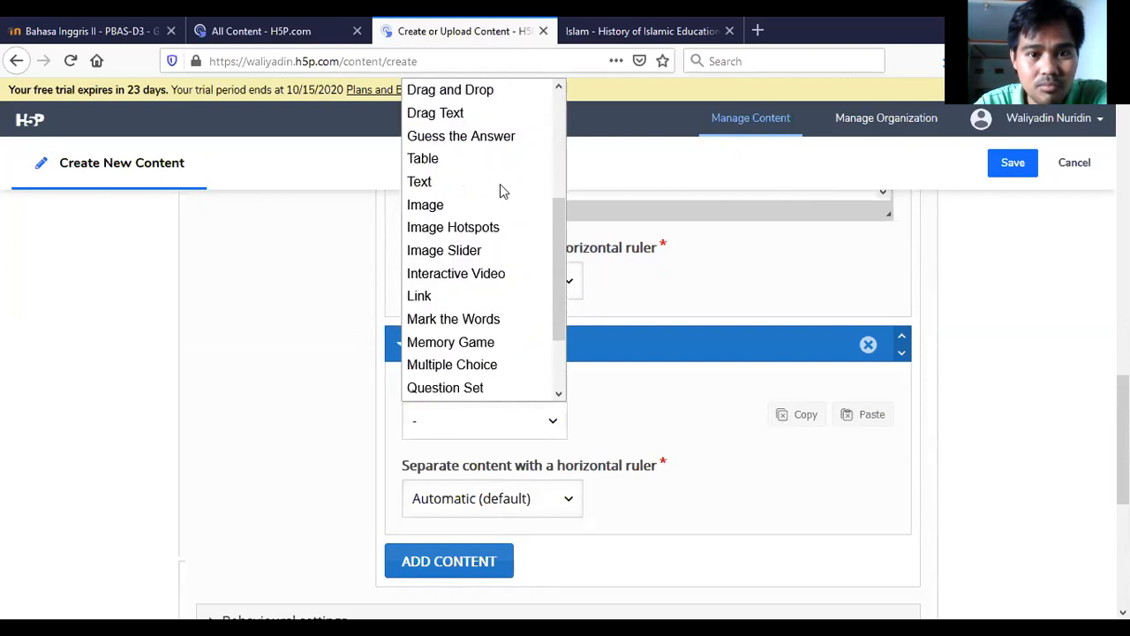
scroll(500, 183, "down", 1)
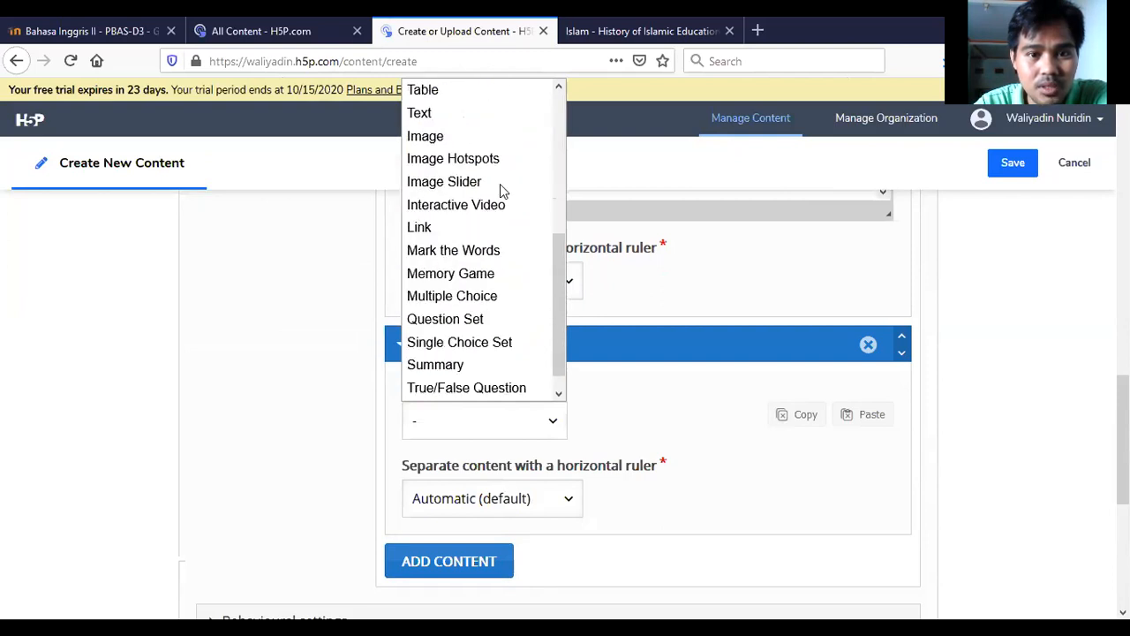
left_click(470, 388)
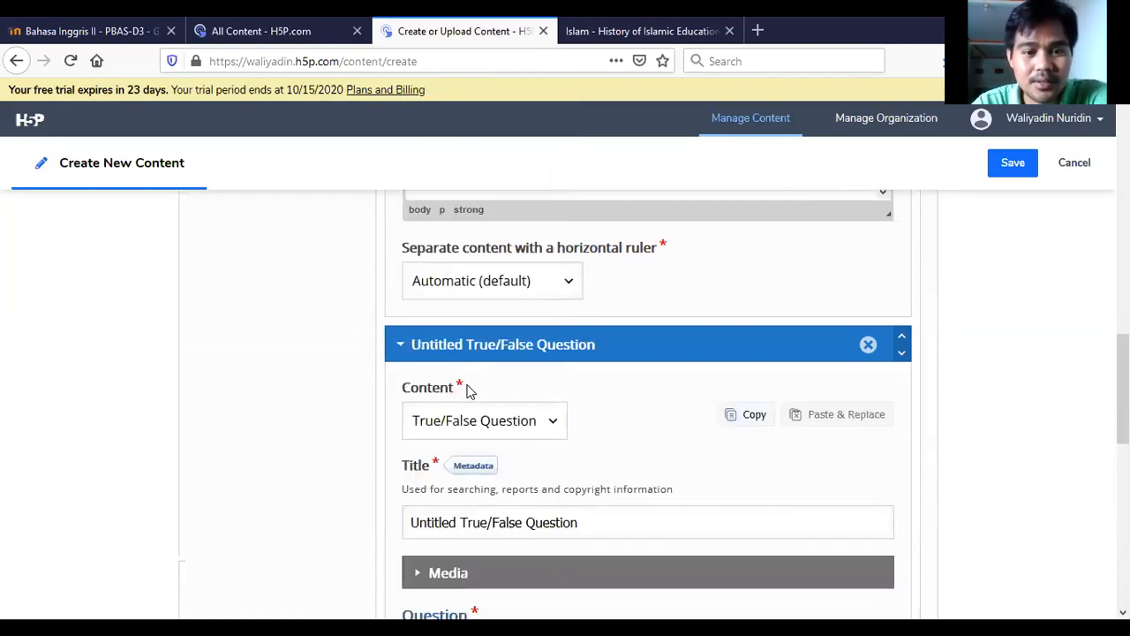
Step: Replace the default title of the new true/false question with "True/False"
scroll(571, 506, "down", 3)
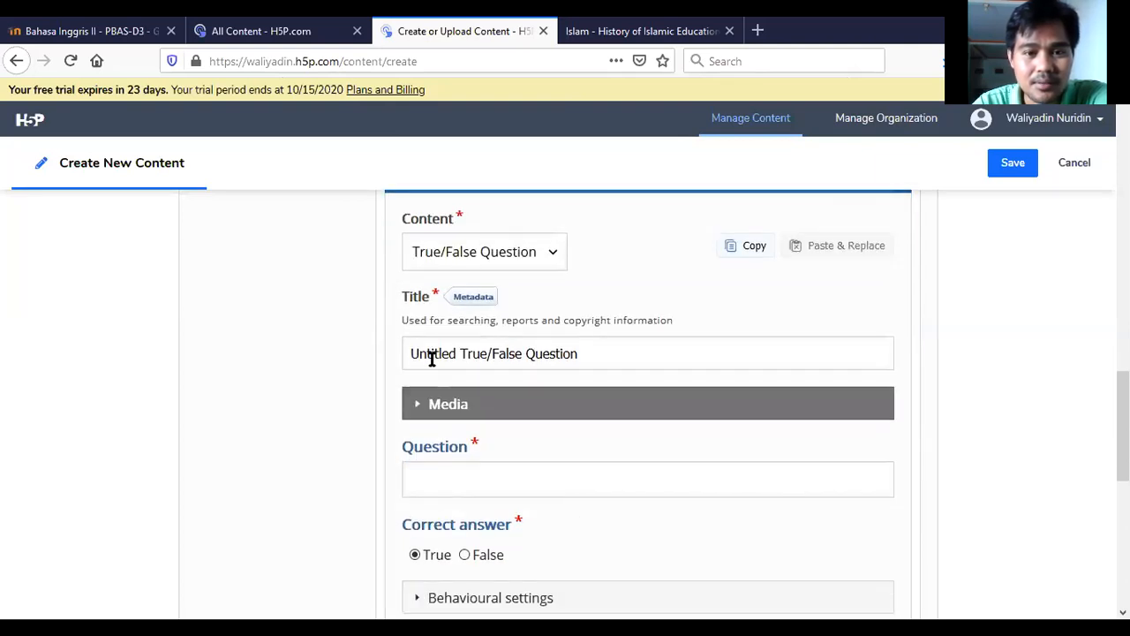
left_click(596, 350)
key("BackSpace")
key("BackSpace")
key("BackSpace")
key("BackSpace")
key("BackSpace")
key("BackSpace")
key("BackSpace")
key("BackSpace")
key("BackSpace")
key("BackSpace")
key("BackSpace")
key("BackSpace")
key("BackSpace")
key("BackSpace")
key("BackSpace")
key("BackSpace")
key("BackSpace")
key("BackSpace")
key("BackSpace")
key("BackSpace")
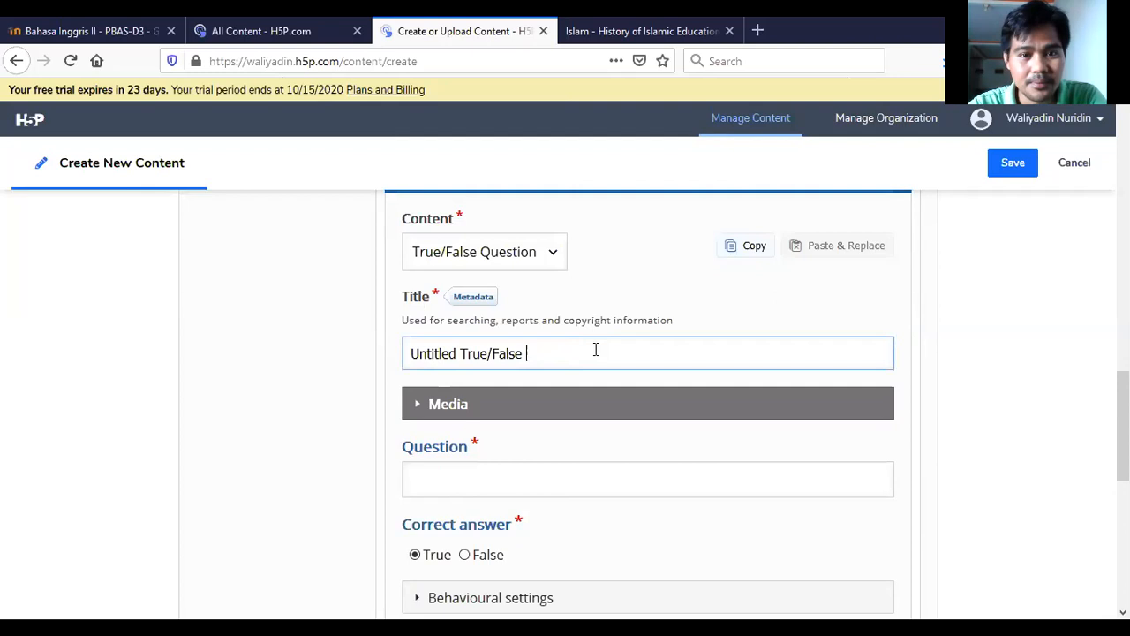
key("BackSpace")
key("BackSpace")
key("BackSpace")
key("BackSpace")
key("BackSpace")
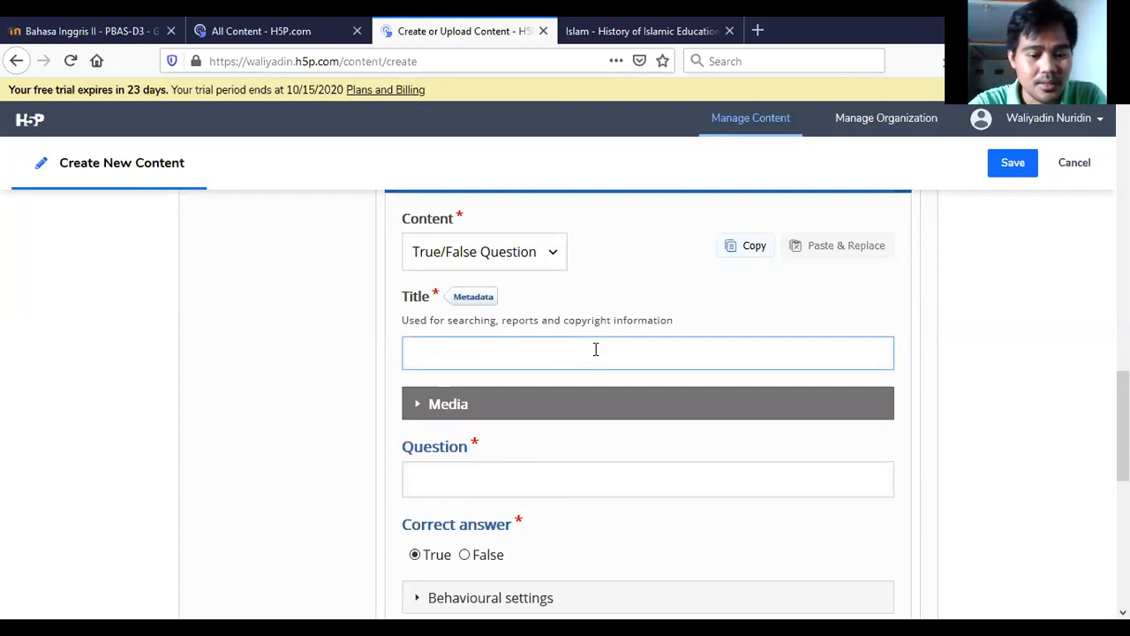
type("Tr")
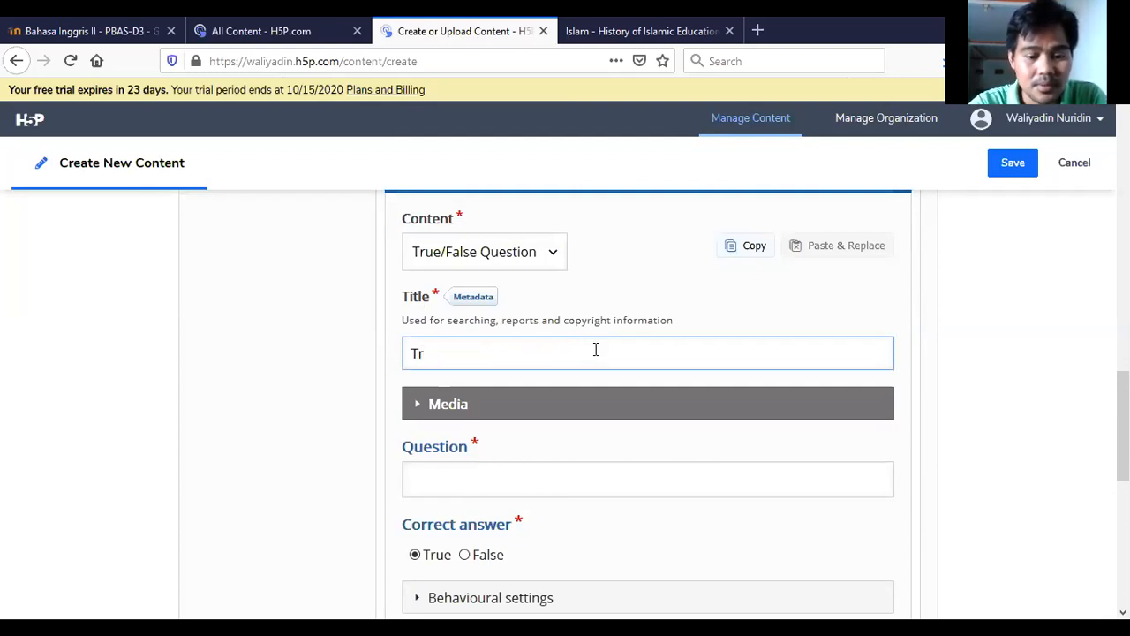
type("ue ")
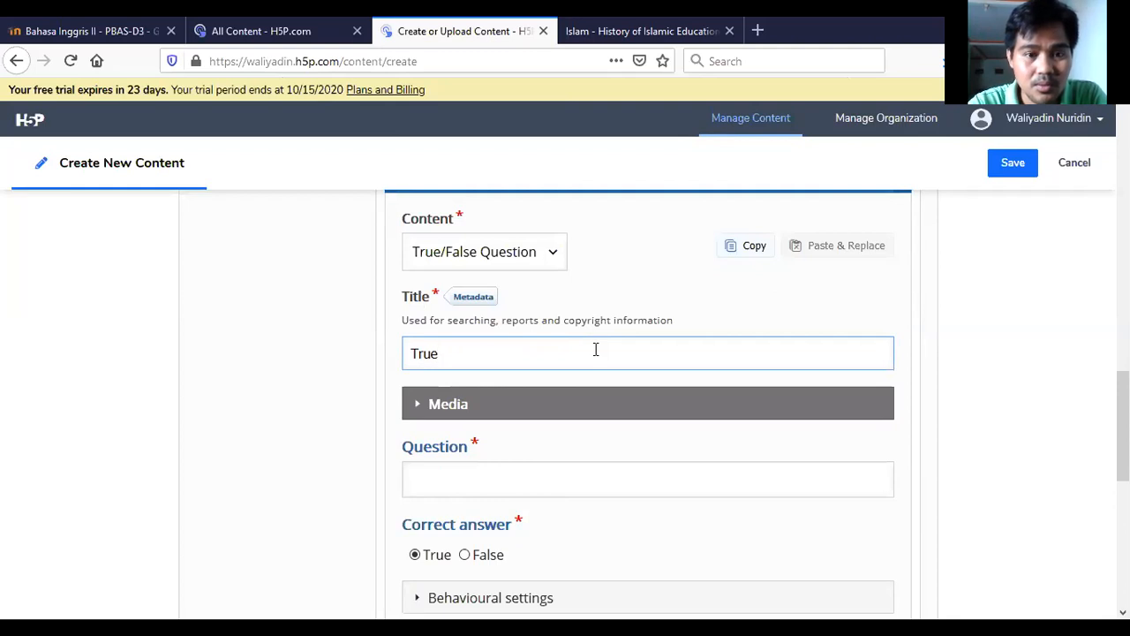
type("False")
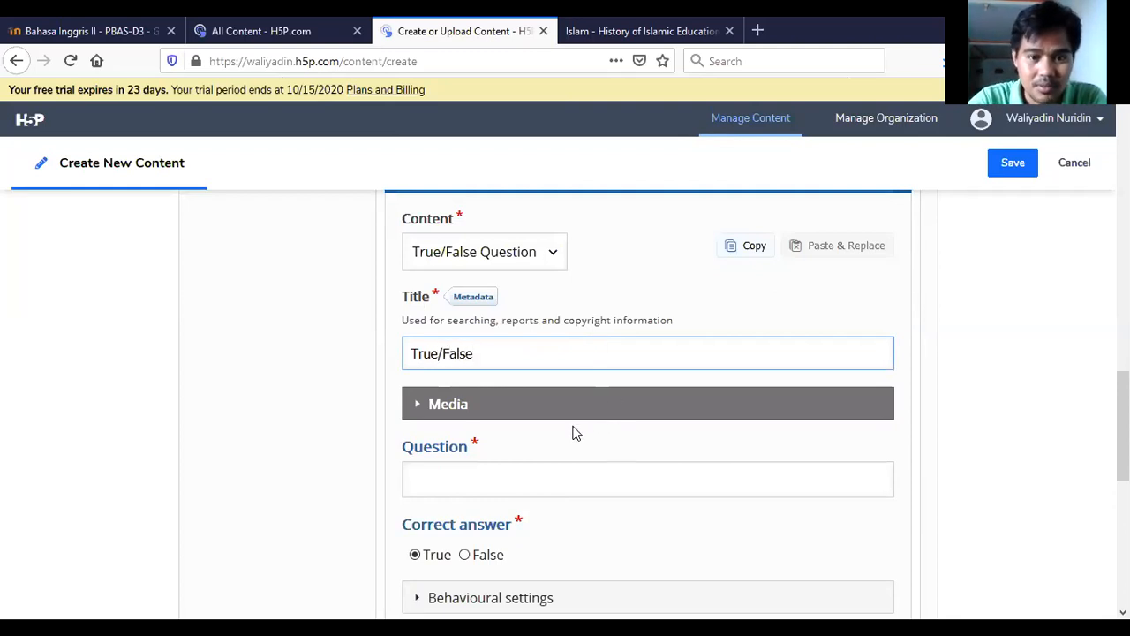
scroll(575, 433, "down", 1)
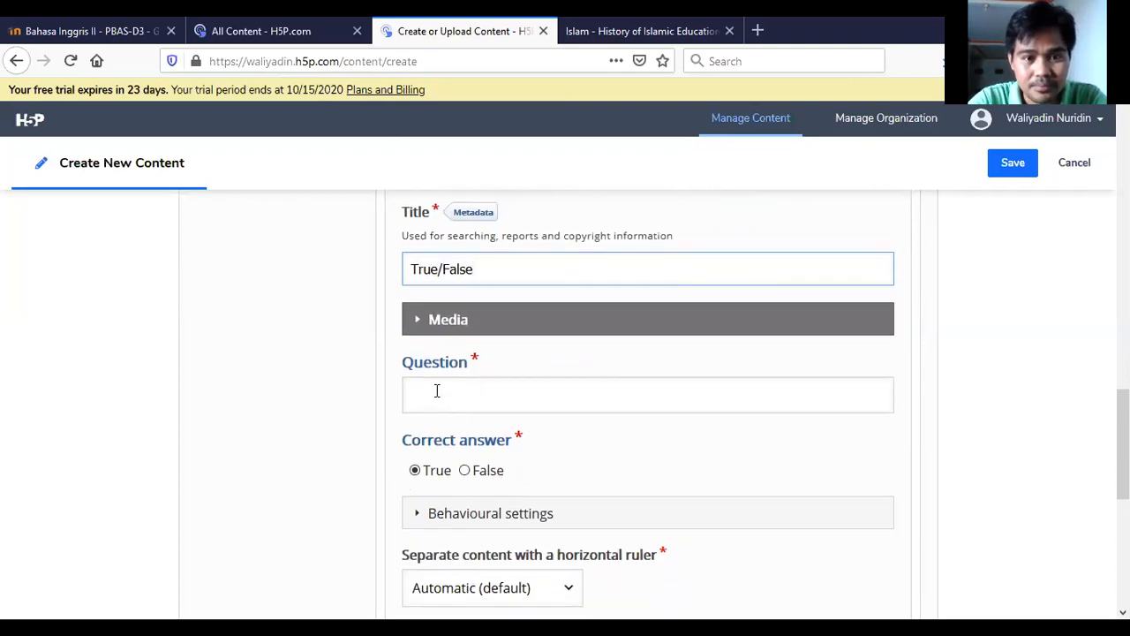
key("ctrl+v")
key("ctrl+z")
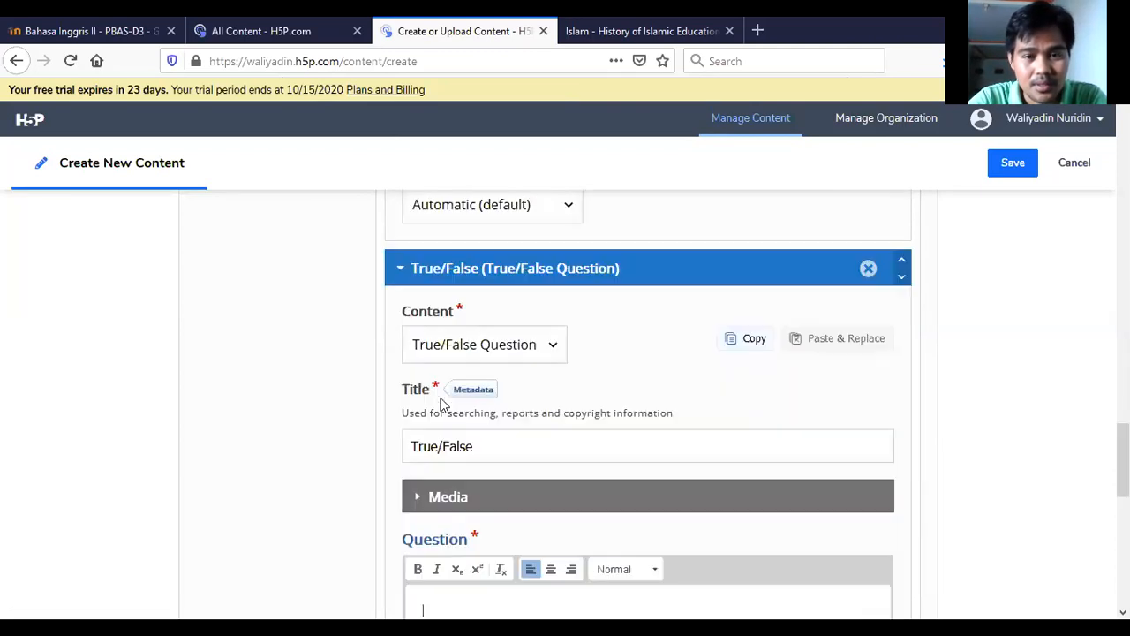
scroll(439, 402, "down", 3)
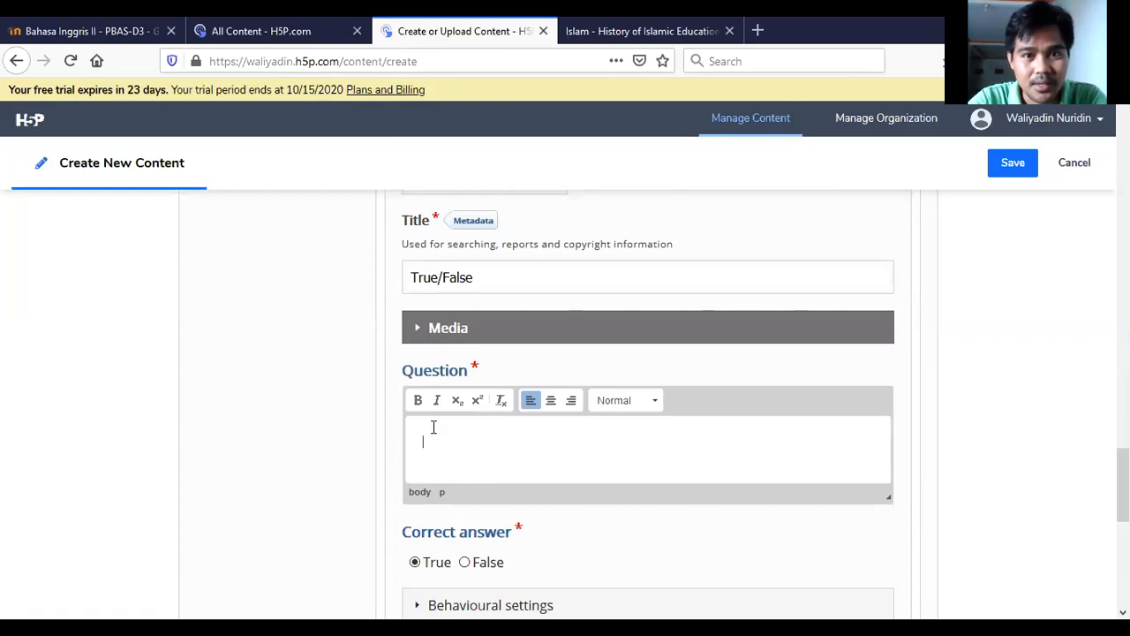
Step: Copy the web article's opening sentence, from "Islam has, from its inception" through "rich intellectual tradition"
key("ctrl+Tab")
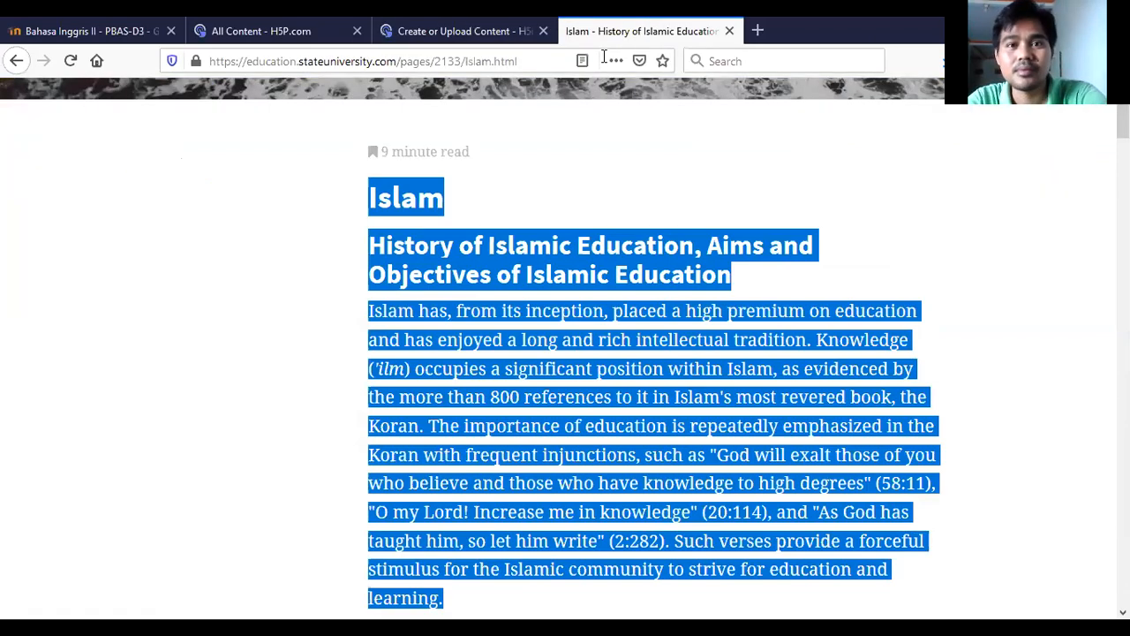
left_click(829, 280)
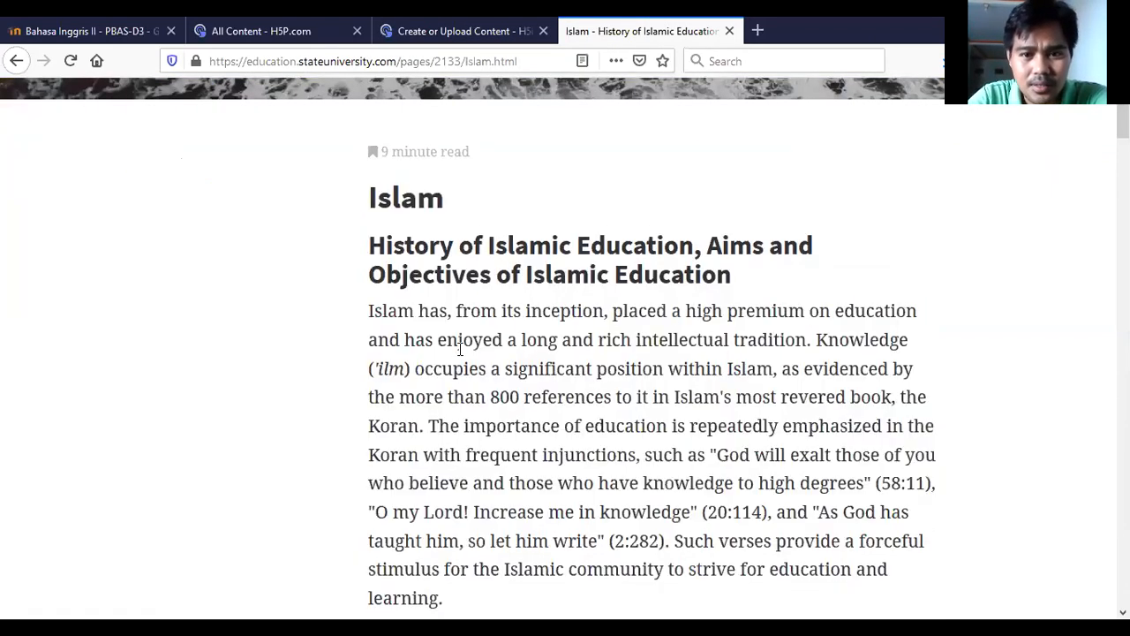
left_click_drag(371, 310, 807, 340)
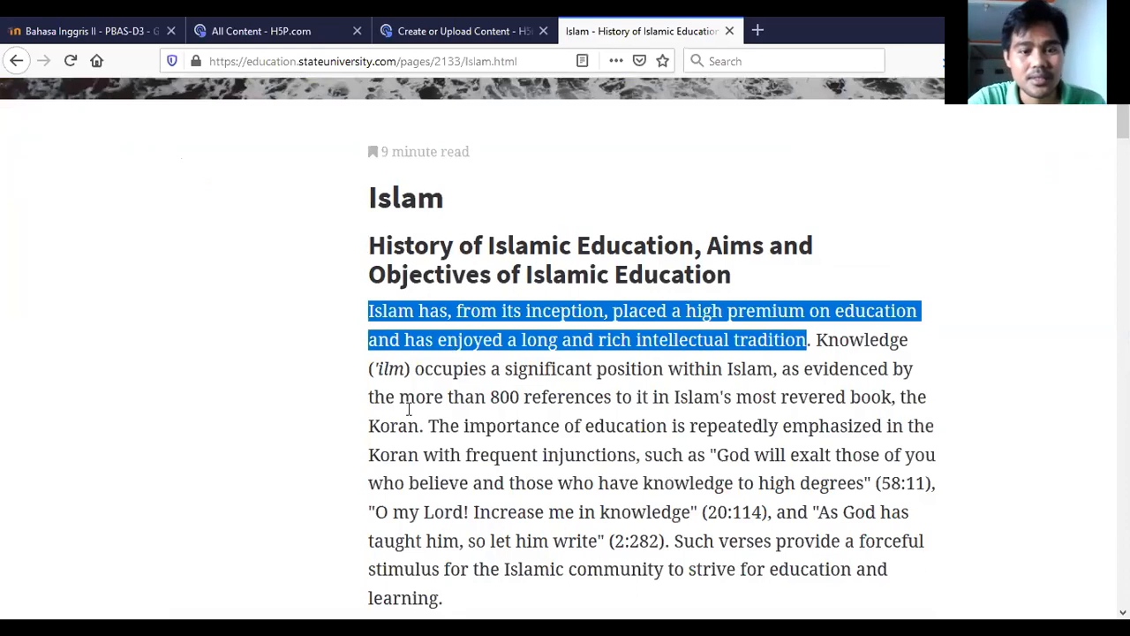
key("alt+Tab")
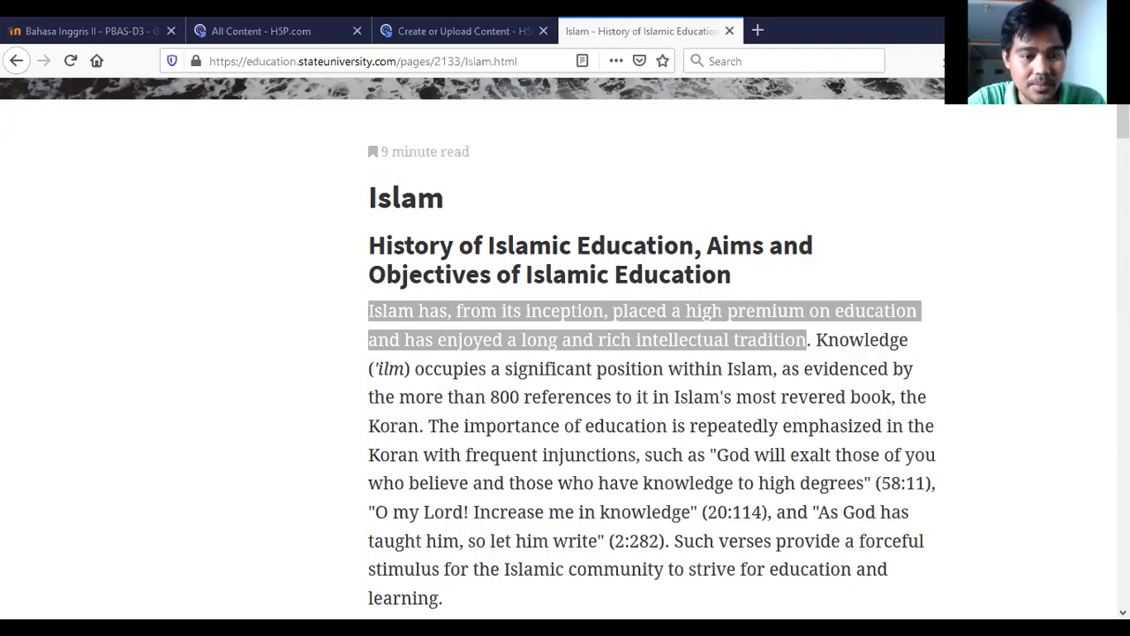
Step: Paste the copied opening sentence into the Question field of the True/False element
left_click(449, 33)
scroll(447, 372, "down", 2)
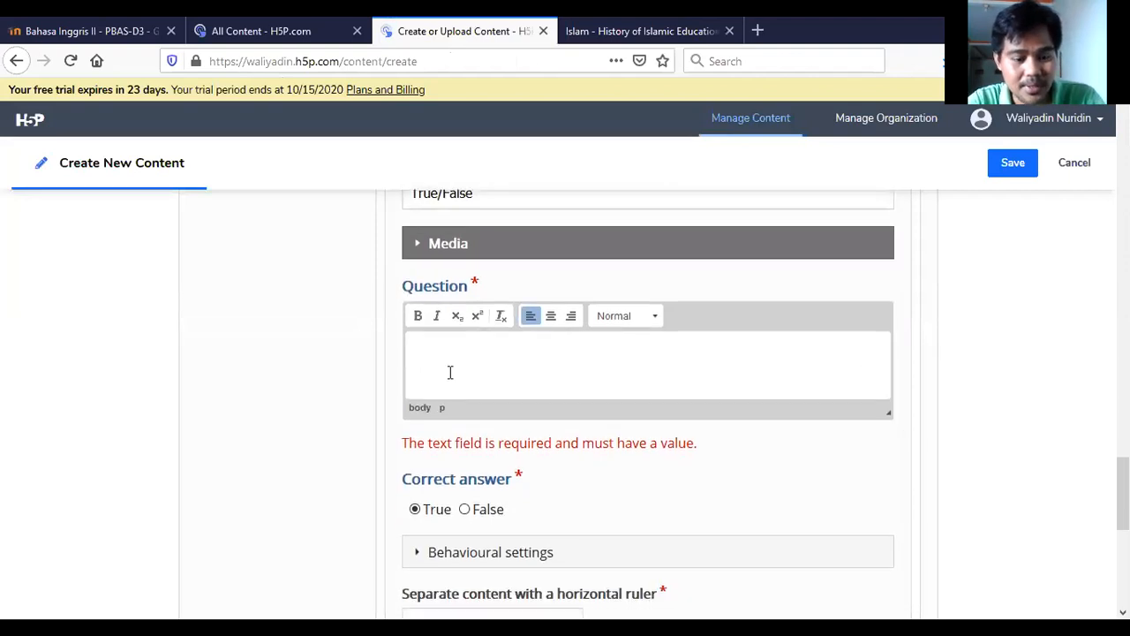
left_click(449, 373)
type("Islam has, from its inception, placed a high premium on education and has enjoyed a long and rich intellectual tradition  Read more: Islam - History of Islamic Education, Aims and Objectives of Islamic Education - Religious, Knowledge, Koran, and Spiritual - StateUniversity.com https://education.stateuniversity.com/pages/2133/Islam.html#ixzz6YdldZpiS")
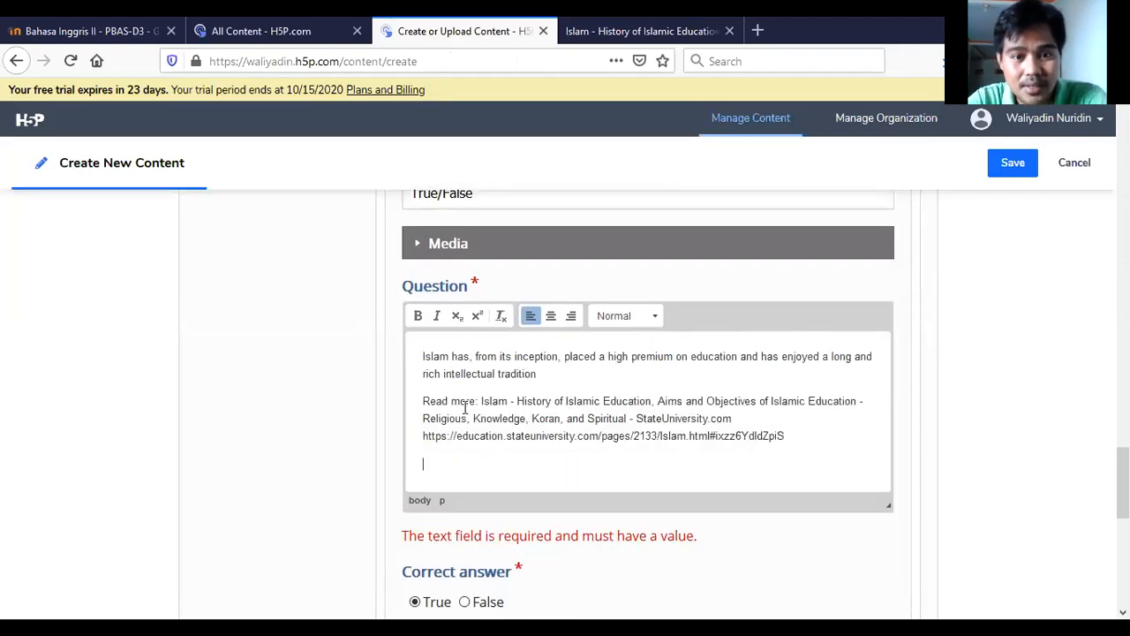
Step: Review the True/False element's question text, correct answer choice and the settings below it
scroll(532, 435, "up", 4)
scroll(532, 435, "down", 4)
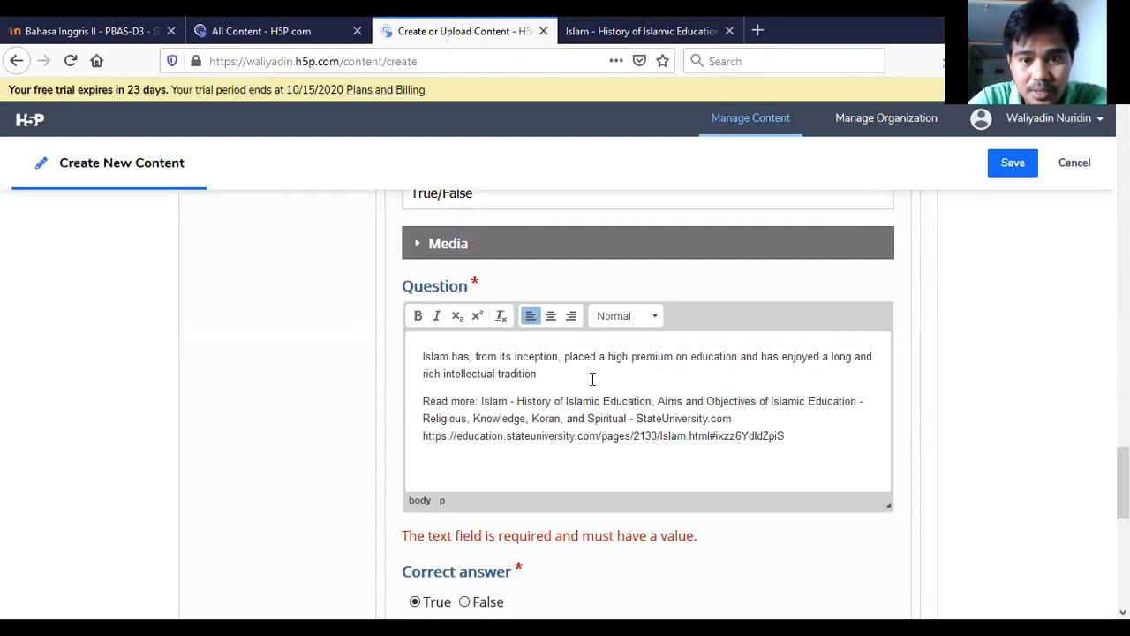
scroll(583, 441, "down", 4)
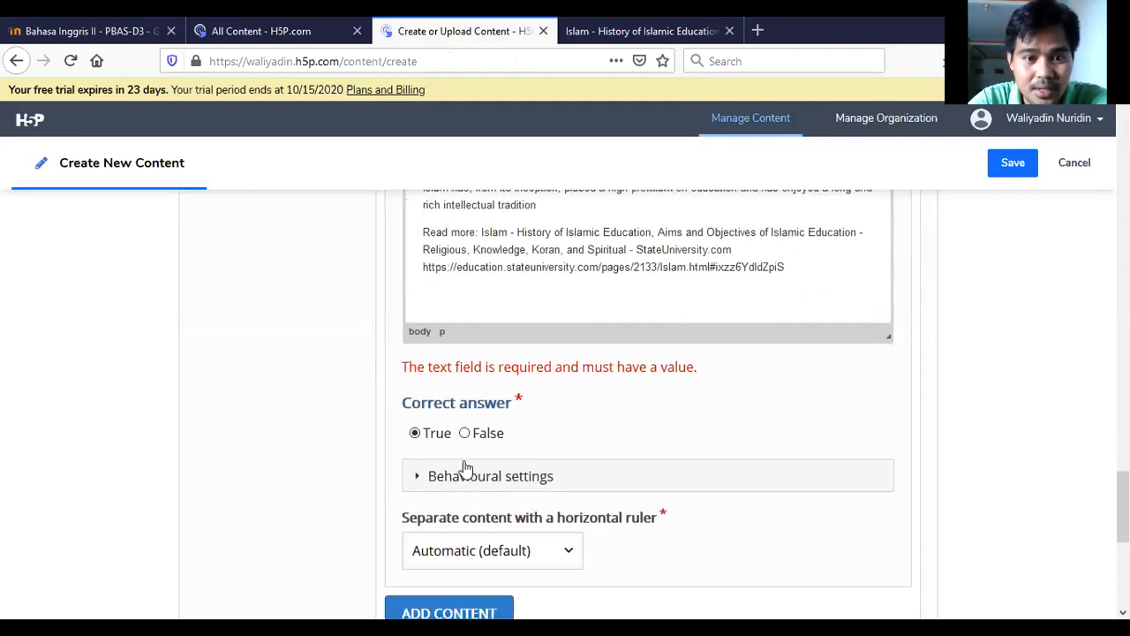
scroll(436, 434, "down", 4)
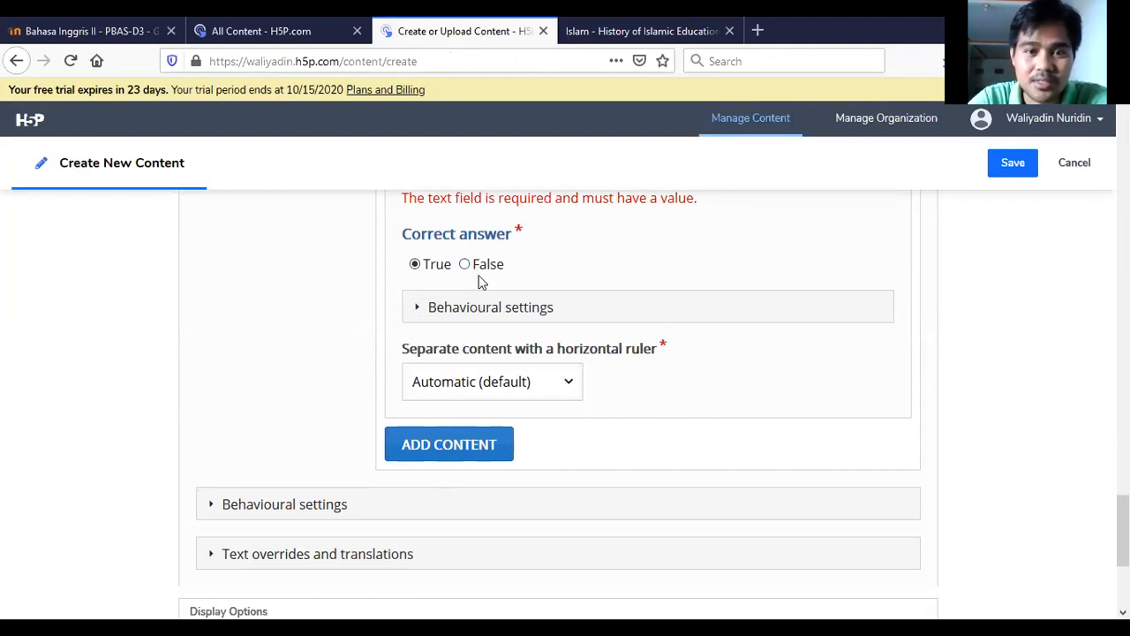
scroll(492, 302, "up", 1)
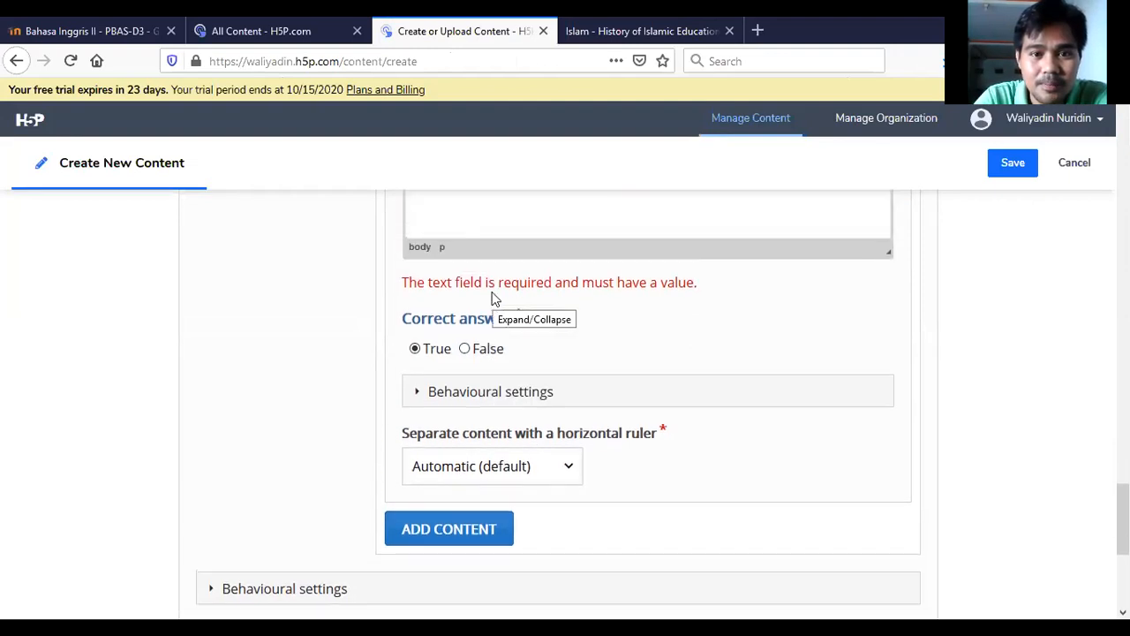
scroll(494, 307, "down", 3)
scroll(500, 334, "up", 5)
scroll(500, 331, "up", 4)
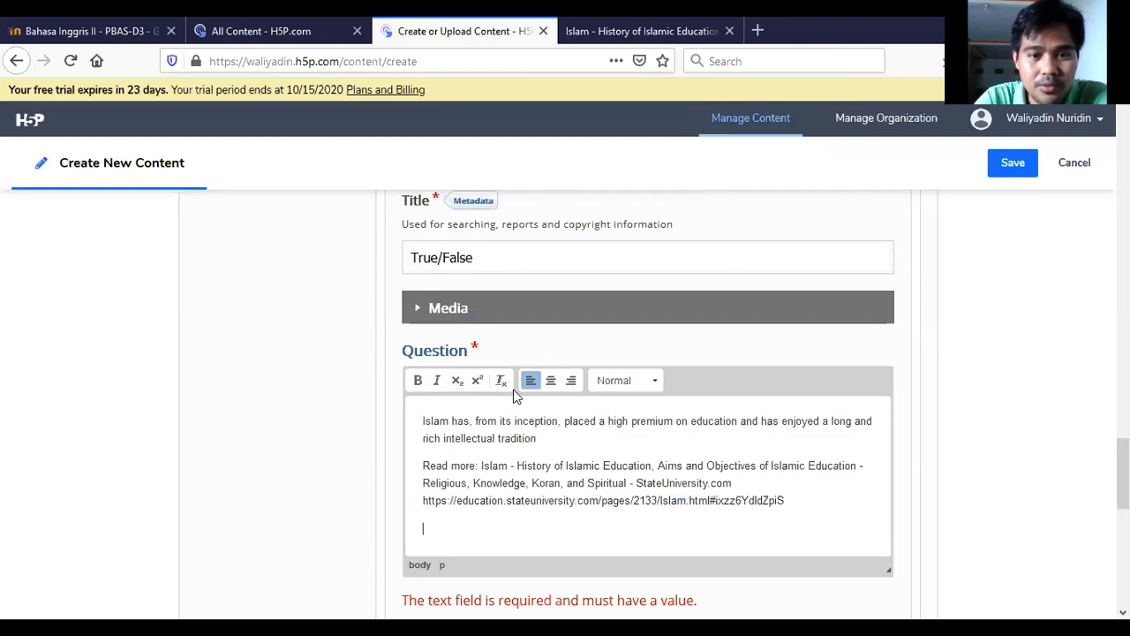
scroll(486, 468, "down", 3)
scroll(492, 397, "down", 3)
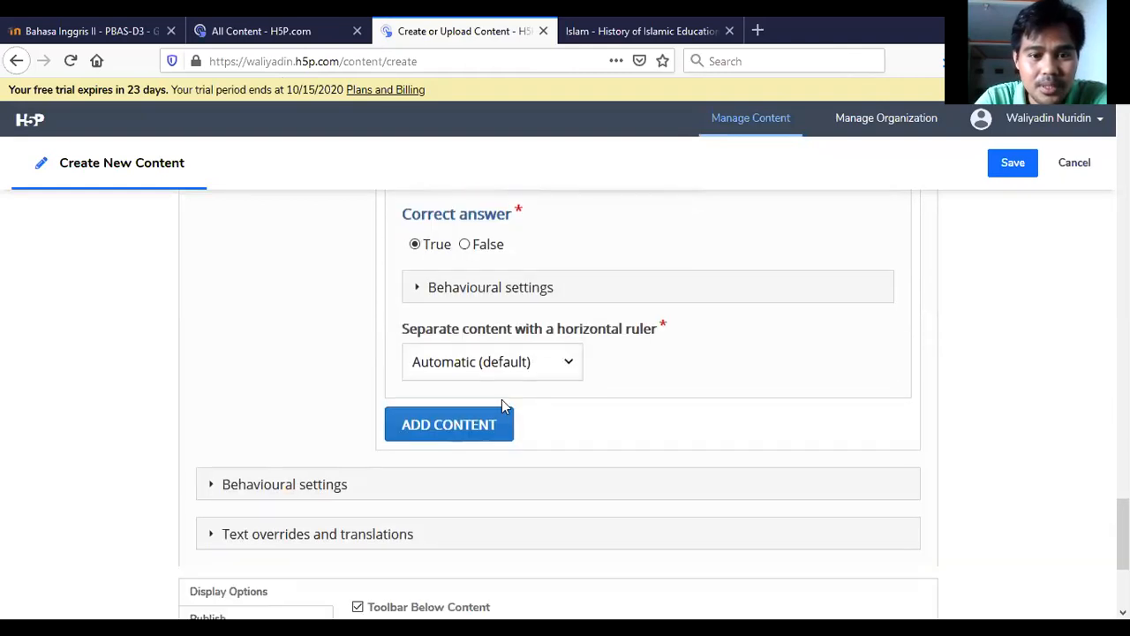
scroll(432, 428, "down", 1)
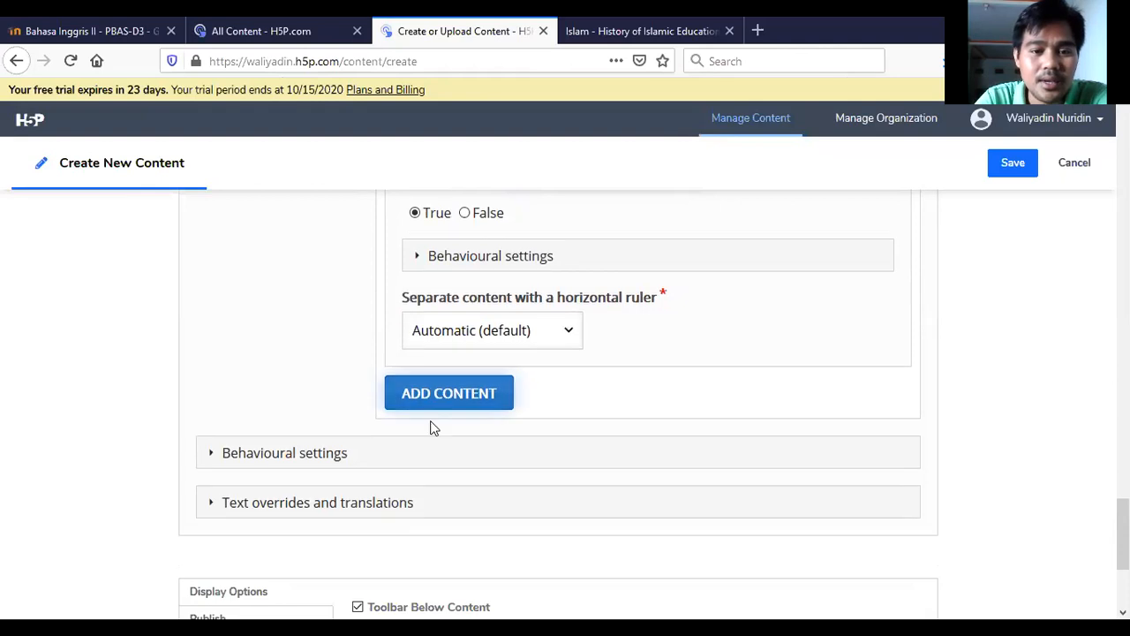
scroll(569, 375, "up", 6)
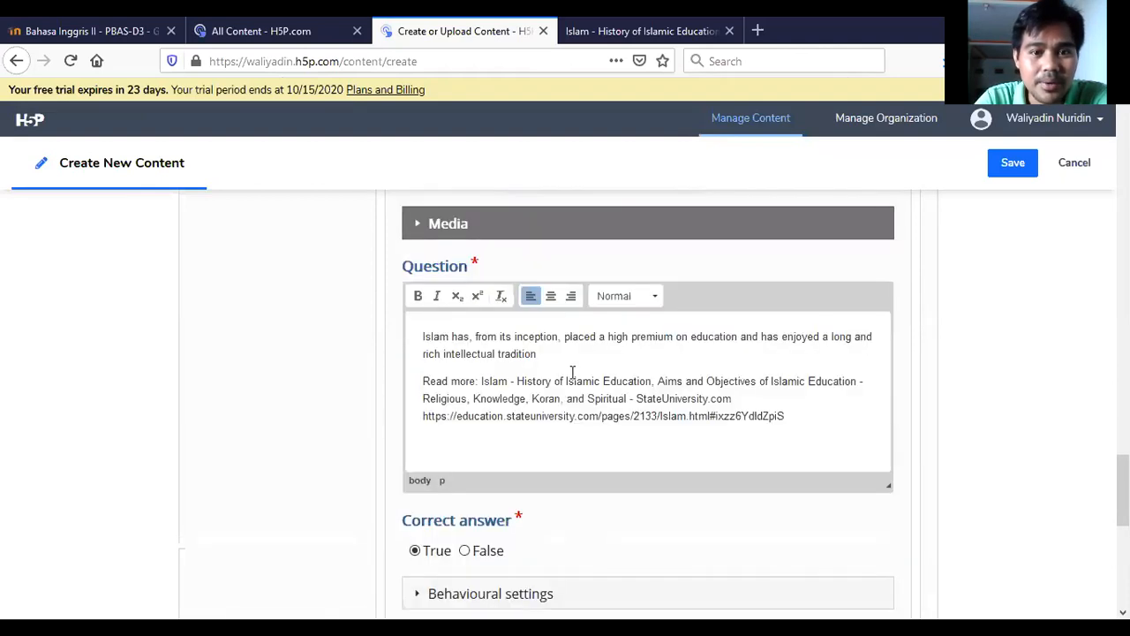
Step: Add another content element to the page below the True/False question
scroll(572, 376, "down", 4)
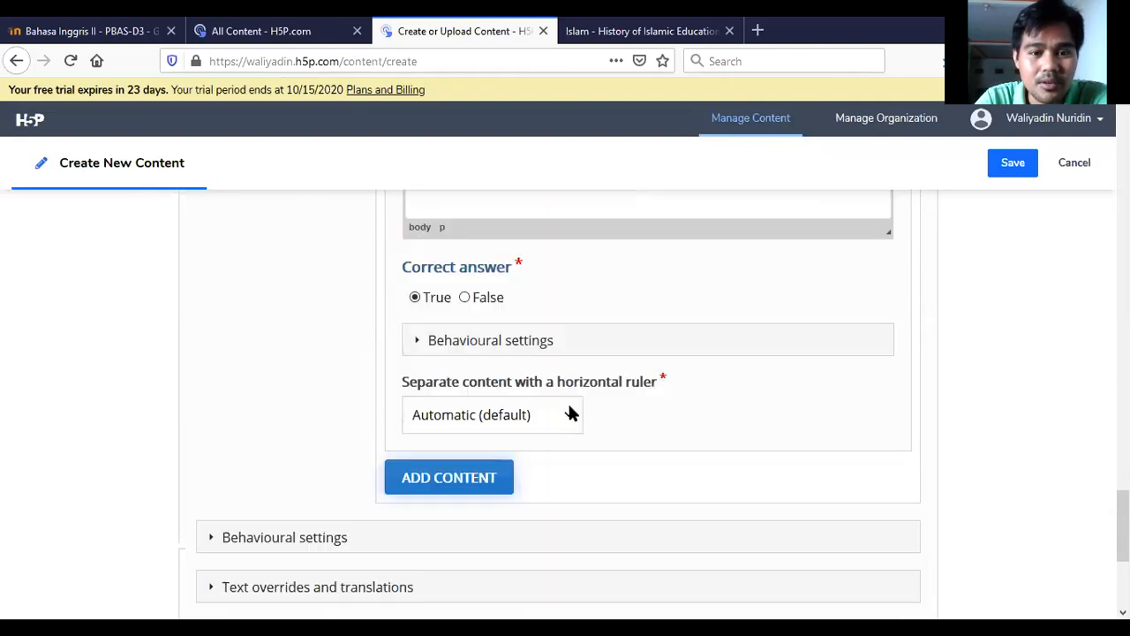
left_click(468, 478)
scroll(498, 467, "down", 4)
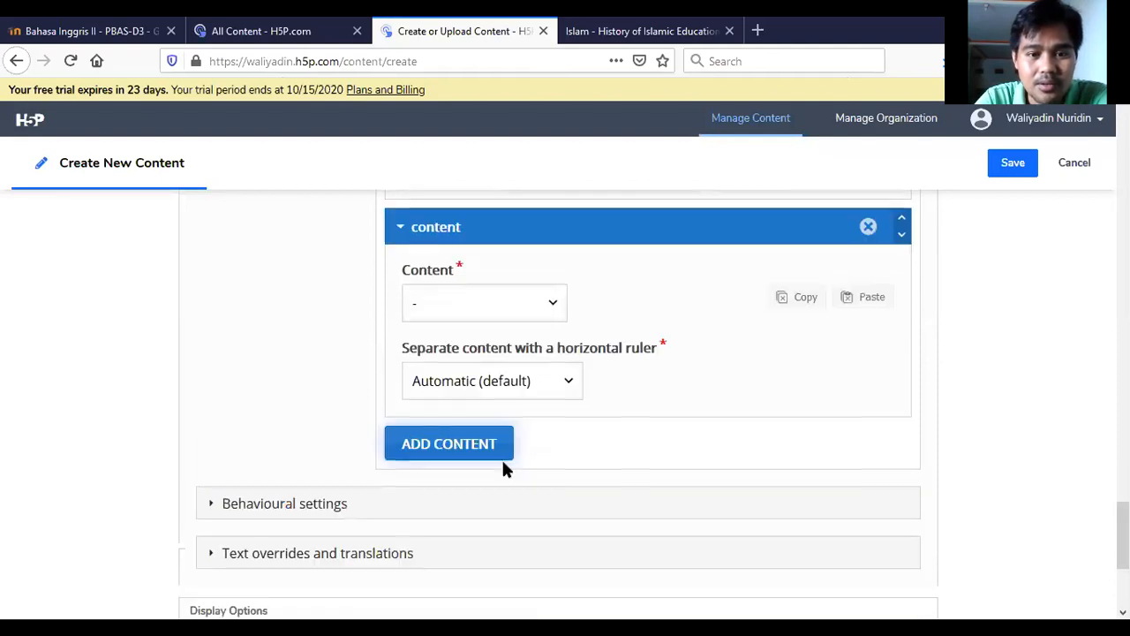
Step: Look through the content types available for the new element, from Accordion through Video
left_click(555, 303)
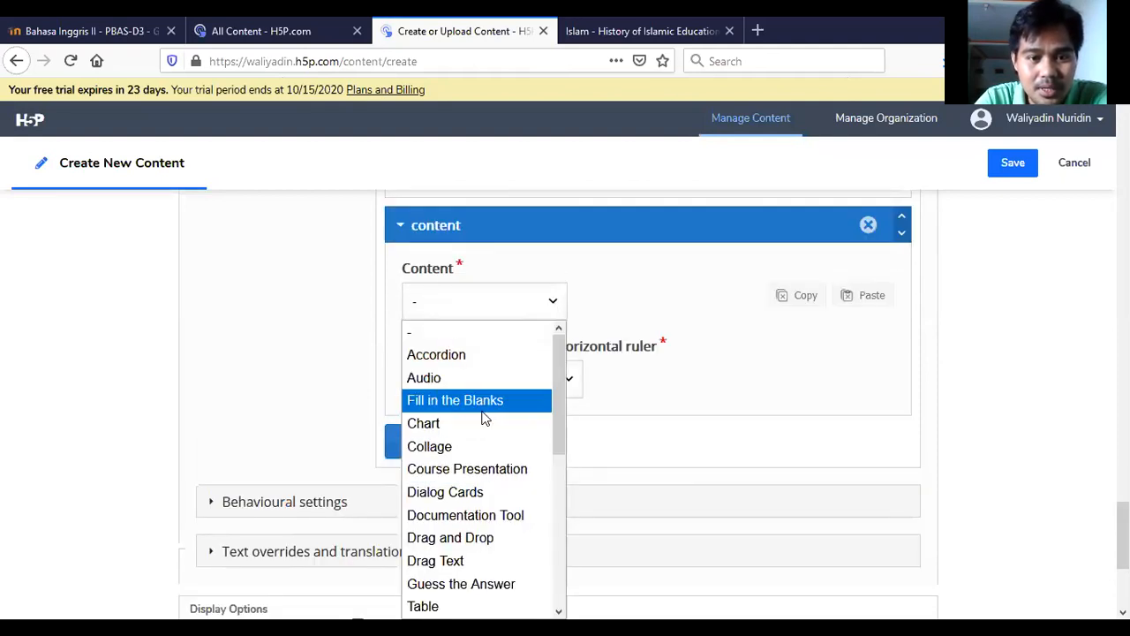
scroll(484, 418, "down", 3)
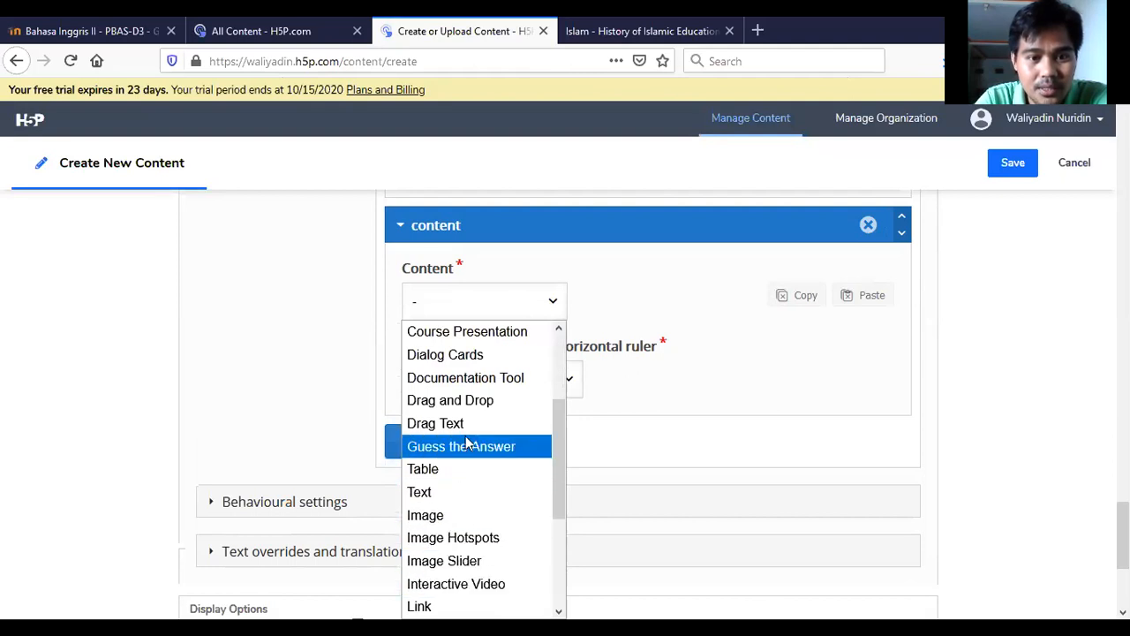
scroll(467, 441, "down", 2)
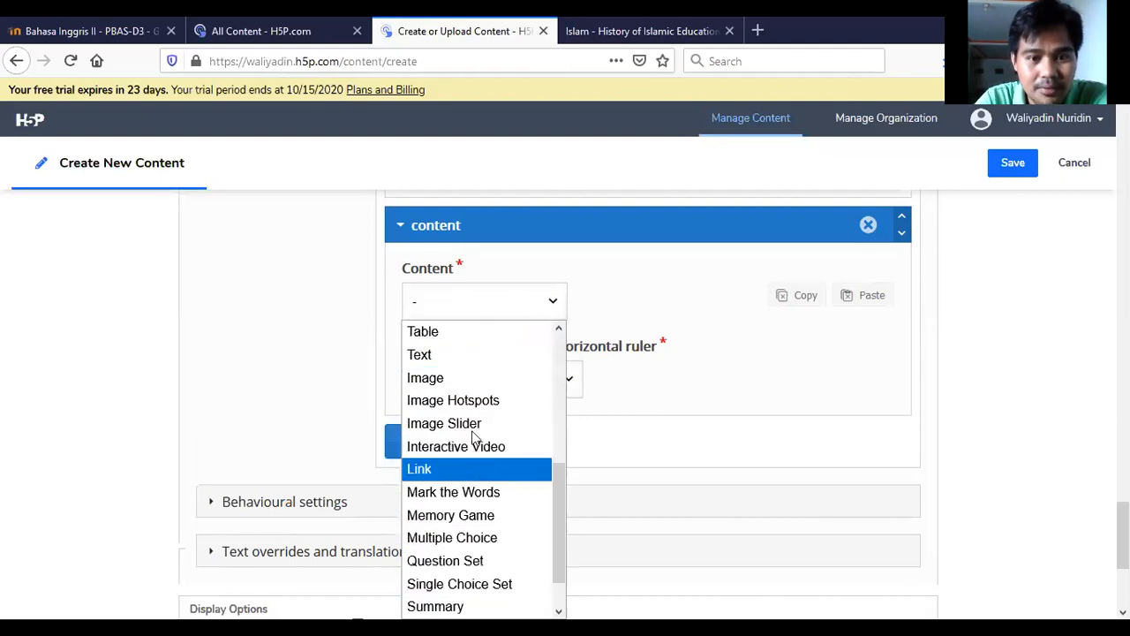
scroll(475, 468, "down", 1)
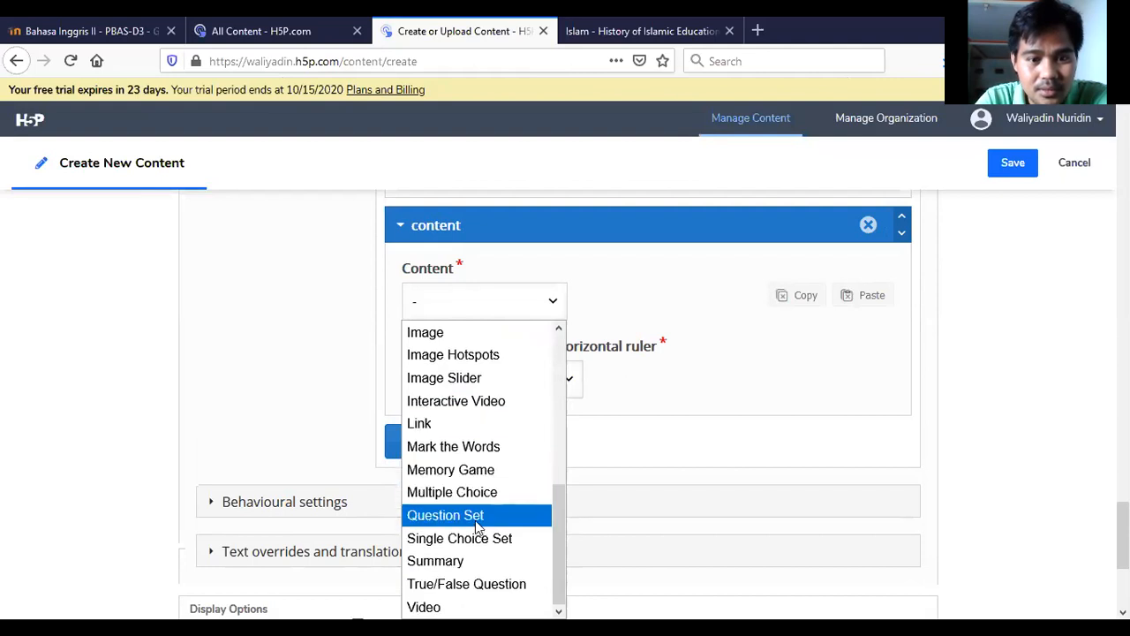
scroll(478, 541, "up", 1)
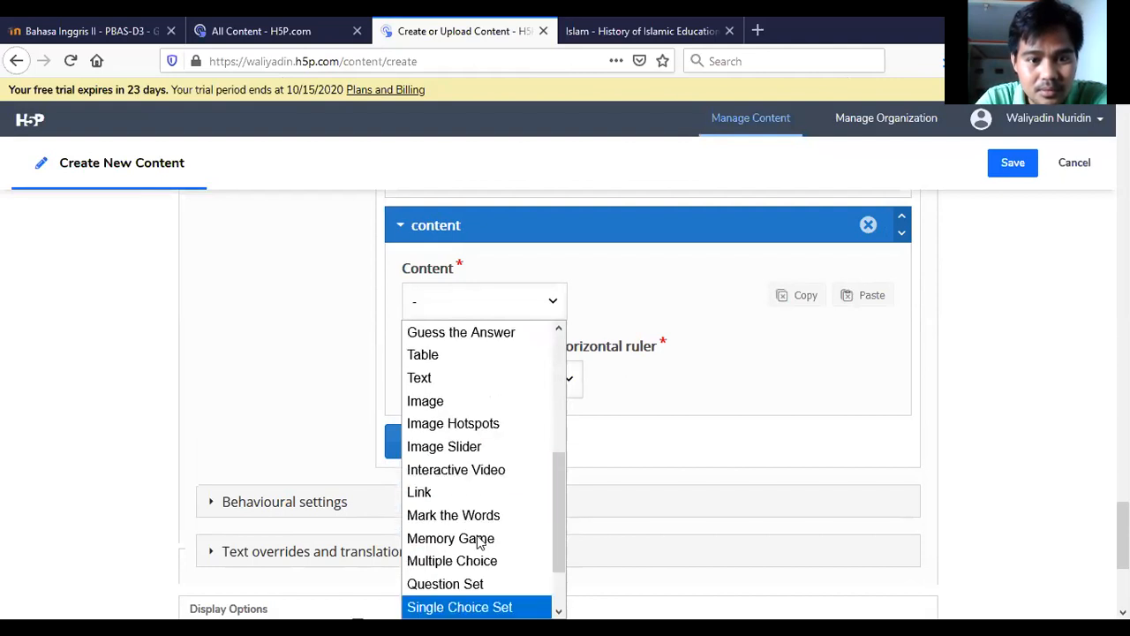
scroll(477, 541, "up", 1)
scroll(477, 541, "up", 1)
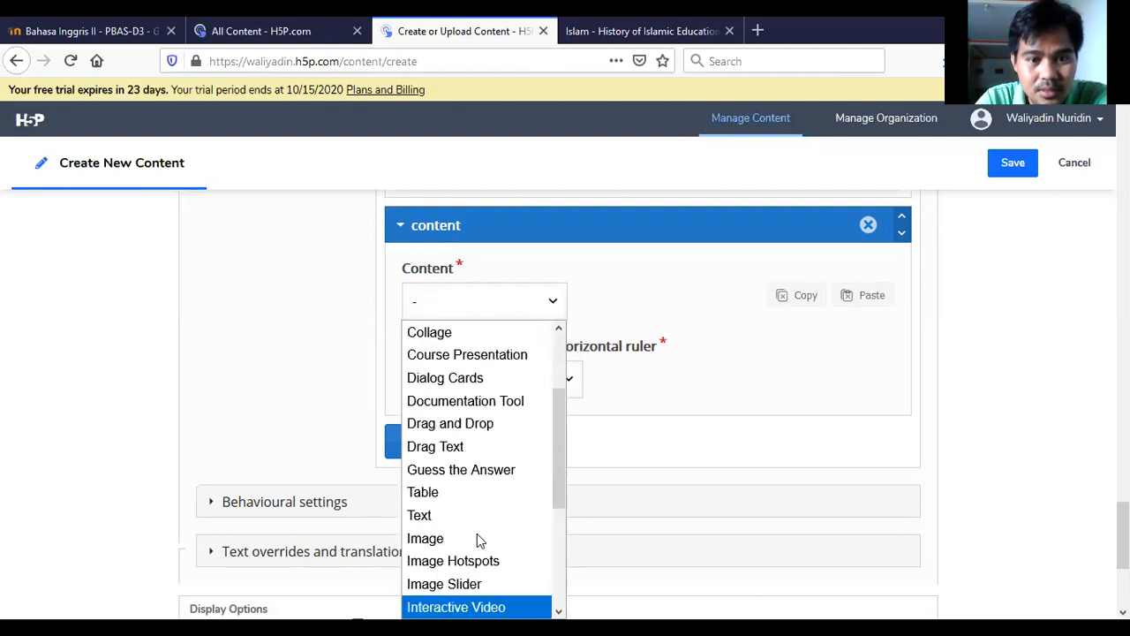
scroll(478, 541, "up", 1)
scroll(478, 541, "up", 1)
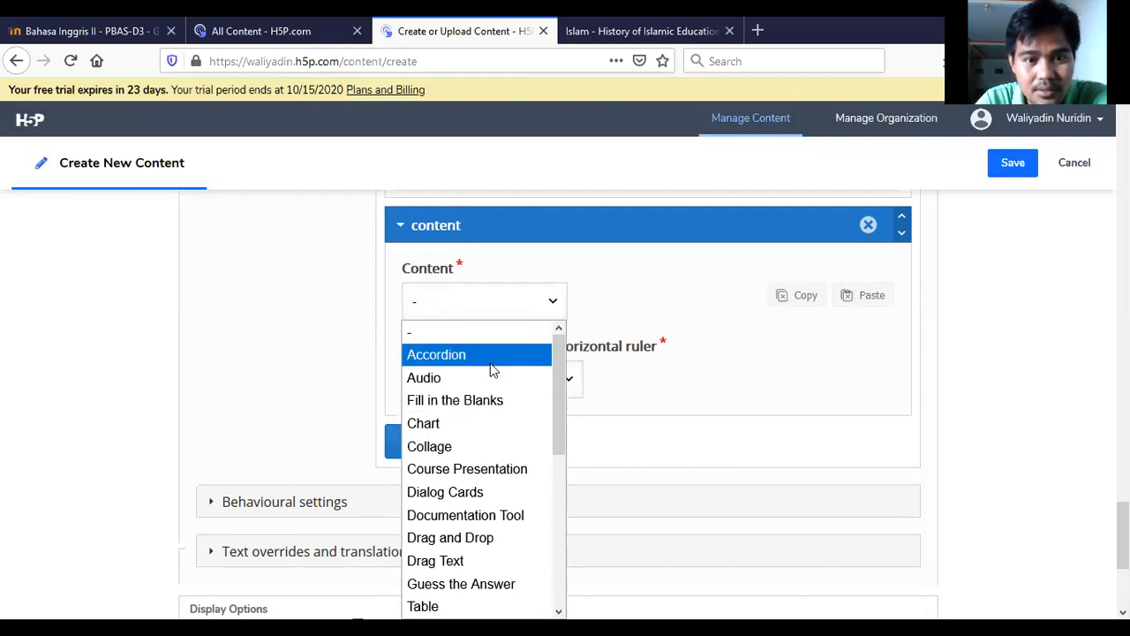
scroll(481, 443, "down", 1)
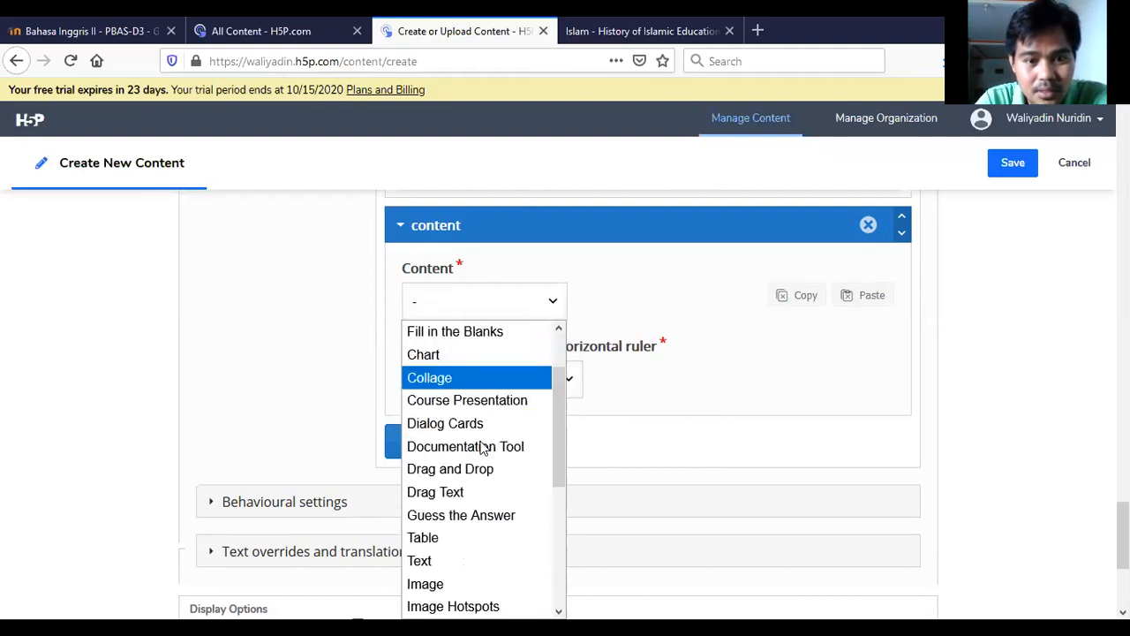
scroll(482, 448, "down", 1)
scroll(483, 449, "down", 2)
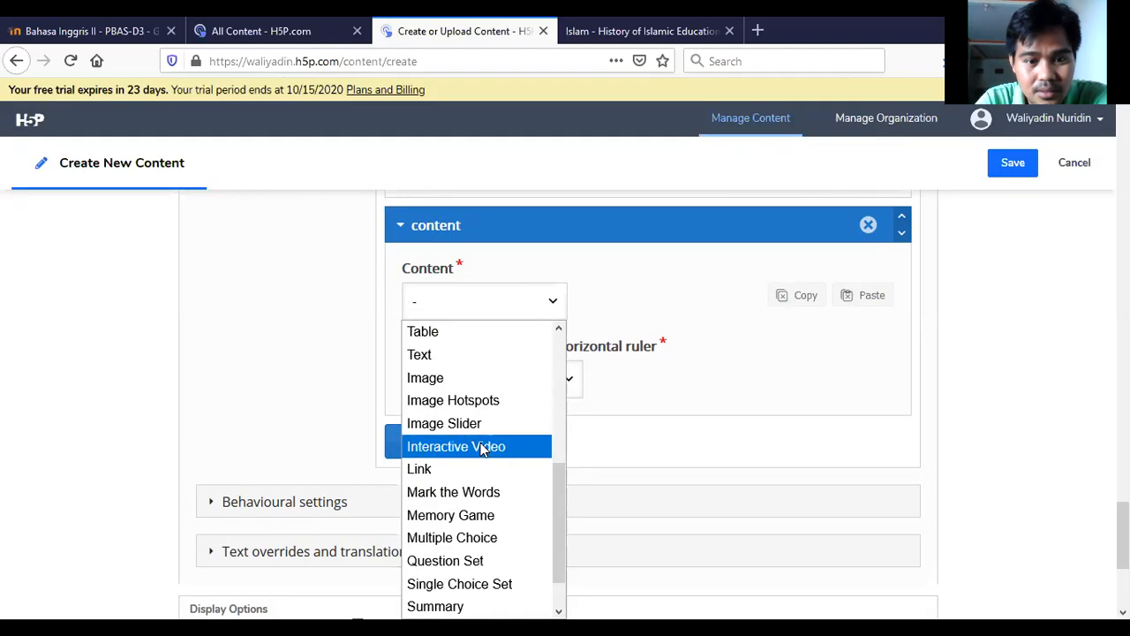
scroll(482, 449, "down", 1)
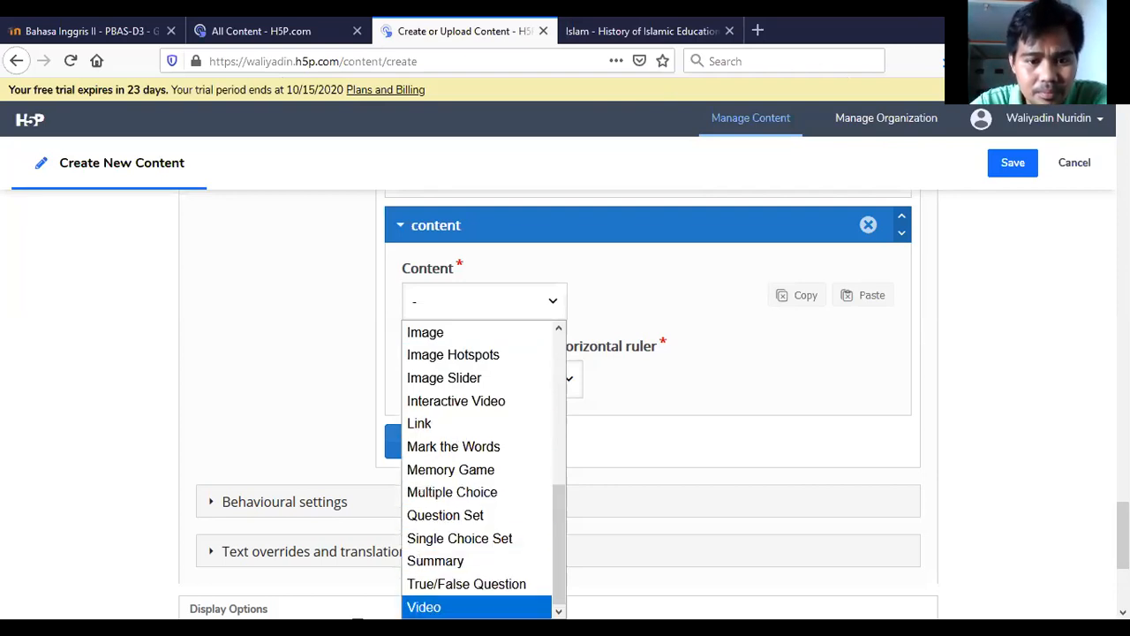
scroll(491, 554, "up", 1)
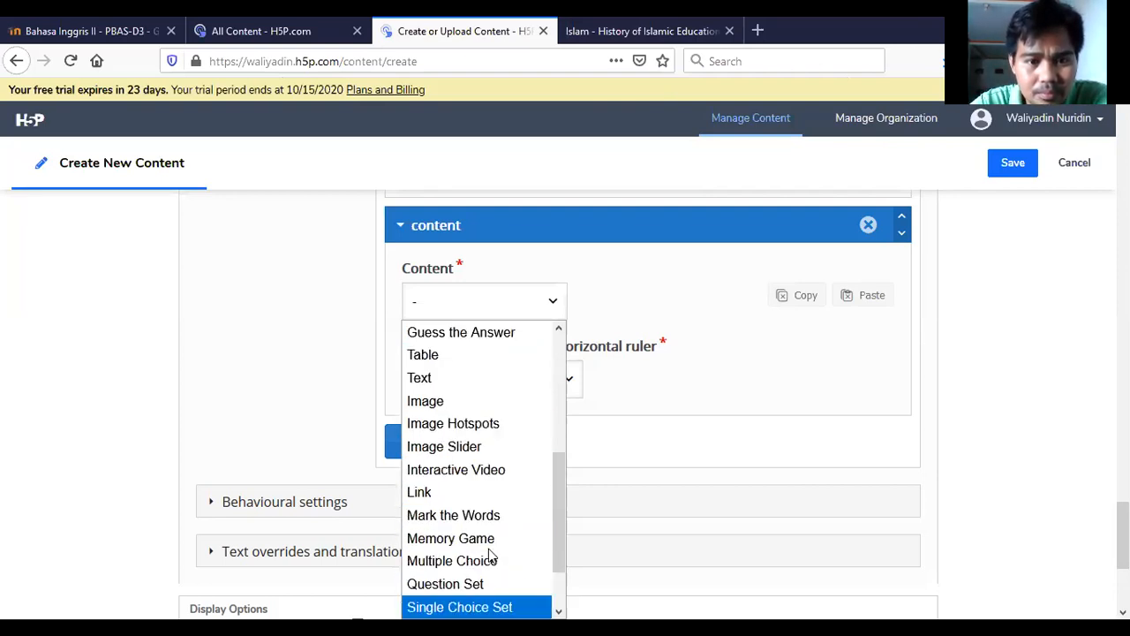
scroll(492, 554, "up", 1)
scroll(492, 554, "up", 1)
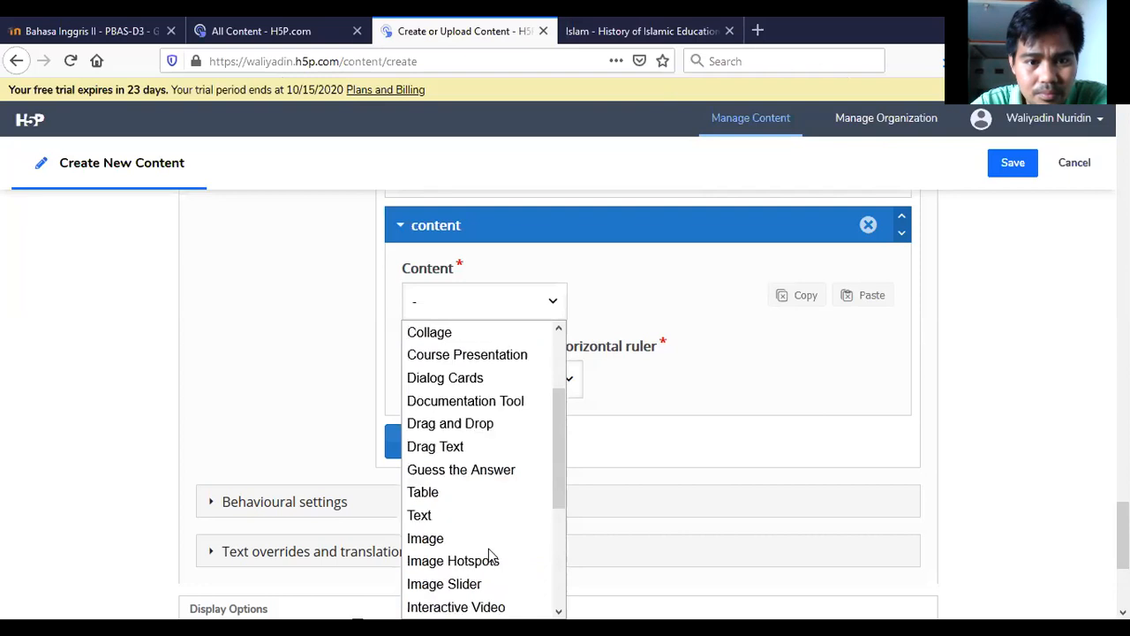
scroll(491, 554, "up", 1)
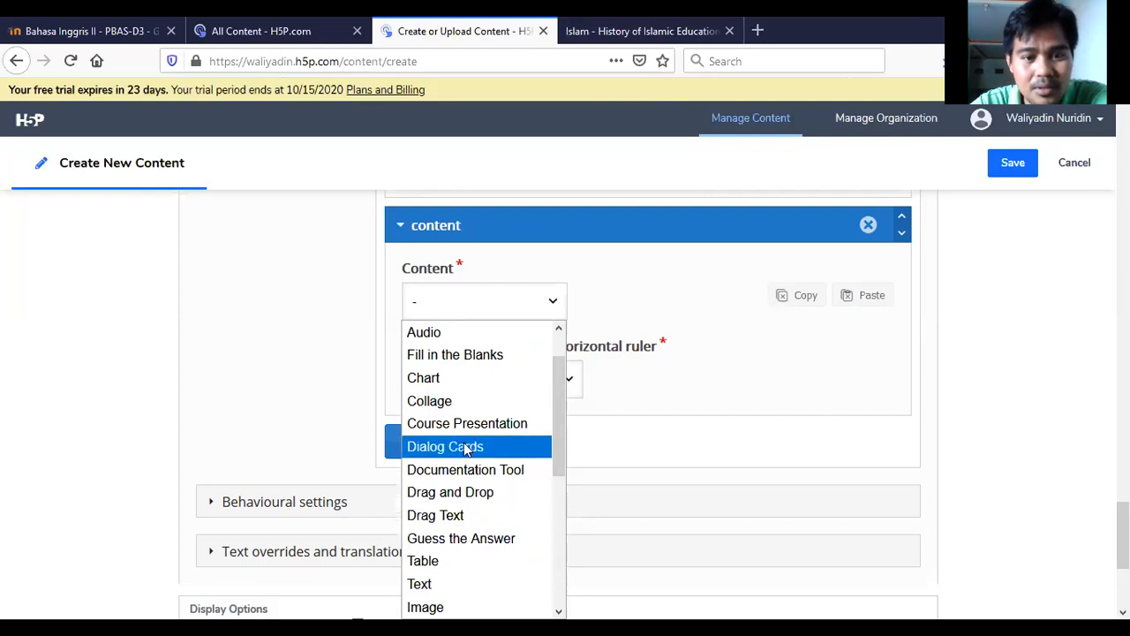
scroll(467, 449, "down", 1)
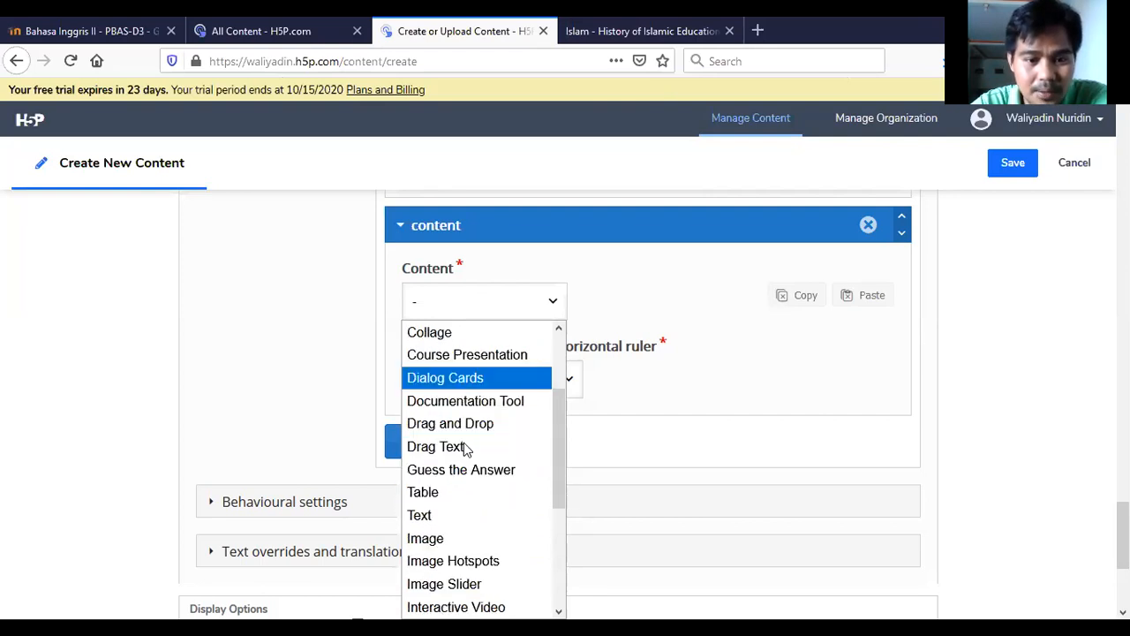
scroll(466, 450, "down", 1)
scroll(466, 449, "down", 2)
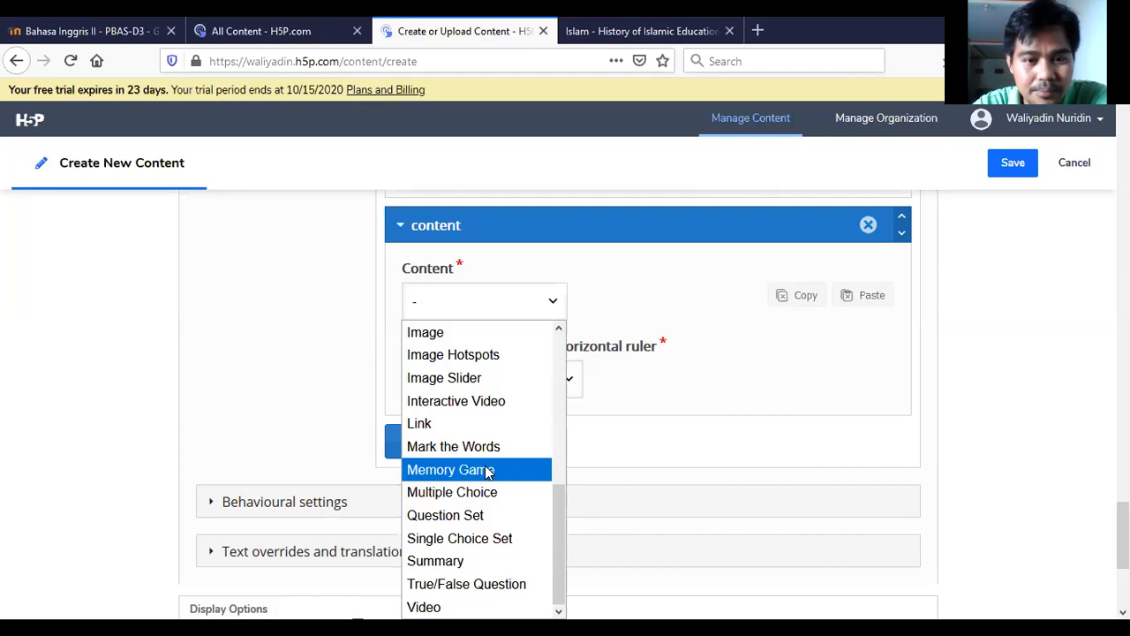
Step: Set the new element's content type to Dialog Cards
scroll(488, 473, "up", 2)
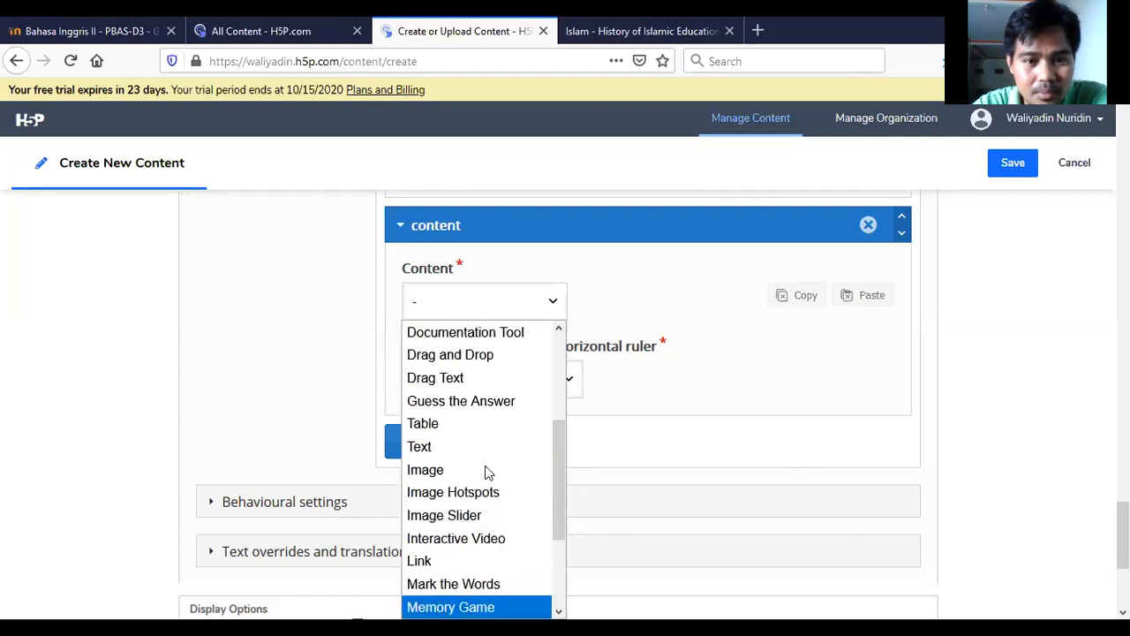
scroll(488, 472, "up", 1)
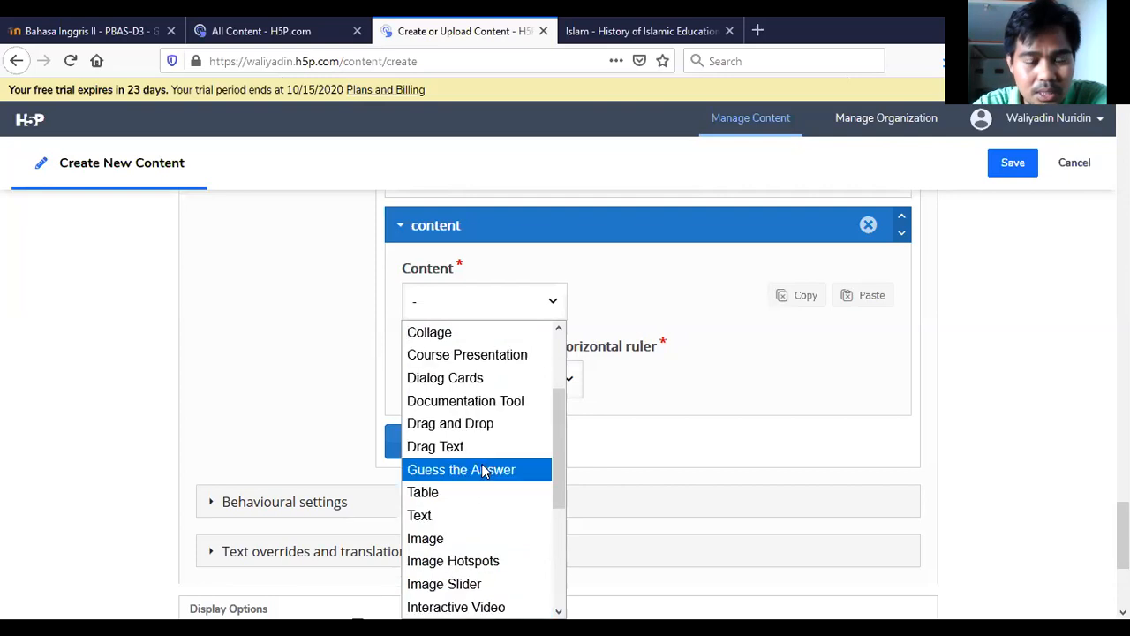
left_click(474, 378)
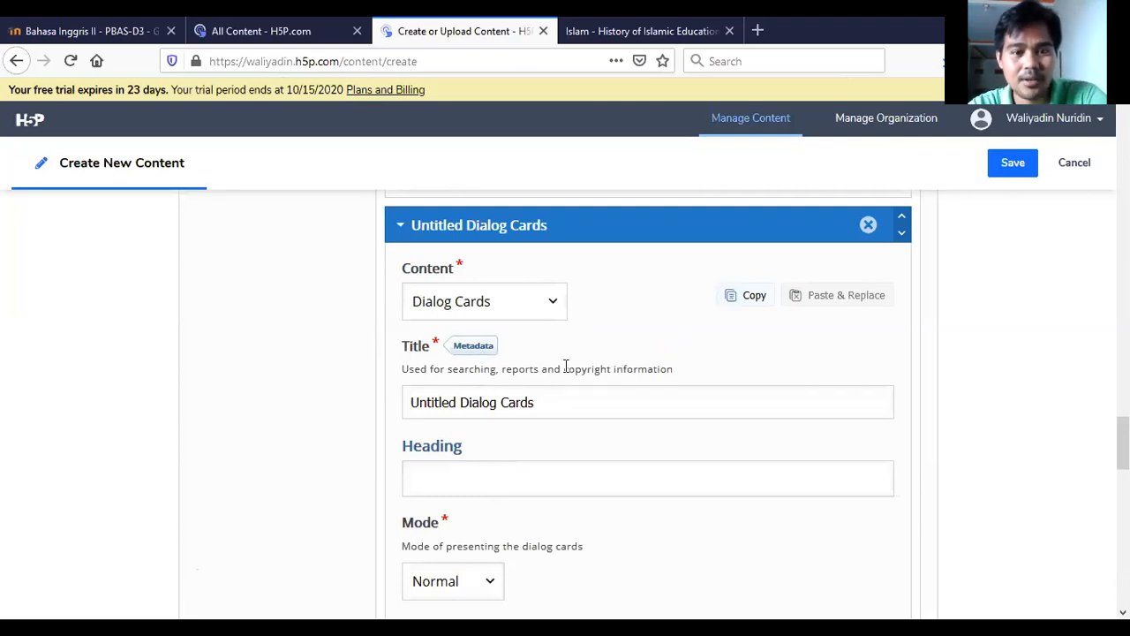
Step: Replace the default title of the new dialog cards element with "Word meaning"
scroll(494, 456, "down", 2)
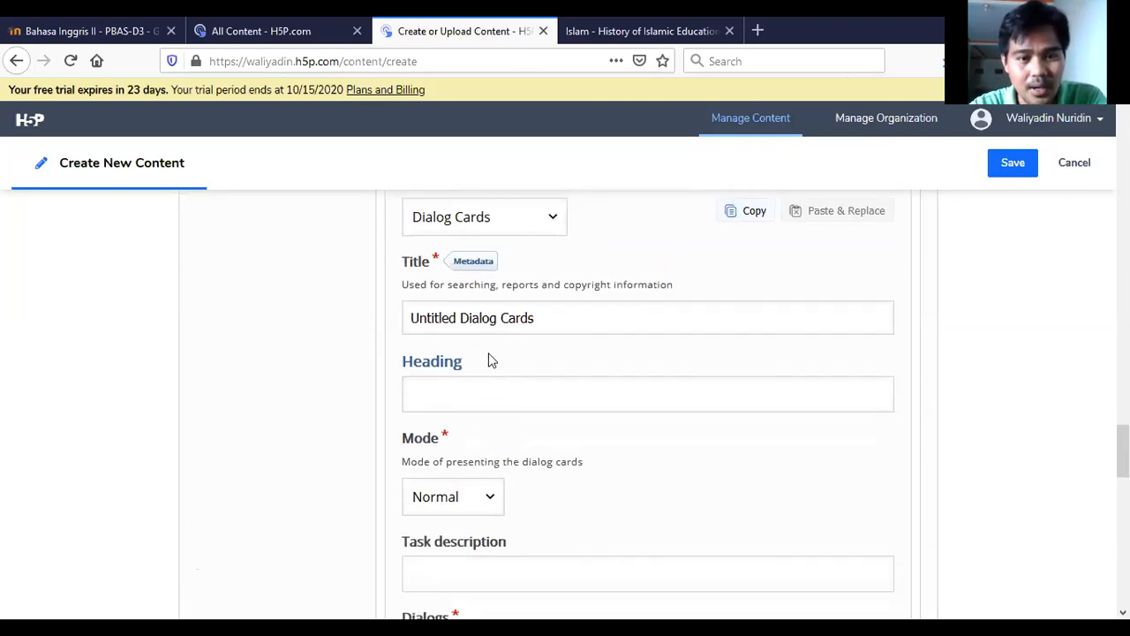
left_click(547, 321)
key("BackSpace")
key("BackSpace")
key("BackSpace")
key("BackSpace")
key("BackSpace")
key("BackSpace")
key("BackSpace")
key("BackSpace")
key("BackSpace")
key("BackSpace")
key("BackSpace")
key("BackSpace")
key("BackSpace")
key("BackSpace")
key("BackSpace")
key("BackSpace")
key("BackSpace")
key("BackSpace")
key("BackSpace")
key("BackSpace")
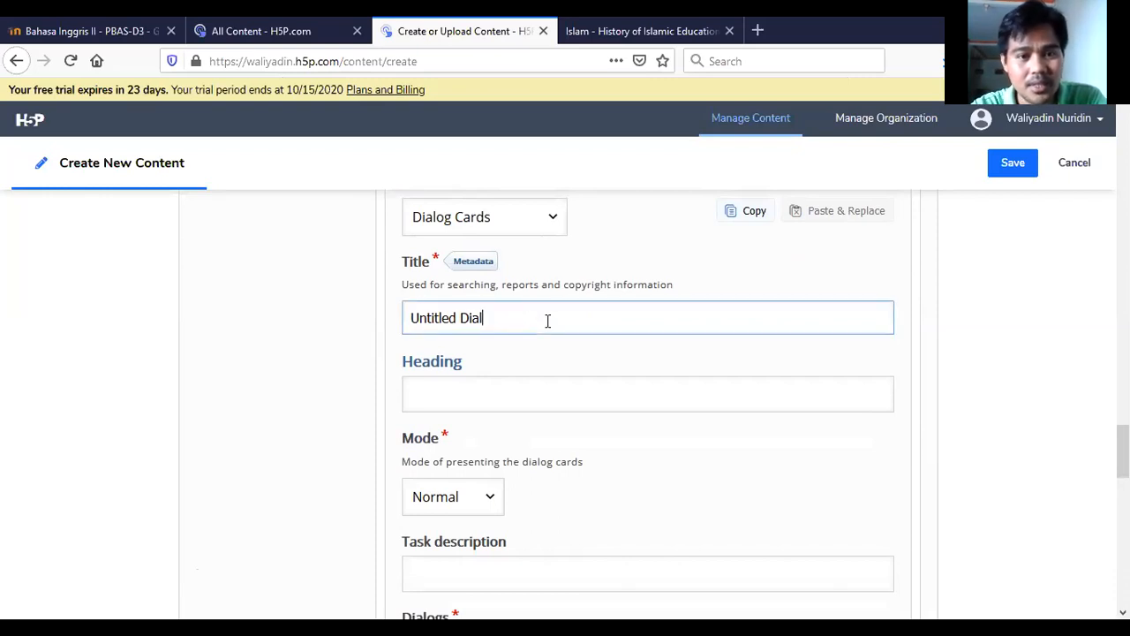
type("Word")
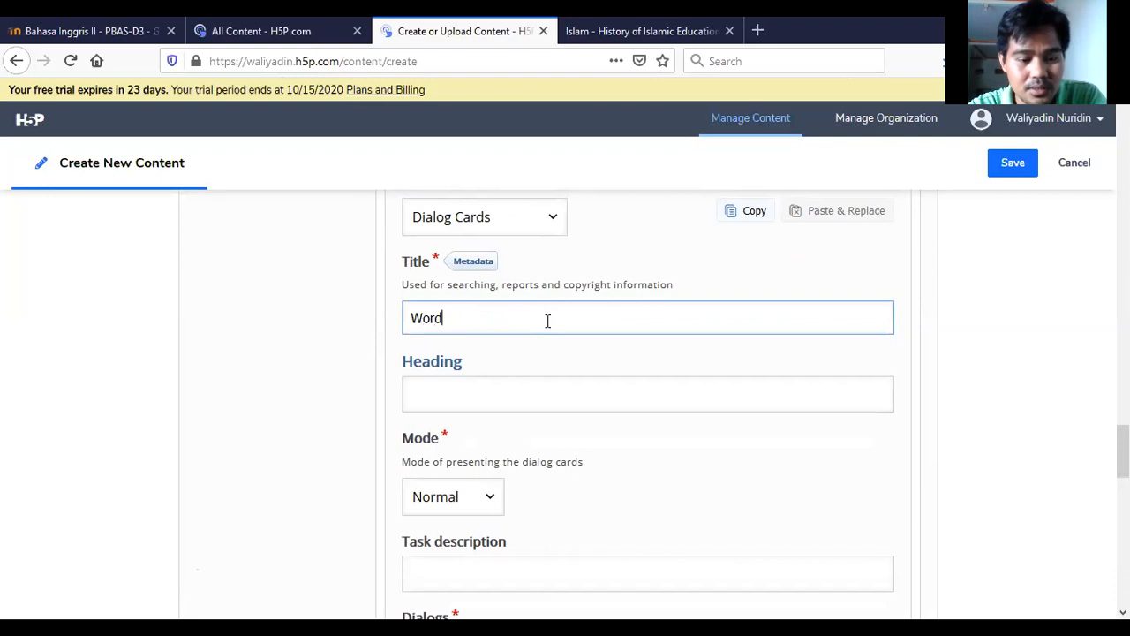
type(" meaning")
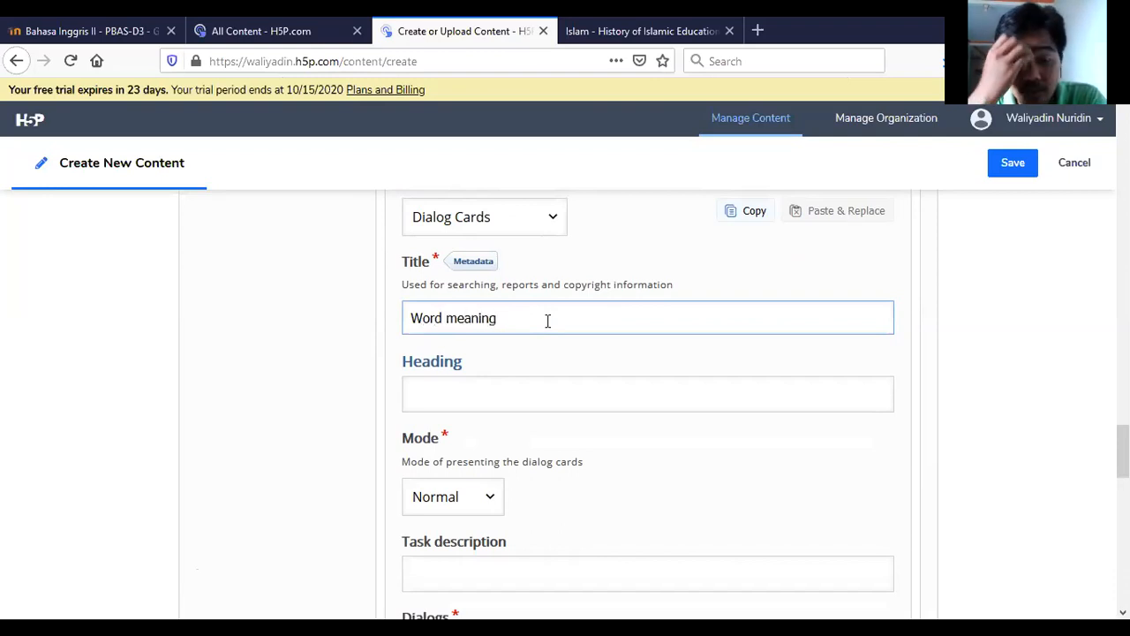
Step: Enter "guess the meaning of the word" as the dialog cards' task description
scroll(547, 320, "down", 3)
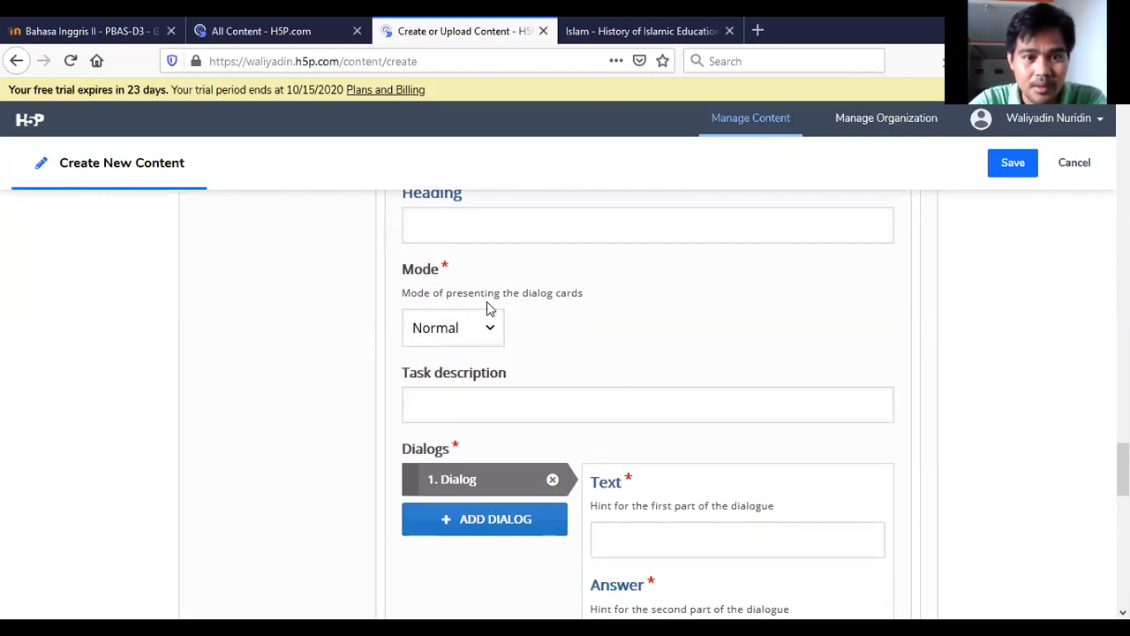
scroll(464, 317, "up", 2)
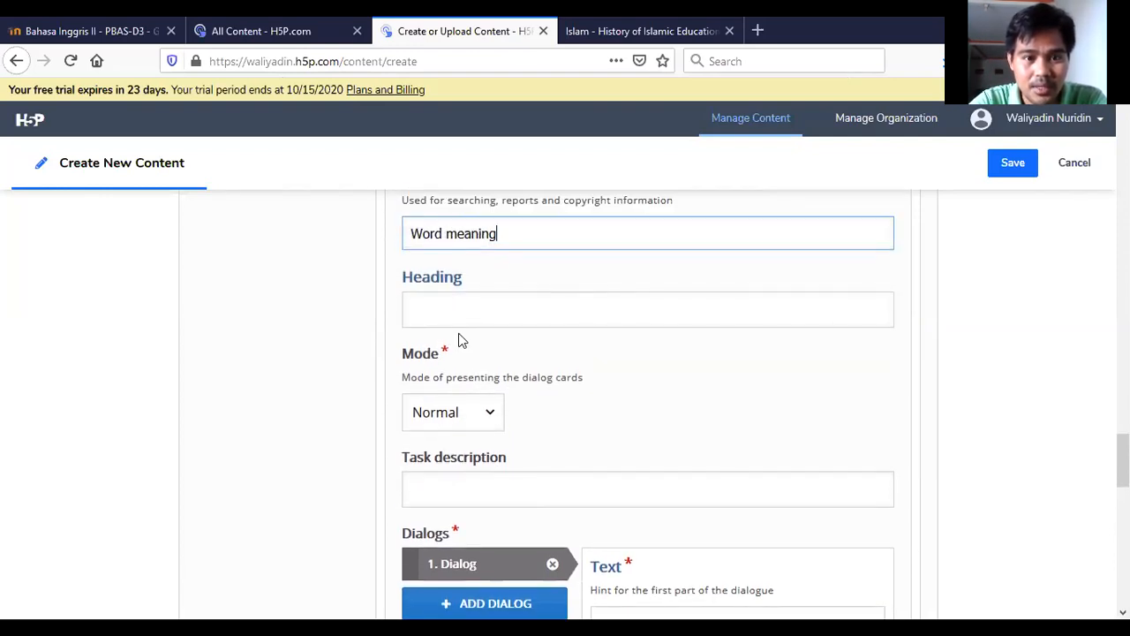
scroll(433, 313, "down", 2)
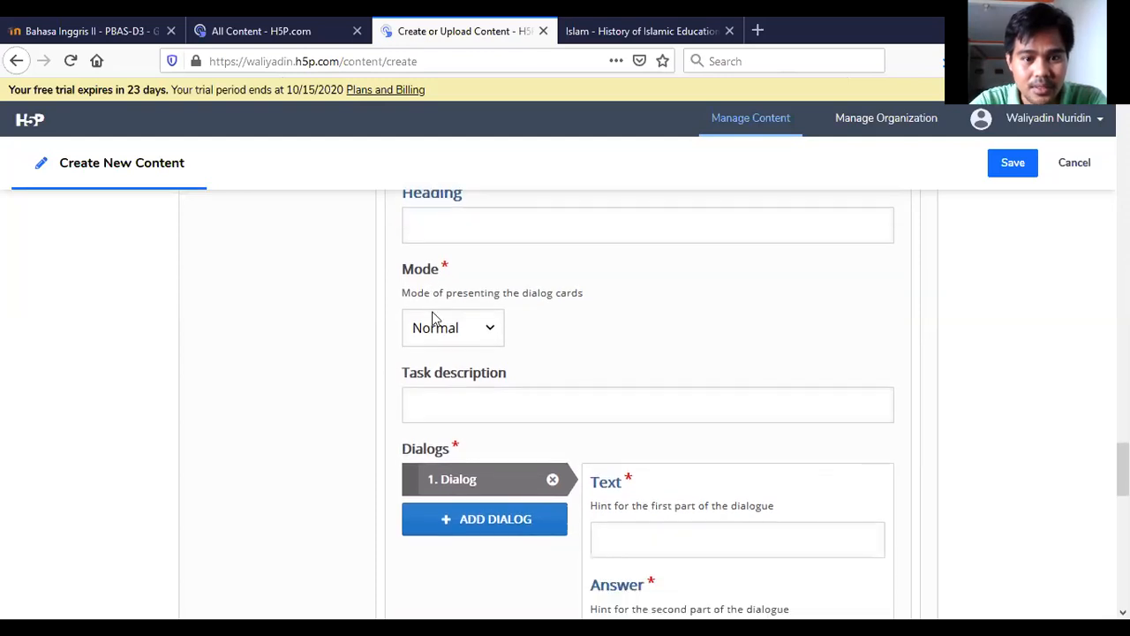
left_click(436, 407)
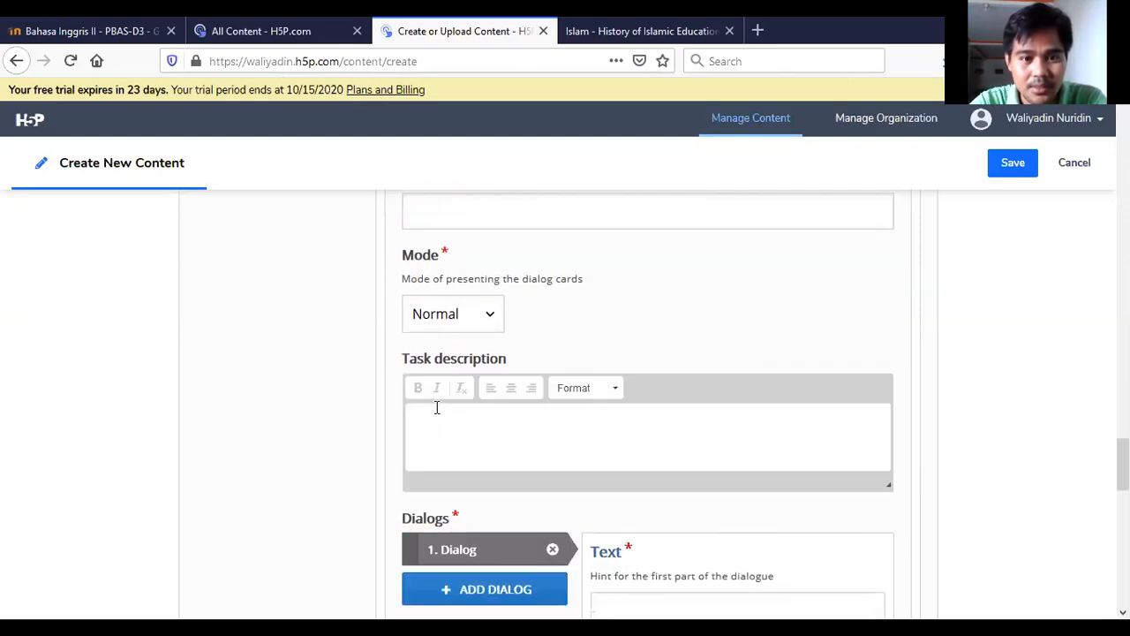
scroll(446, 415, "down", 2)
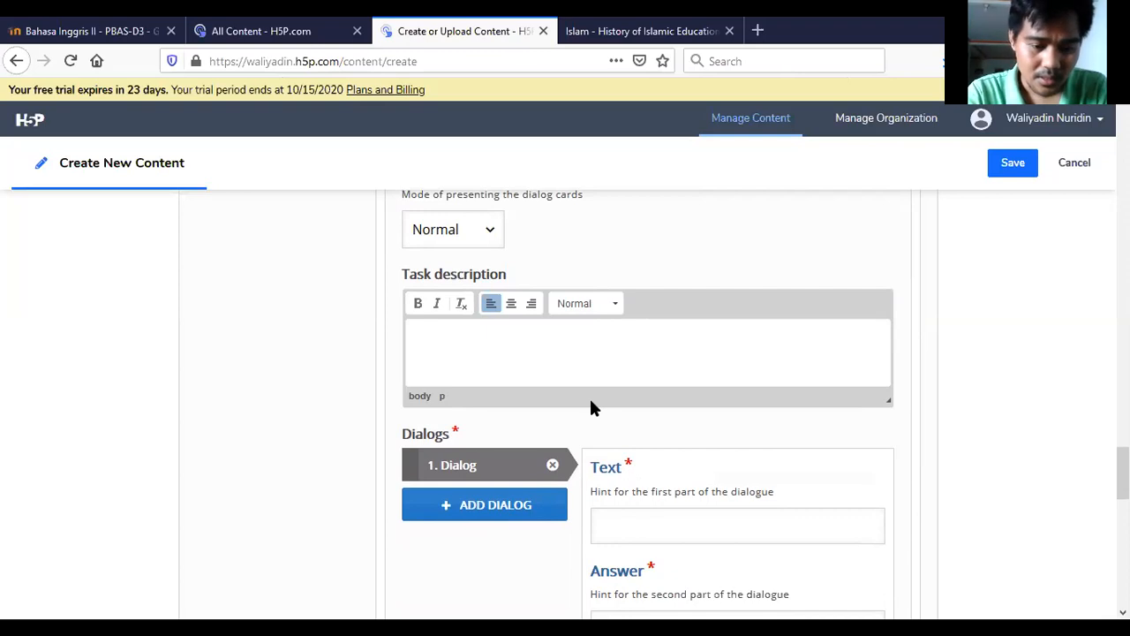
type("guess the meaning of the word")
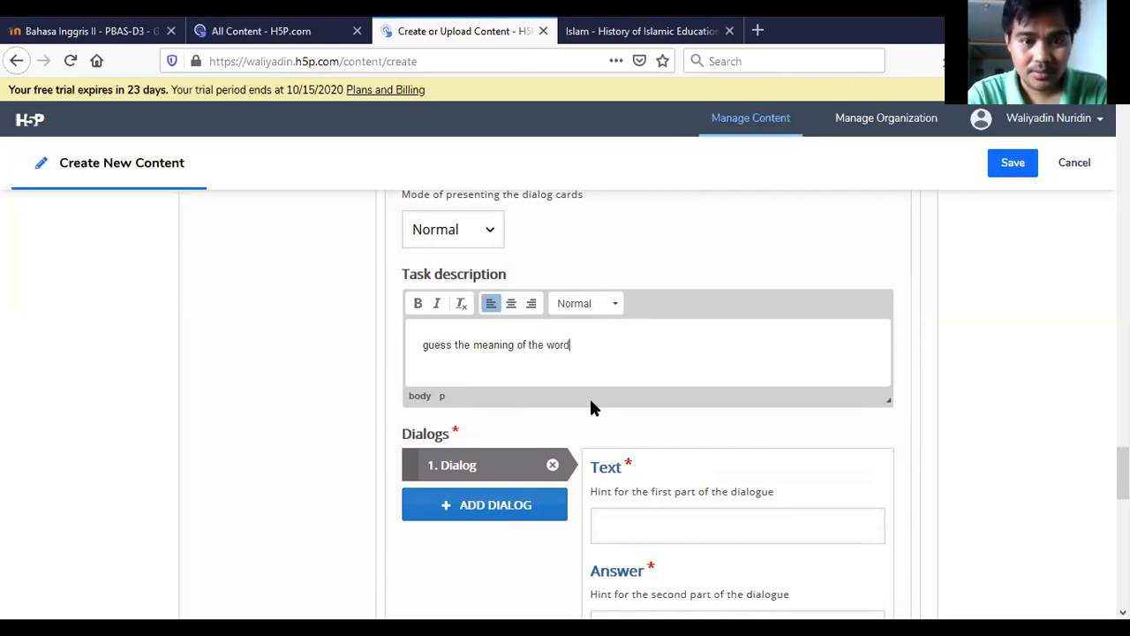
Step: Choose the word "injunctions" from the Islam article and enter it as the answer of the first dialog
scroll(593, 406, "down", 2)
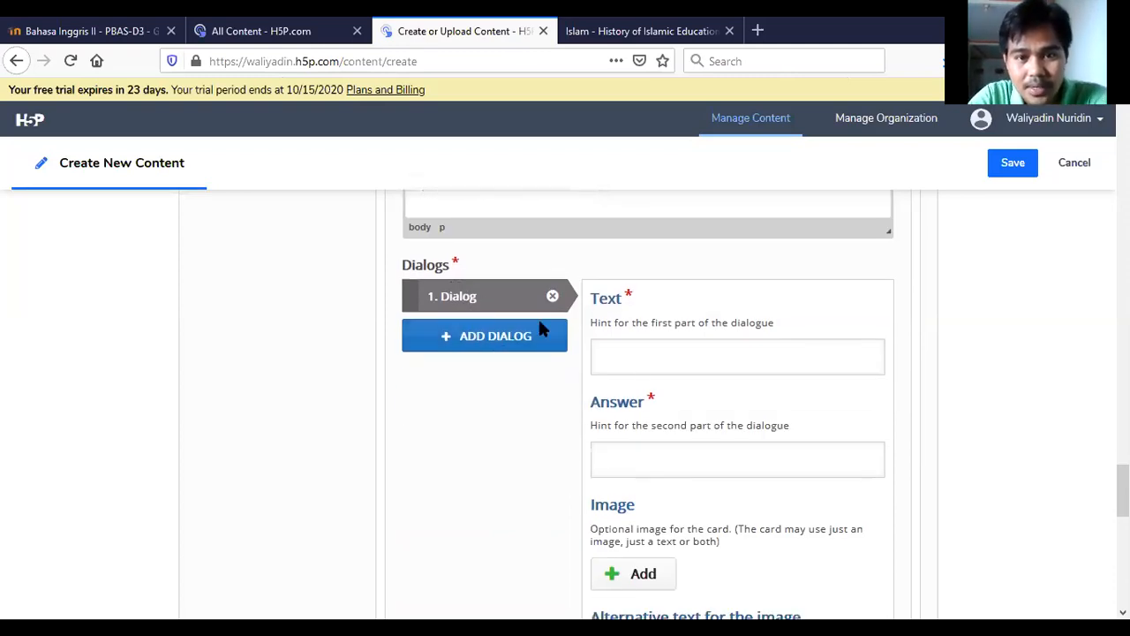
left_click(616, 364)
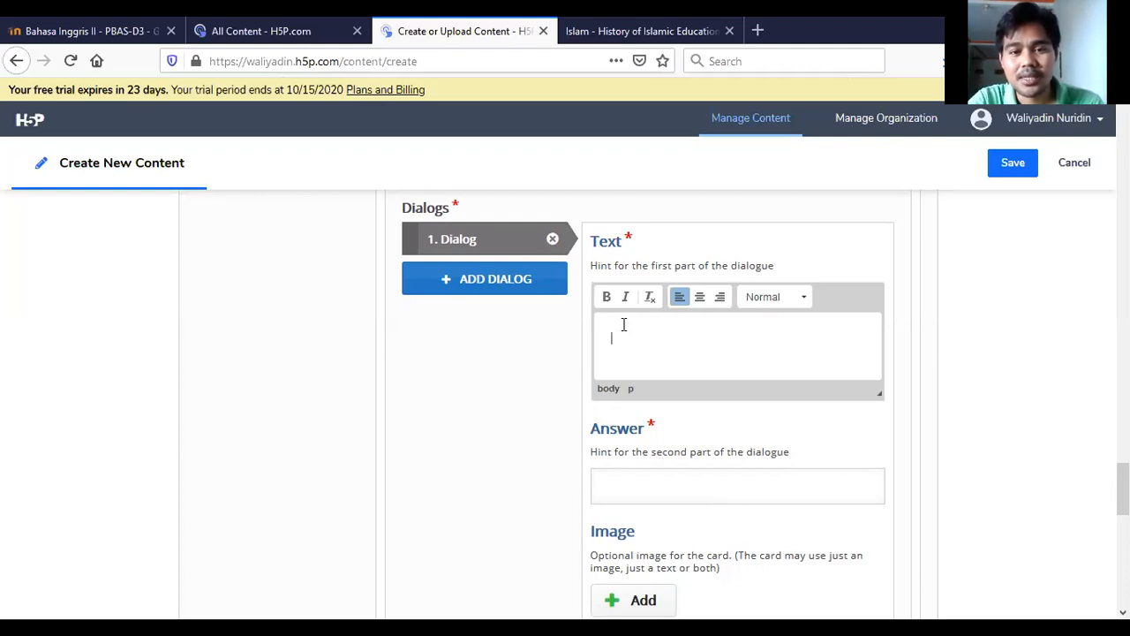
key("ctrl+Tab")
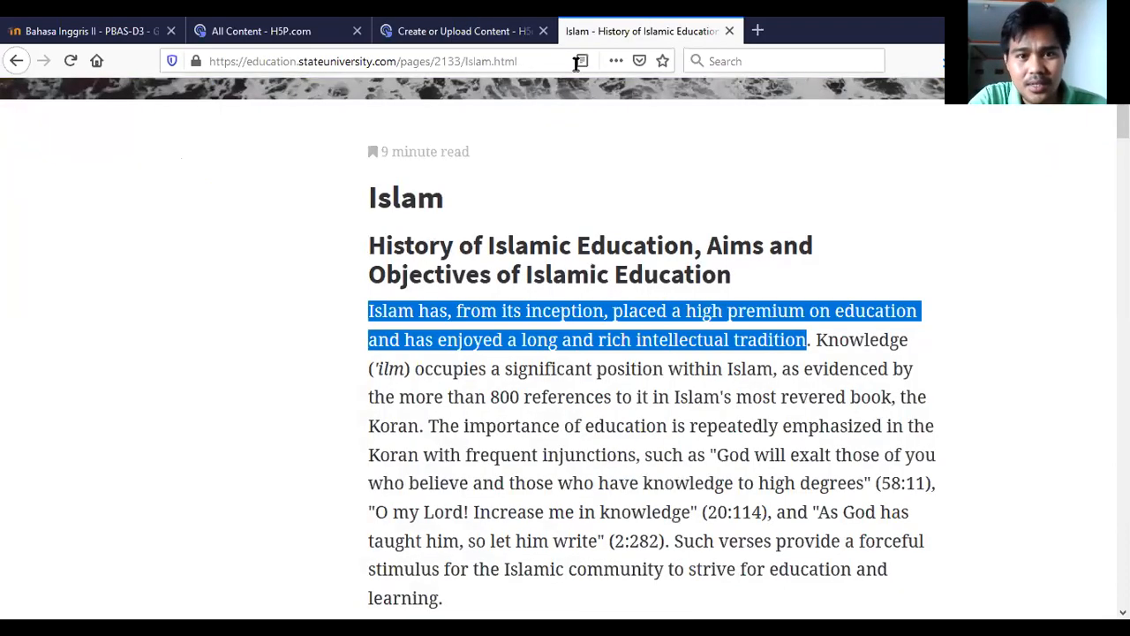
scroll(638, 378, "down", 2)
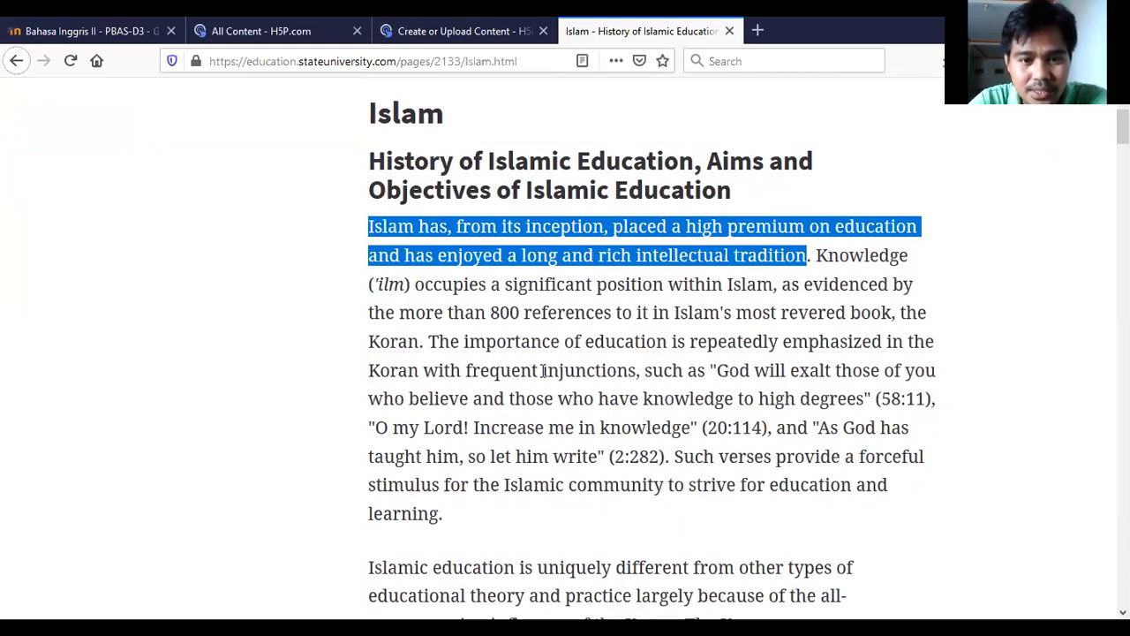
left_click_drag(543, 370, 620, 382)
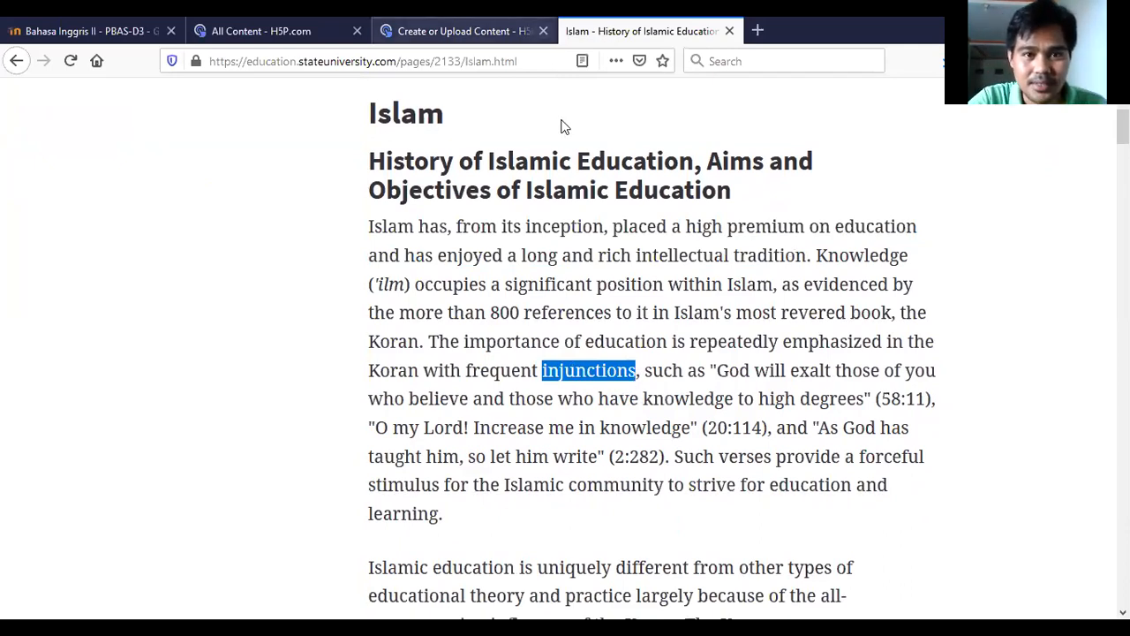
left_click(459, 31)
scroll(636, 397, "down", 2)
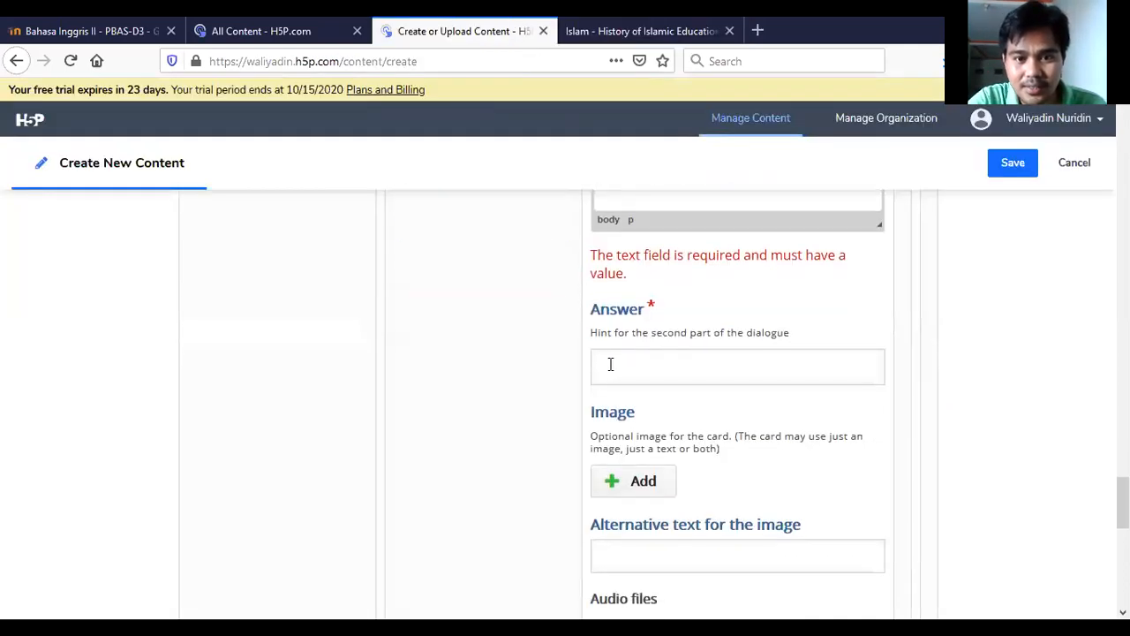
left_click(610, 364)
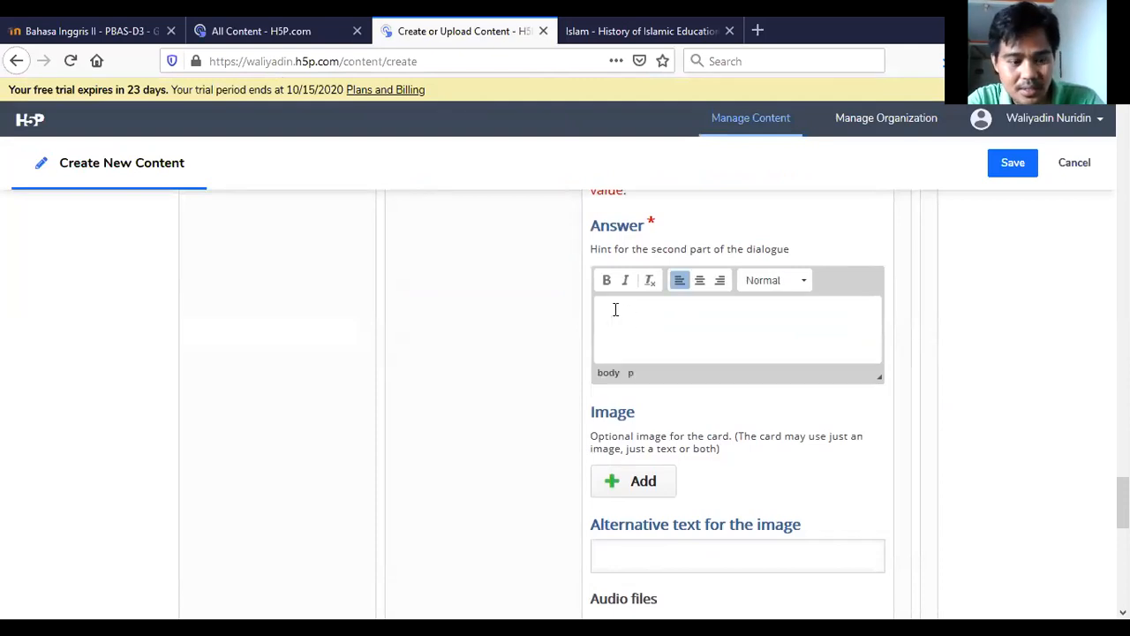
type("injunctions")
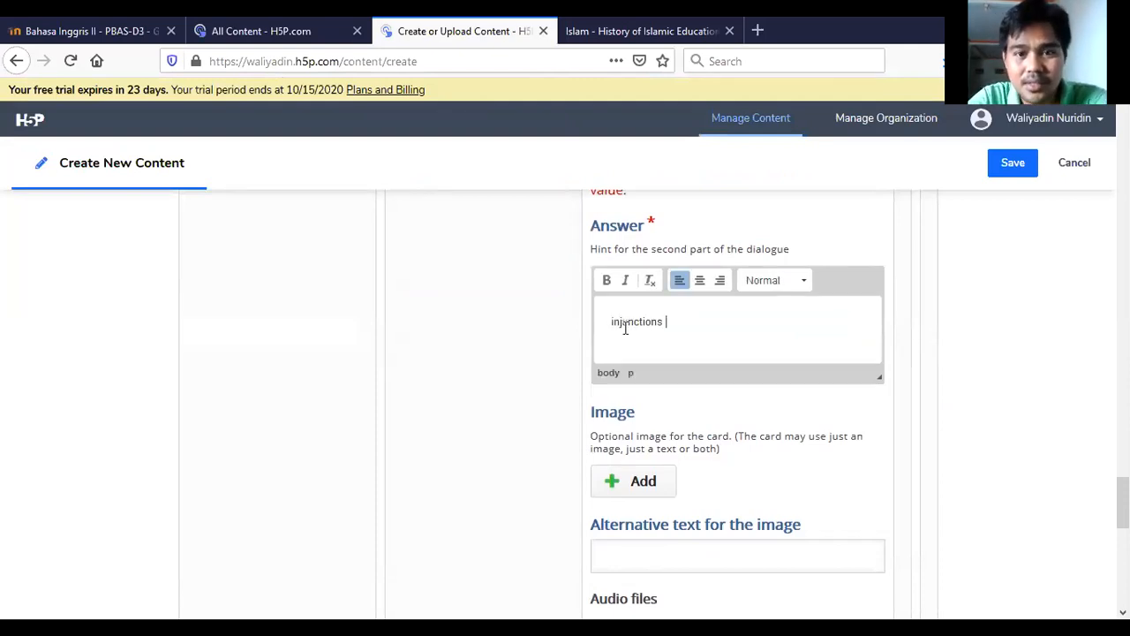
Step: Search the web in a new browser tab for "injunction meaning" to find a hint for the first dialog's text
scroll(622, 322, "up", 1)
scroll(625, 329, "up", 1)
left_click(623, 302)
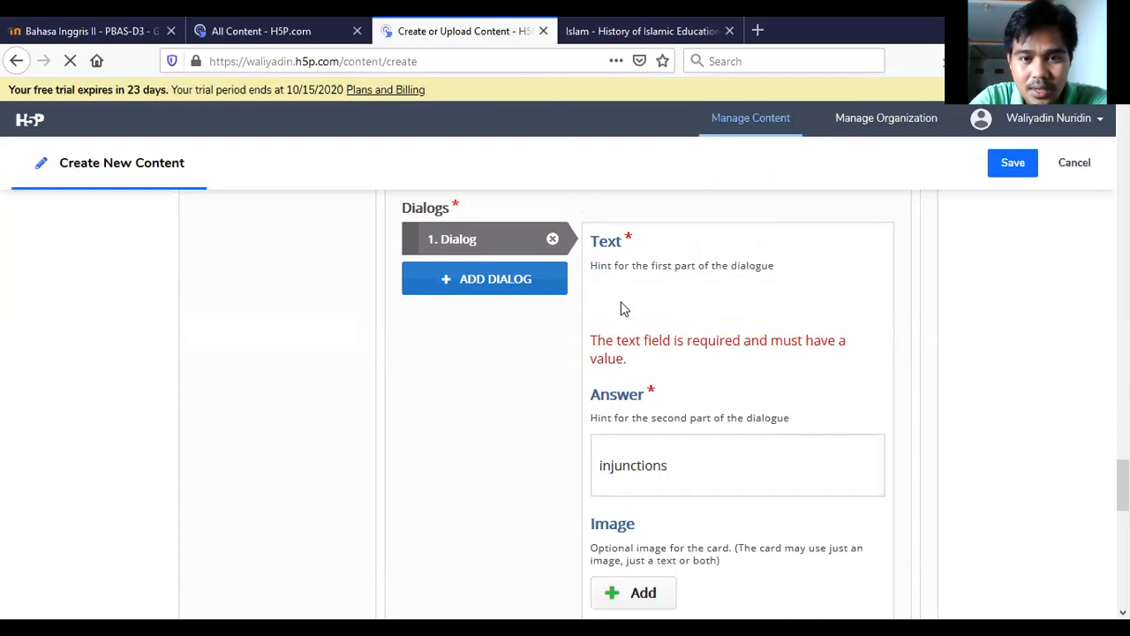
left_click(758, 32)
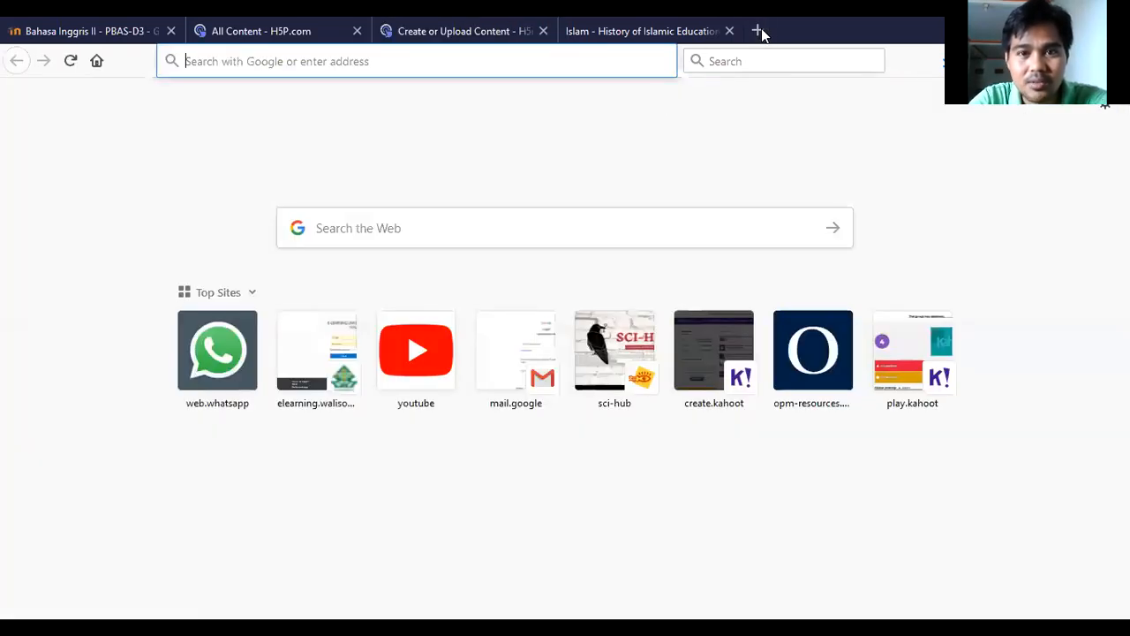
left_click(403, 232)
type("in")
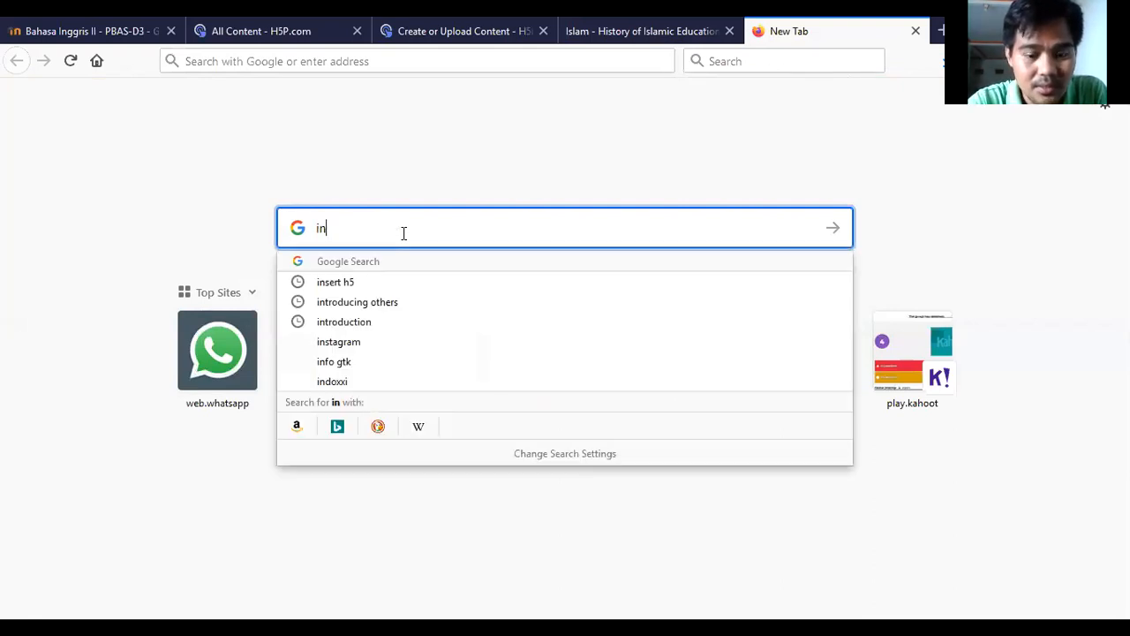
type("junction")
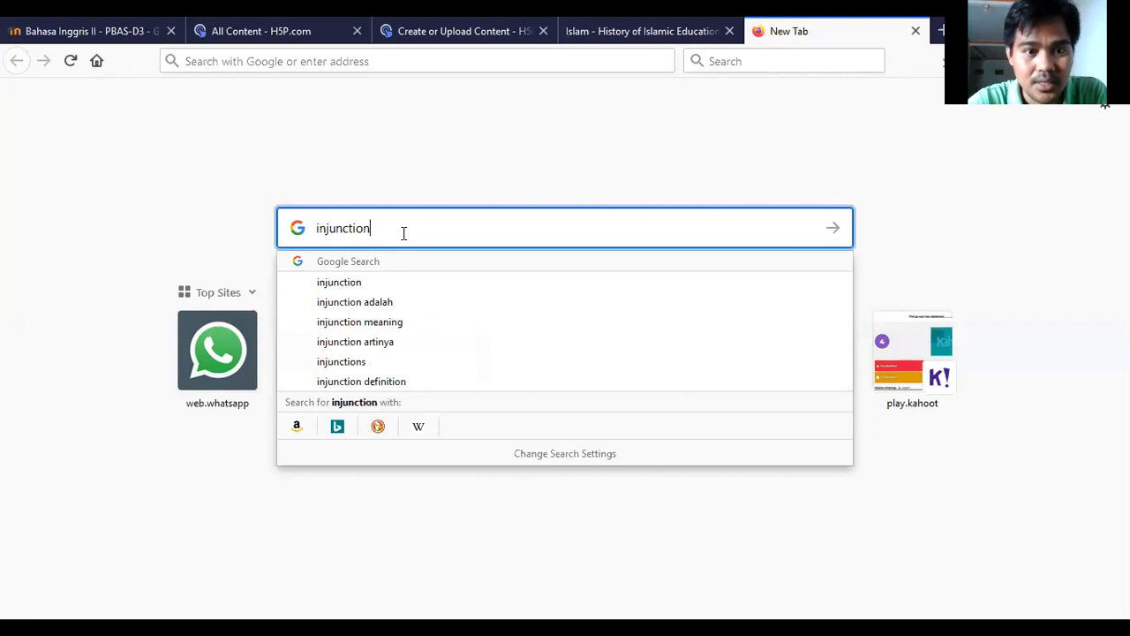
left_click(395, 321)
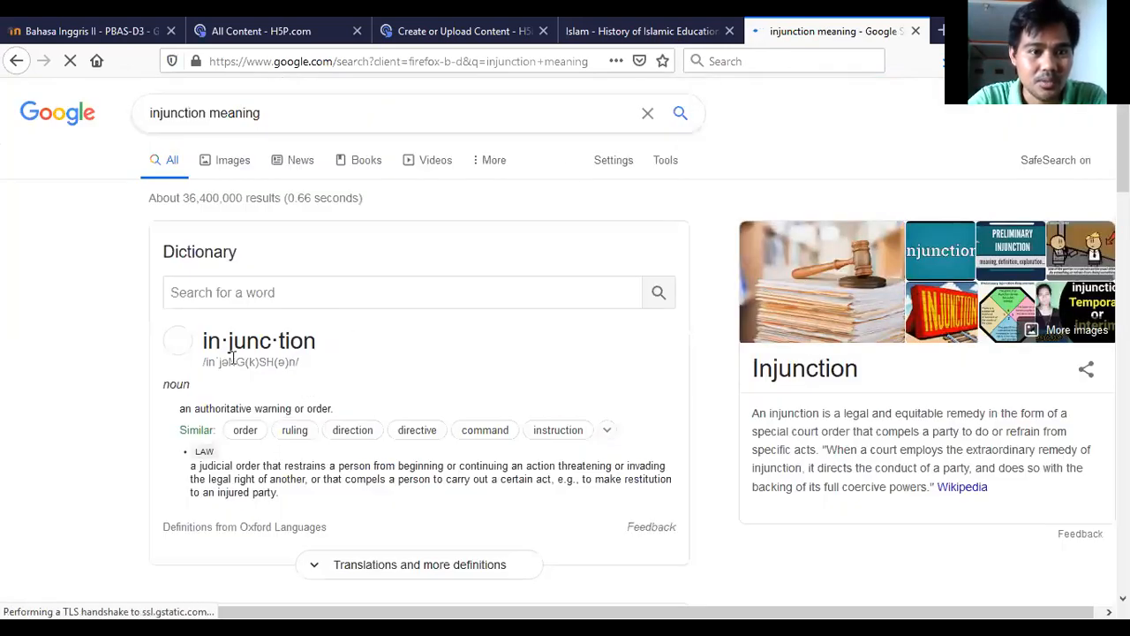
Step: Look through the search results and open the Cambridge English Dictionary entry for injunction
scroll(274, 371, "down", 2)
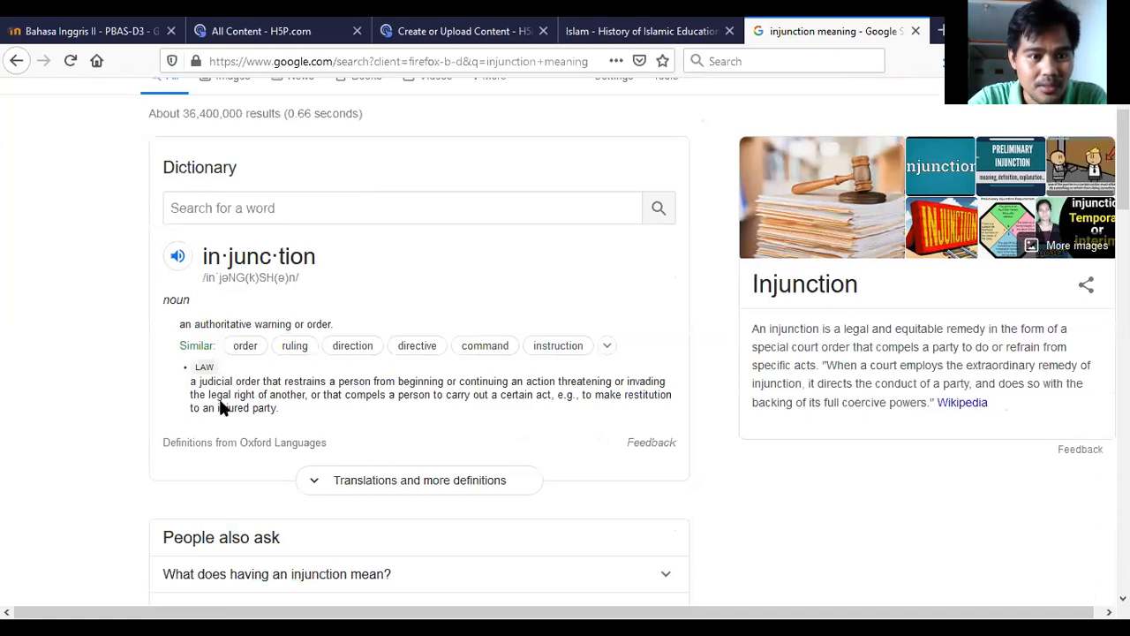
scroll(219, 398, "down", 2)
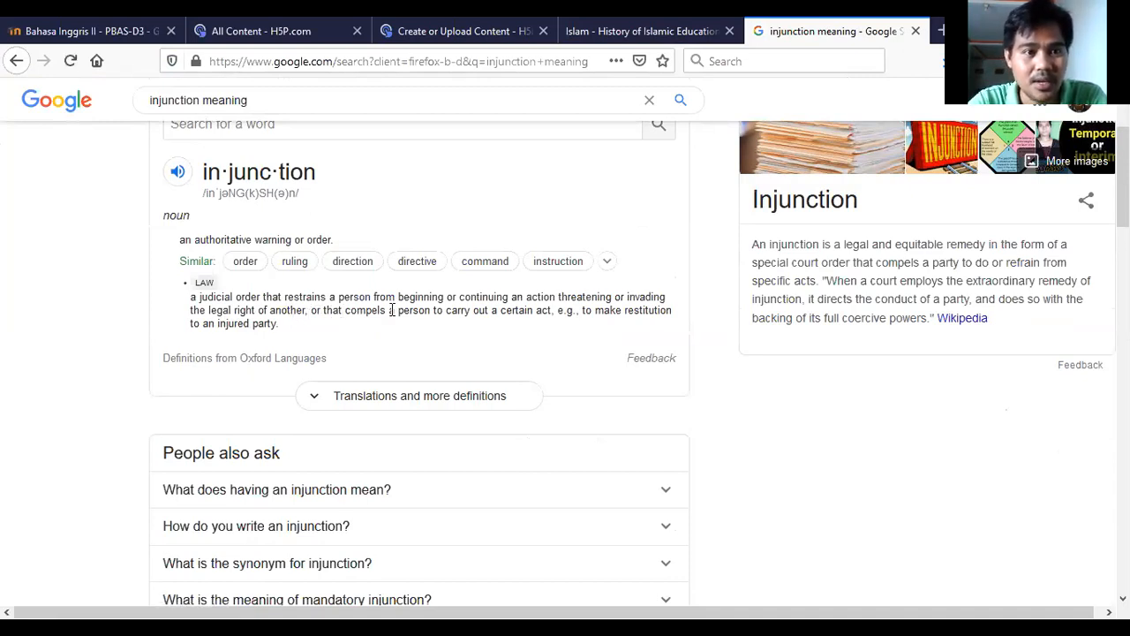
scroll(391, 310, "down", 3)
scroll(393, 317, "down", 2)
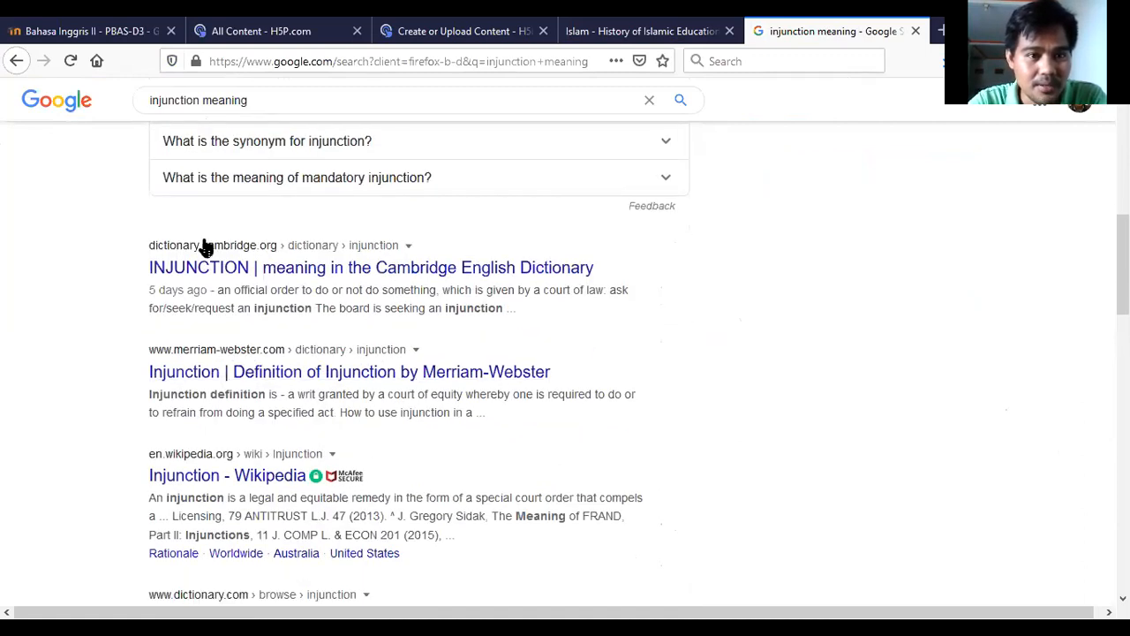
left_click(216, 270)
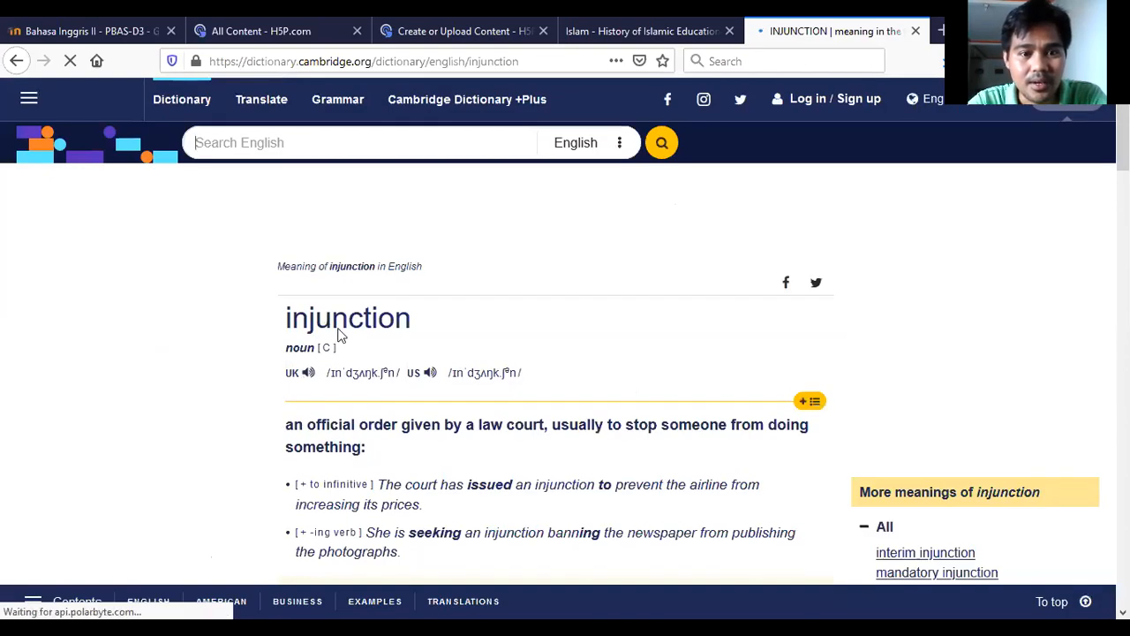
Step: Copy the Cambridge definition "an official order given by a law court, usually to stop someone from doing something" into the first dialog's text
scroll(336, 327, "down", 2)
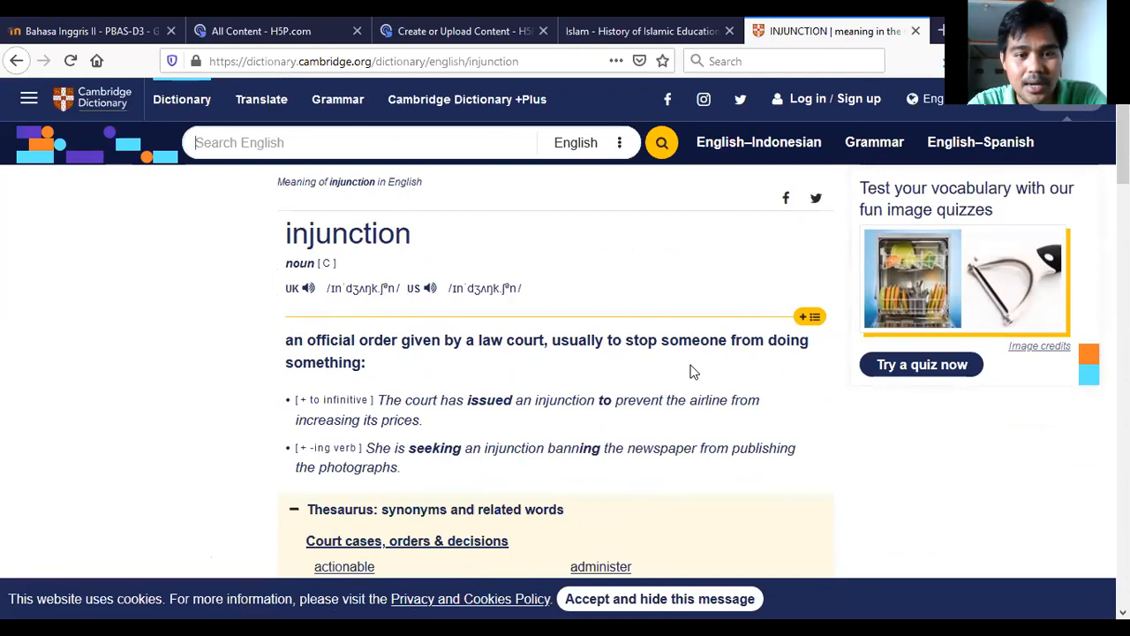
scroll(439, 425, "down", 2)
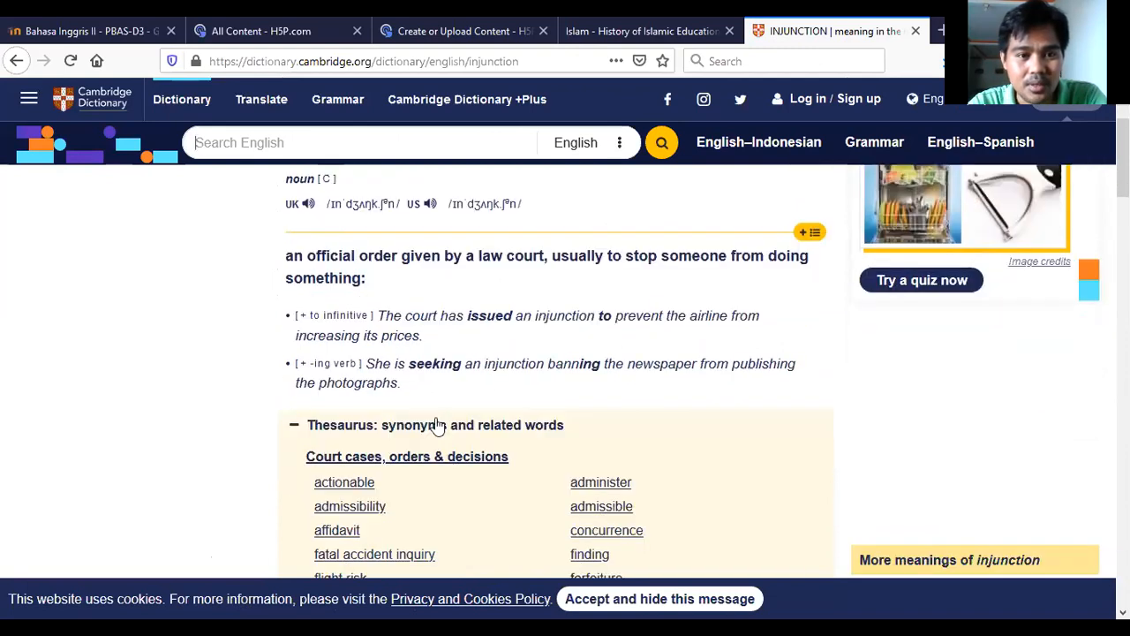
left_click_drag(285, 255, 356, 285)
key("ctrl+c")
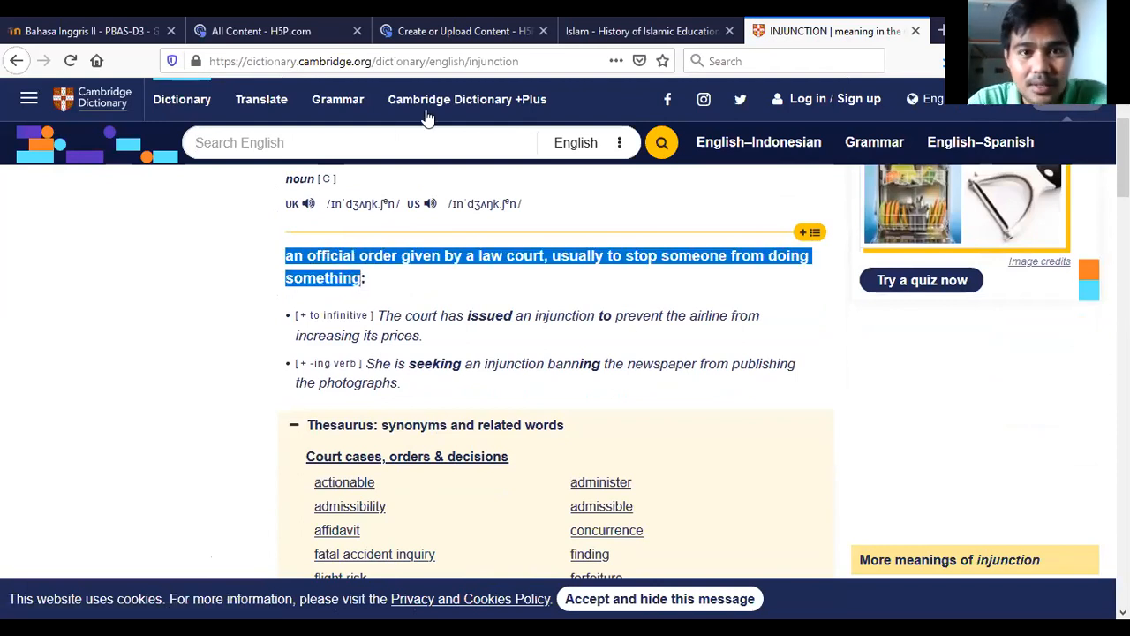
left_click(468, 34)
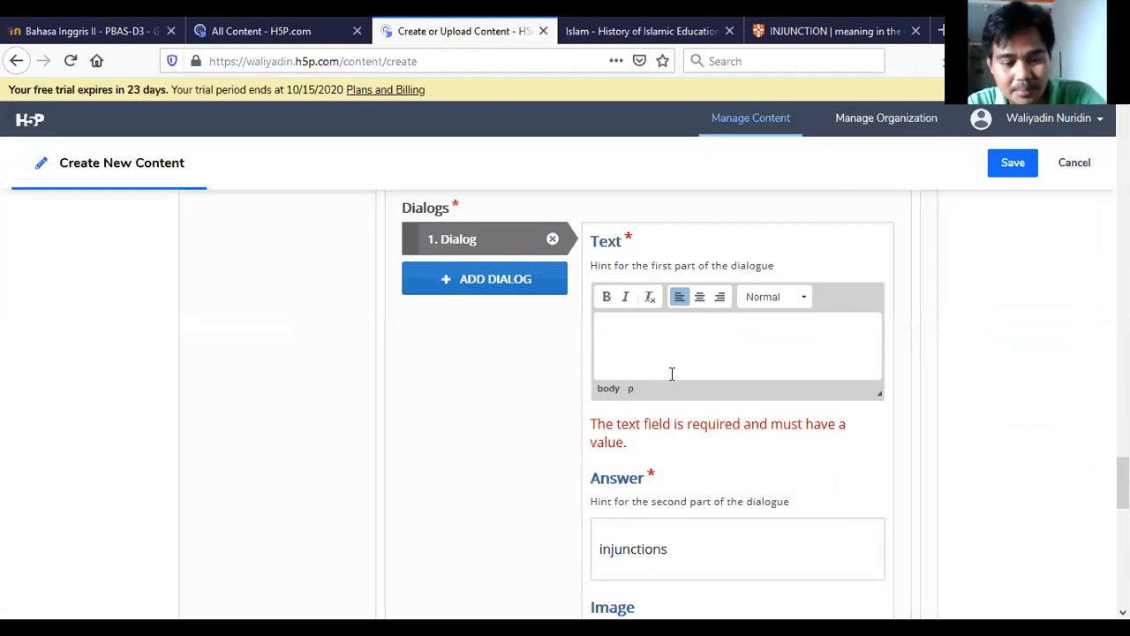
key("ctrl+v")
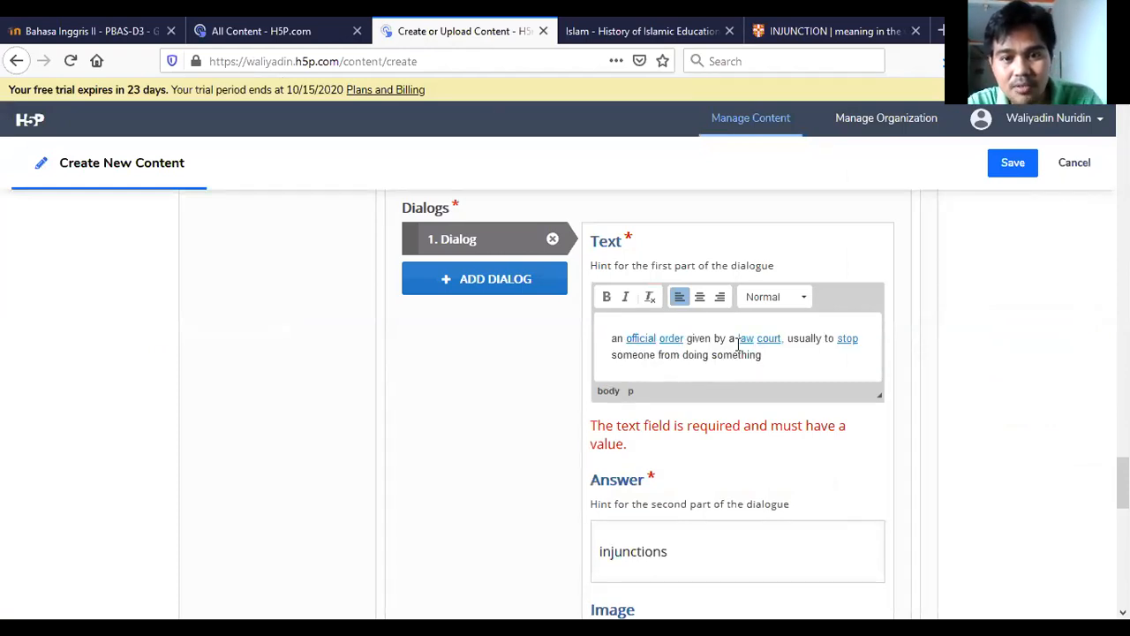
Step: Search Google Images in a new browser tab for "injunctions" to find a picture for the first dialog card
scroll(797, 416, "down", 4)
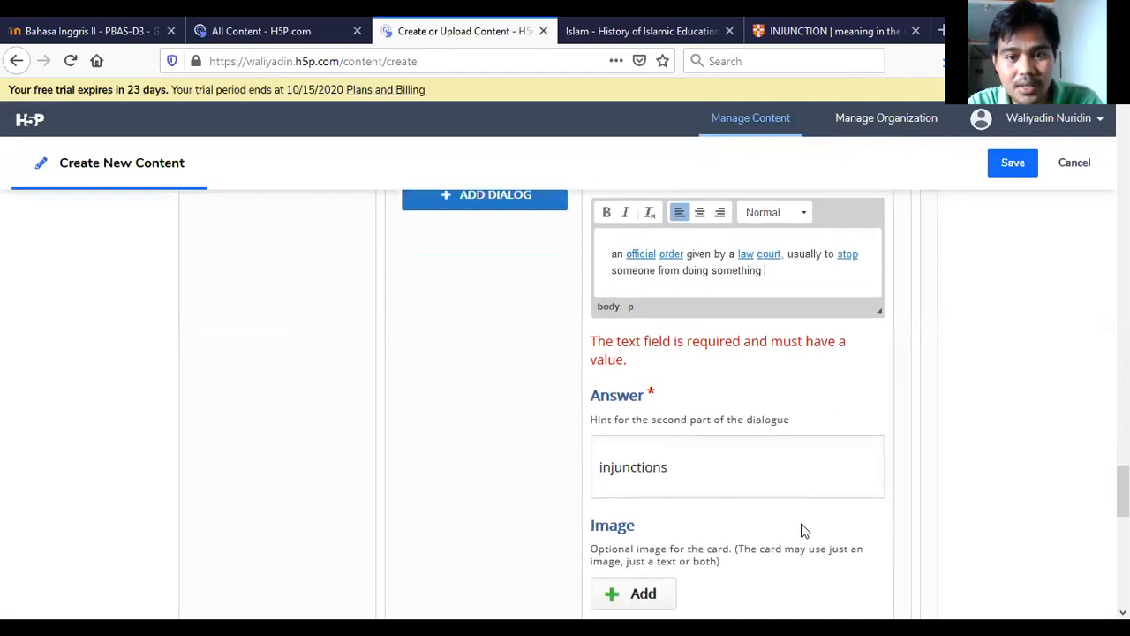
scroll(771, 538, "down", 2)
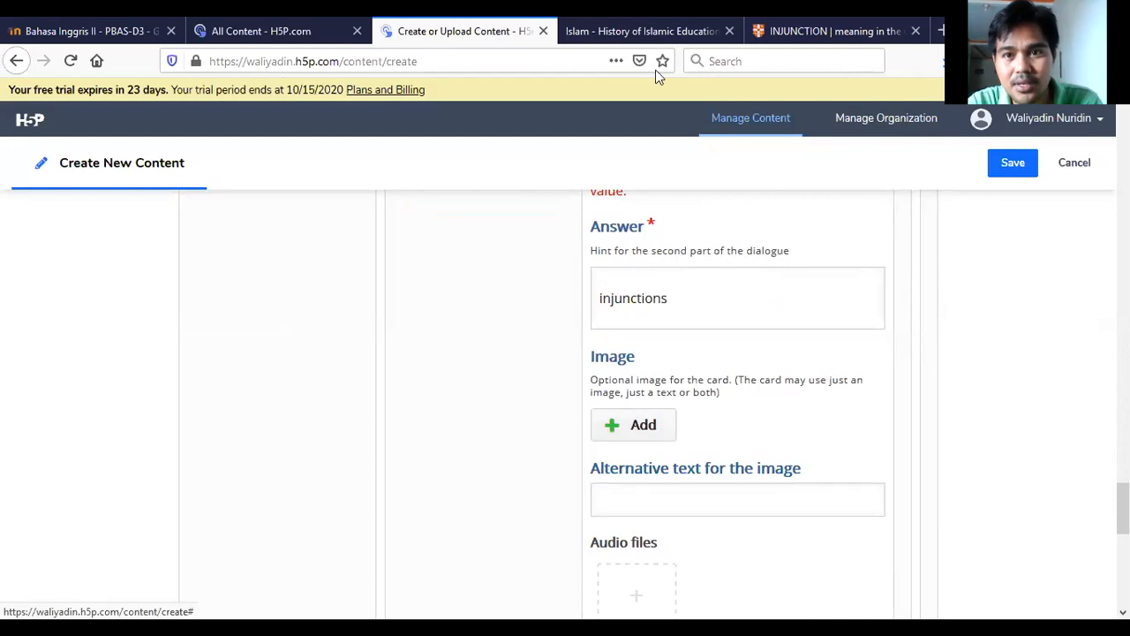
left_click(938, 31)
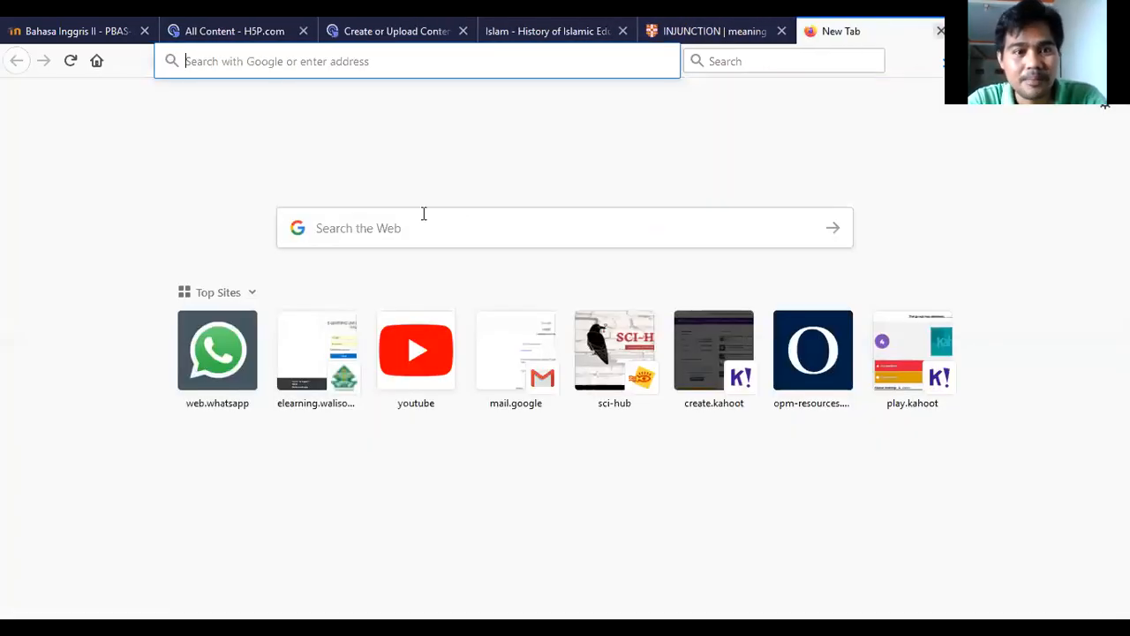
left_click(356, 228)
type("in")
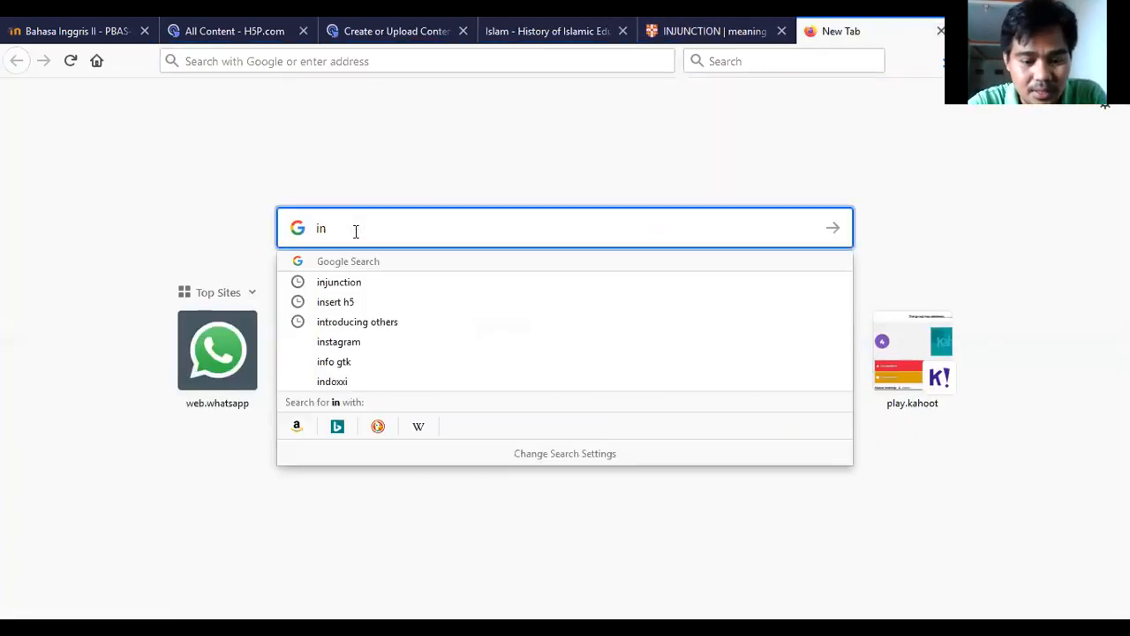
type("juncti")
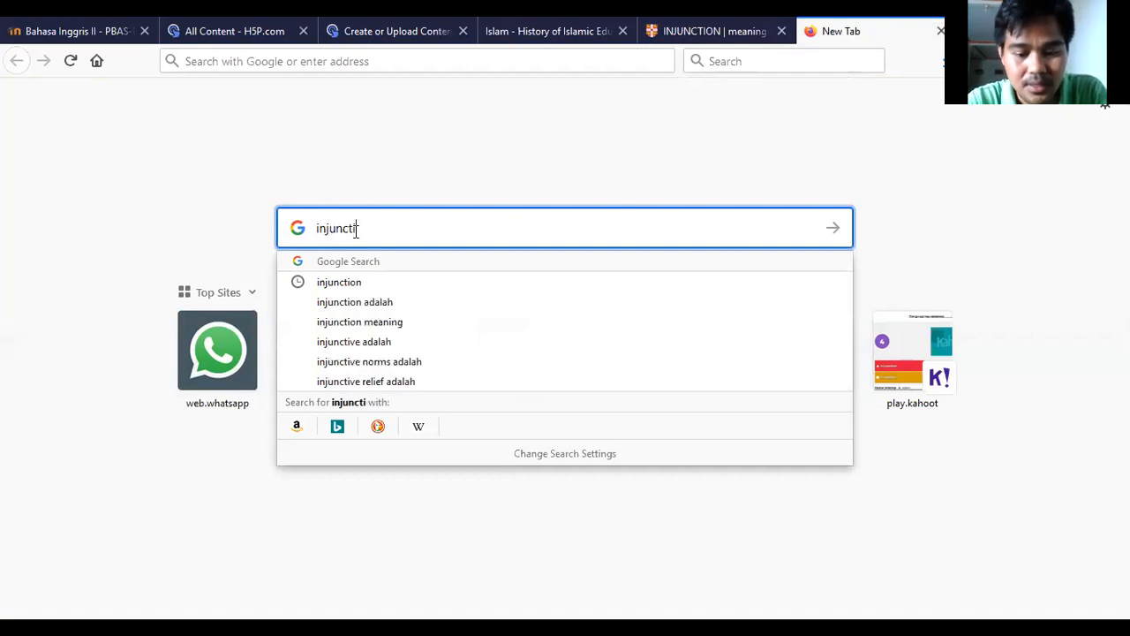
type("ons")
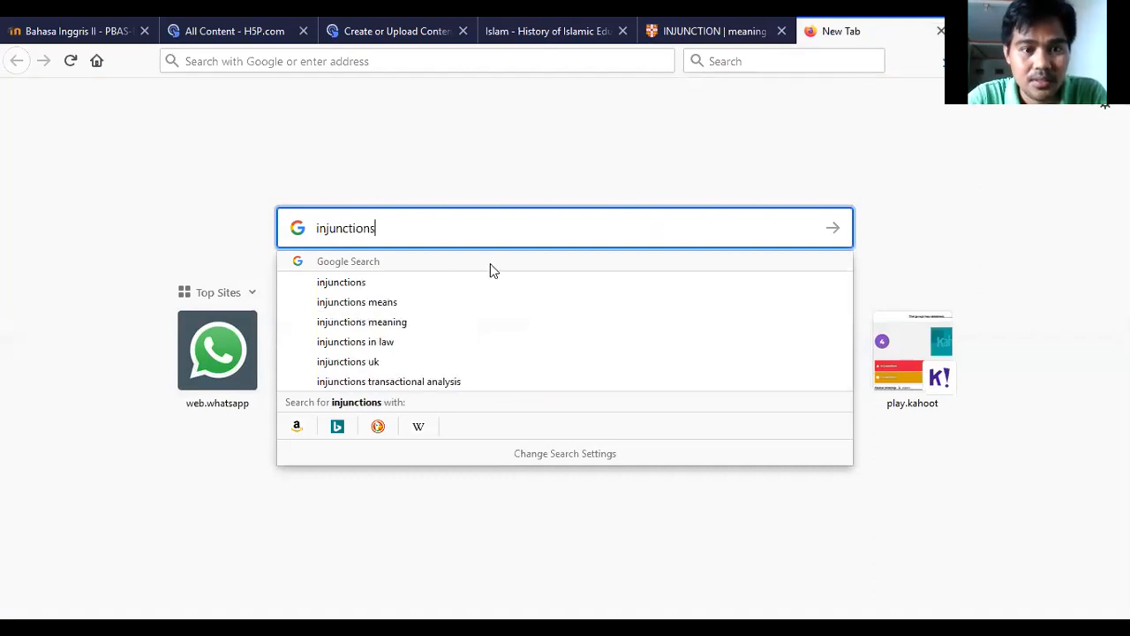
left_click(358, 282)
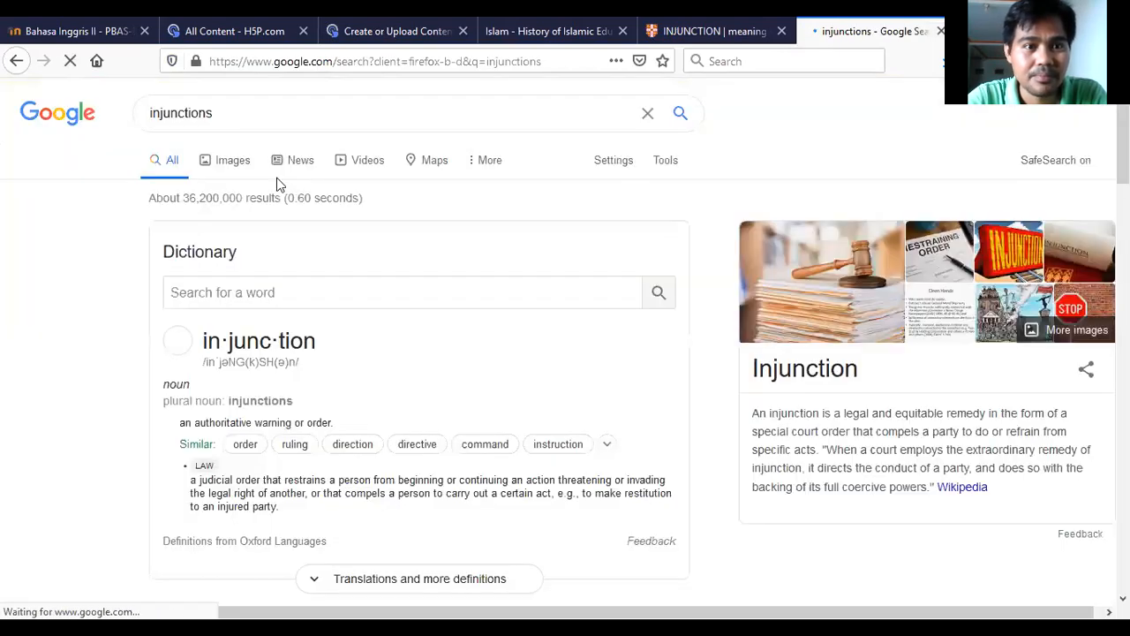
left_click(228, 165)
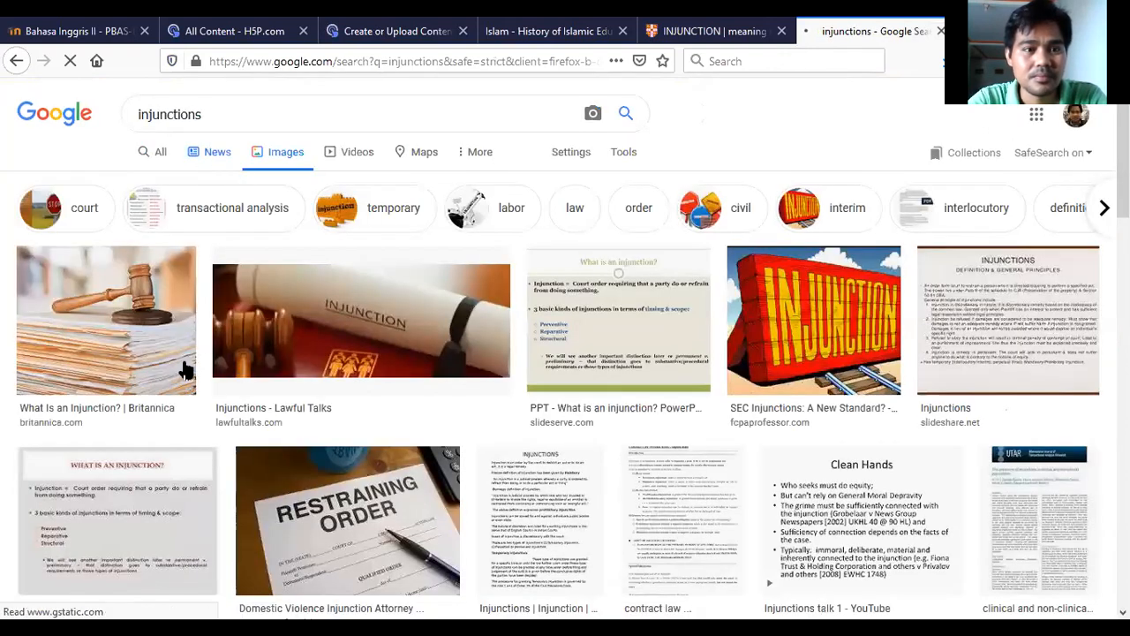
Step: Save the Lawful Talks injunction picture from the image results as "injunctions" in the Images for English folder
scroll(817, 336, "down", 2)
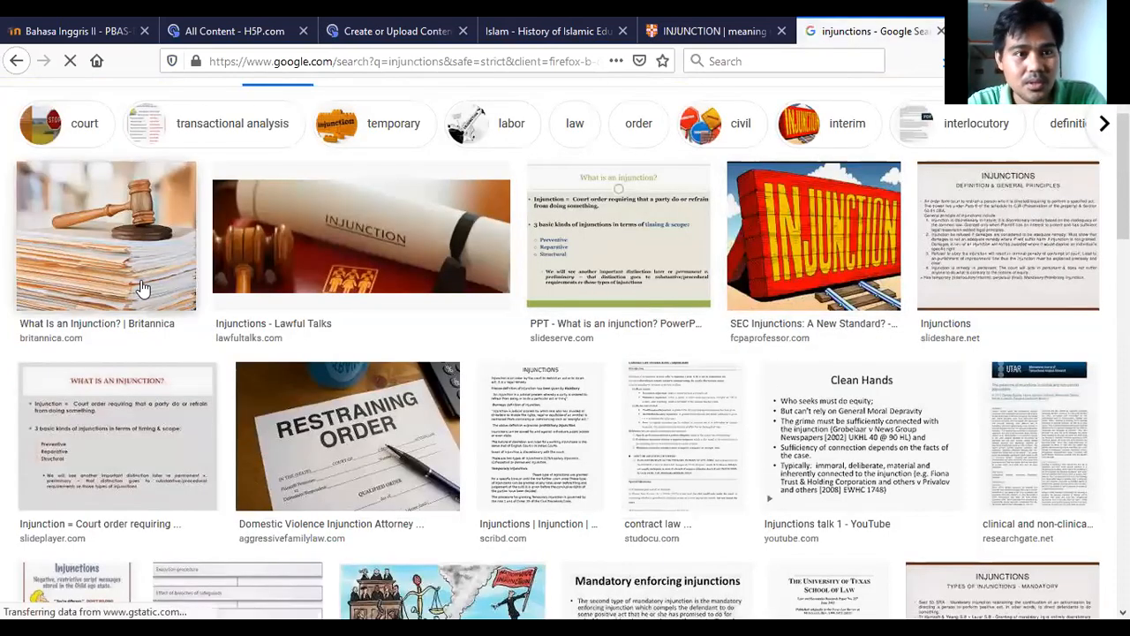
scroll(145, 287, "down", 3)
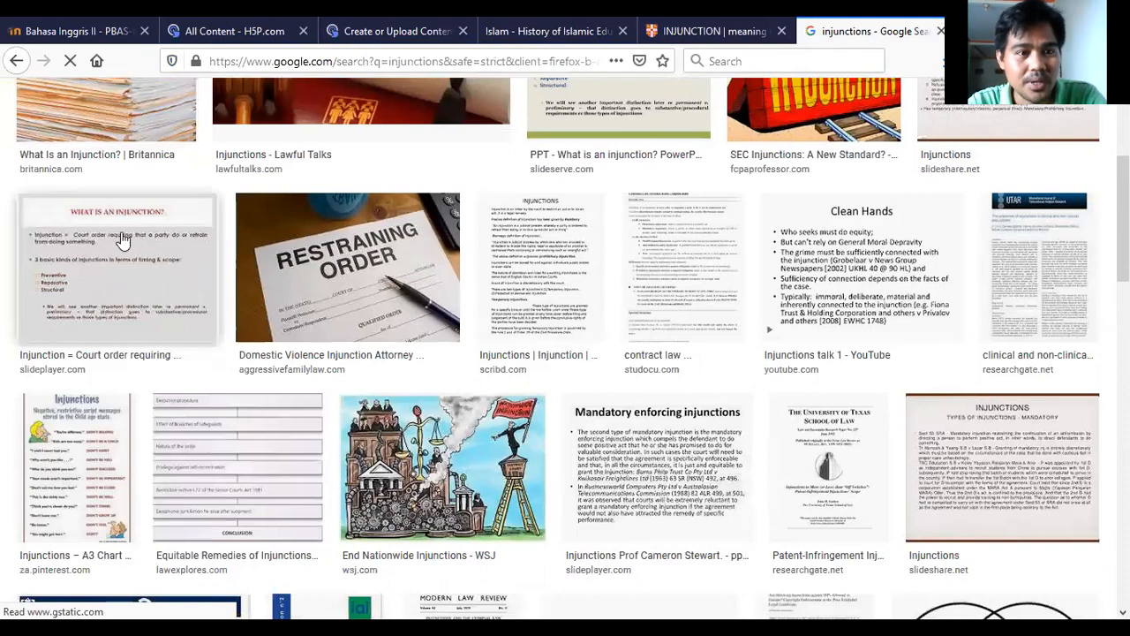
scroll(118, 244, "up", 3)
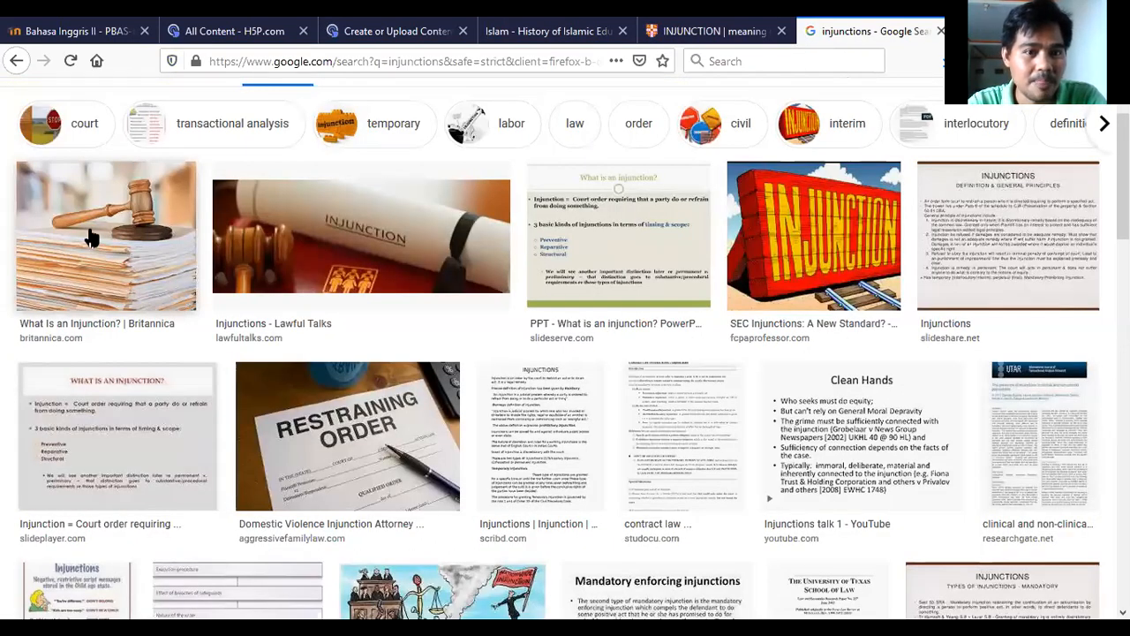
right_click(371, 249)
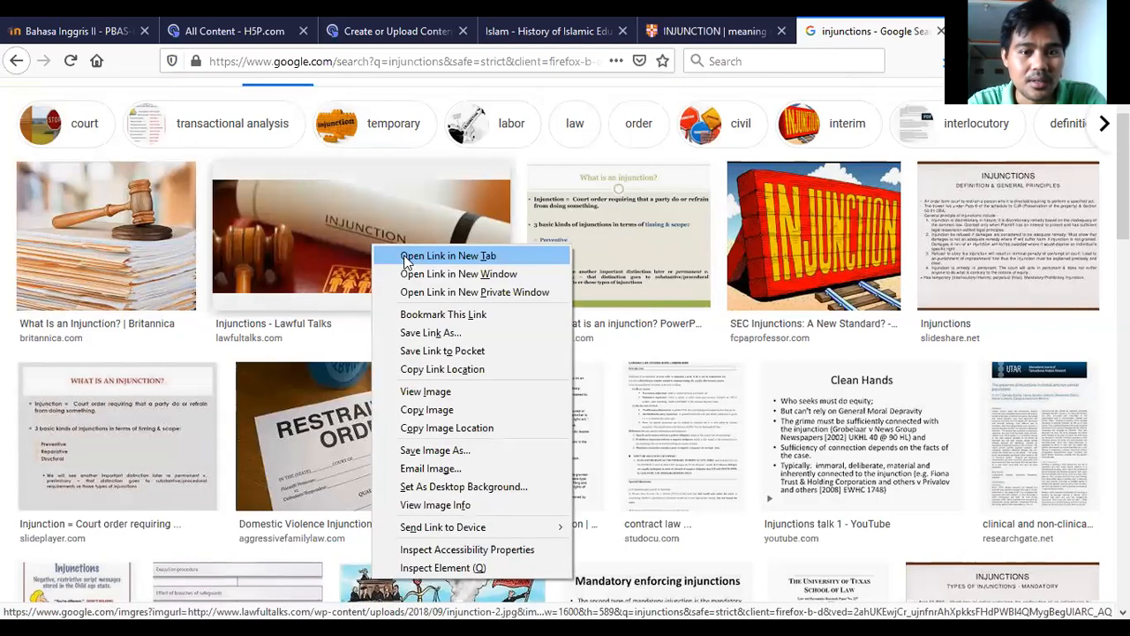
left_click(446, 452)
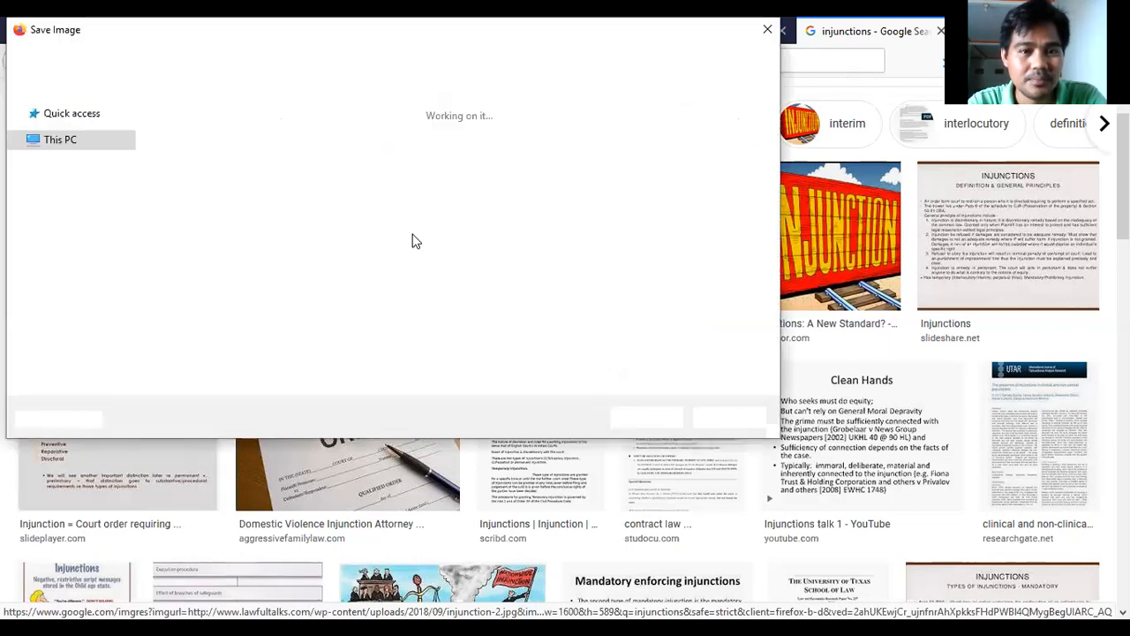
key("BackSpace")
type("in")
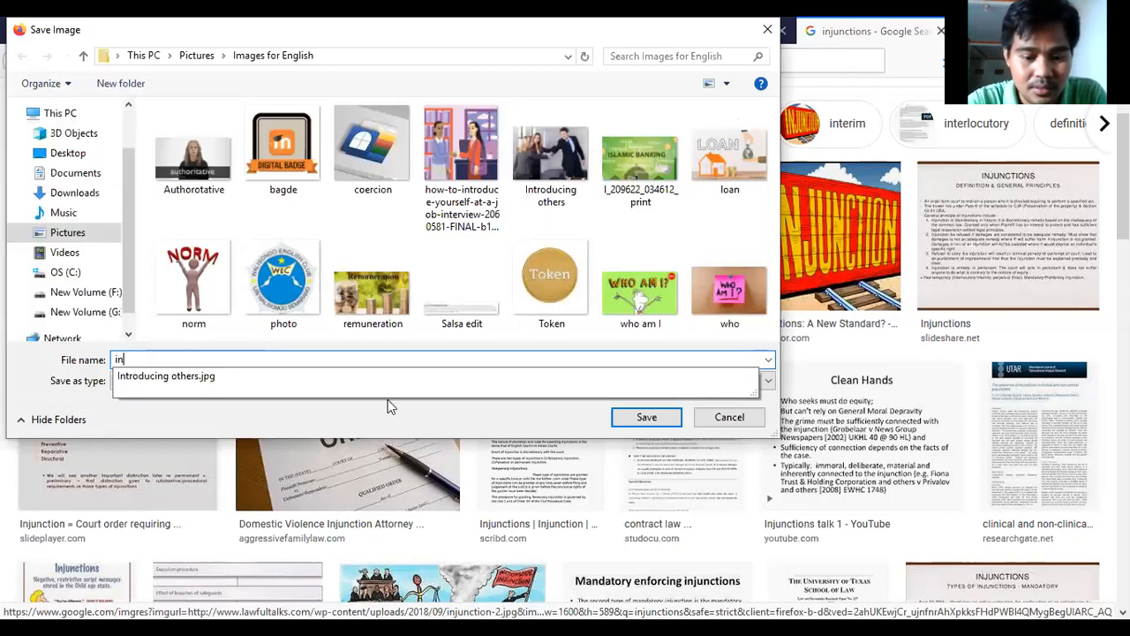
type("junction")
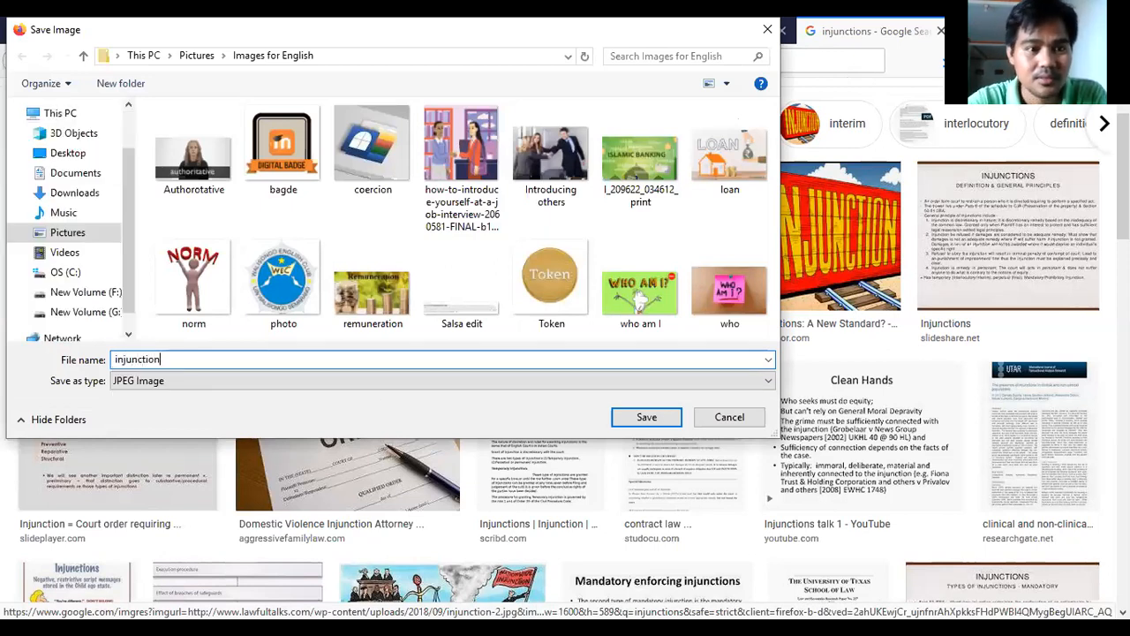
type("s")
left_click(636, 421)
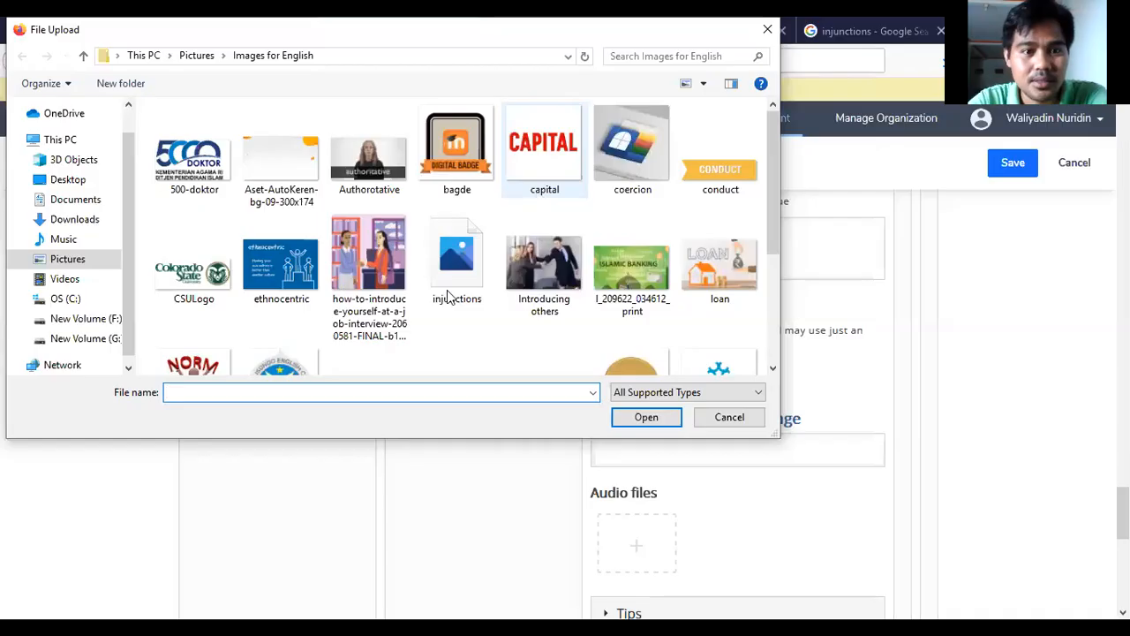
Step: Upload the "injunctions" picture from the Images for English folder as the first dialog card's image
scroll(446, 302, "down", 2)
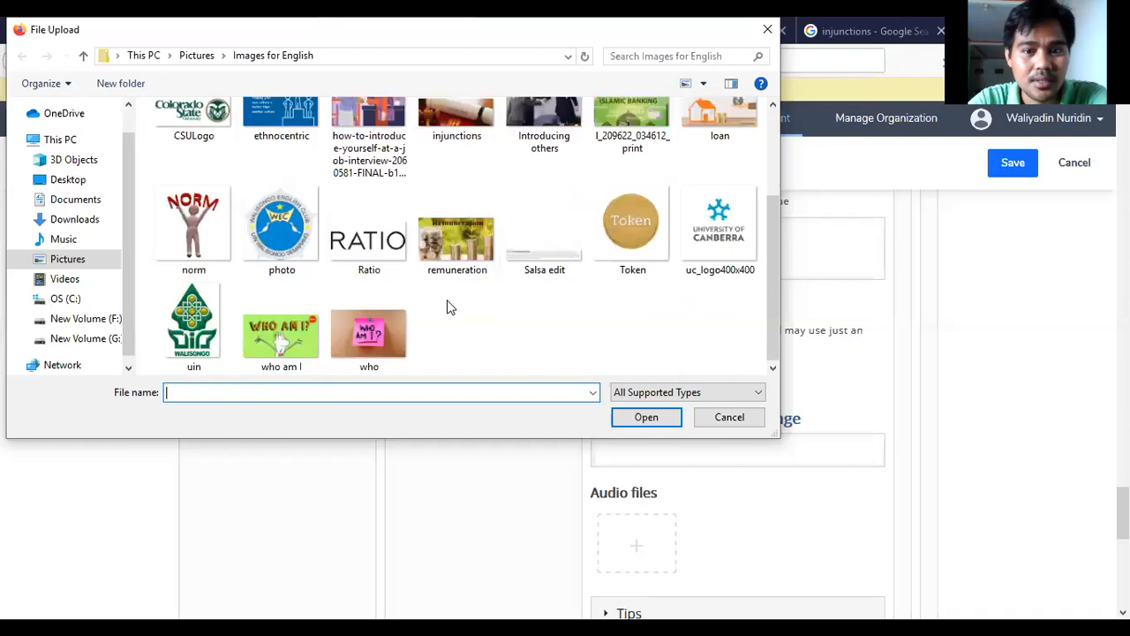
scroll(468, 331, "up", 2)
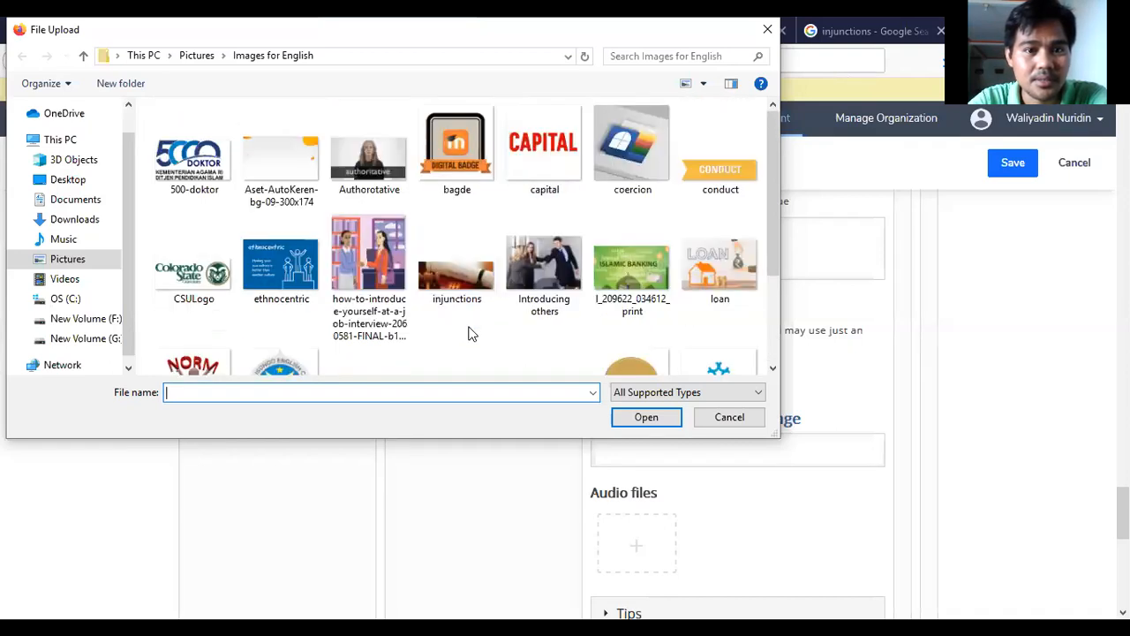
left_click(456, 269)
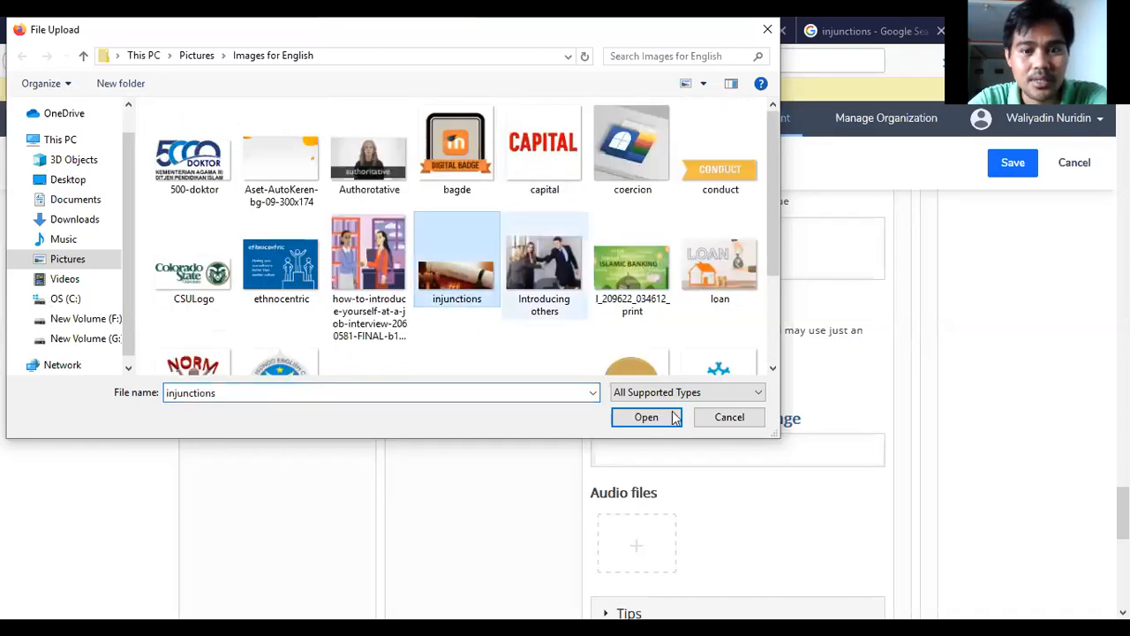
left_click(645, 417)
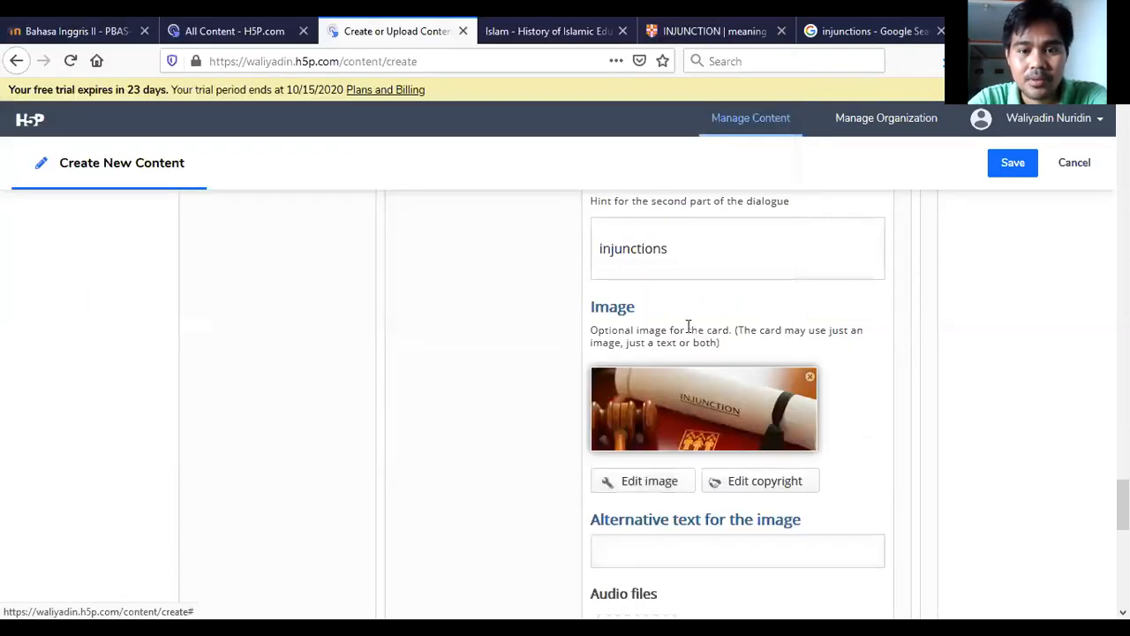
Step: Review the remaining dialog card settings, leave them at their defaults, and save the Islamic Education book
scroll(685, 442, "down", 3)
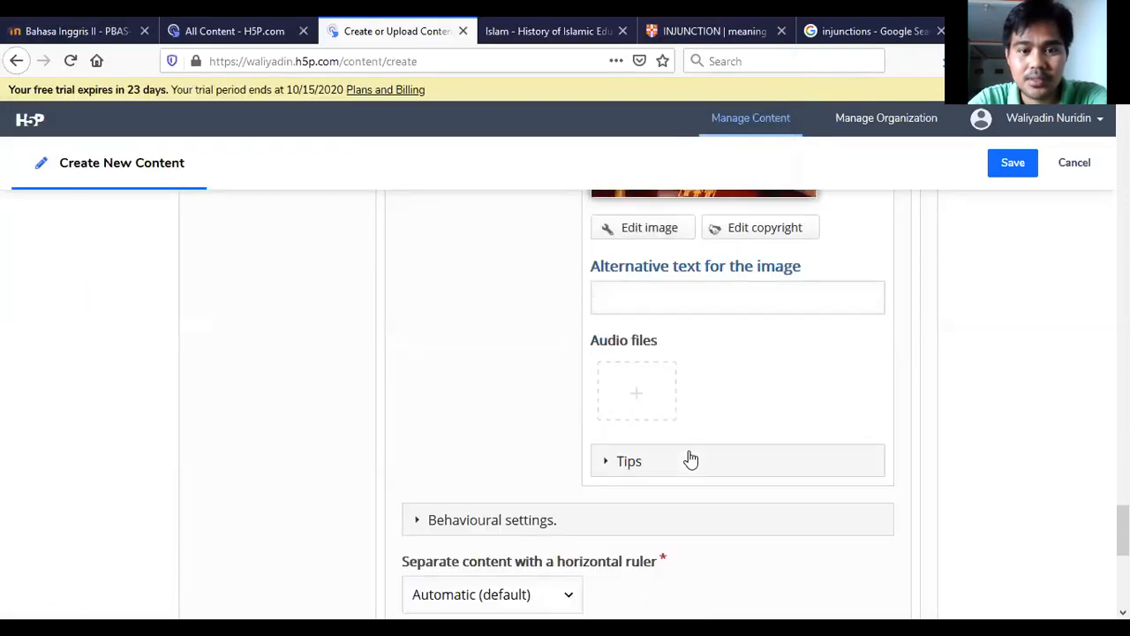
scroll(686, 459, "down", 2)
scroll(653, 466, "up", 3)
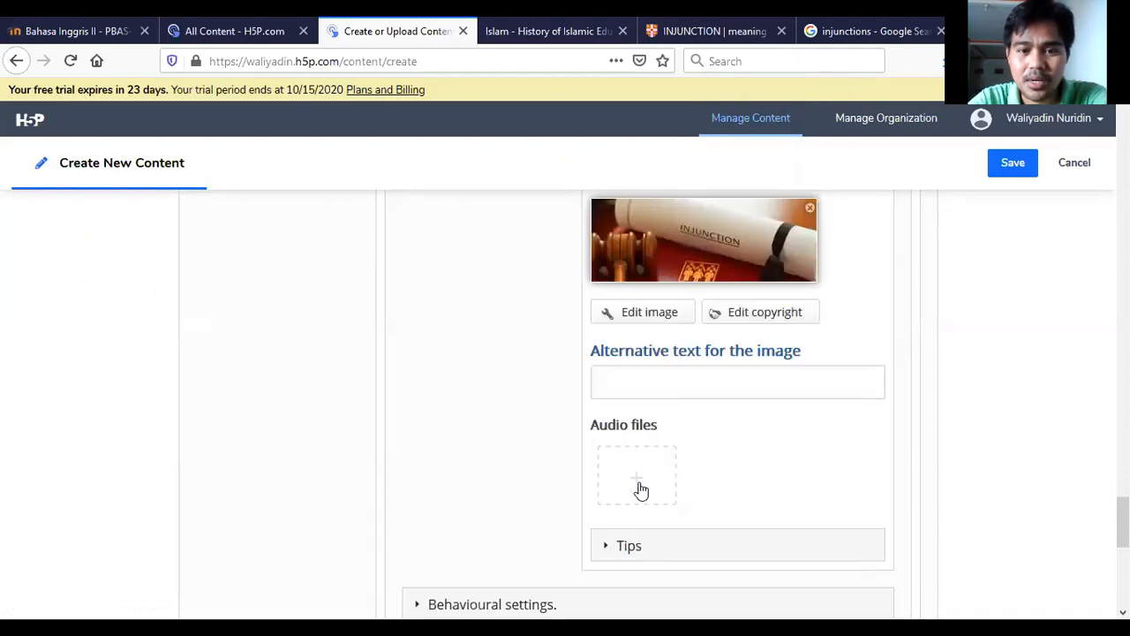
scroll(694, 485, "down", 3)
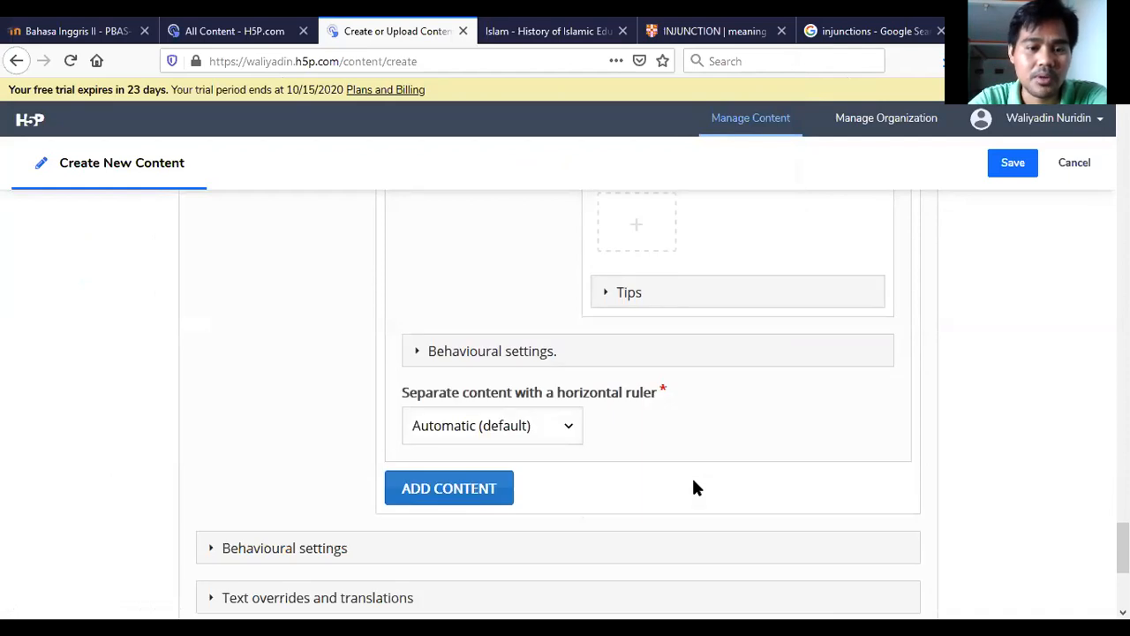
scroll(449, 477, "down", 3)
scroll(447, 504, "up", 2)
scroll(446, 504, "down", 3)
left_click(202, 530)
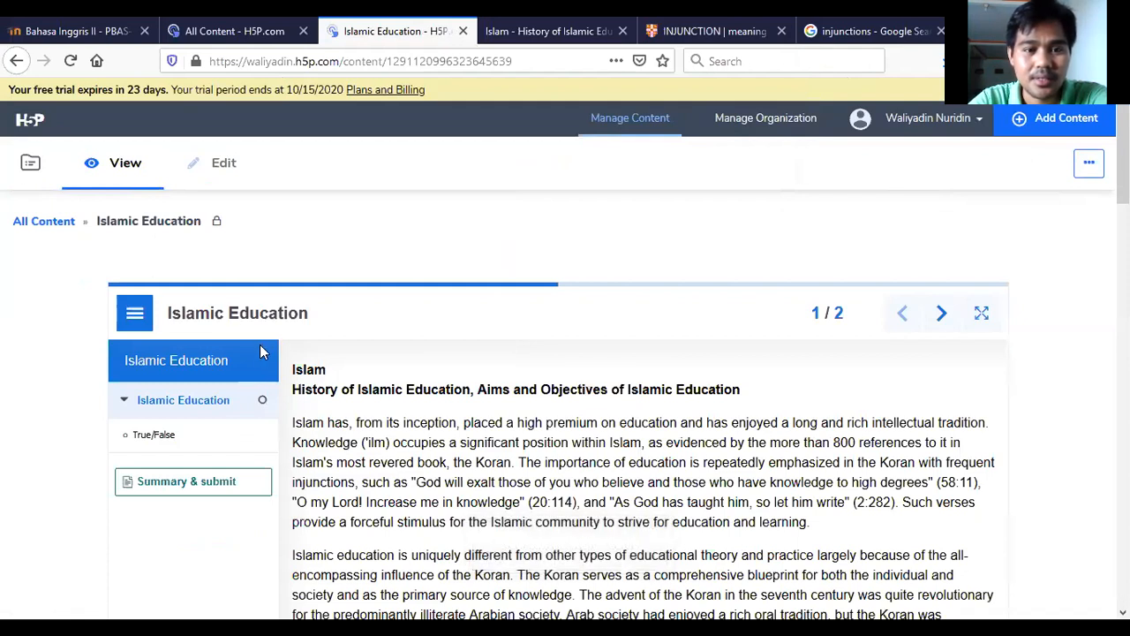
Step: Examine the saved book's page, from the article text down to the true/false question and dialog card
scroll(366, 365, "down", 3)
scroll(369, 382, "up", 3)
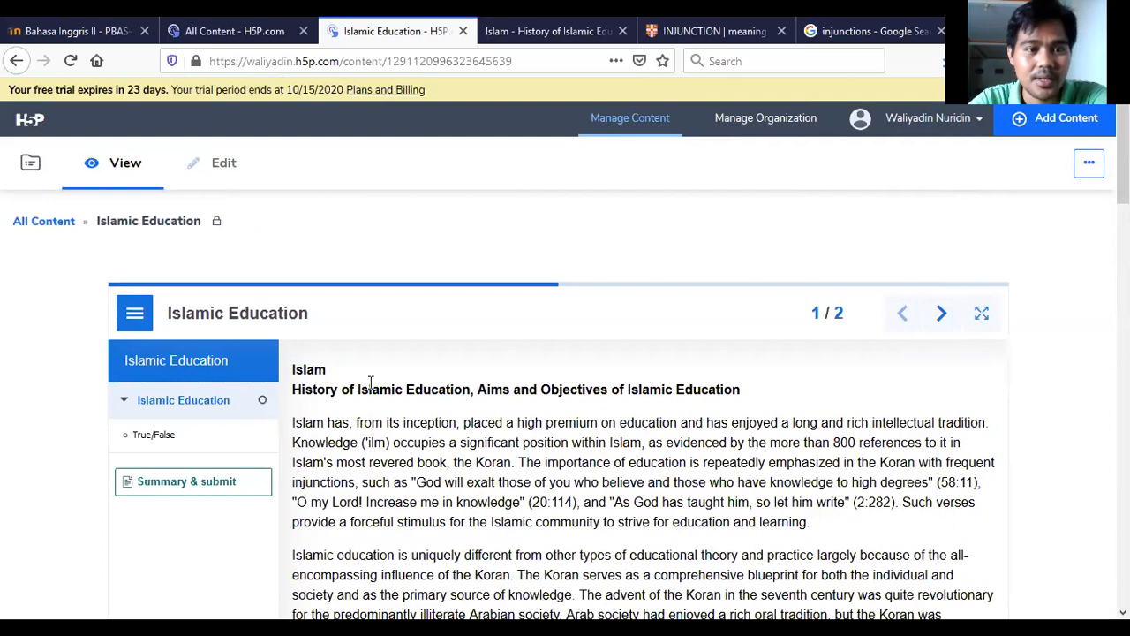
scroll(369, 381, "down", 3)
scroll(373, 381, "up", 3)
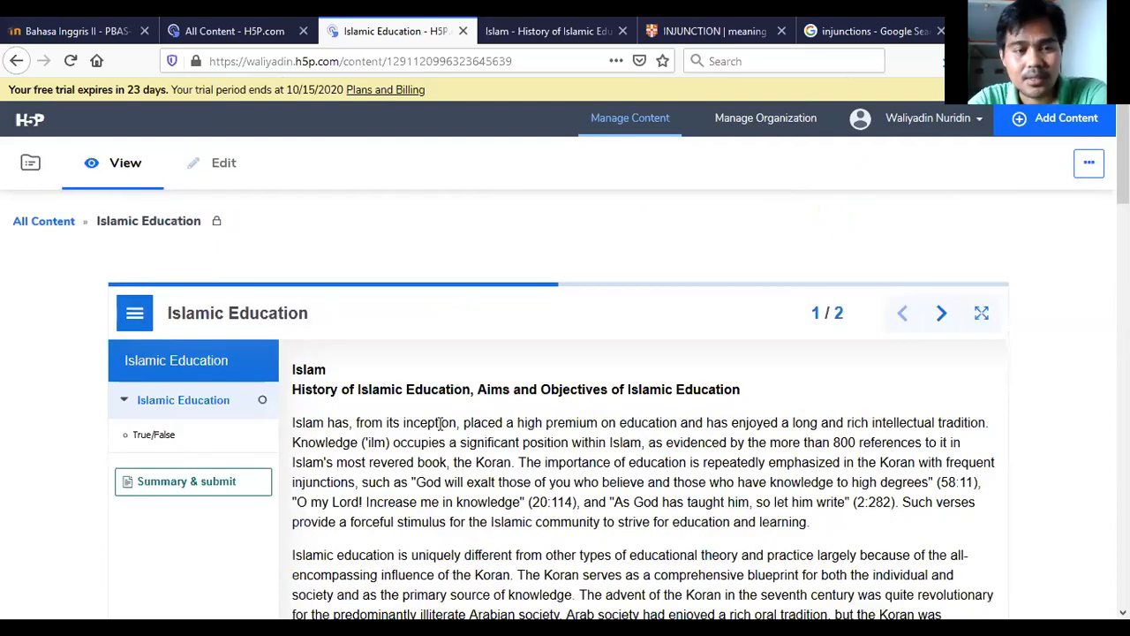
scroll(358, 417, "down", 3)
scroll(527, 328, "down", 10)
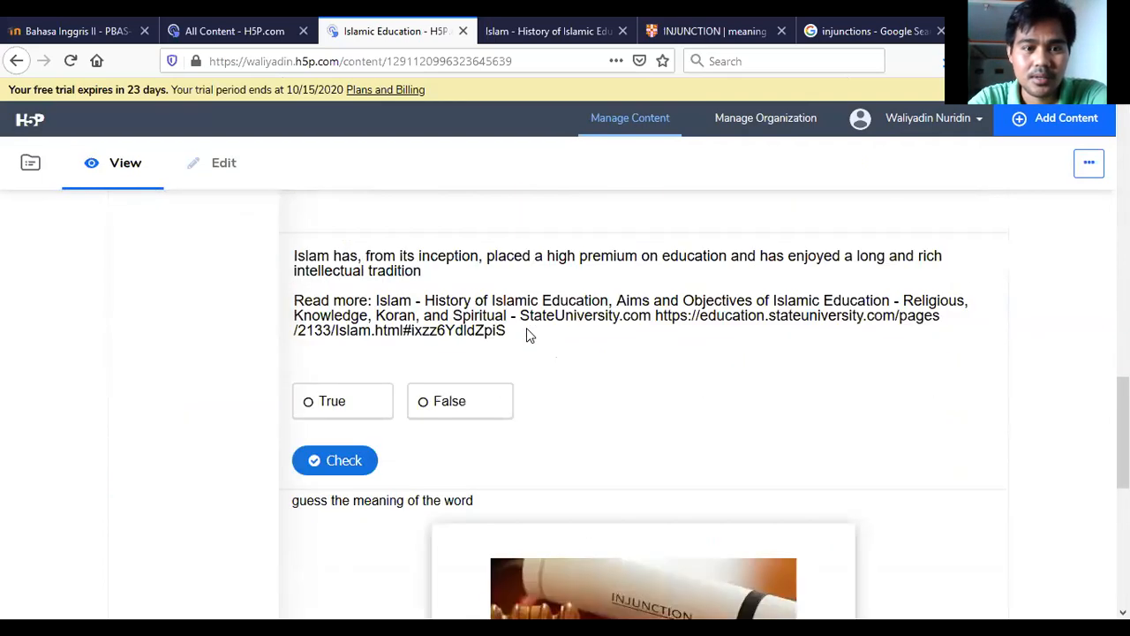
scroll(526, 327, "down", 2)
scroll(383, 282, "up", 2)
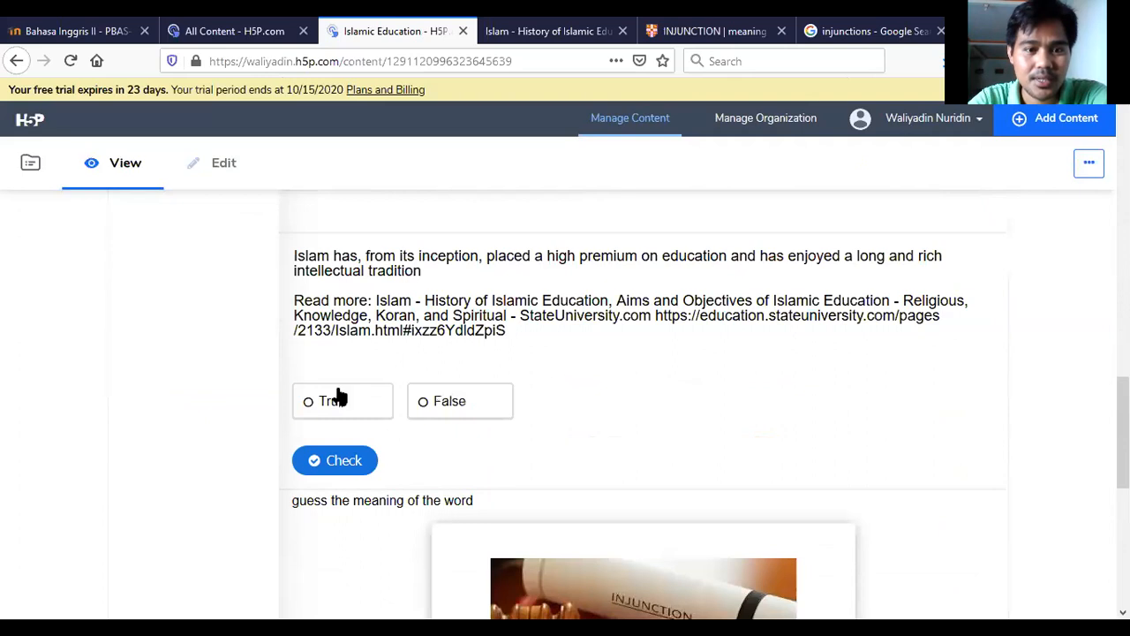
Step: Answer the true/false question about Islam's premium on education with True and check the answer
scroll(334, 421, "up", 2)
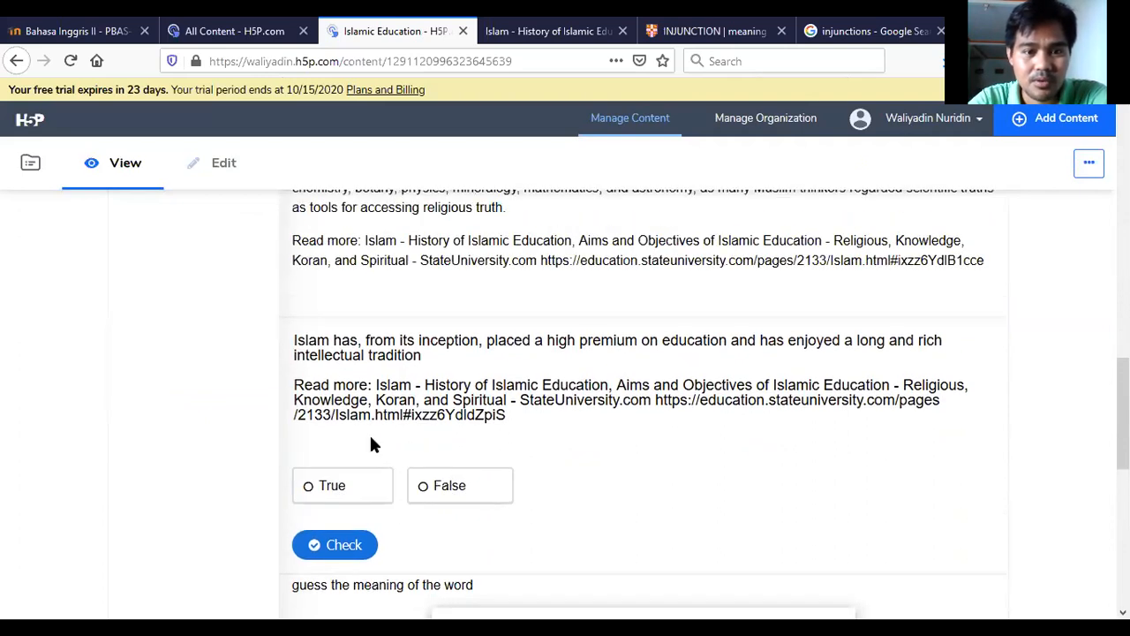
left_click(331, 491)
scroll(336, 494, "down", 4)
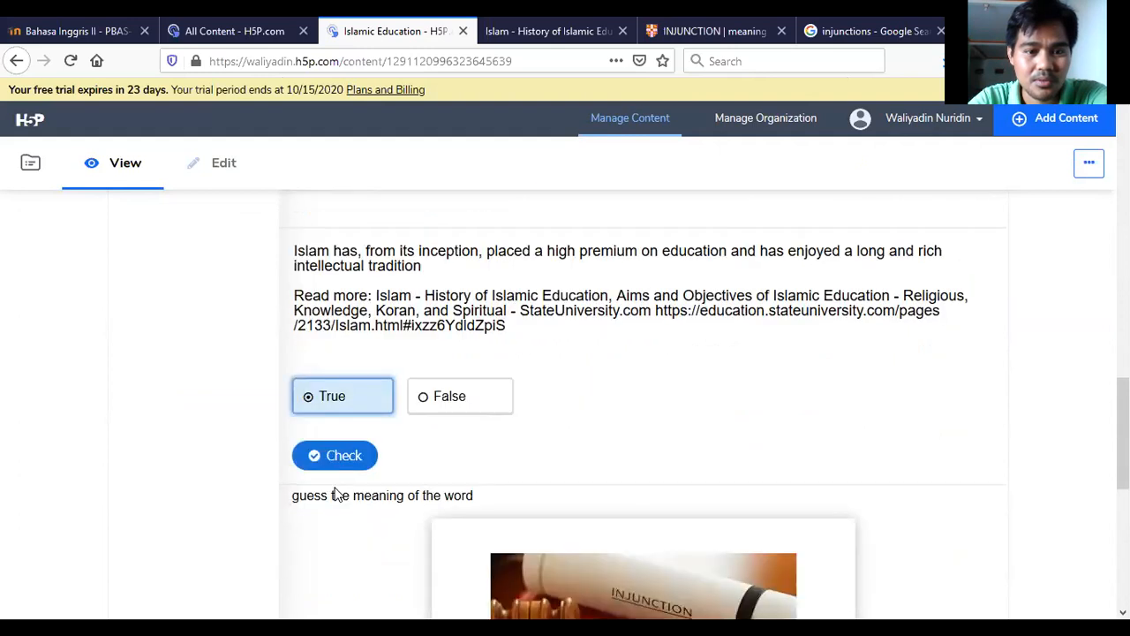
left_click(329, 371)
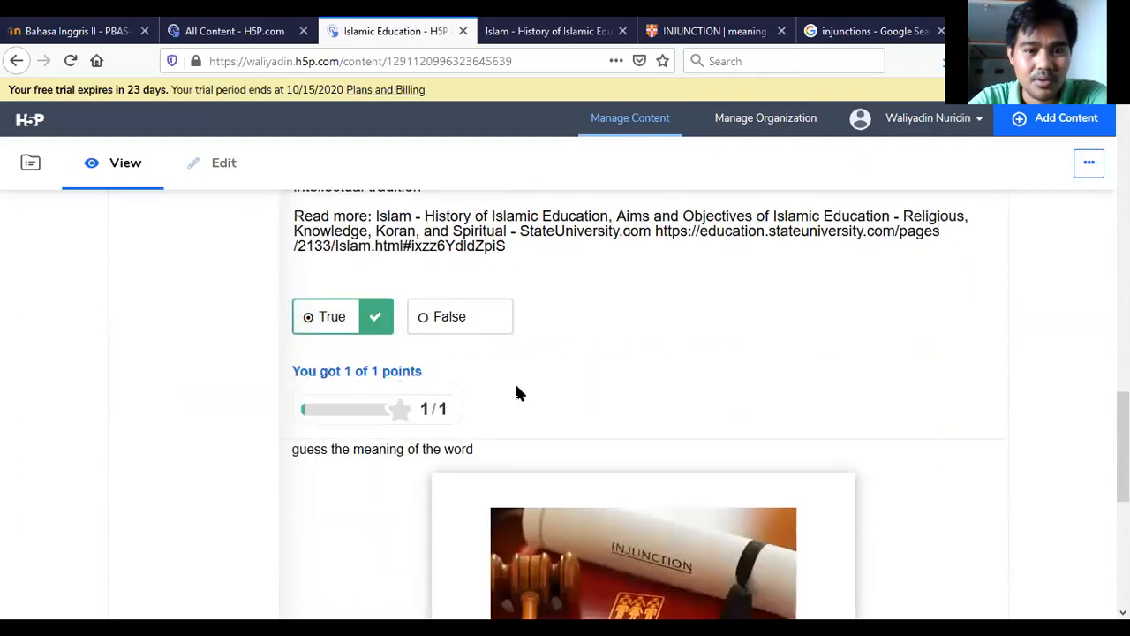
Step: Examine the picture and definition on the word-meaning dialog card, and turn the card over to its answer
scroll(606, 409, "down", 7)
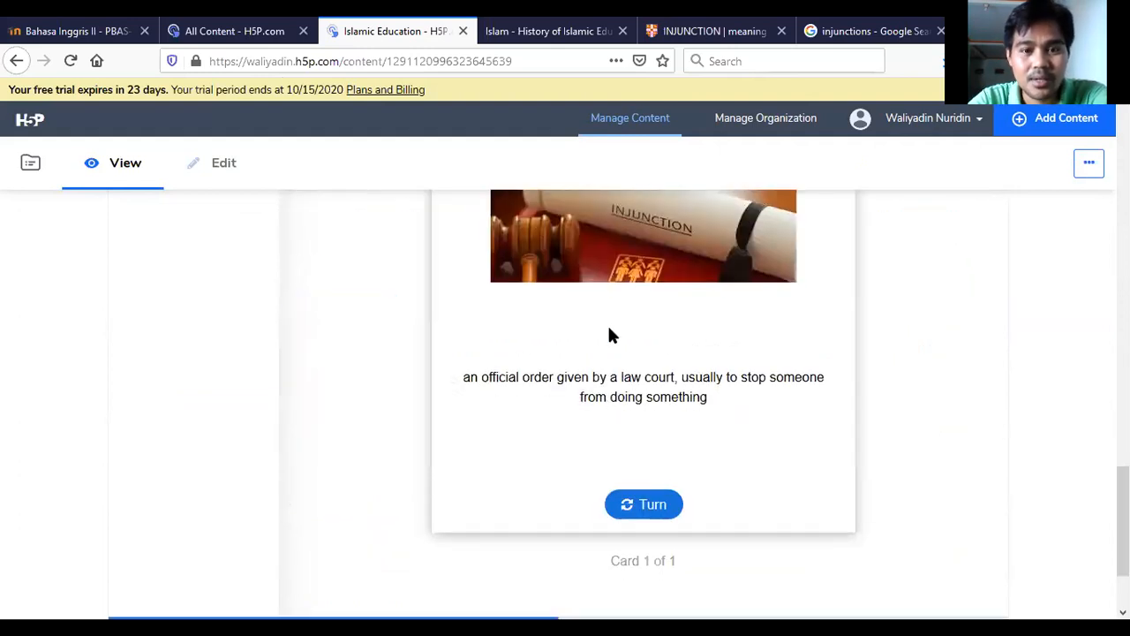
scroll(609, 335, "up", 2)
scroll(648, 462, "up", 2)
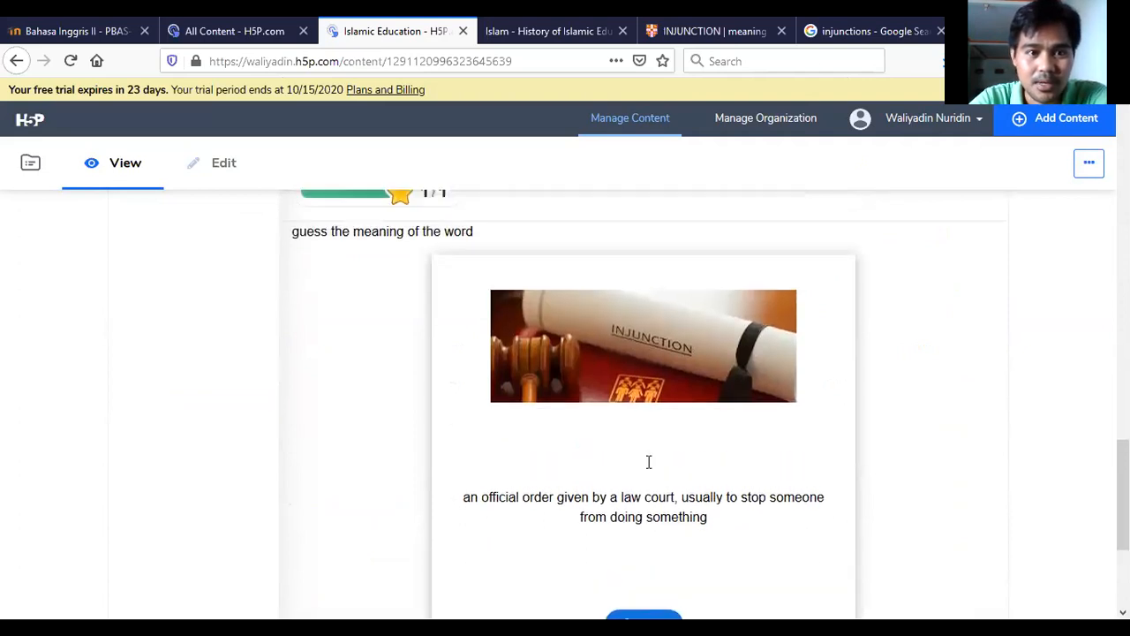
scroll(679, 385, "down", 4)
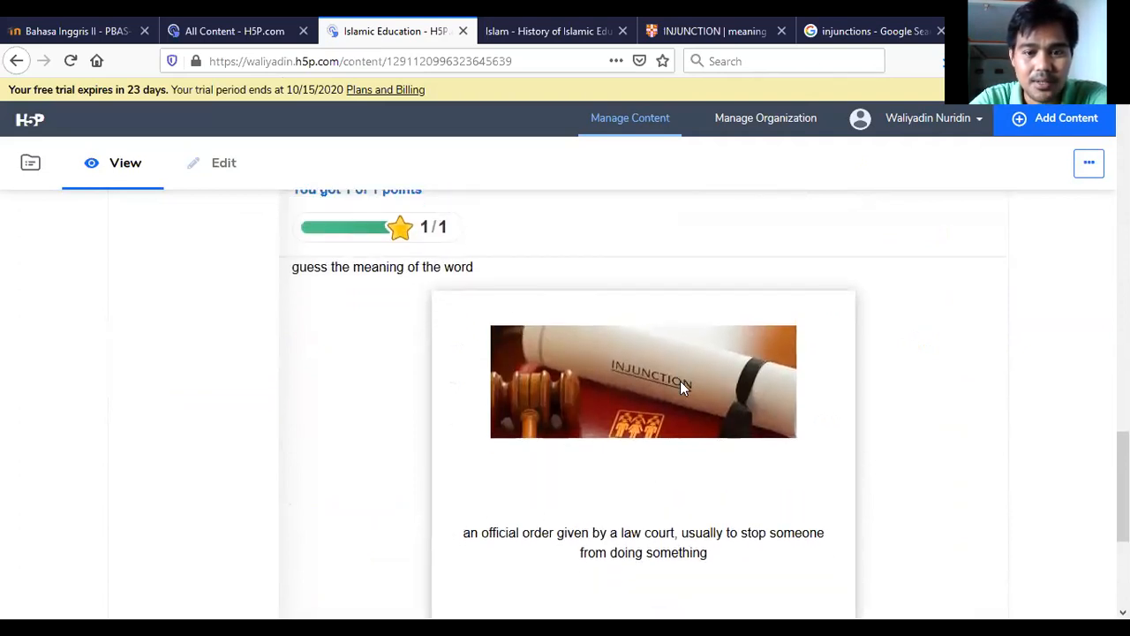
scroll(554, 362, "up", 2)
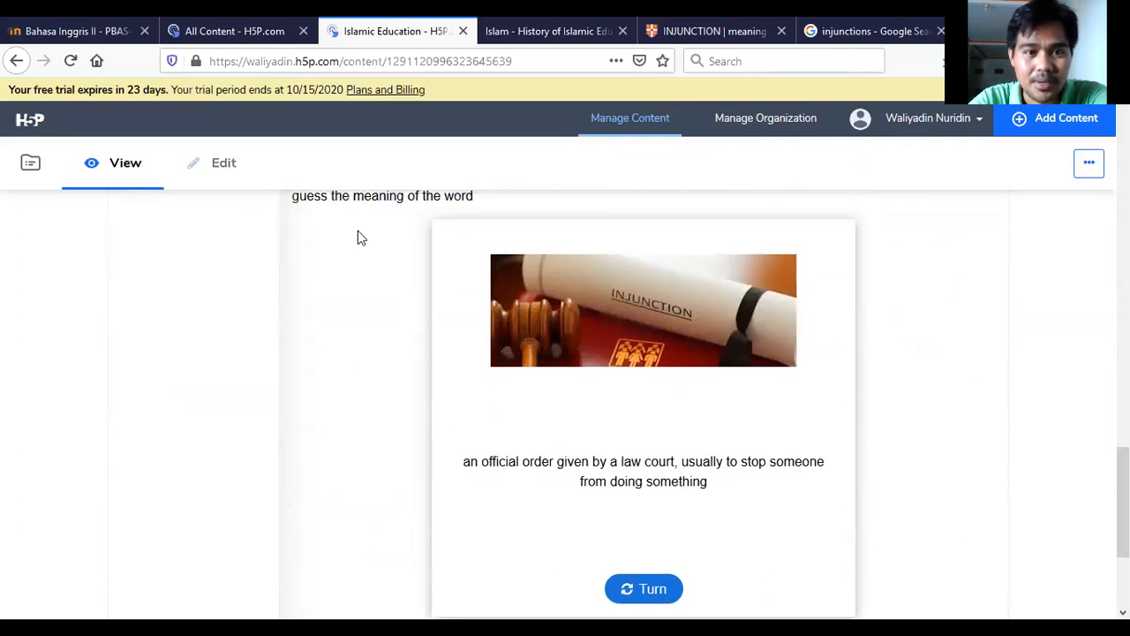
scroll(564, 349, "down", 2)
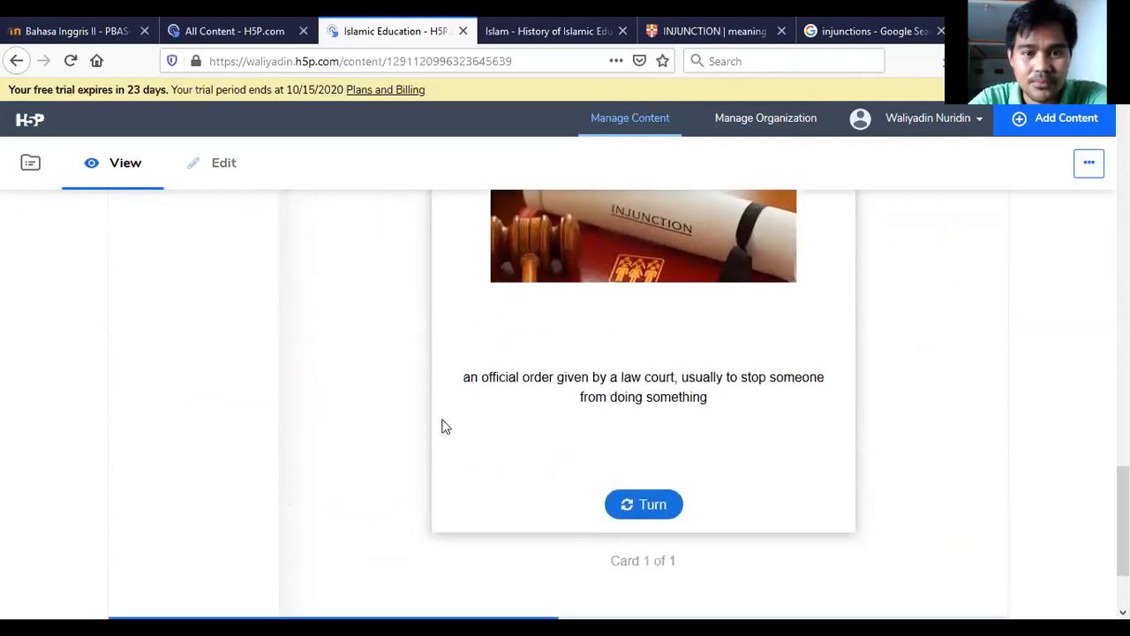
scroll(611, 357, "up", 2)
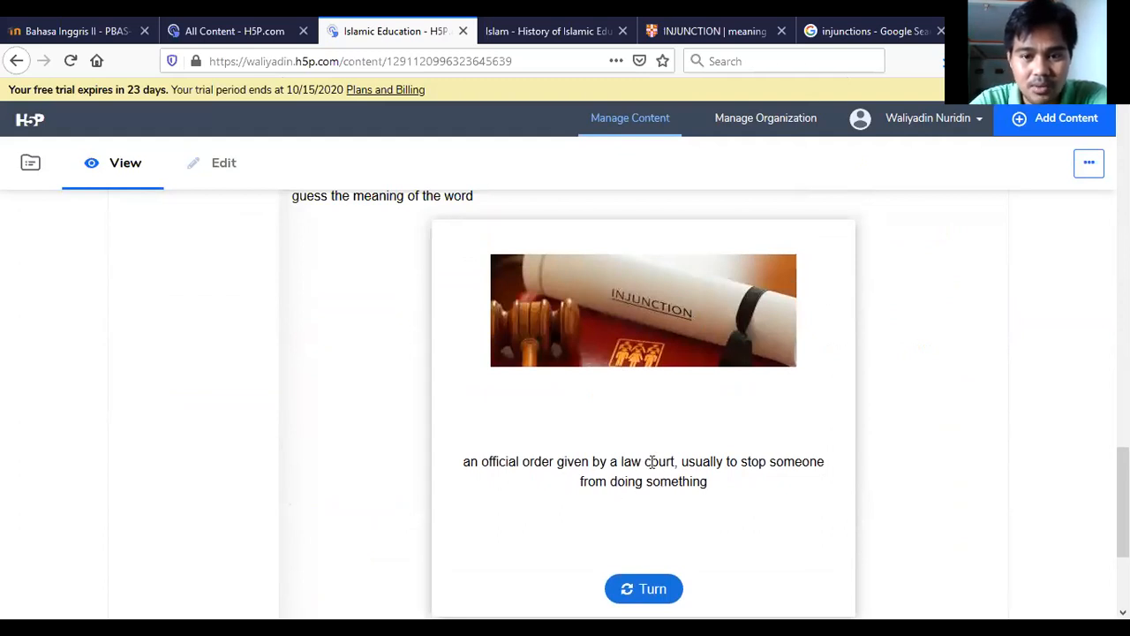
scroll(661, 574, "down", 2)
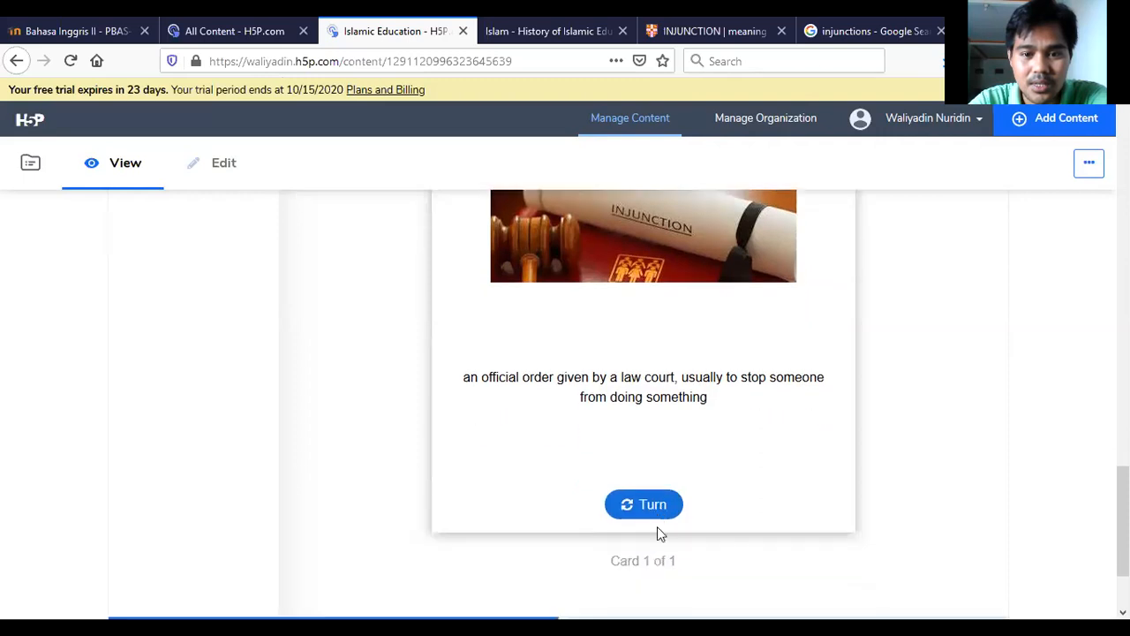
left_click(651, 505)
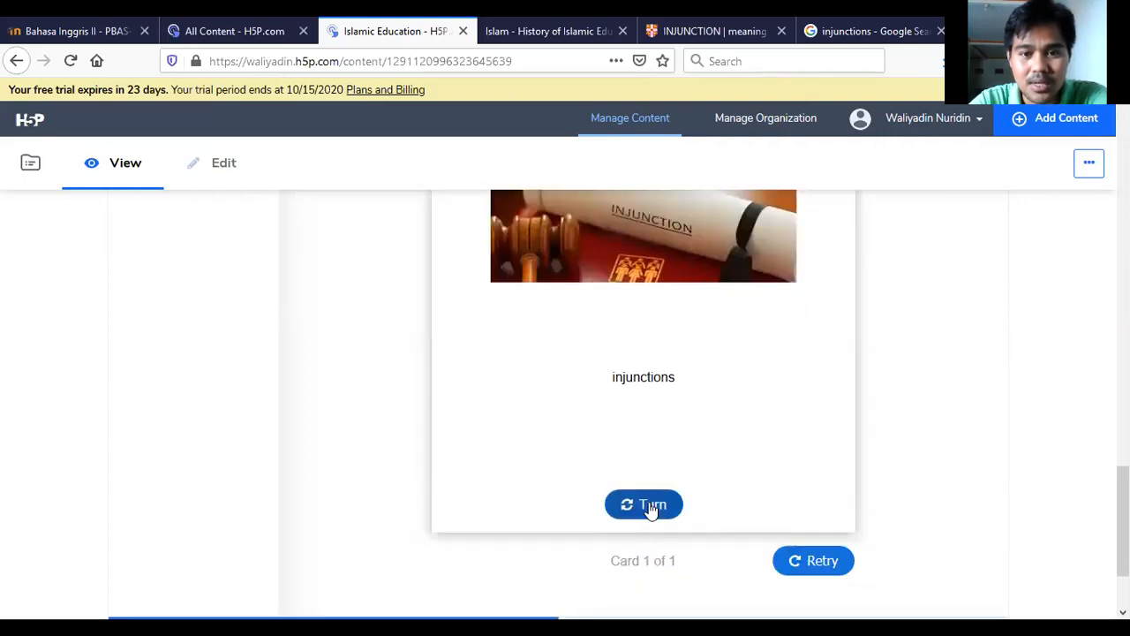
Step: View the turned dialog card, restart it from its definition side, and go back to the end of the article text
scroll(685, 422, "up", 4)
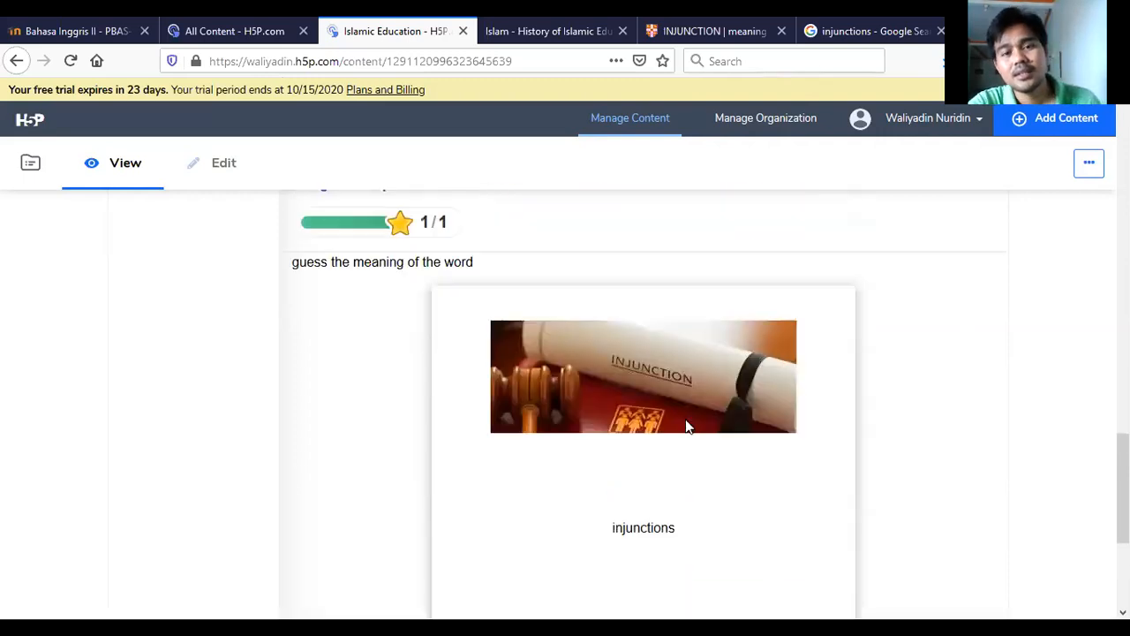
scroll(686, 421, "down", 6)
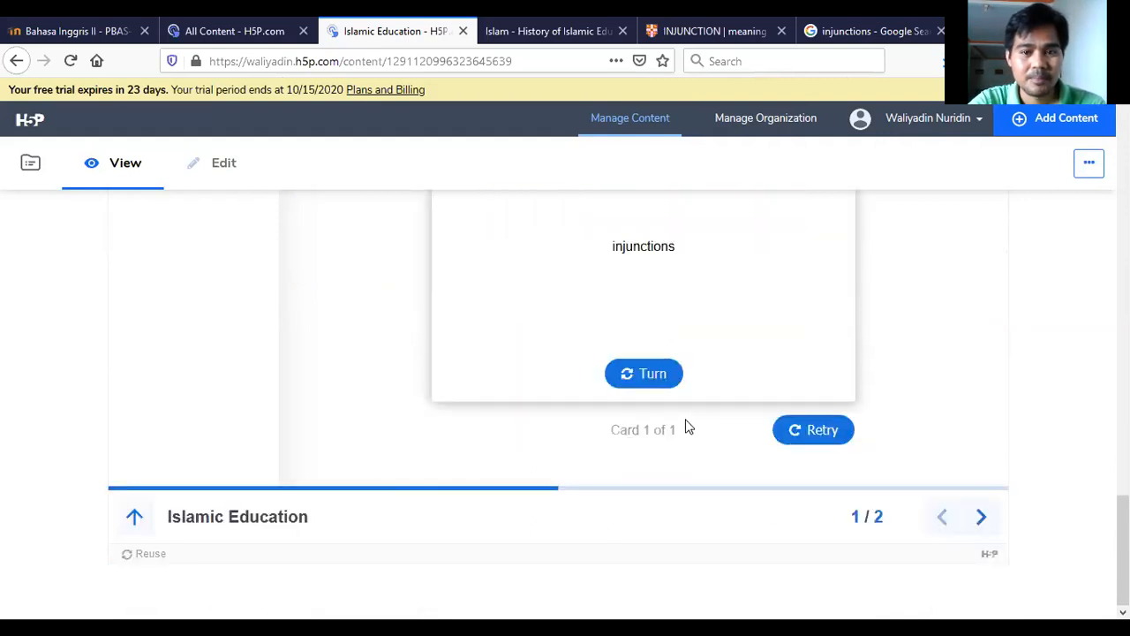
left_click(817, 431)
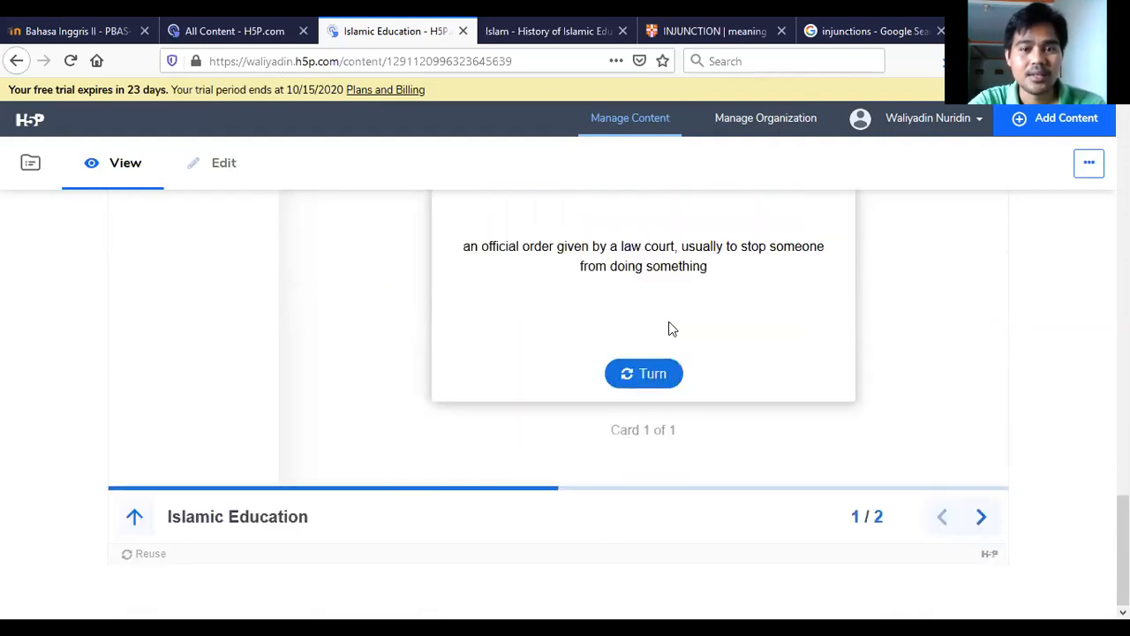
scroll(671, 336, "up", 5)
scroll(680, 353, "up", 7)
scroll(505, 442, "up", 3)
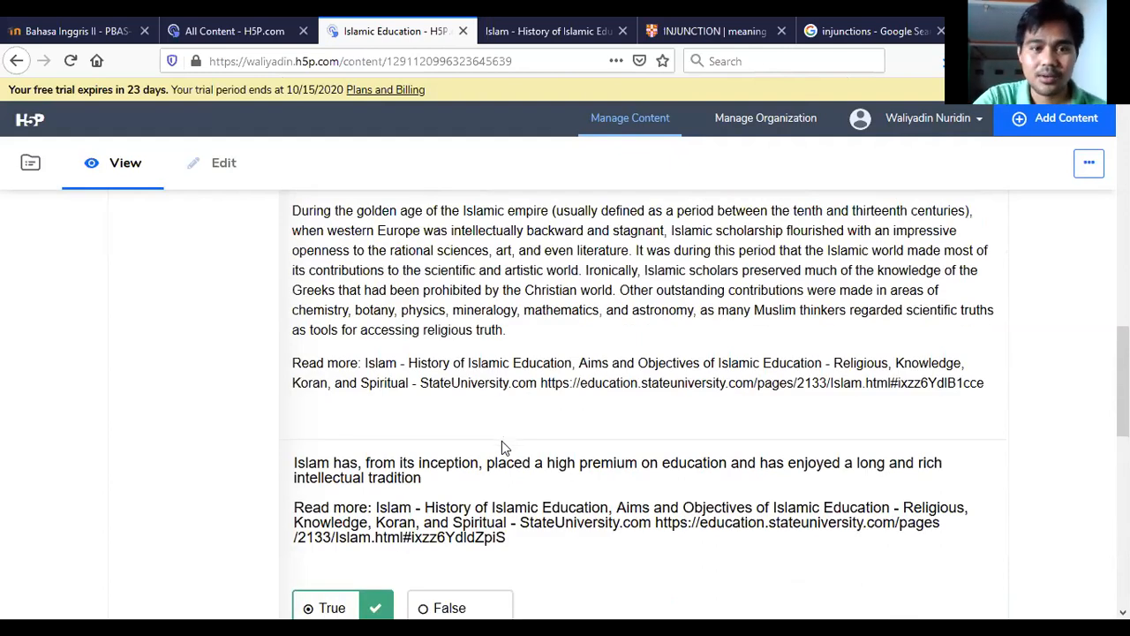
Step: Review the whole book page, covering the article text, the answered true/false question and the dialog card
scroll(501, 442, "down", 8)
scroll(501, 453, "down", 5)
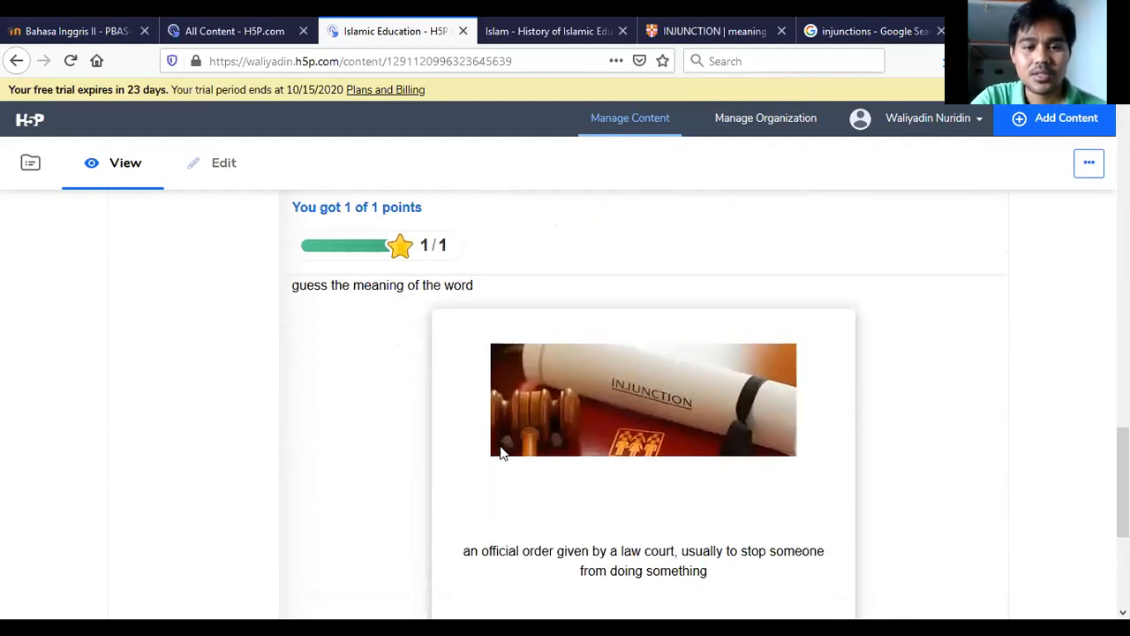
scroll(501, 453, "down", 2)
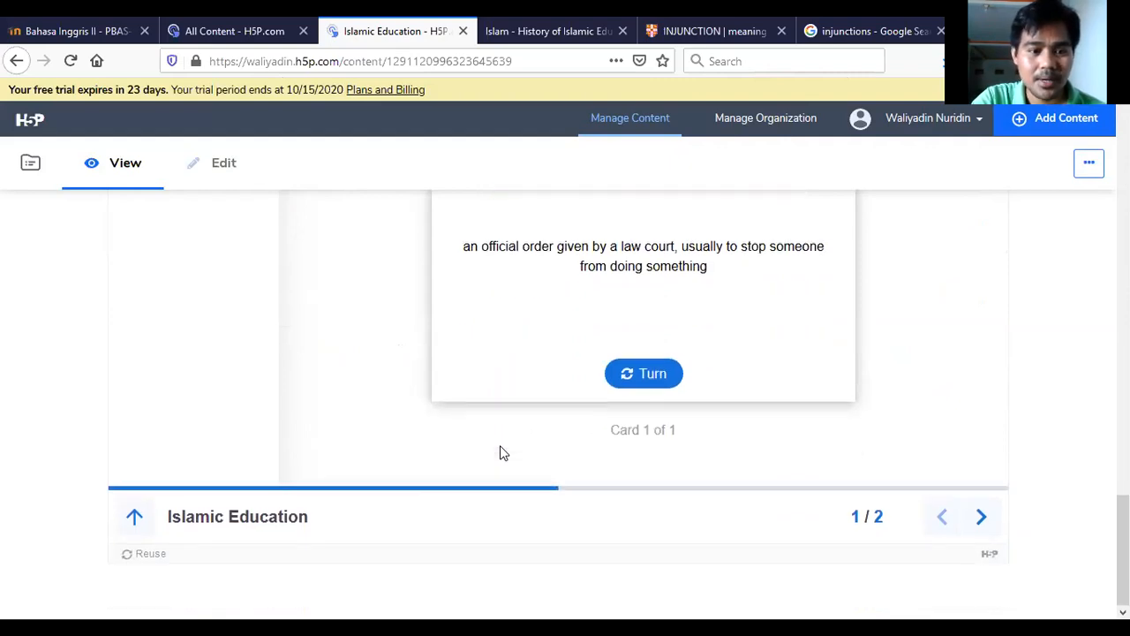
scroll(500, 476, "up", 12)
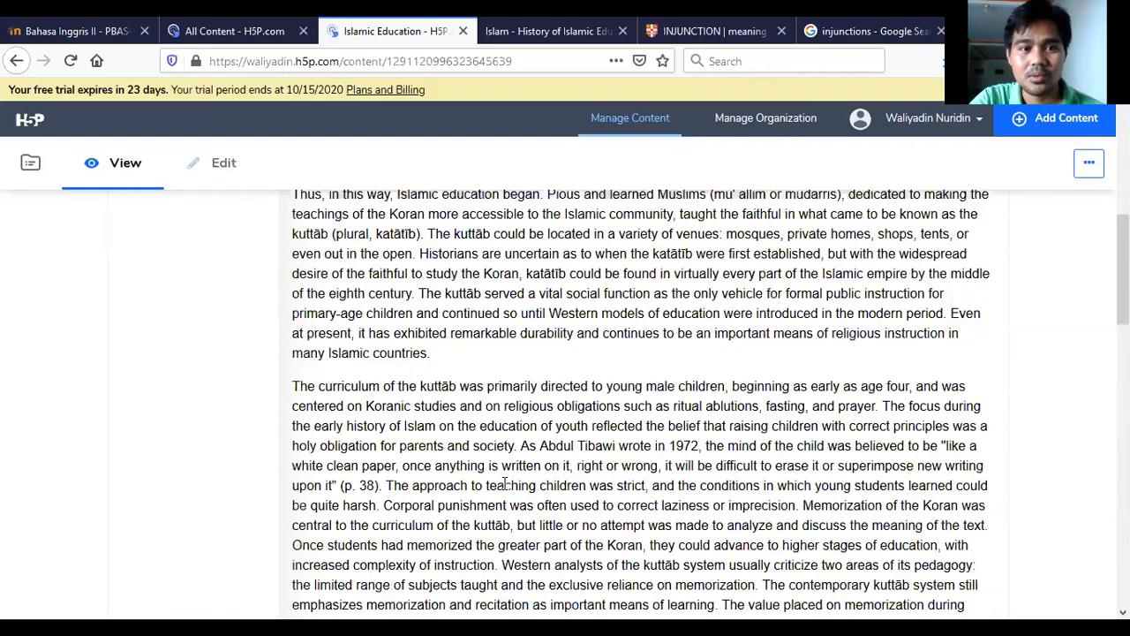
scroll(505, 485, "up", 8)
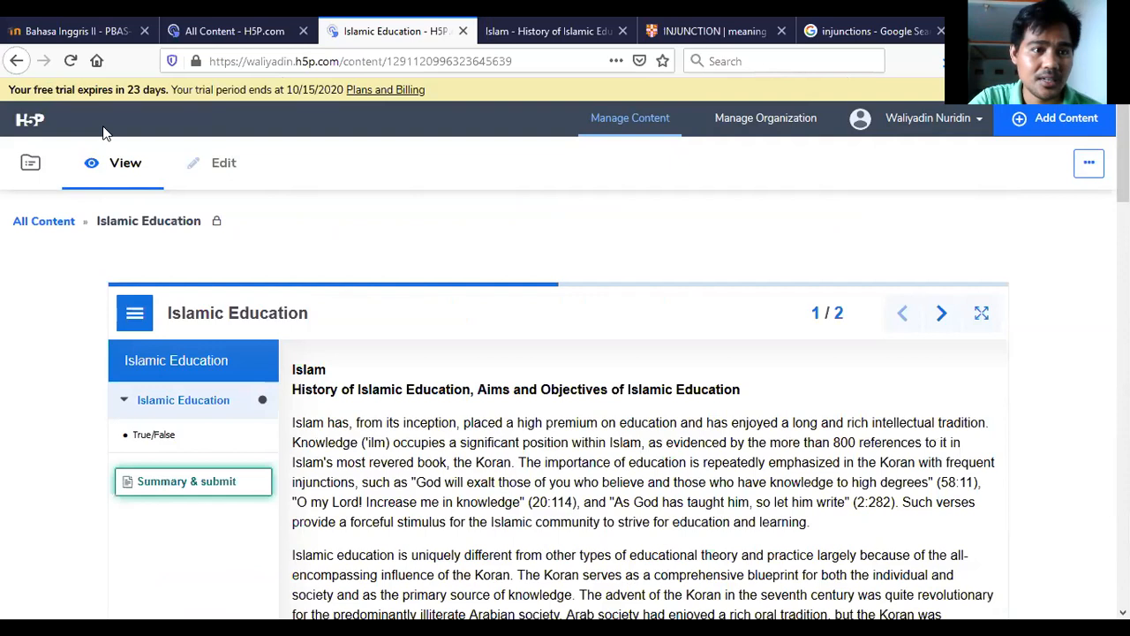
scroll(169, 217, "down", 20)
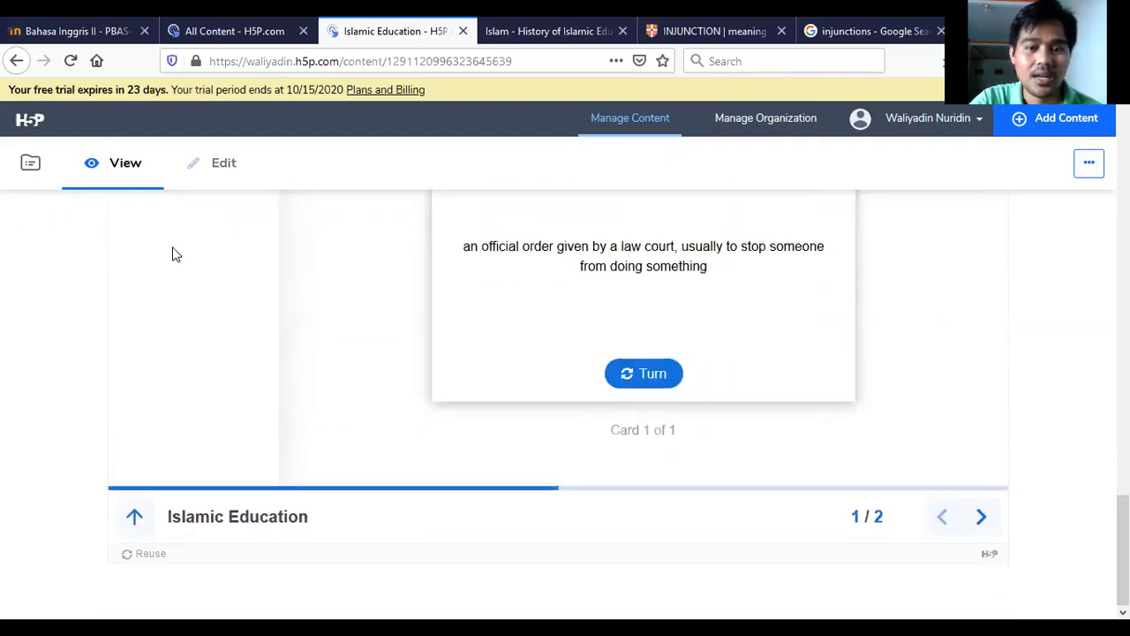
Step: Download the Islamic Education book for reuse as an .h5p file, and open the folder containing the downloaded file
left_click(146, 556)
scroll(991, 344, "up", 10)
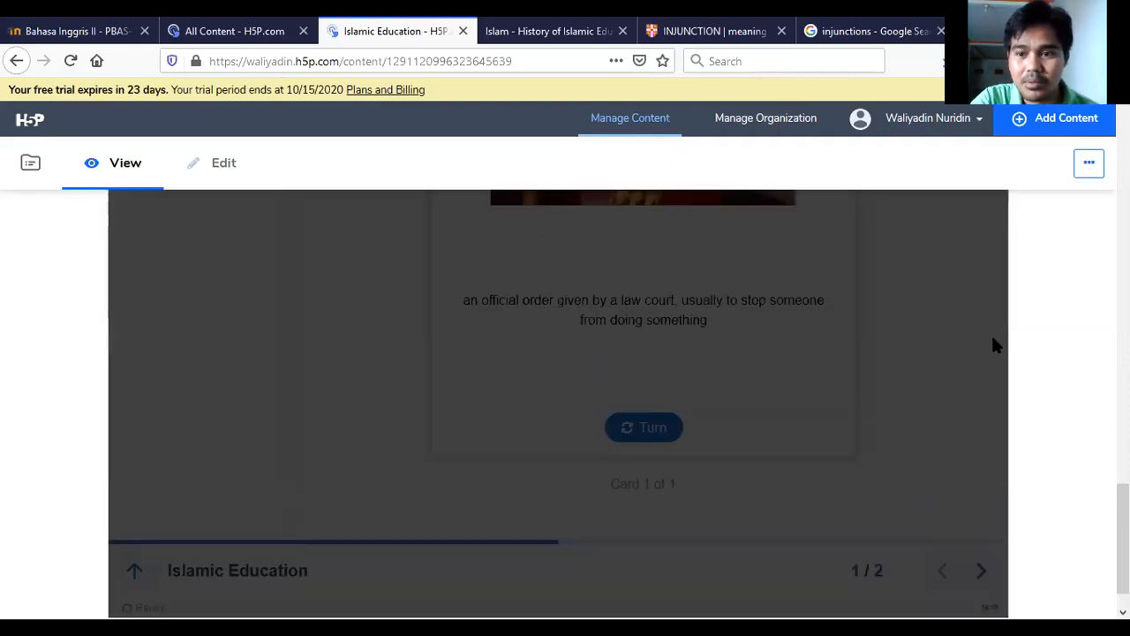
scroll(912, 367, "up", 5)
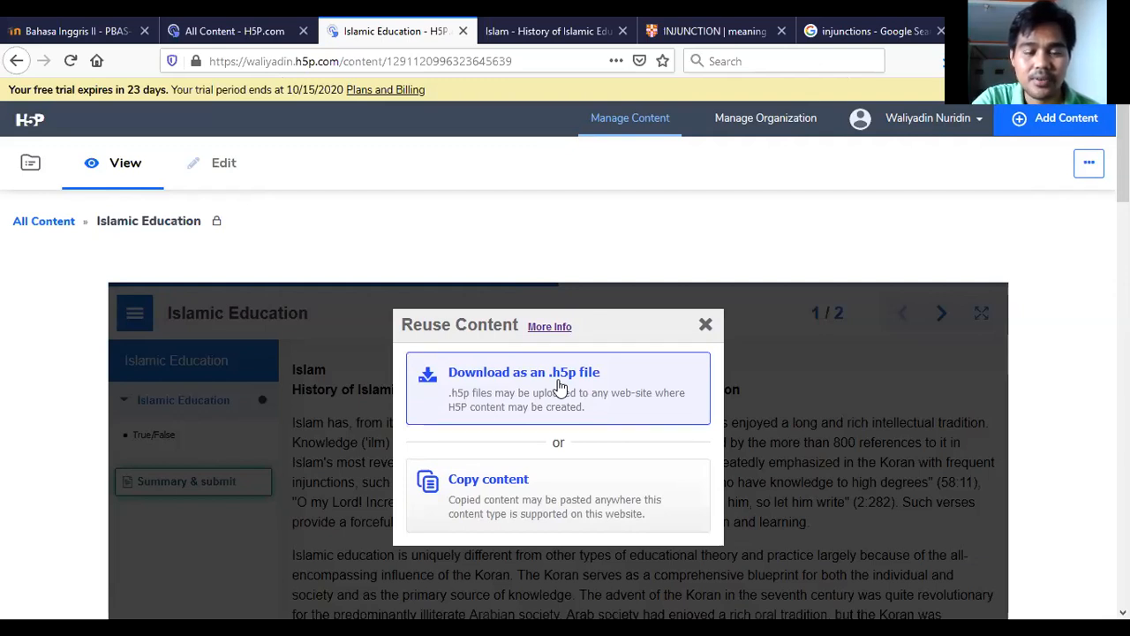
left_click(490, 375)
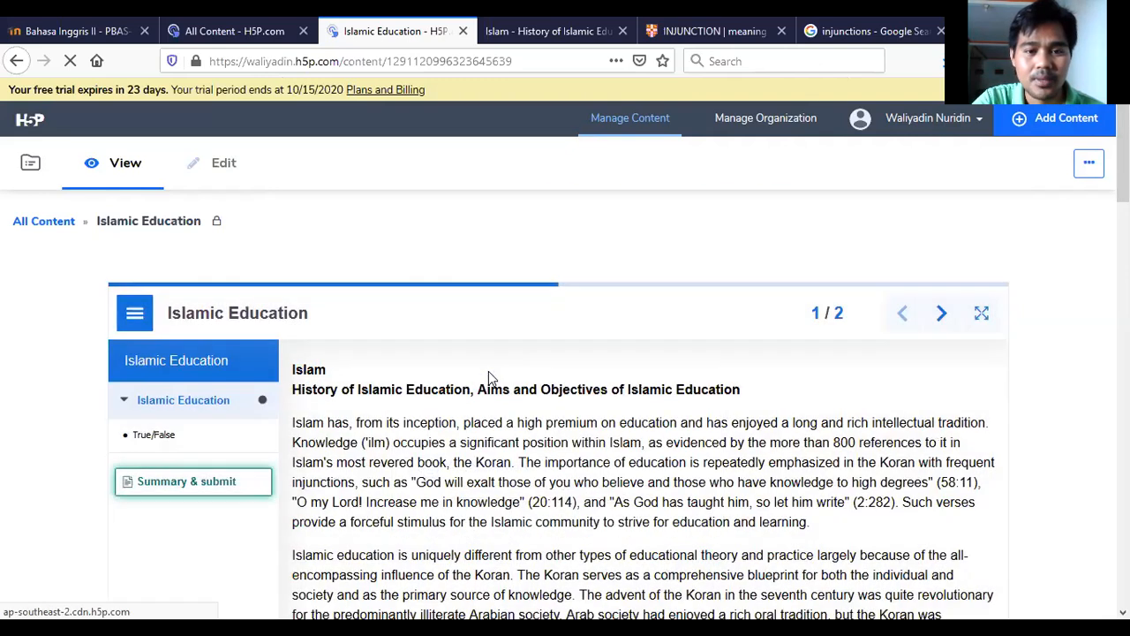
scroll(488, 371, "down", 10)
left_click(432, 347)
left_click(612, 416)
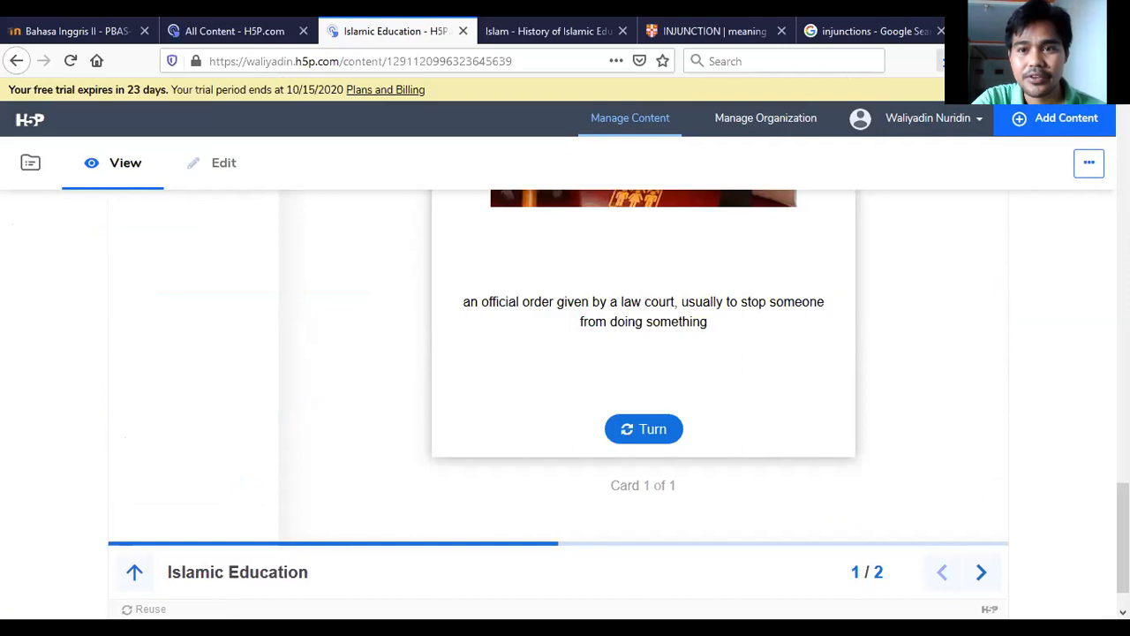
left_click(941, 61)
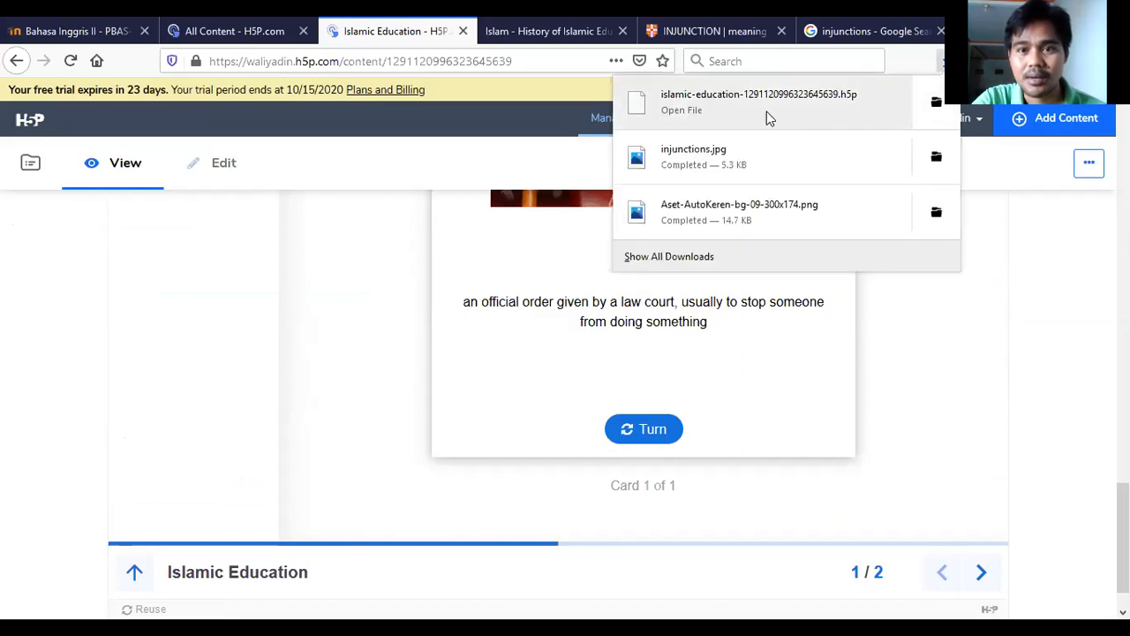
left_click(936, 104)
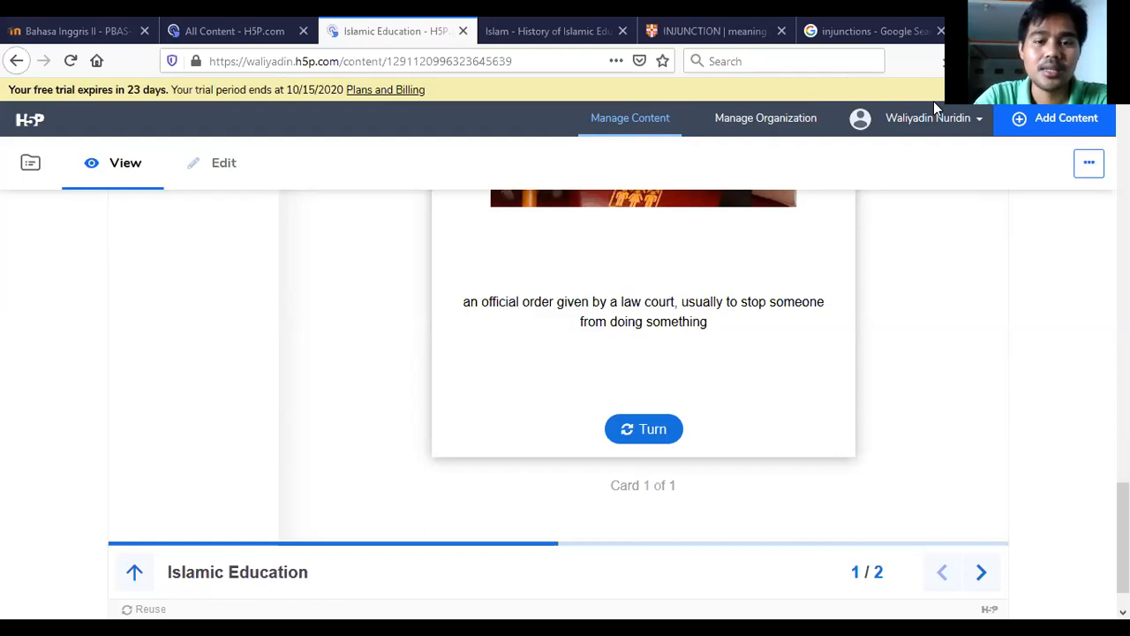
Step: Switch to the Bahasa Inggris II e-learning course and open its Week 8: Divorce section
left_click(75, 31)
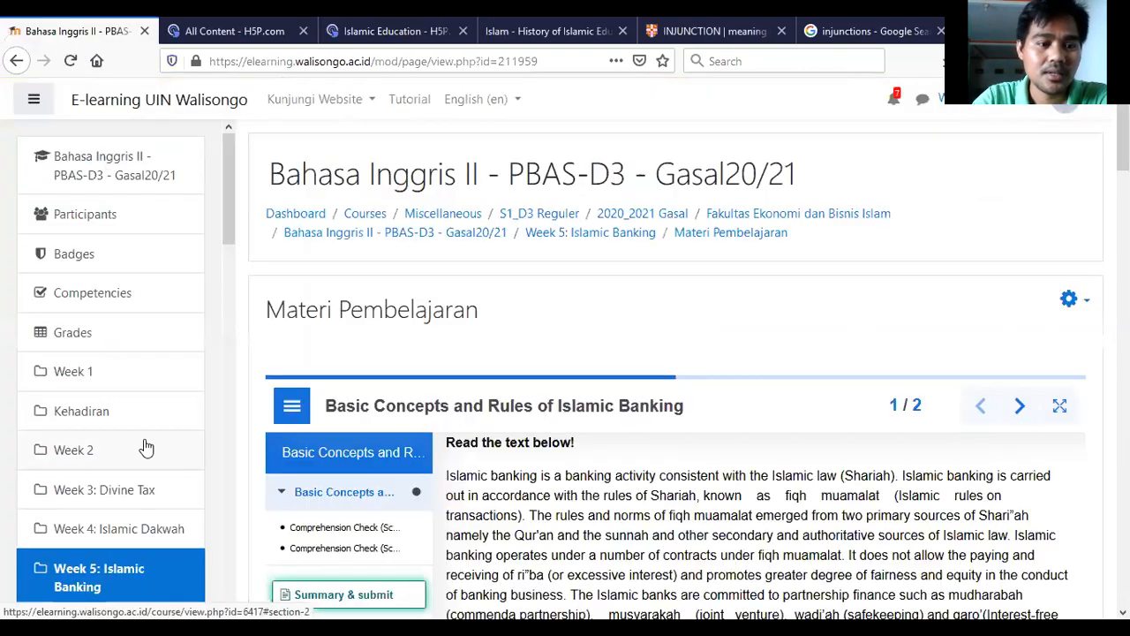
scroll(142, 424, "down", 3)
scroll(131, 362, "down", 3)
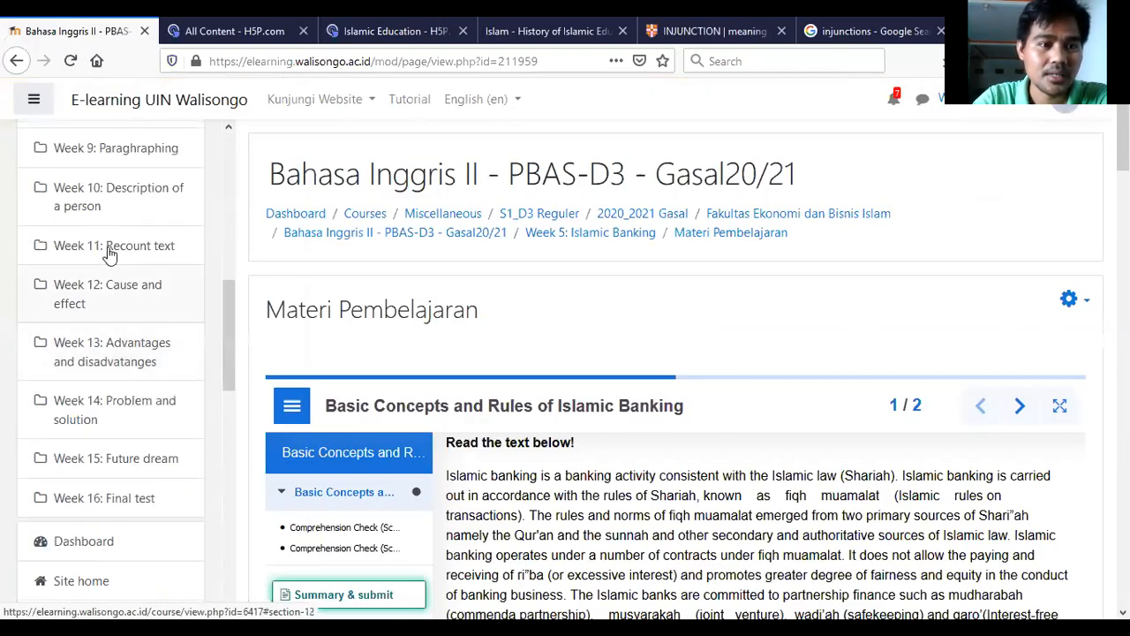
scroll(132, 353, "up", 2)
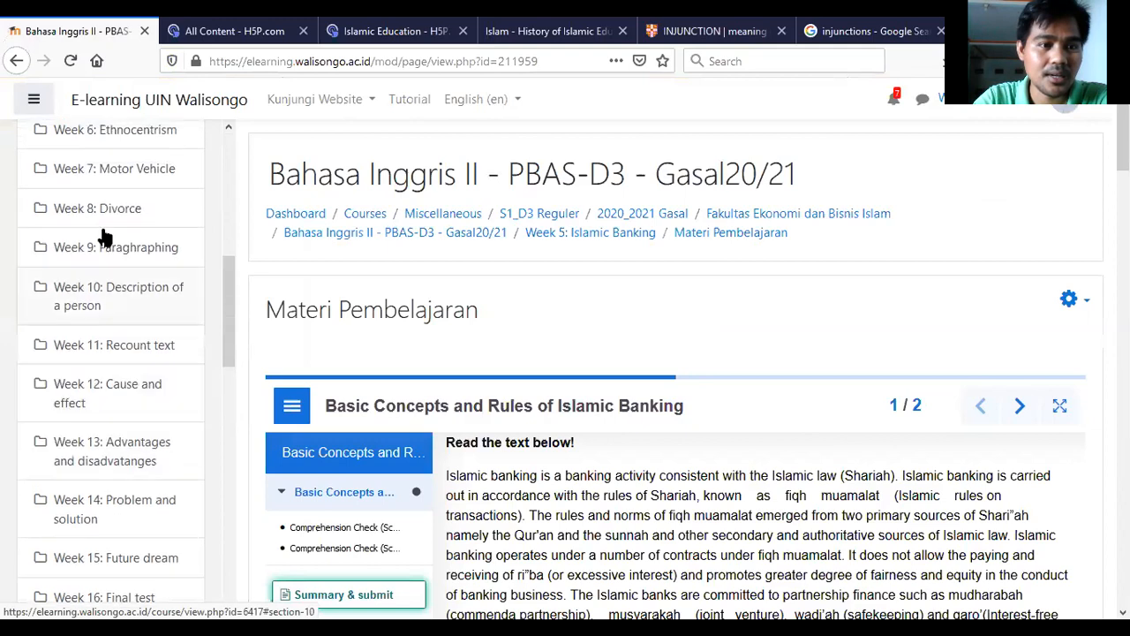
left_click(100, 212)
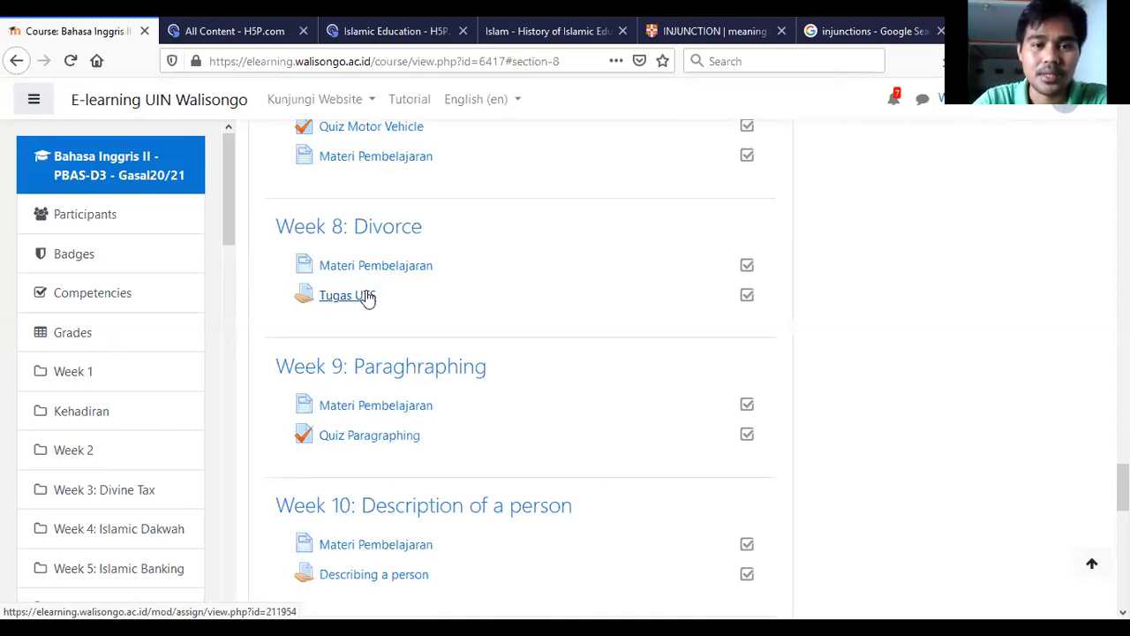
Step: Look back through the course's weekly materials, from Week 8 up to the course heading and Week 1
scroll(525, 349, "up", 6)
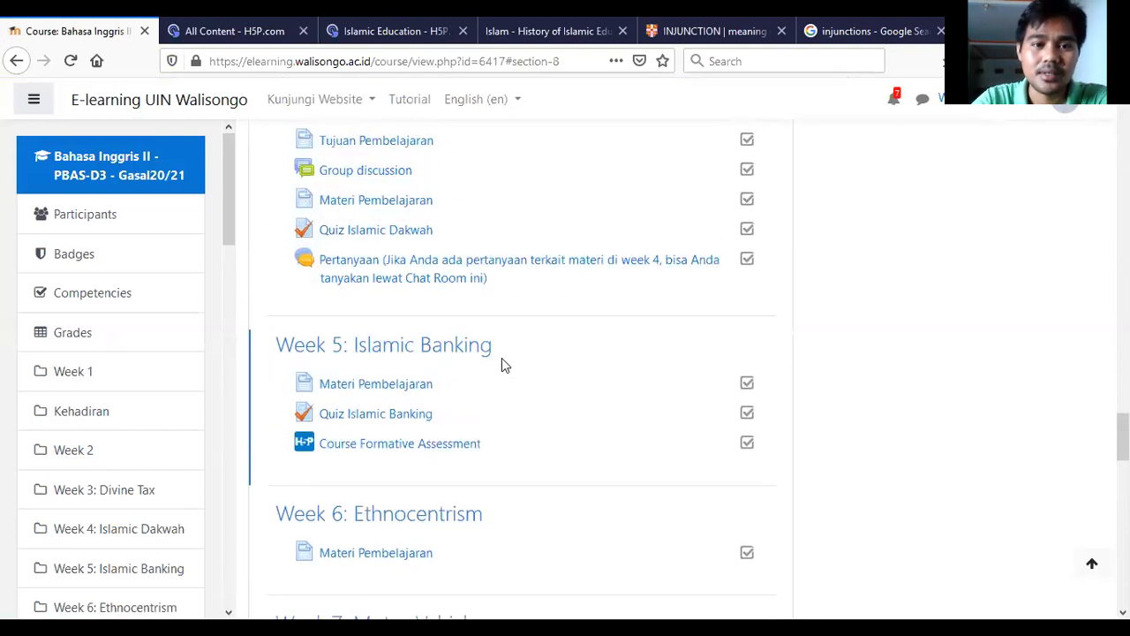
scroll(502, 358, "up", 20)
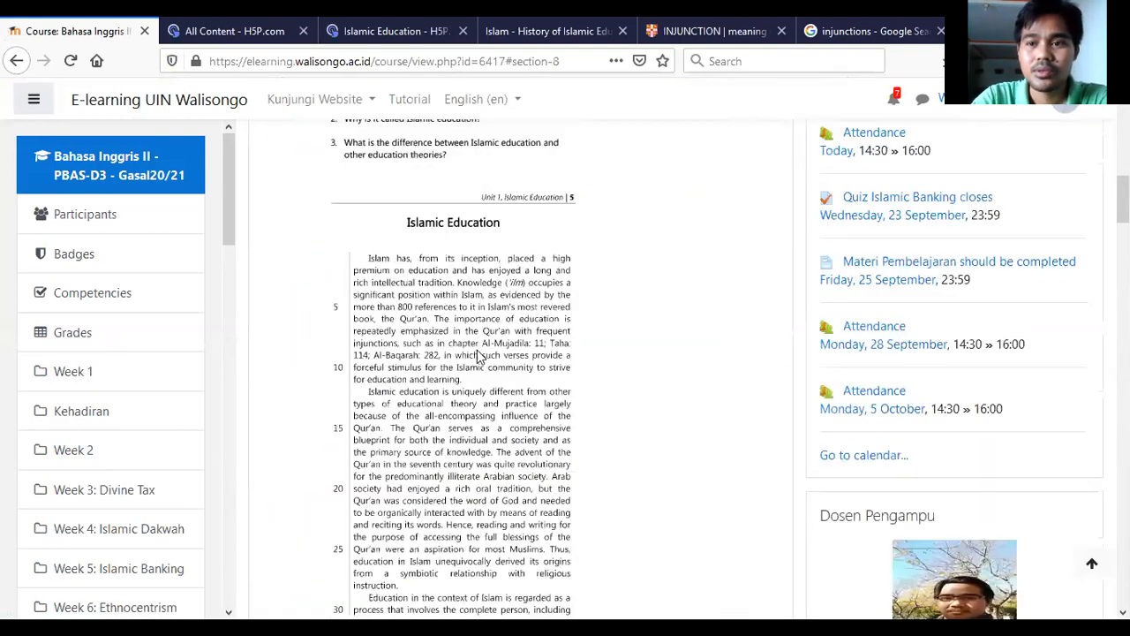
scroll(477, 355, "up", 3)
scroll(619, 304, "up", 10)
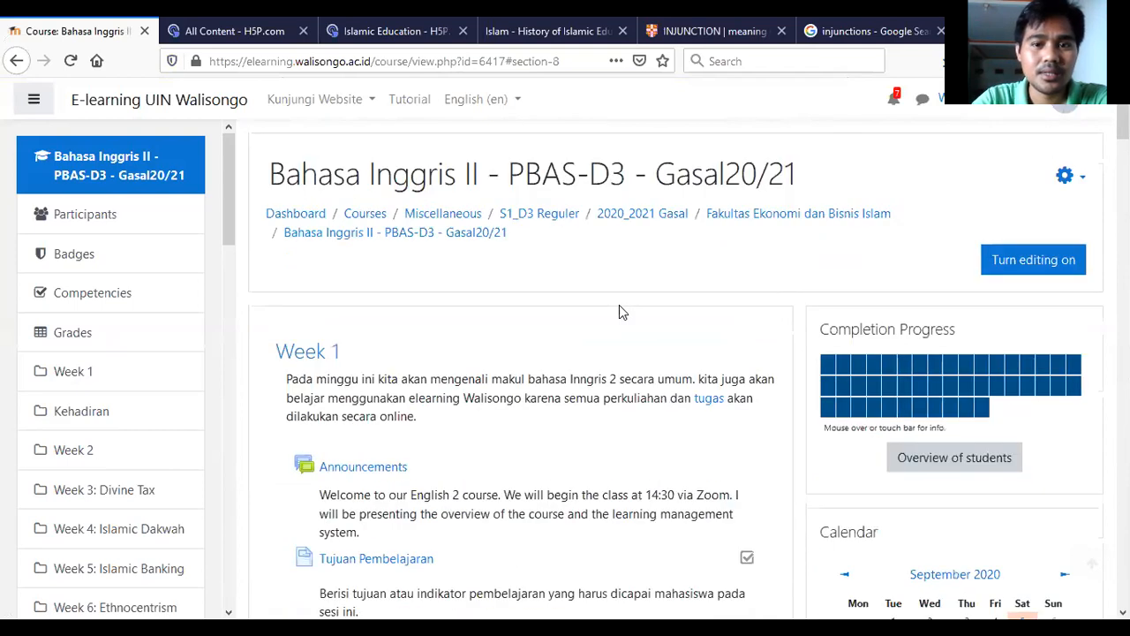